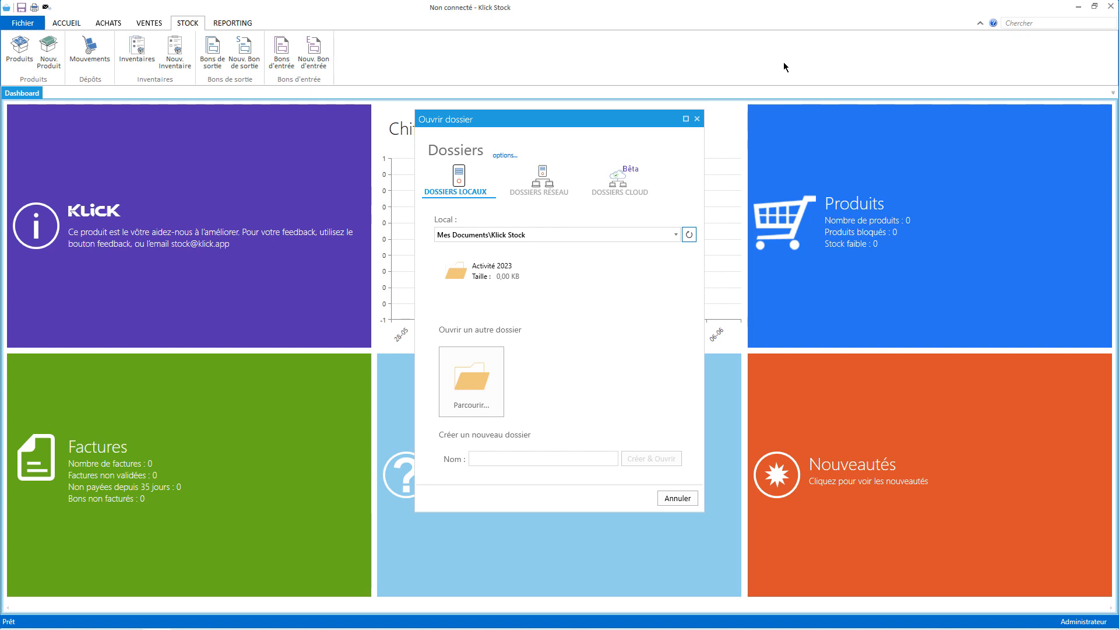
Open the Activité 2023 folder and save its configuration with country Algerie after briefly choosing Autre.
click(516, 278)
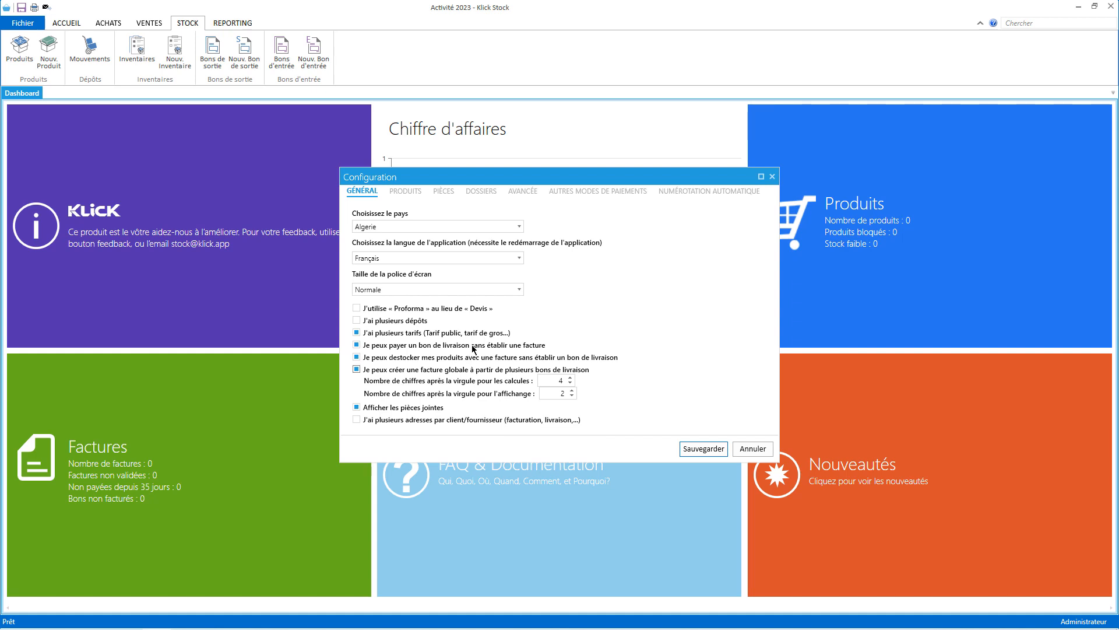
click(435, 225)
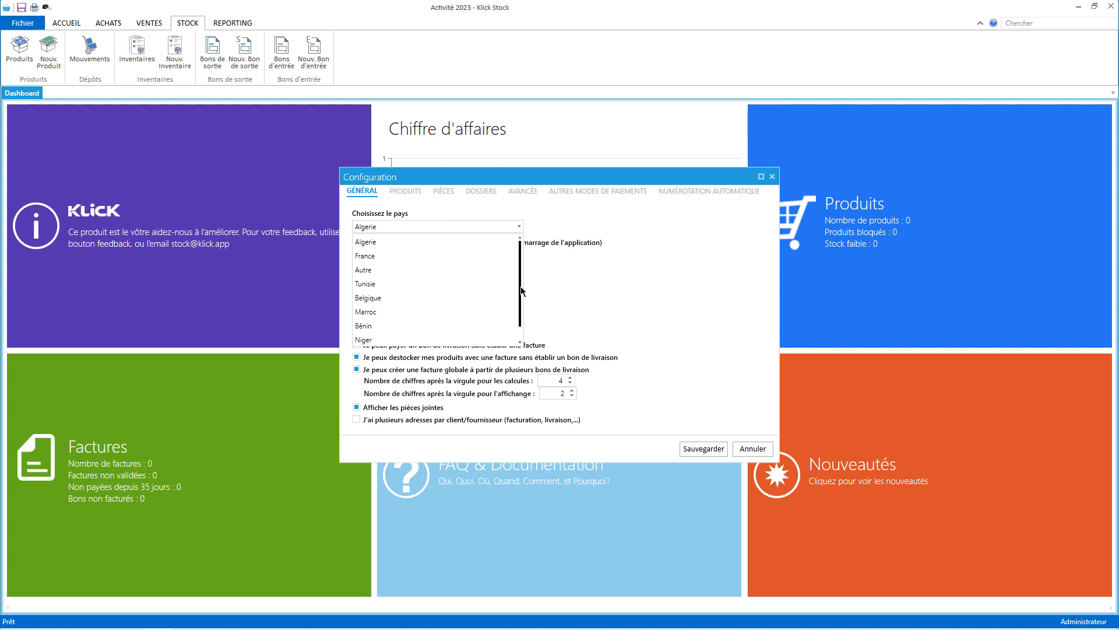
click(390, 270)
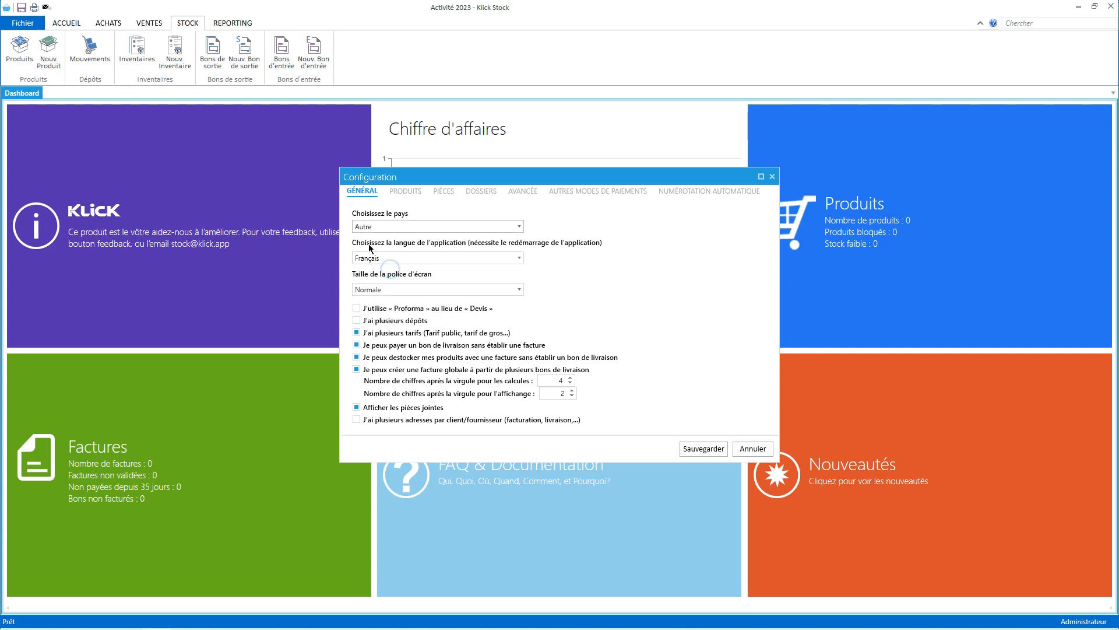
click(447, 225)
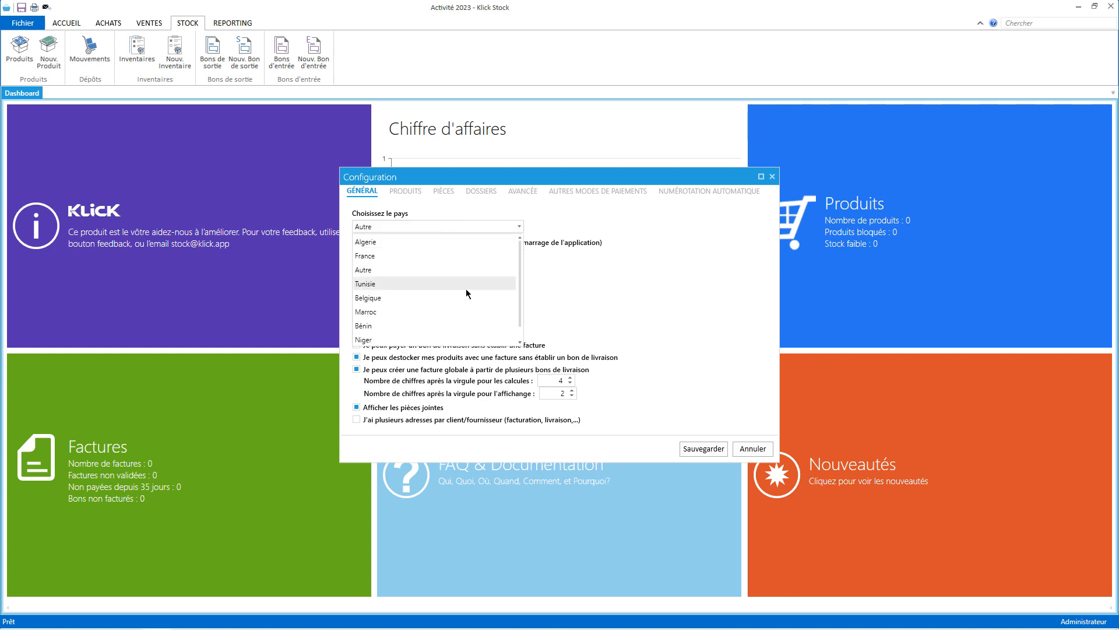
click(380, 243)
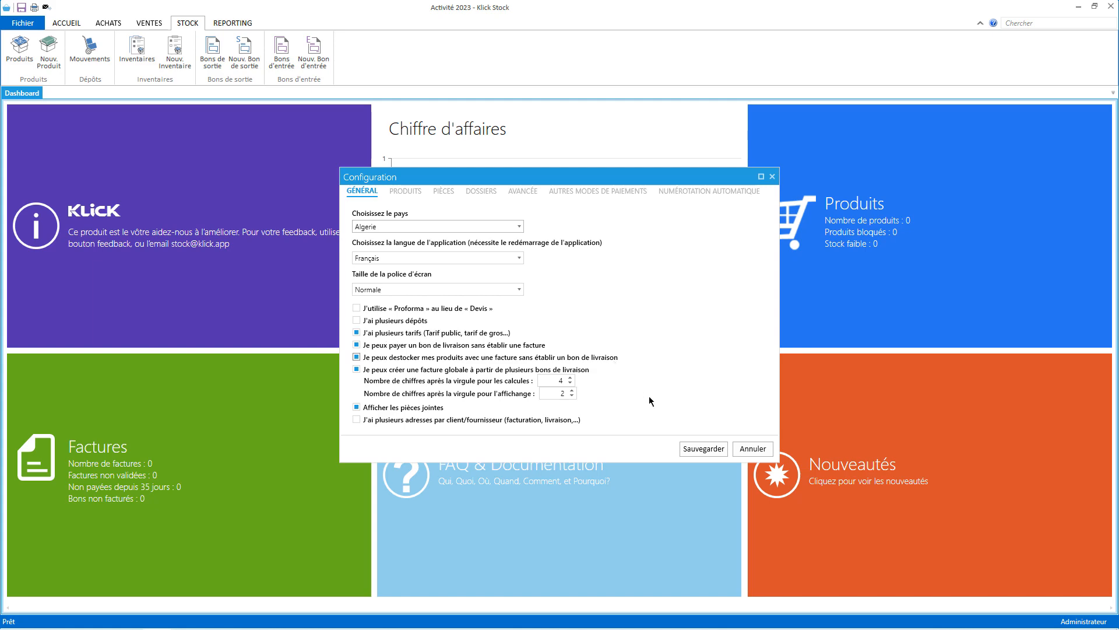
click(704, 449)
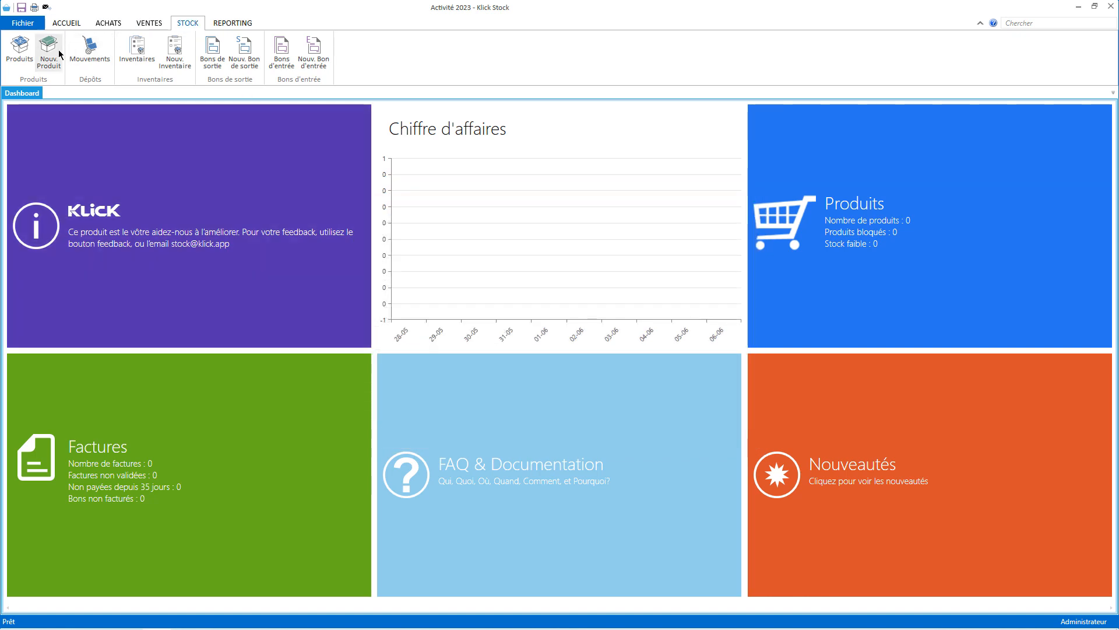
Start a new product and begin adding a pricing row named 'Tarrification Gro'.
click(48, 52)
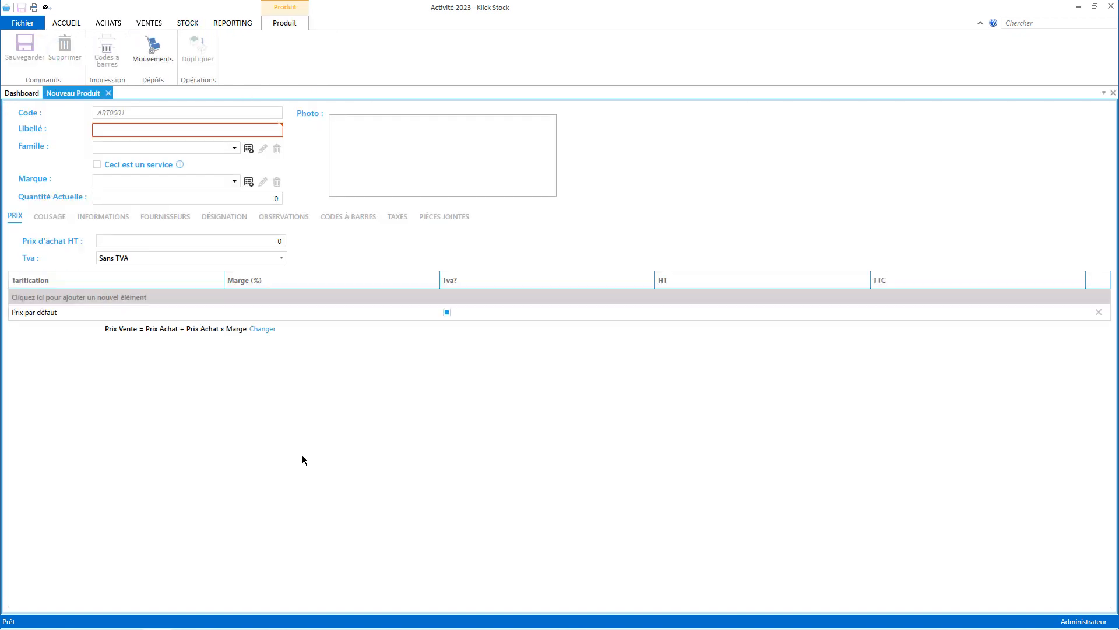
click(33, 296)
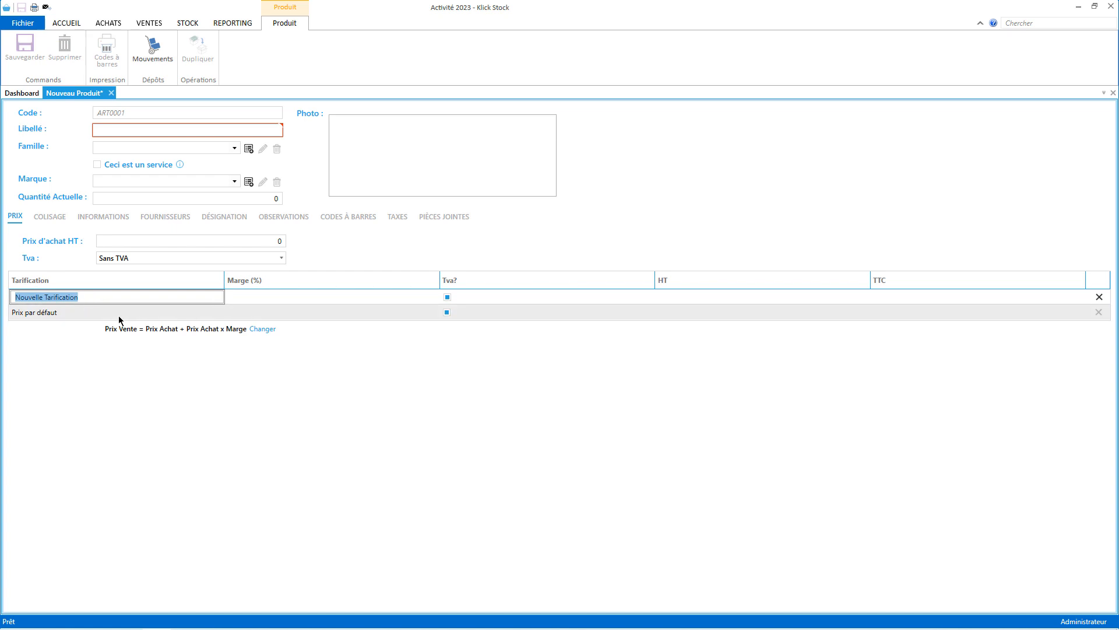
text(Tarrification Gro)
key(Escape)
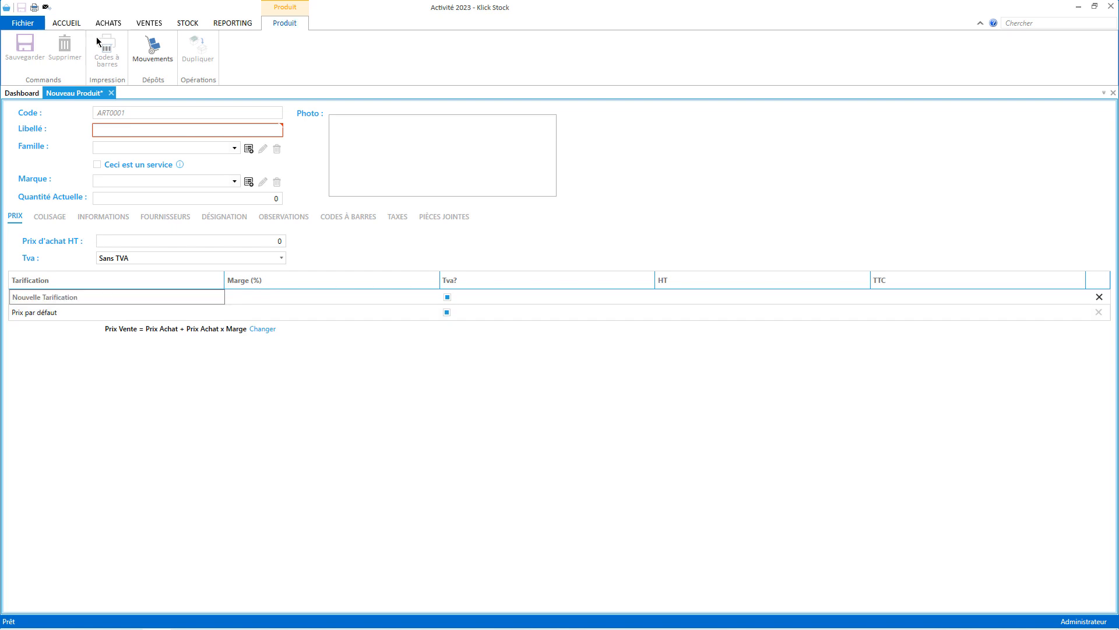
Close the new product without saving and return to the Activité 2023 folder page.
click(114, 95)
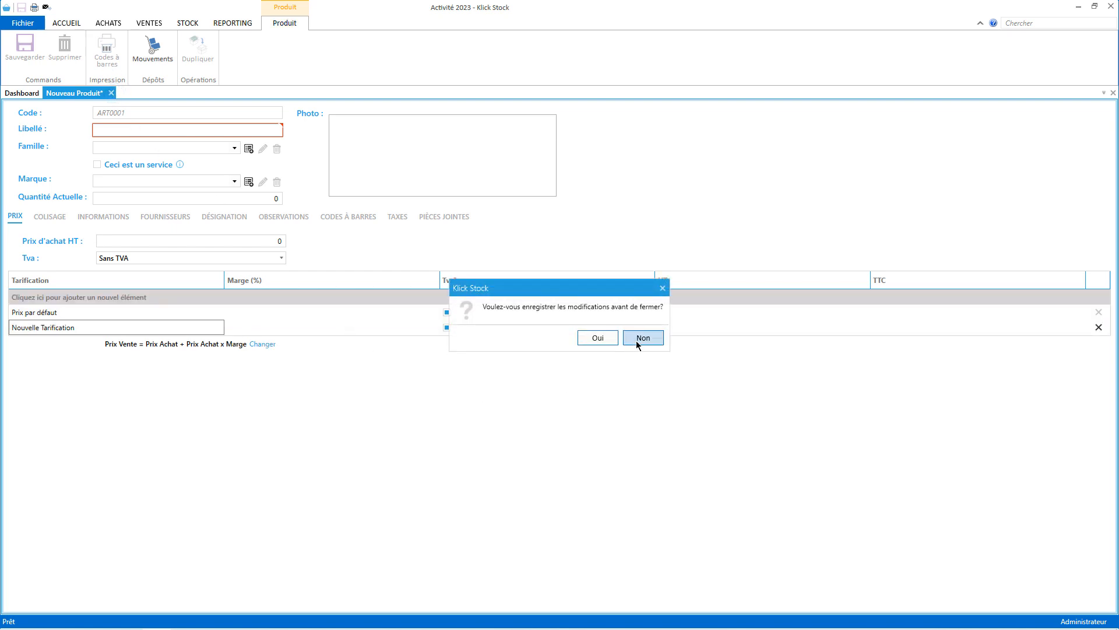
click(641, 338)
click(23, 23)
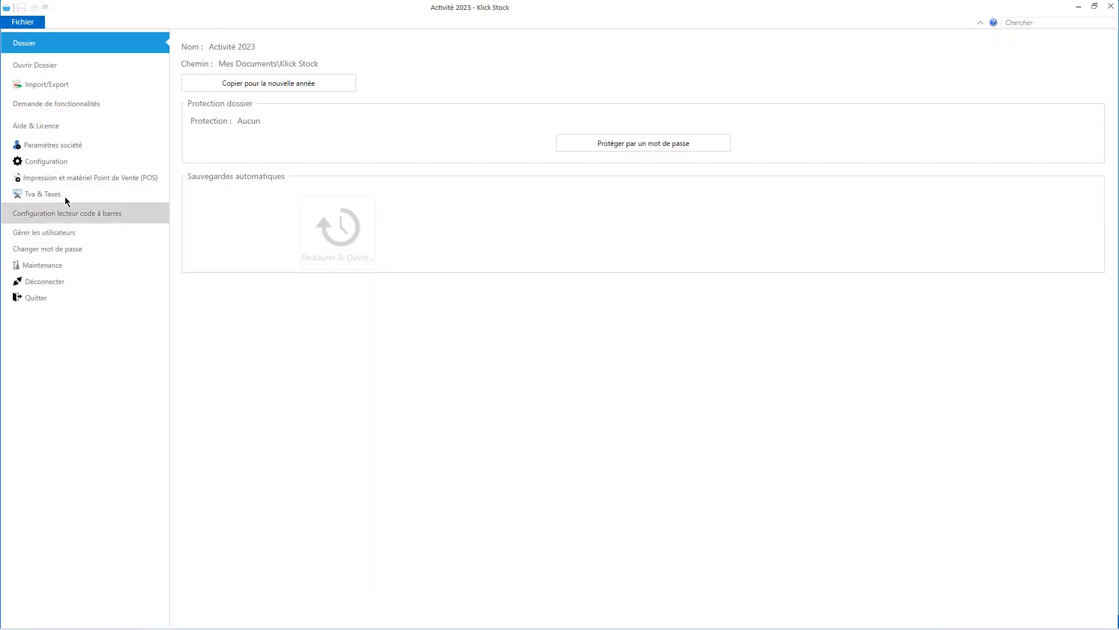
Turn off 'J'ai plusieurs tarifs' in the Configuration and save it.
click(49, 160)
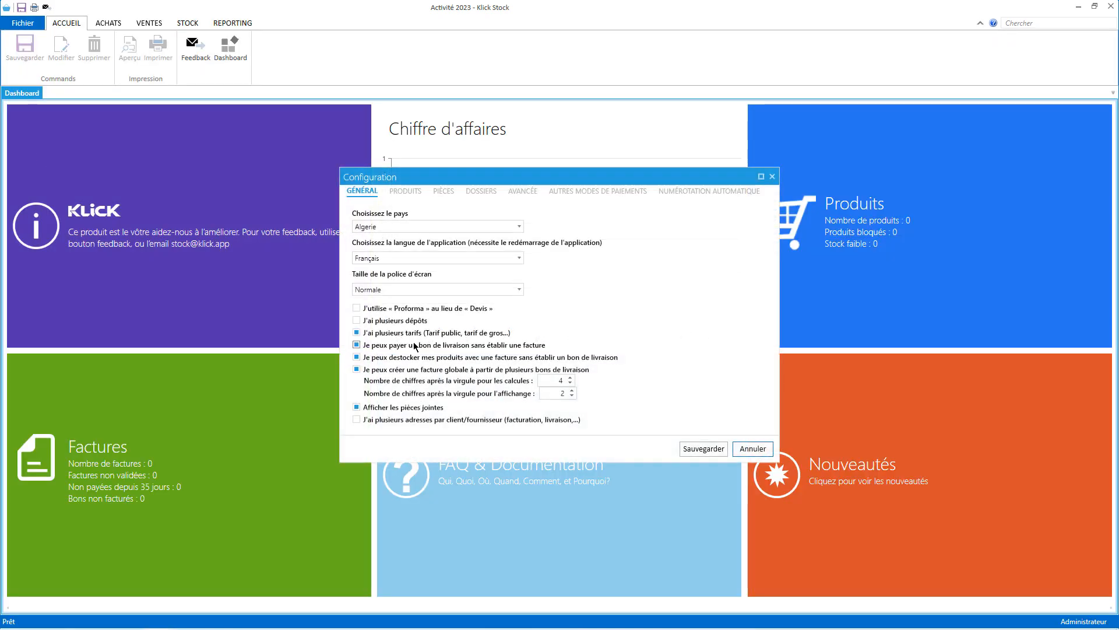
click(404, 336)
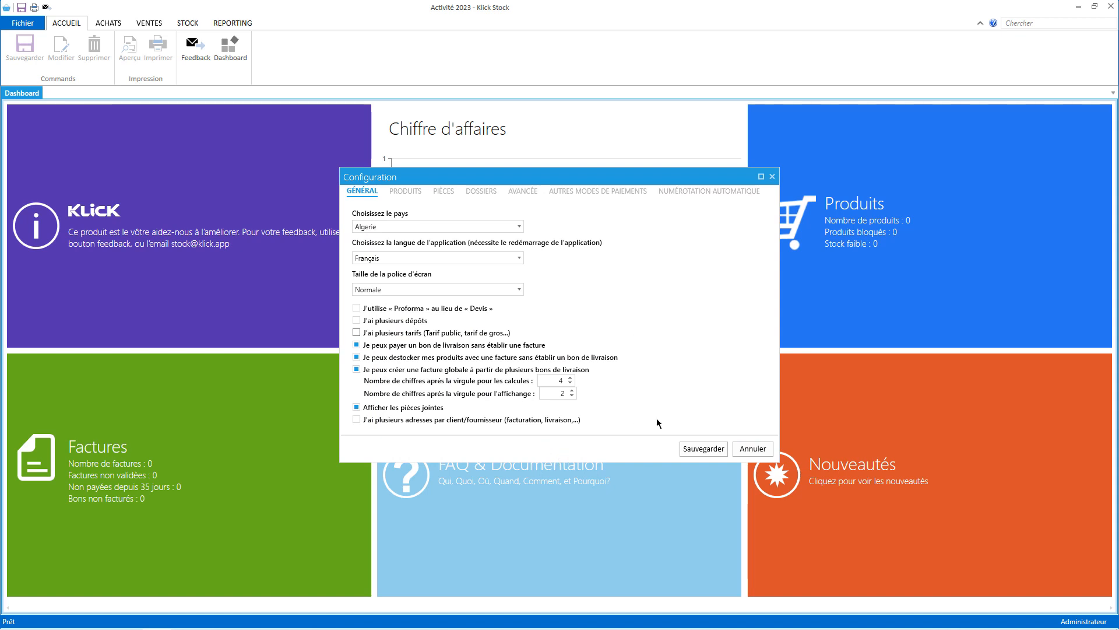
click(704, 453)
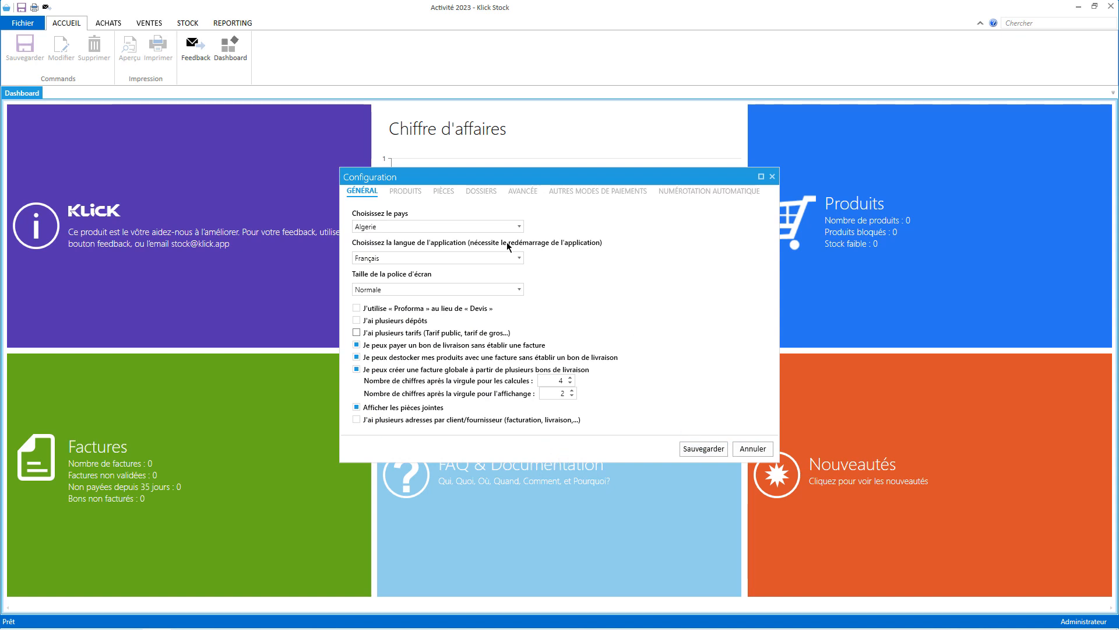
click(705, 453)
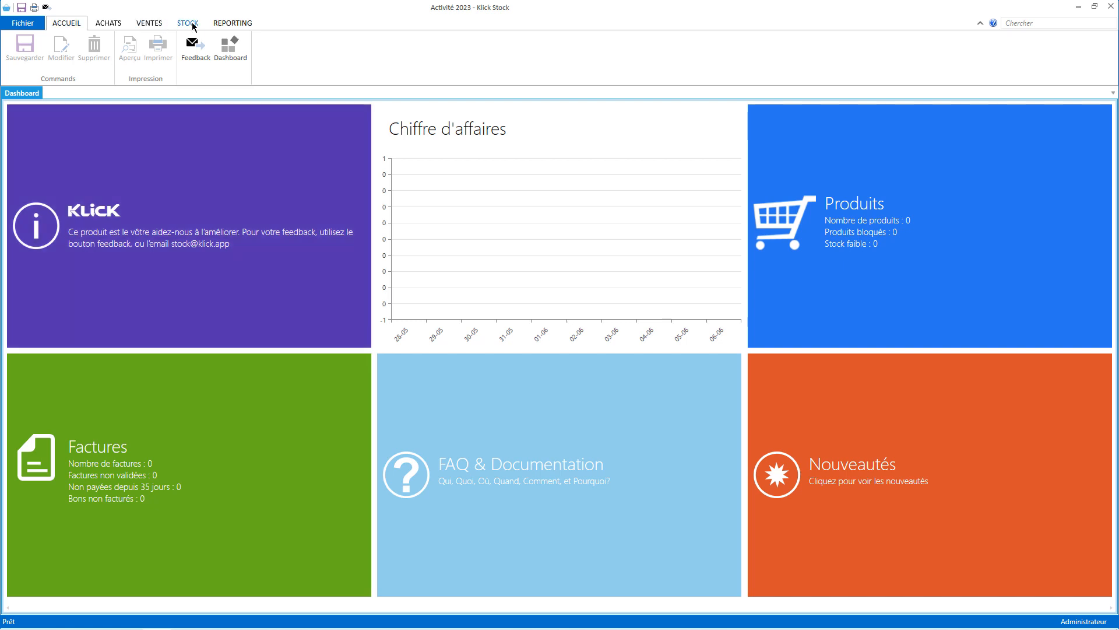
Start a new product labelled 'Produit 1' and create the family 'Famille' for it.
click(192, 23)
click(50, 56)
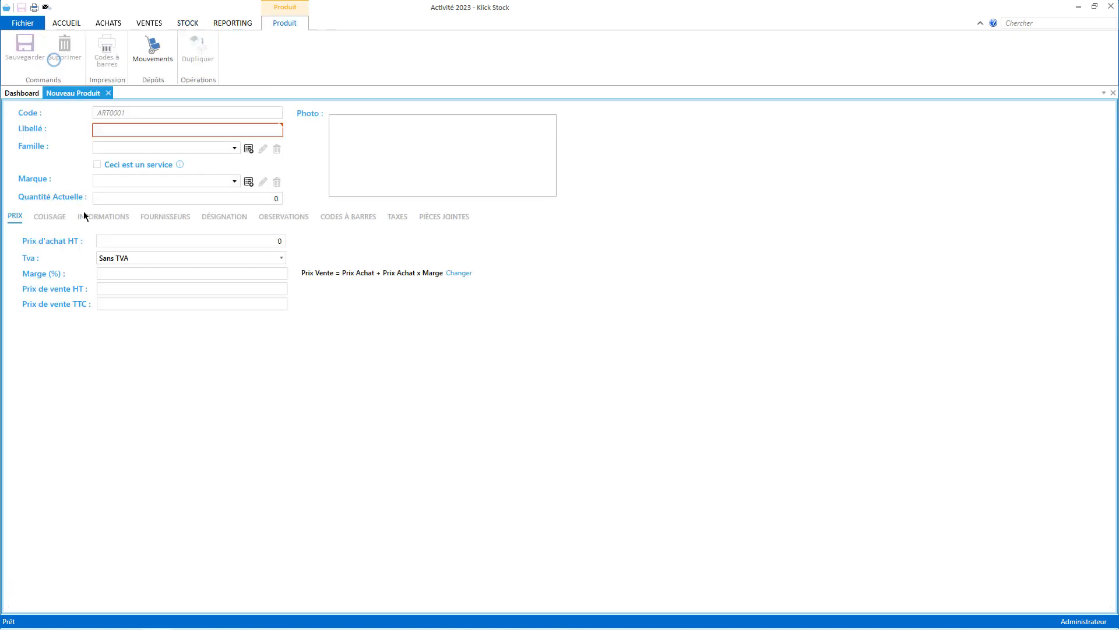
click(143, 129)
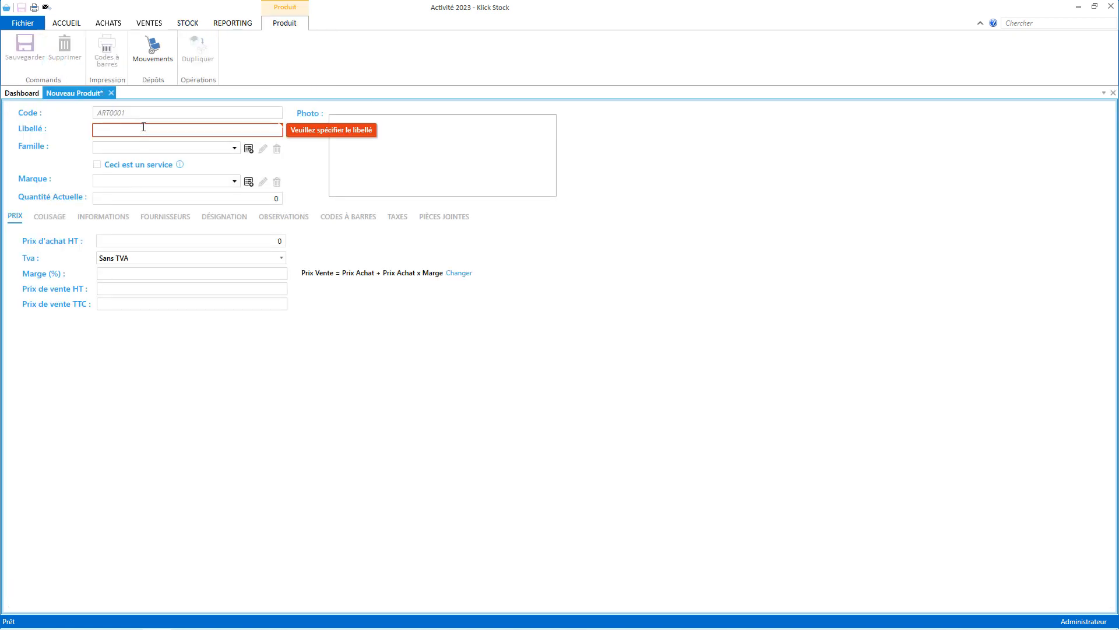
text(Produit )
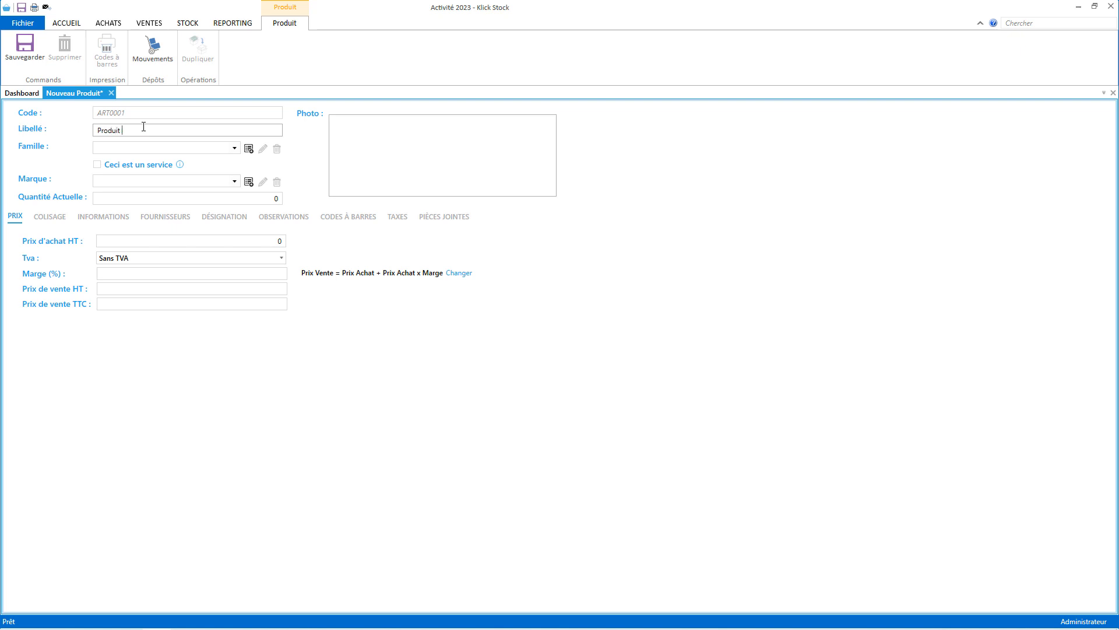
text(1)
click(249, 149)
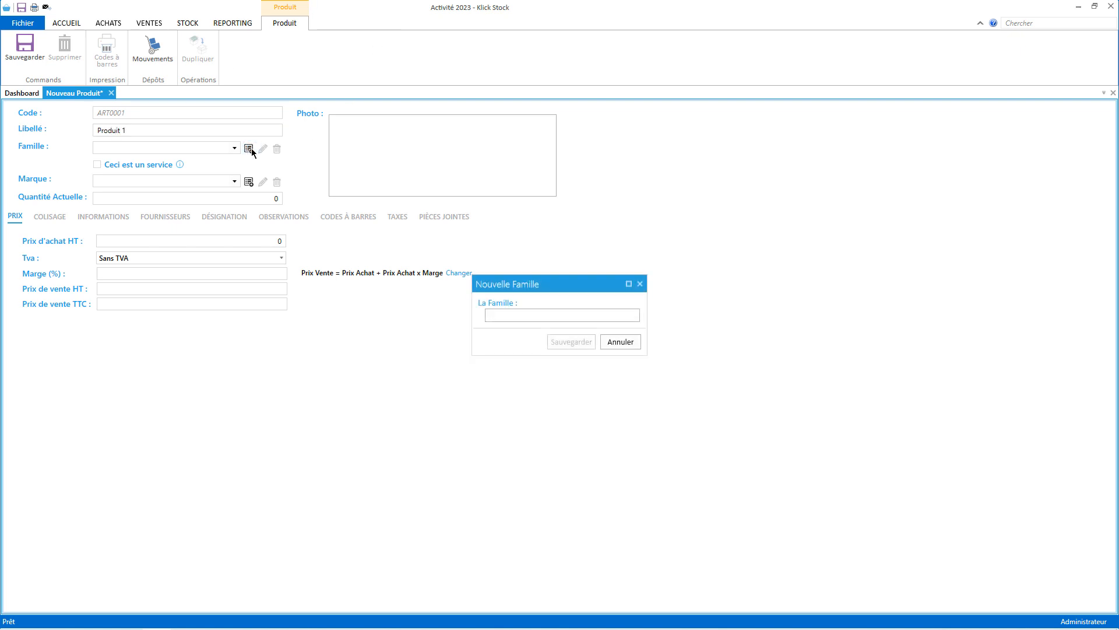
text(Famille)
click(562, 342)
Set quantity 120, purchase price 100, VAT 19% and a 50% margin, giving sale price 150.
click(215, 240)
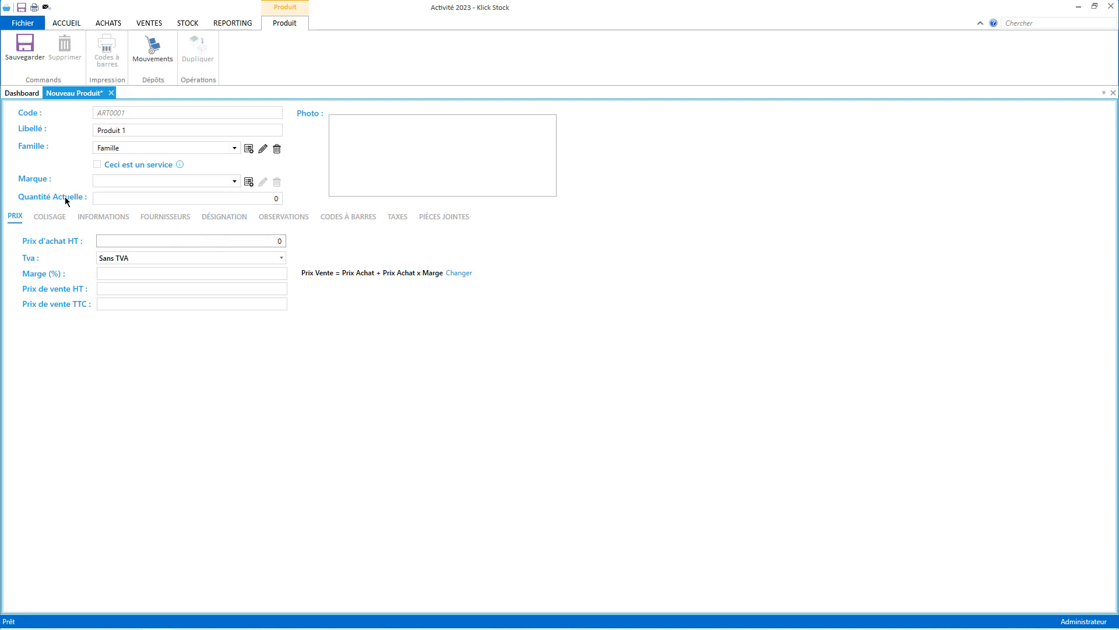
click(236, 198)
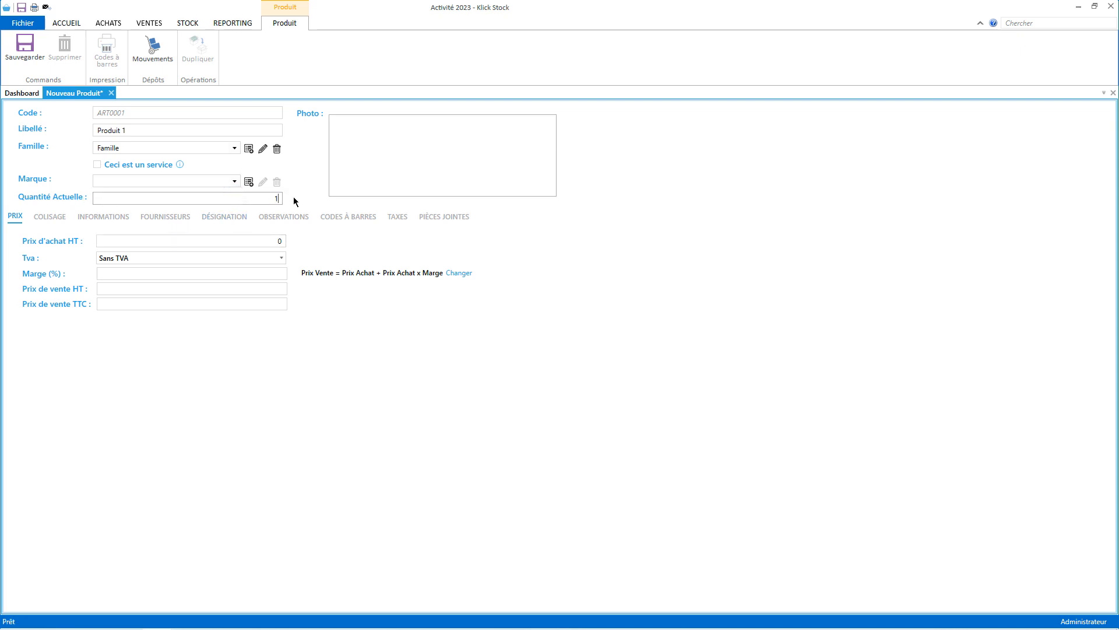
text(120)
click(240, 240)
text(100)
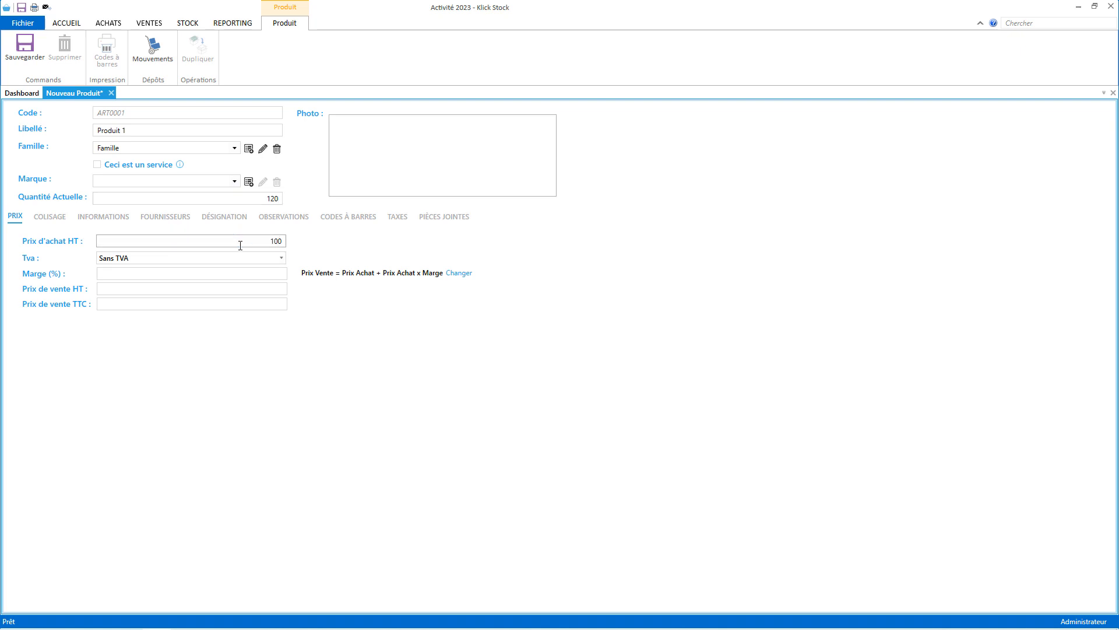
click(162, 260)
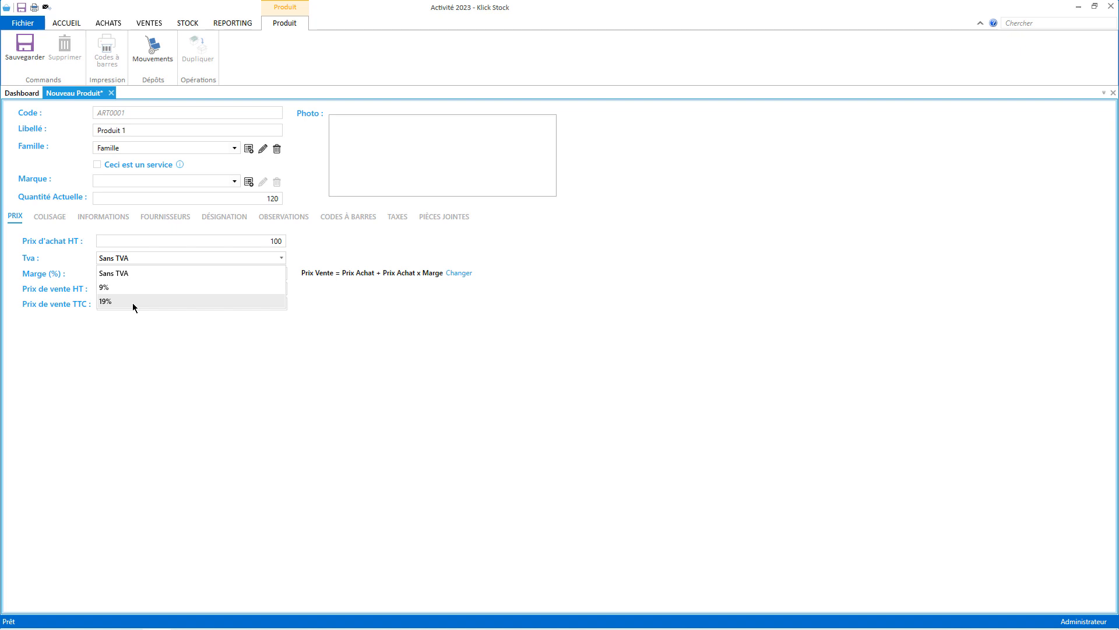
click(132, 302)
click(161, 290)
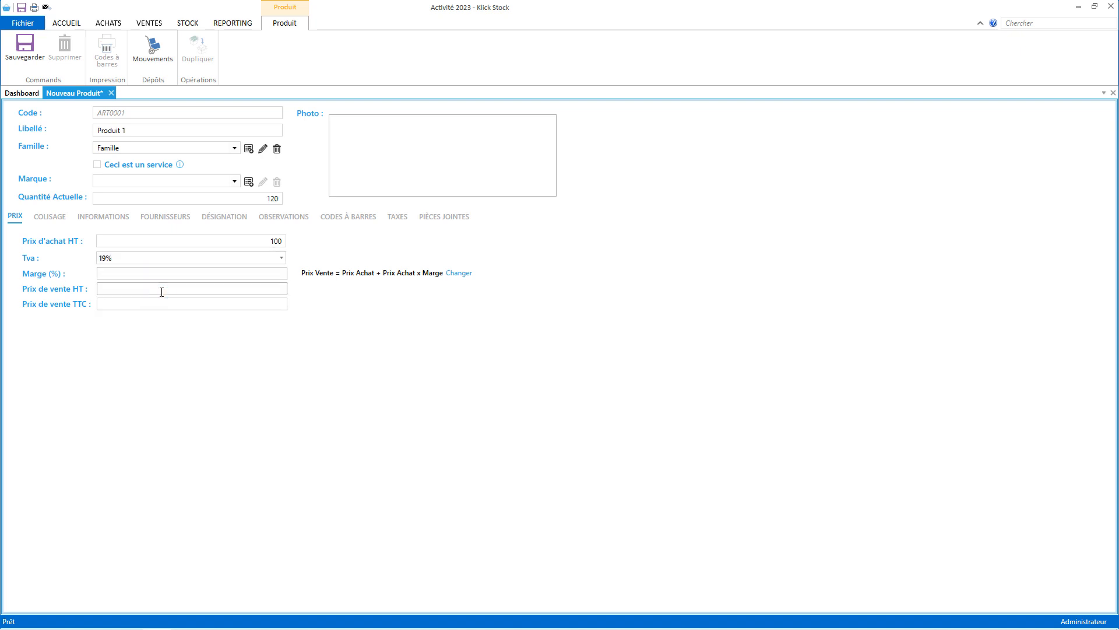
text(200)
click(227, 274)
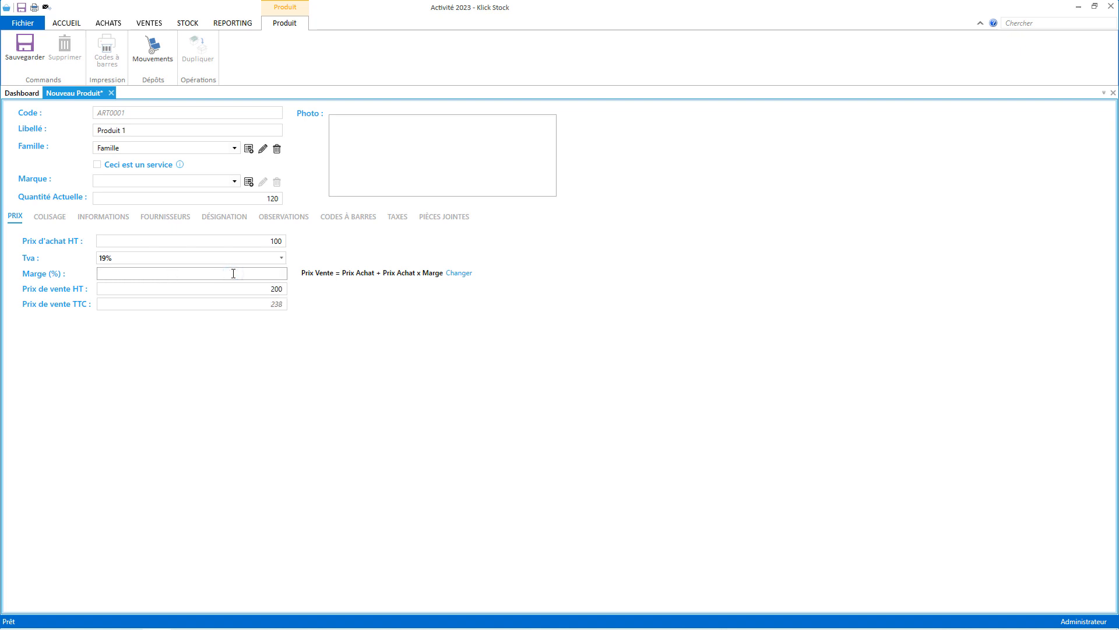
text(50)
Attach the orange sweater image from Images > produits as Produit 1's photo and save it.
mouse_move(469, 183)
click(533, 190)
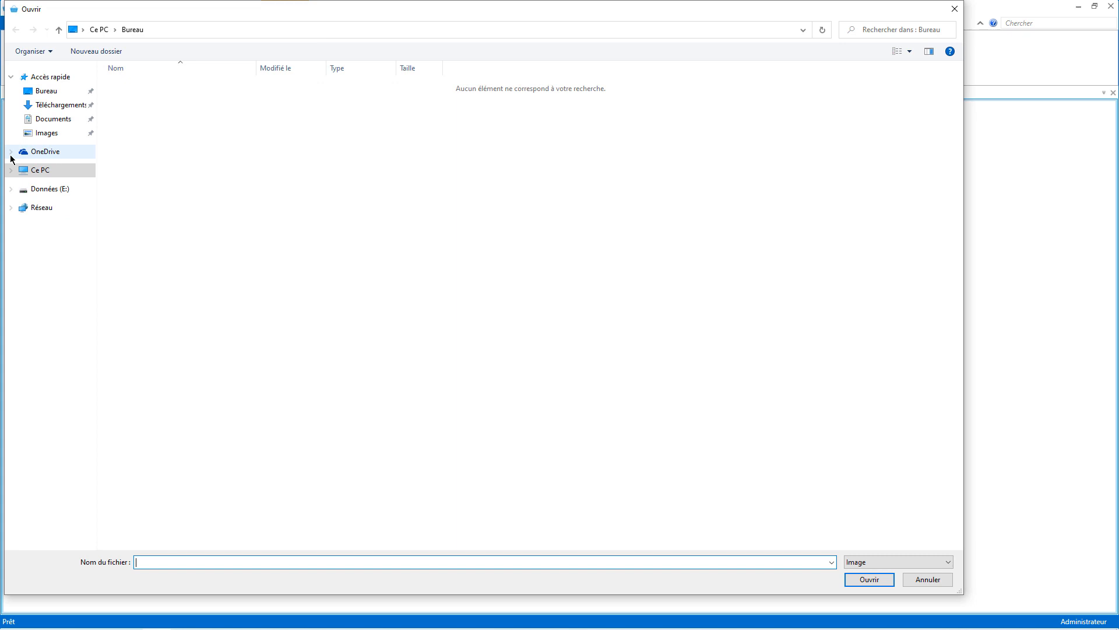
click(51, 118)
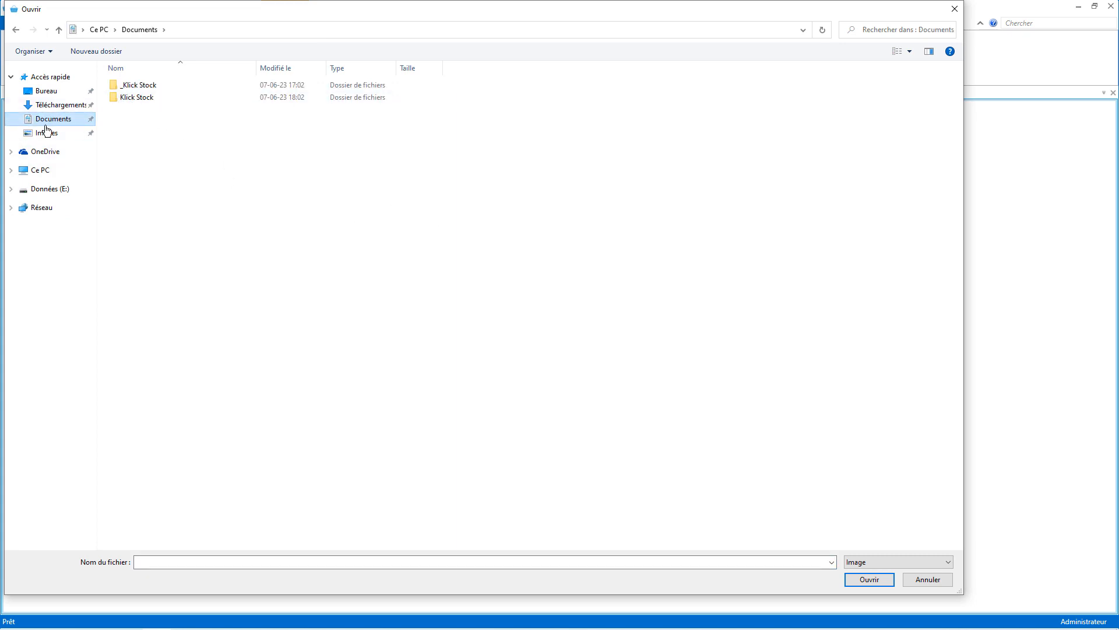
click(46, 133)
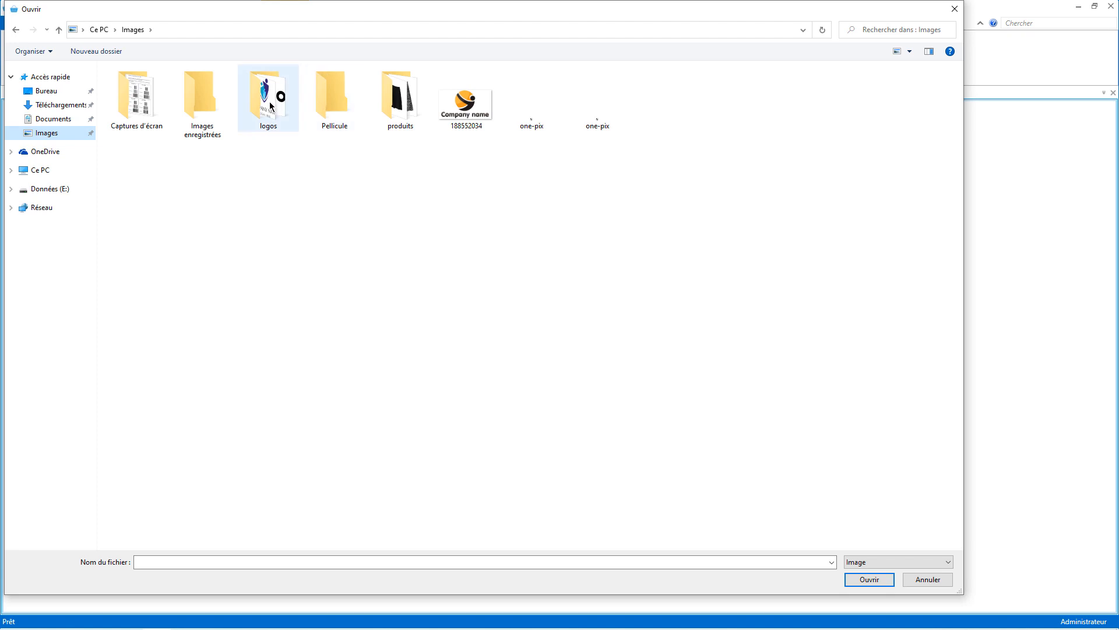
double_click(400, 98)
double_click(271, 99)
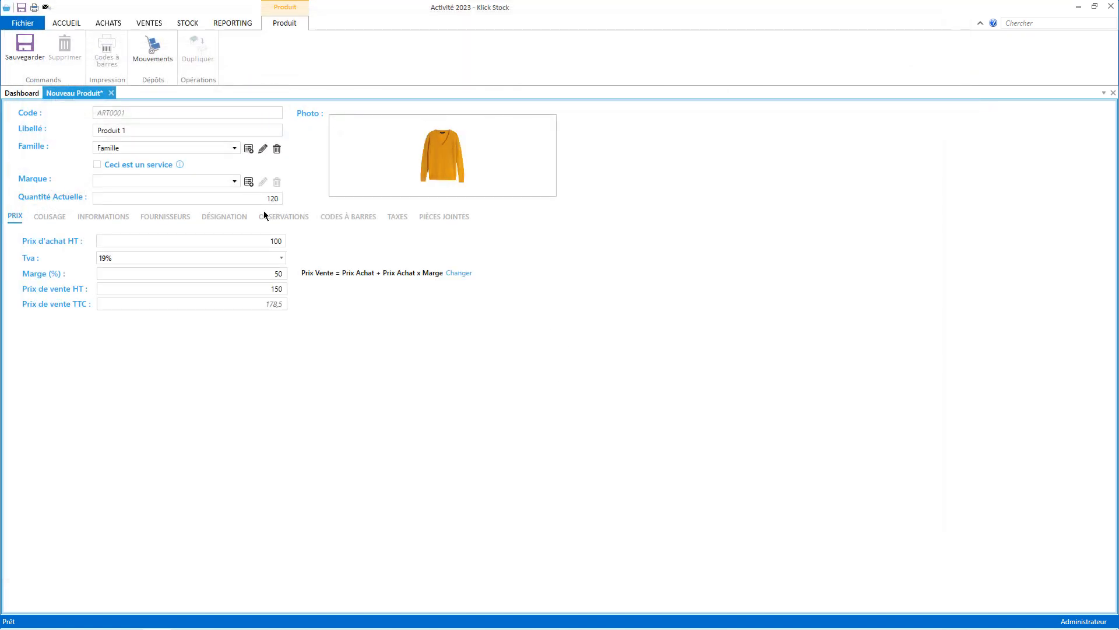
click(24, 48)
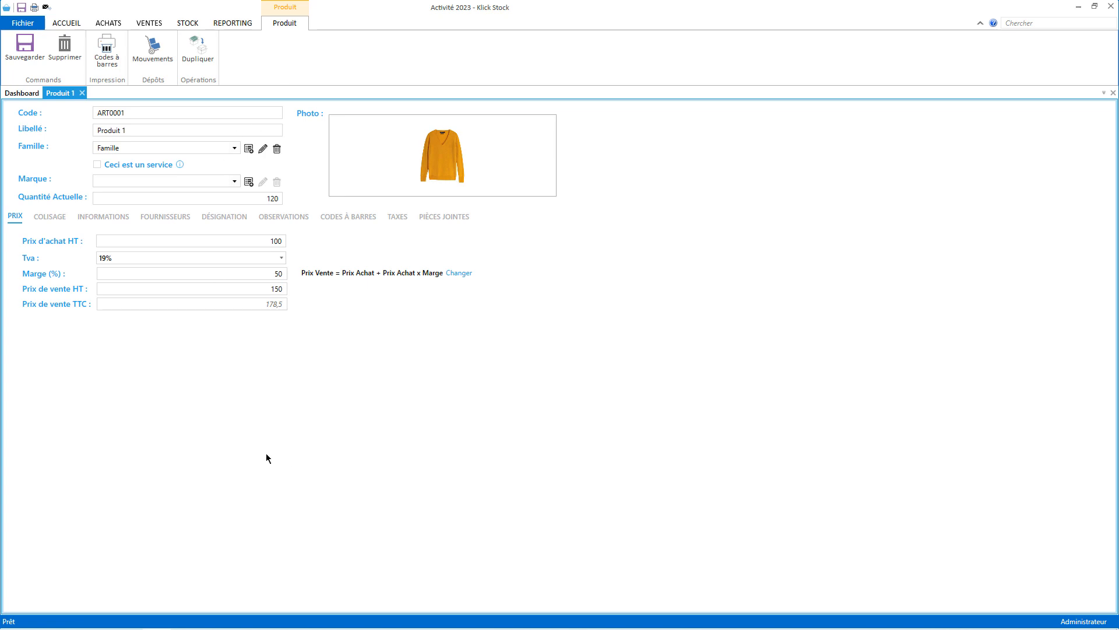
Close Produit 1, then open and discard an unsaved new product form.
click(83, 94)
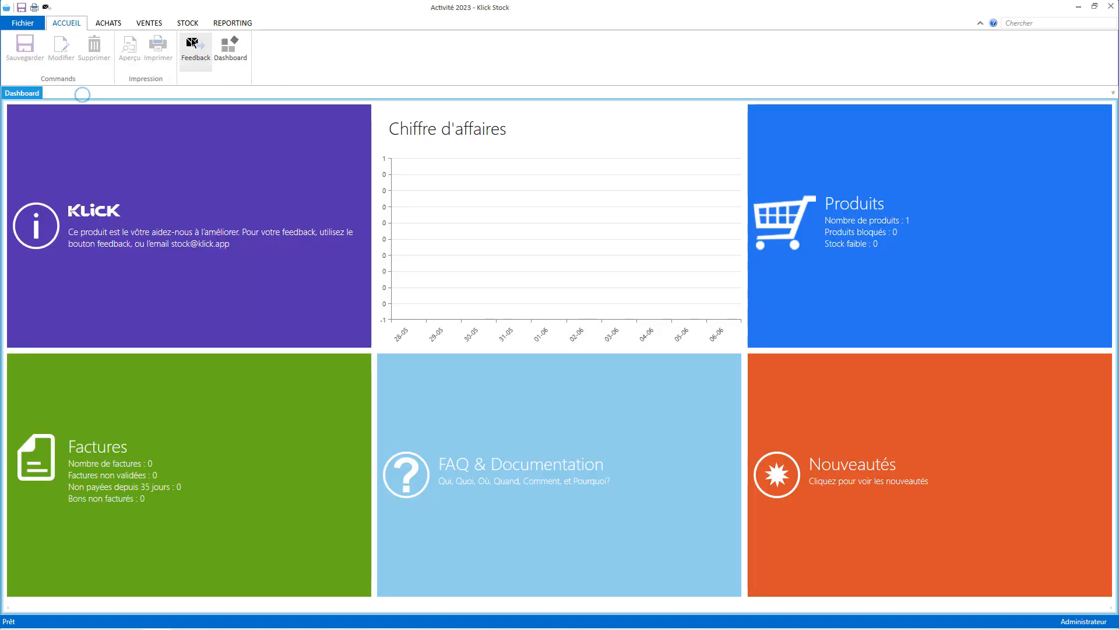
click(187, 23)
click(48, 51)
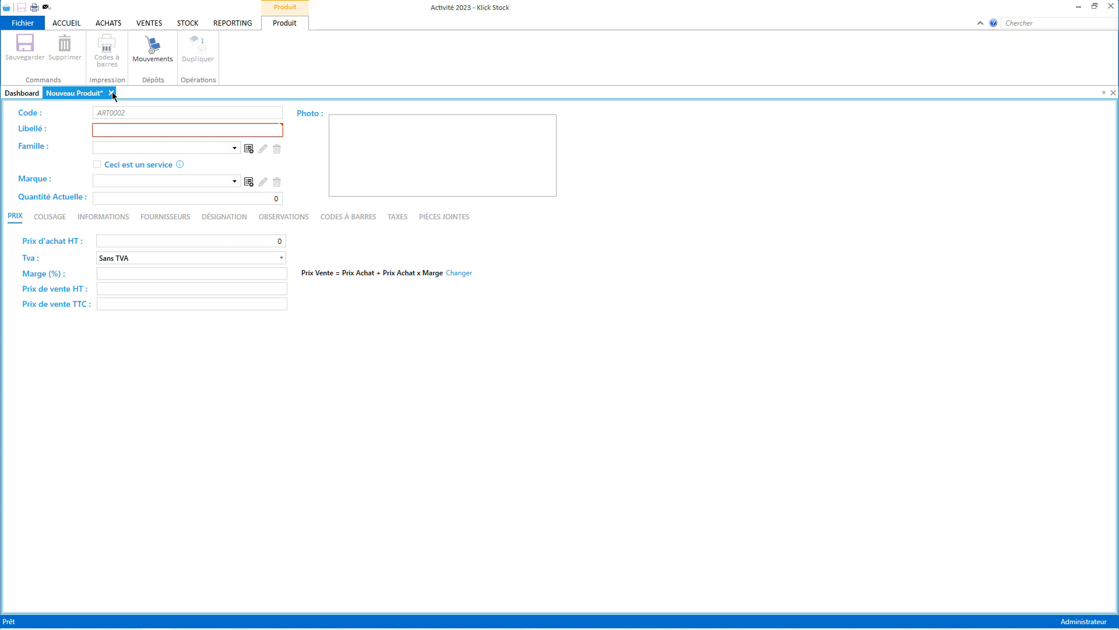
click(111, 92)
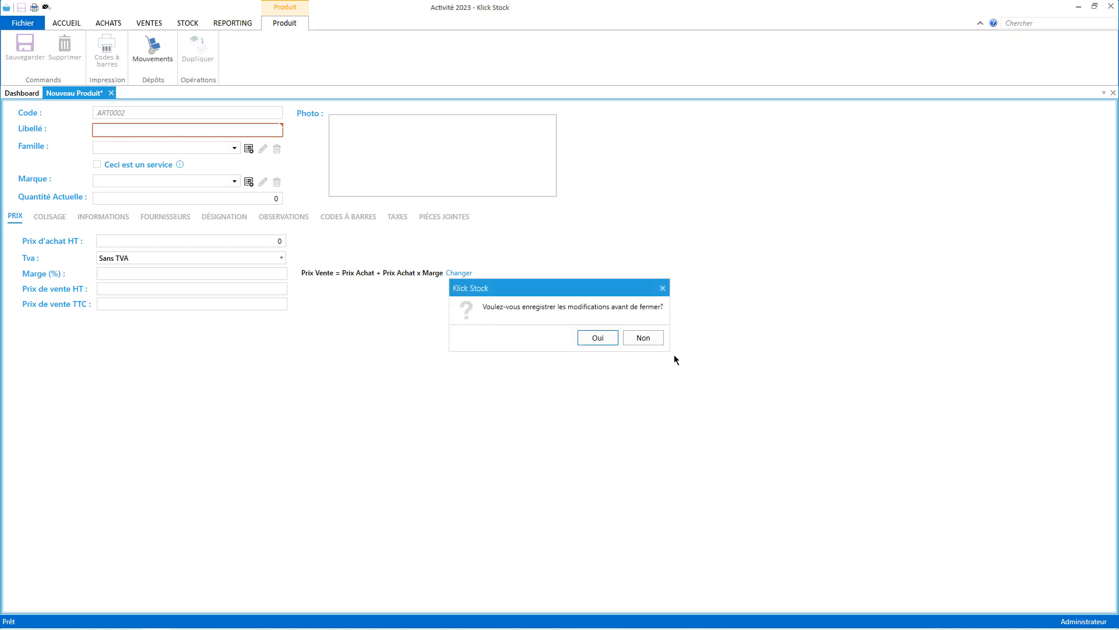
click(646, 337)
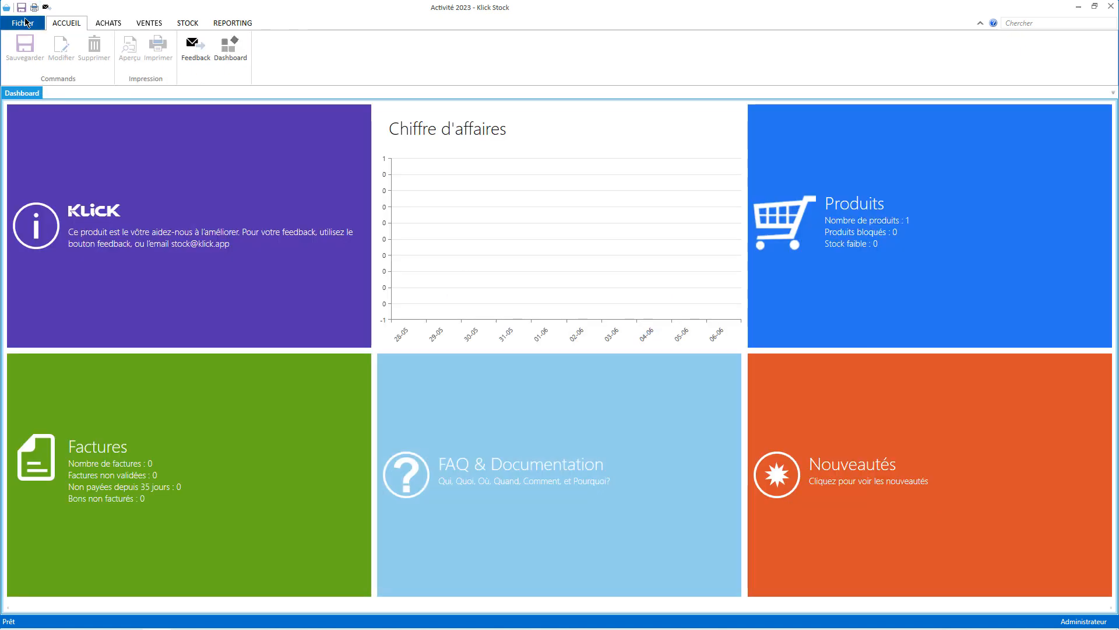
Enable 'Démarrer automatiquement un nouveau produit après la sauvegarde' in product settings, then start a new product.
click(23, 23)
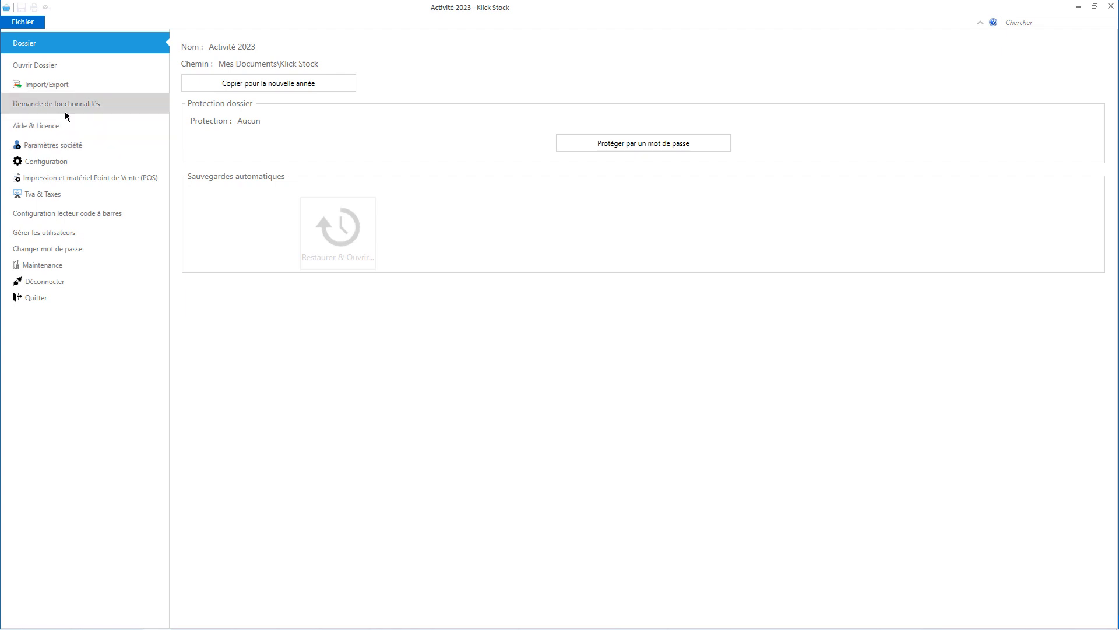
click(64, 162)
click(404, 190)
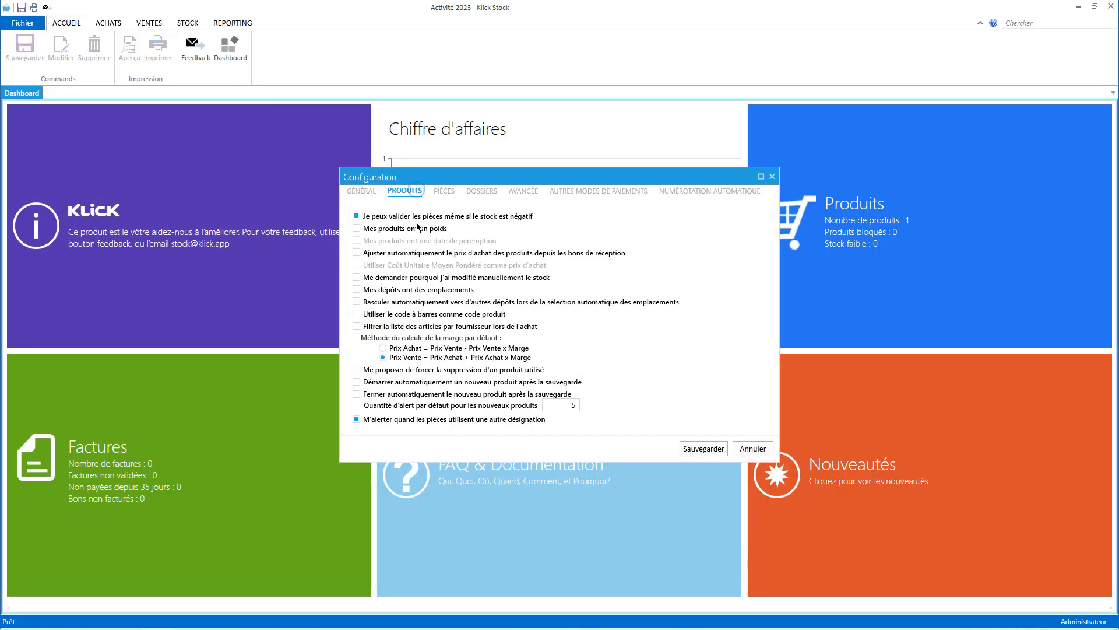
click(443, 385)
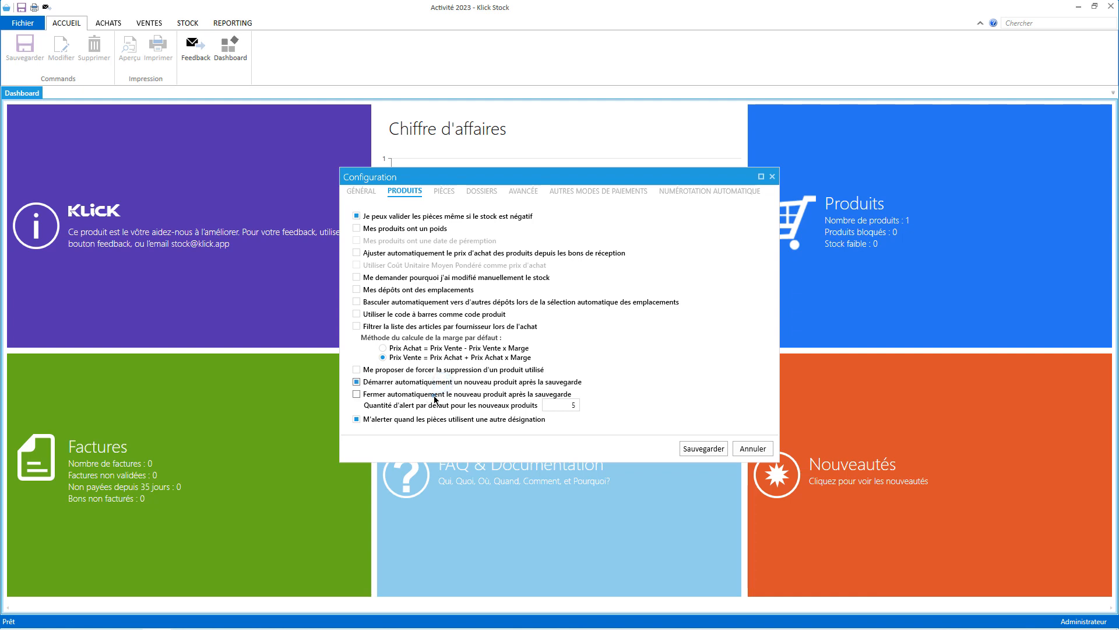
click(704, 448)
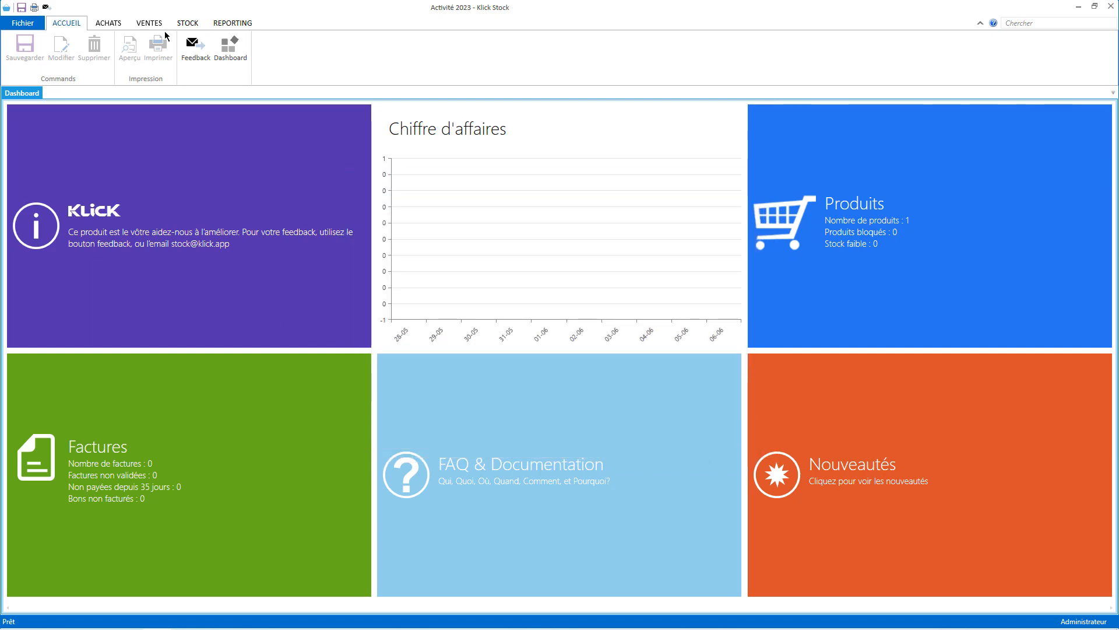
click(187, 23)
click(49, 50)
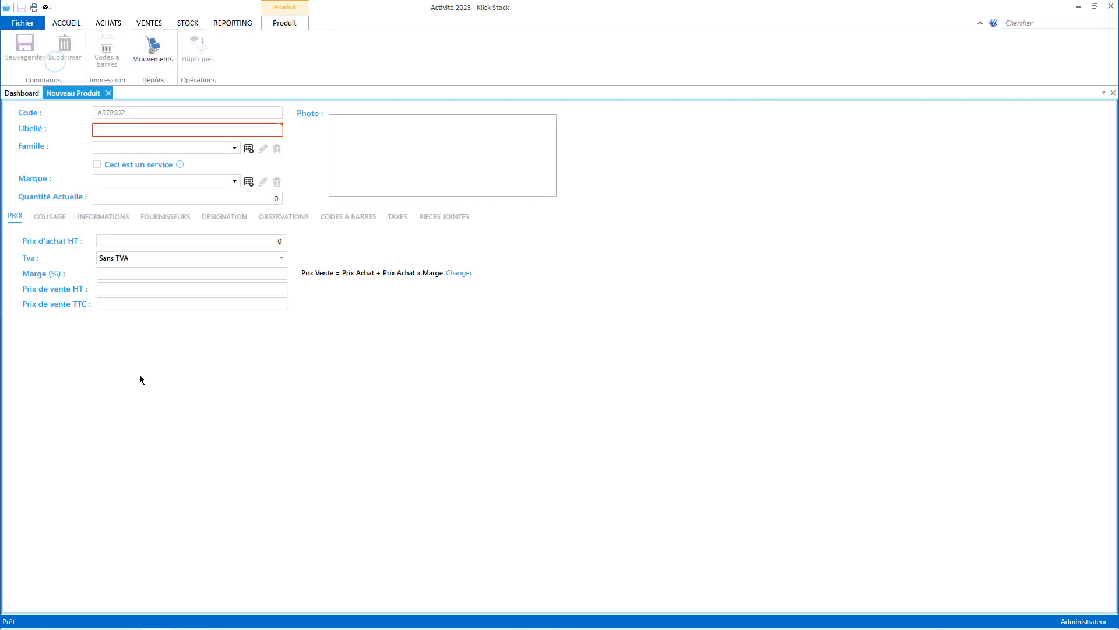
Make 19% the default rate in Tva & Taxes and save it.
click(108, 92)
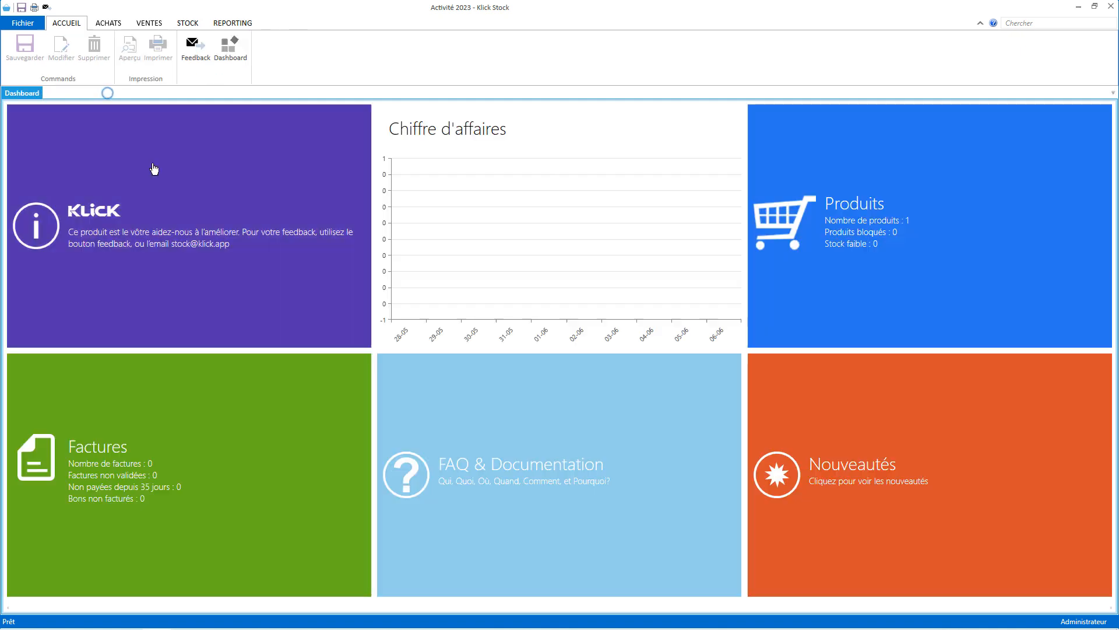
click(23, 23)
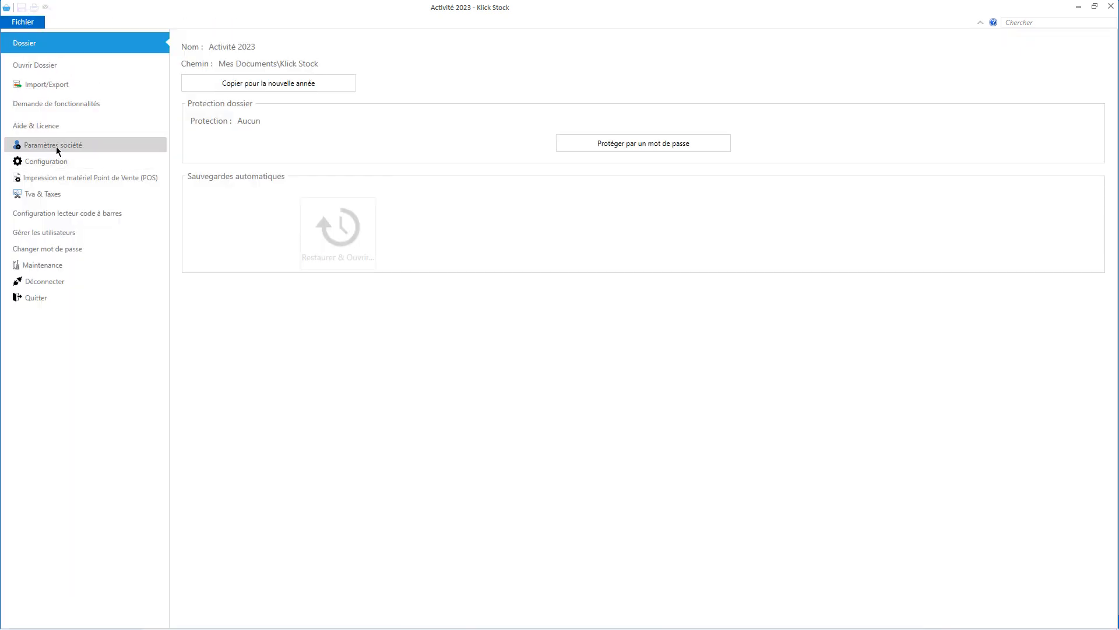
click(50, 197)
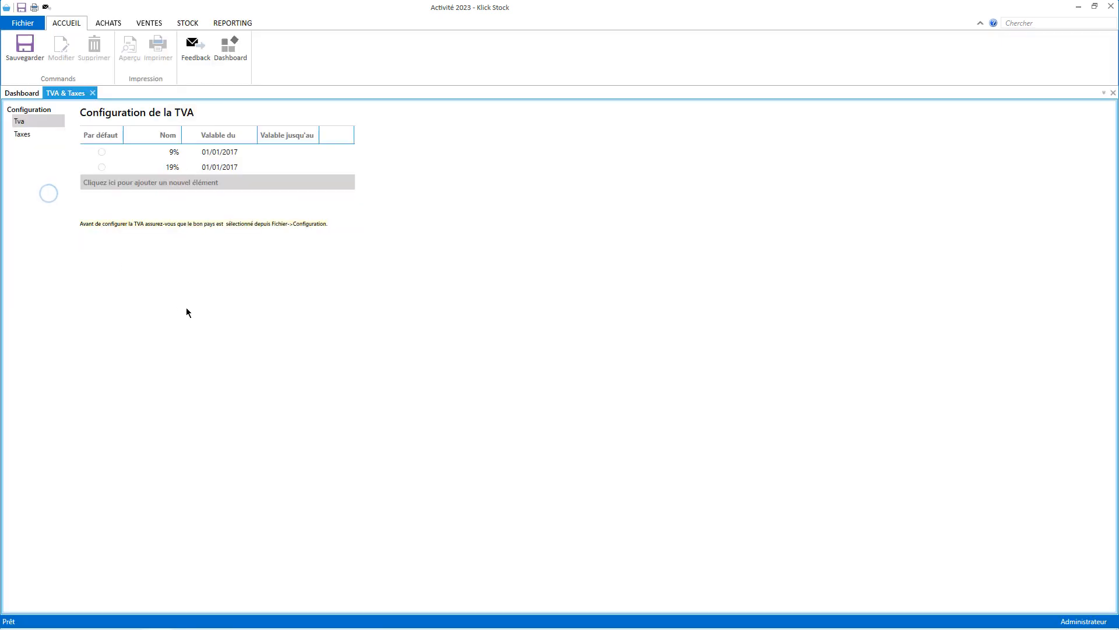
click(101, 168)
click(25, 51)
click(95, 93)
Create and save 'Produit 2' with a purchase price before tax of 20.
click(187, 21)
click(46, 54)
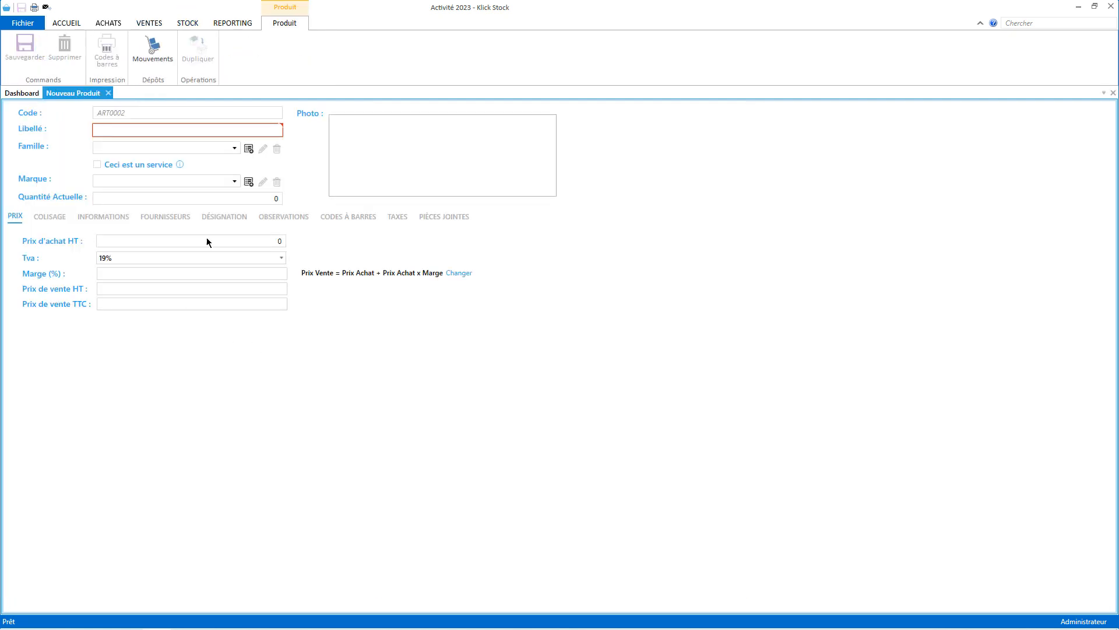
click(221, 129)
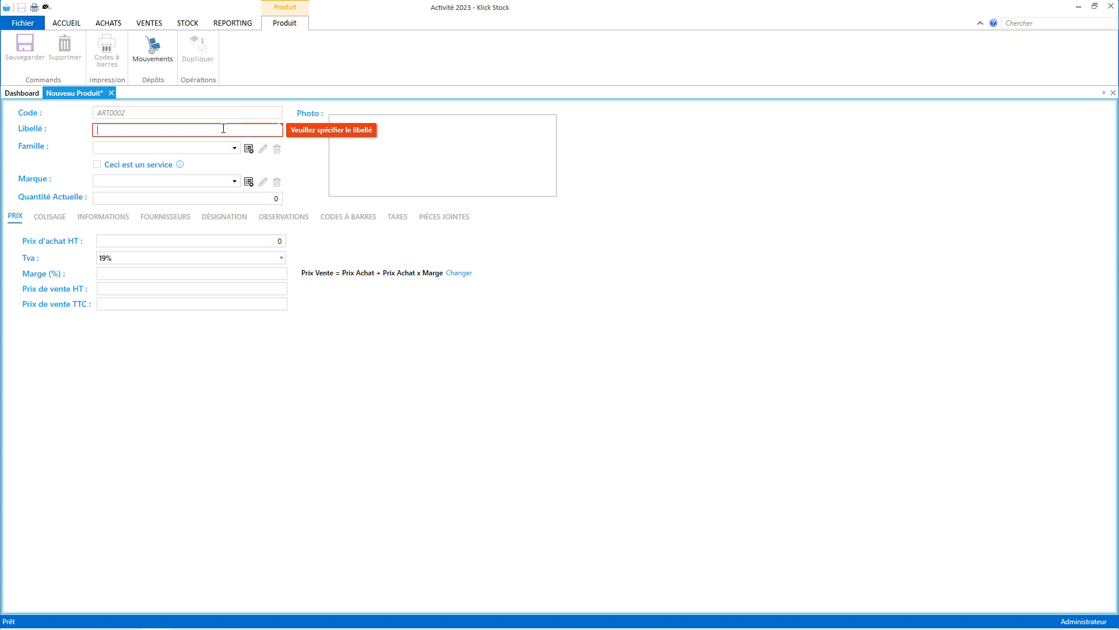
text(Produi)
key(BackSpace)
key(BackSpace)
key(BackSpace)
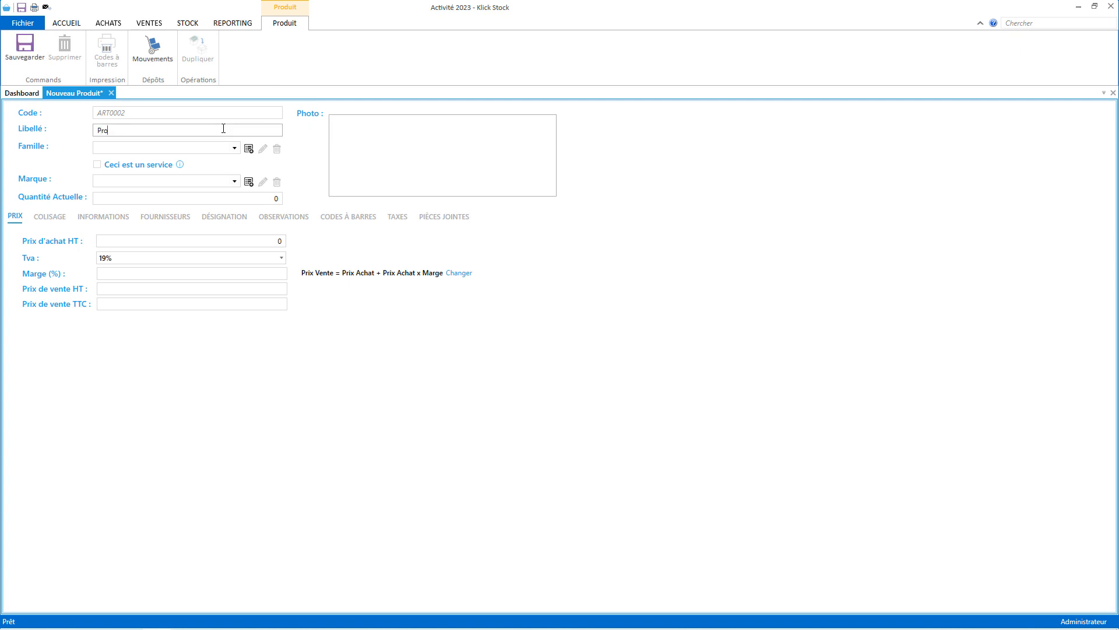
text(duit 2)
click(187, 241)
text(2)
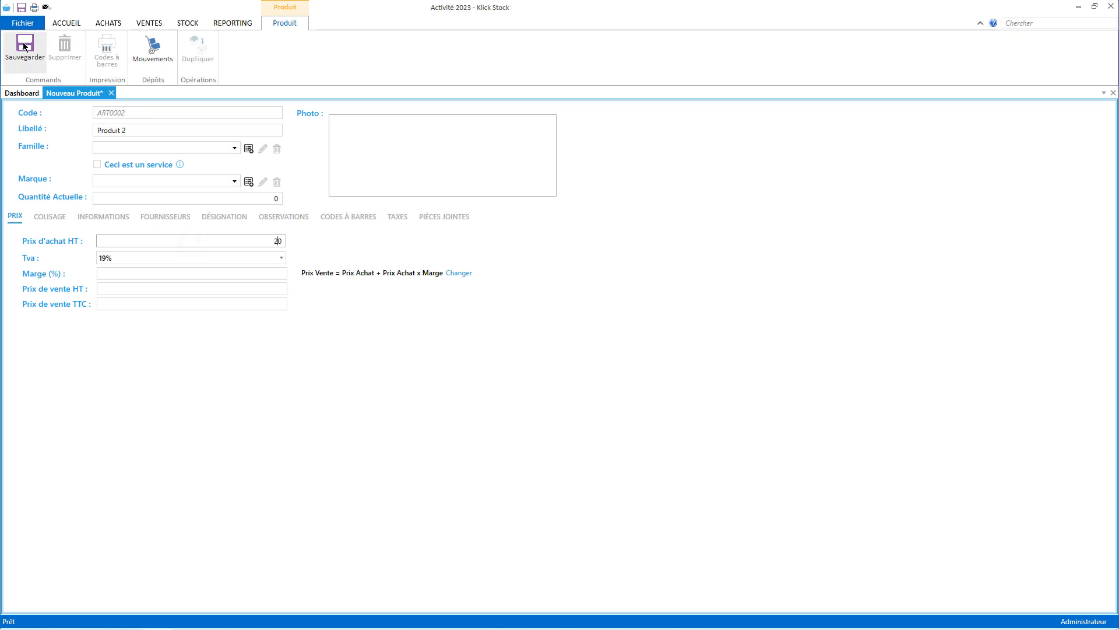
click(31, 63)
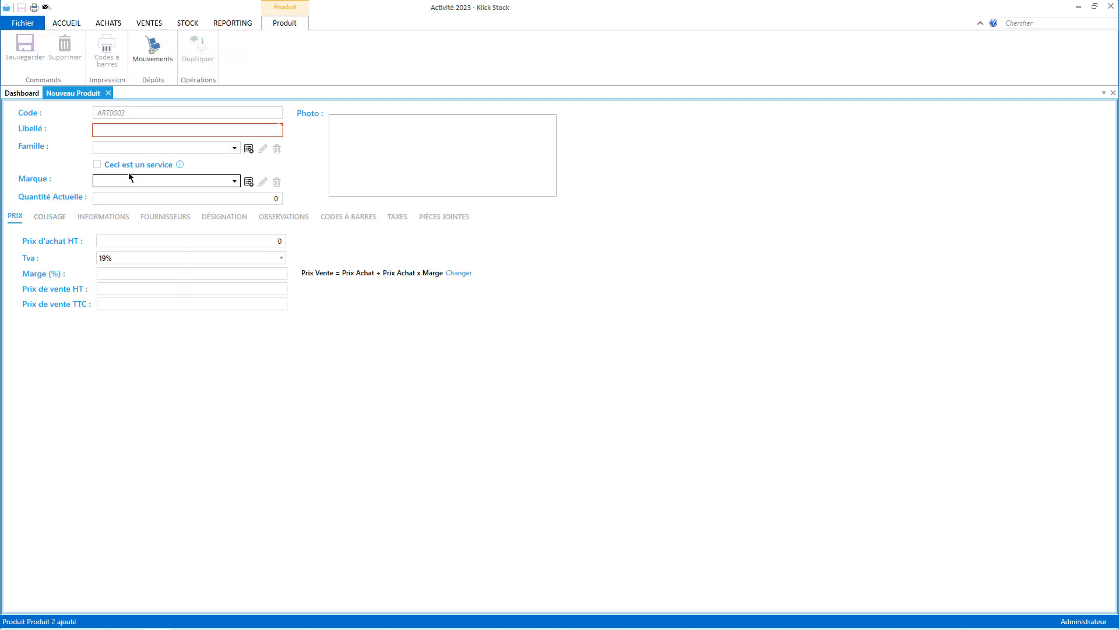
mouse_move(125, 159)
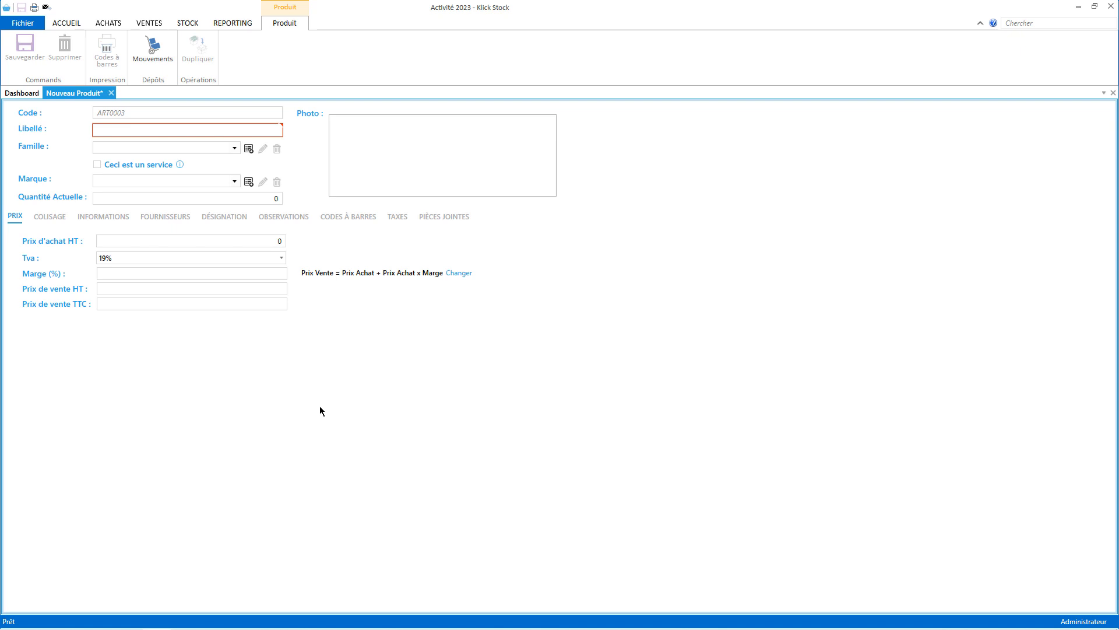
Open Produits - exemple.csv from the desktop in Notepad and review its product rows.
double_click(440, 8)
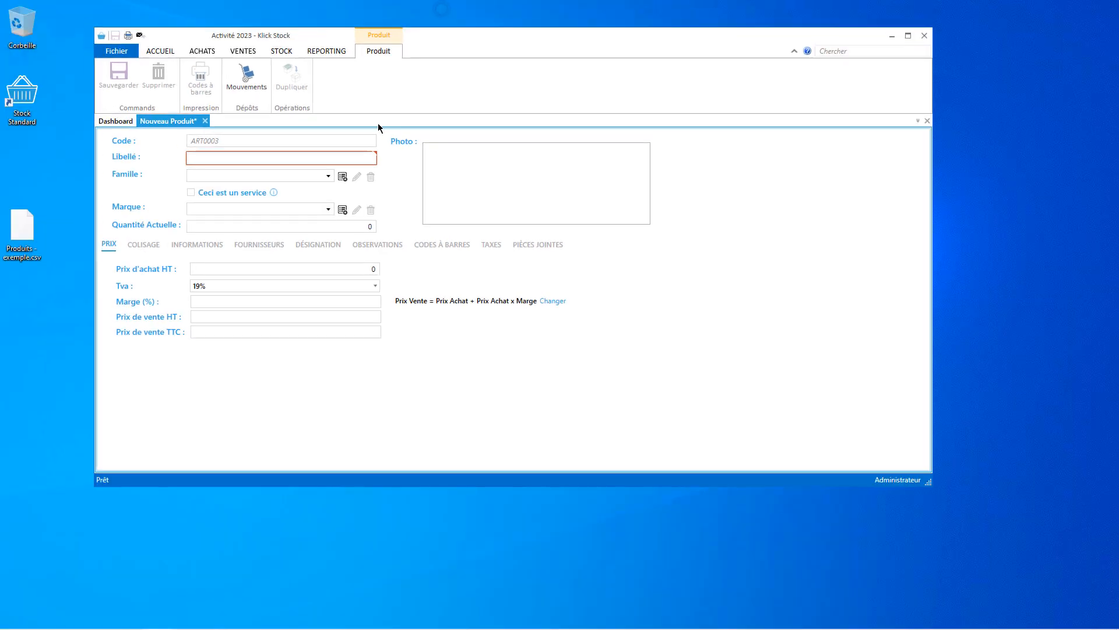
key(super)
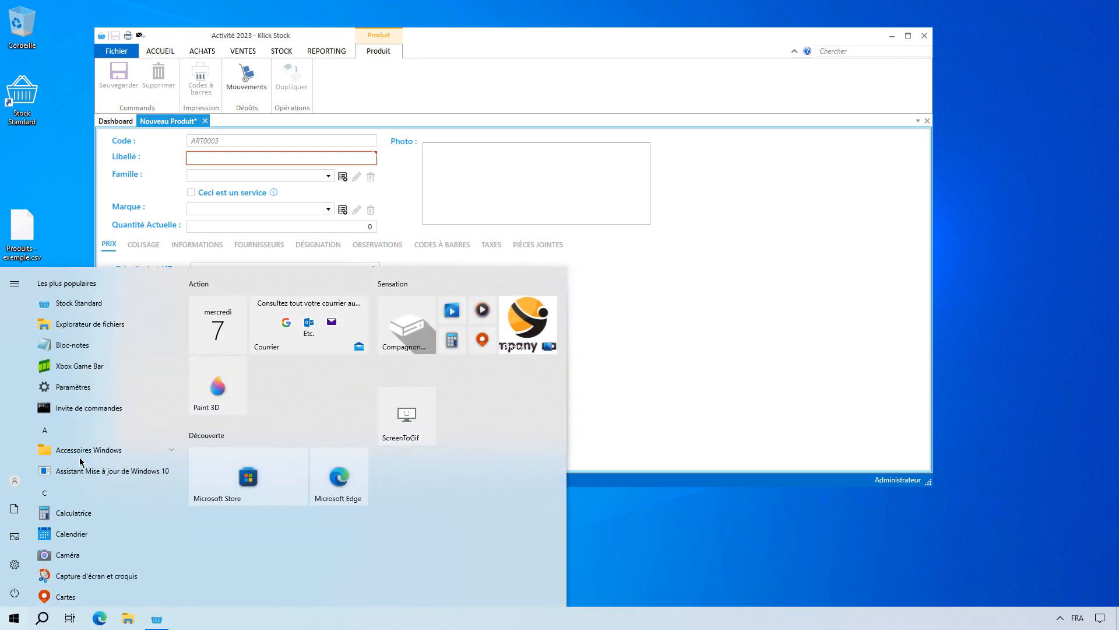
text(notepad)
key(Return)
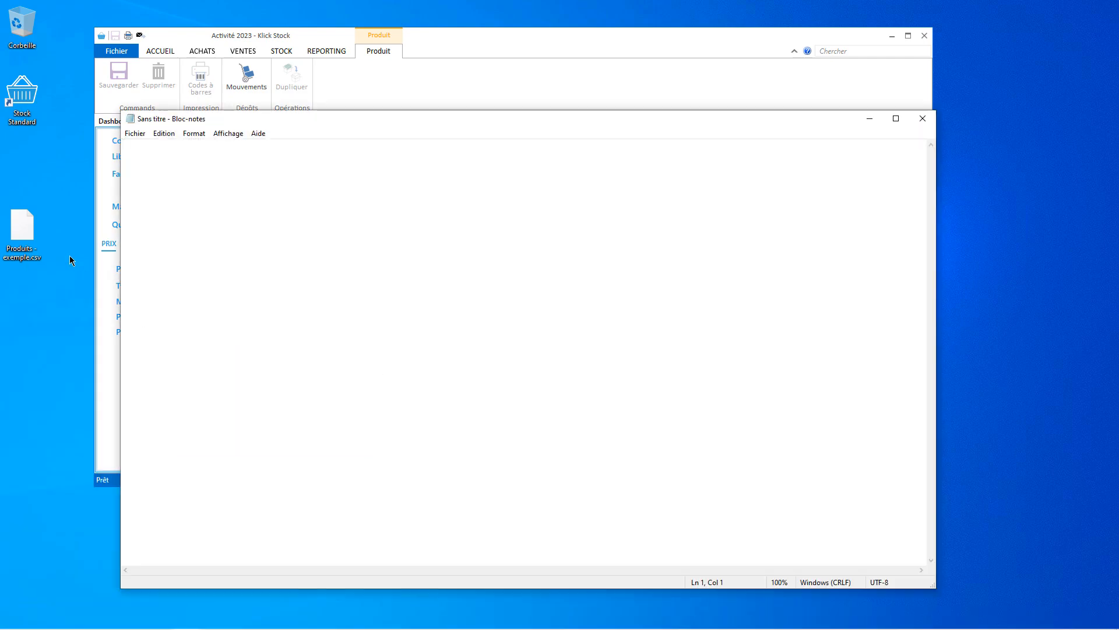
drag(22, 239, 326, 315)
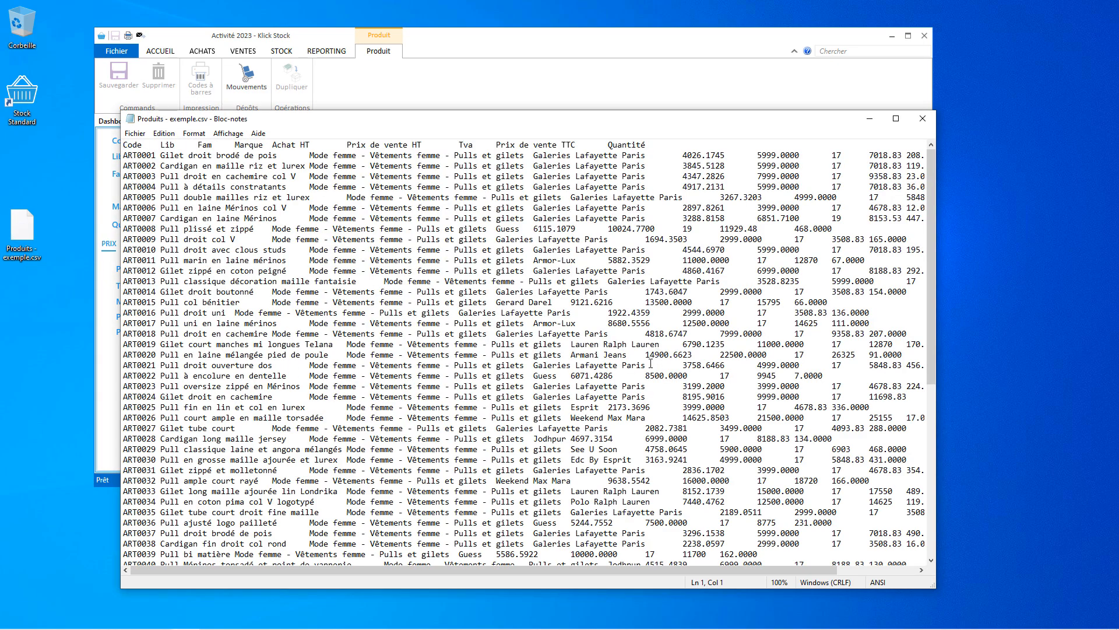
scroll(593, 345, down, 10)
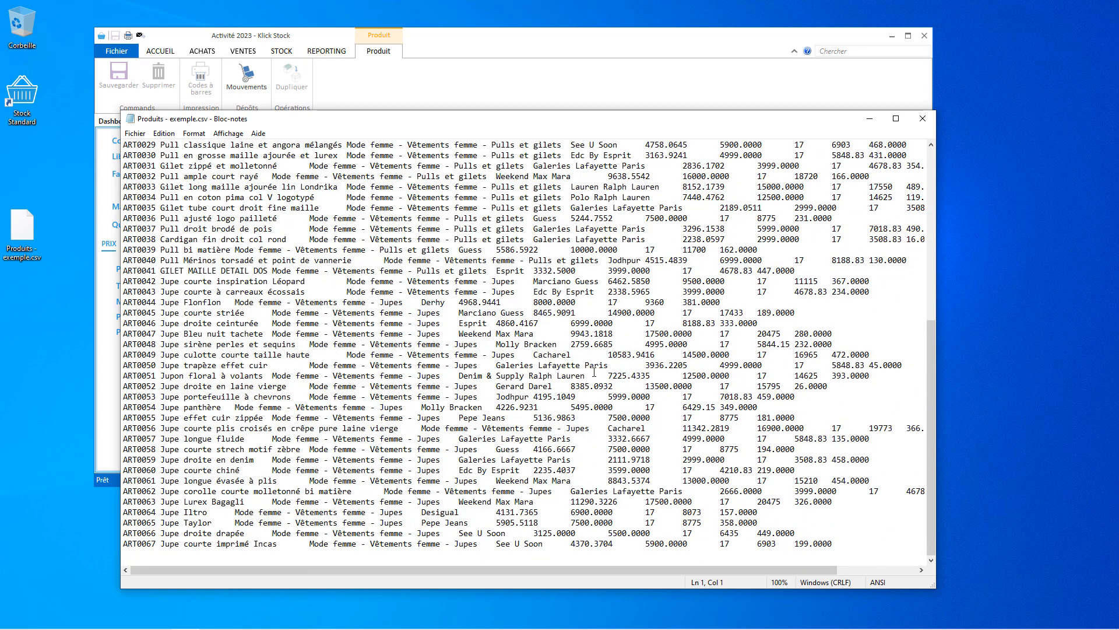
scroll(594, 372, up, 4)
scroll(594, 372, up, 7)
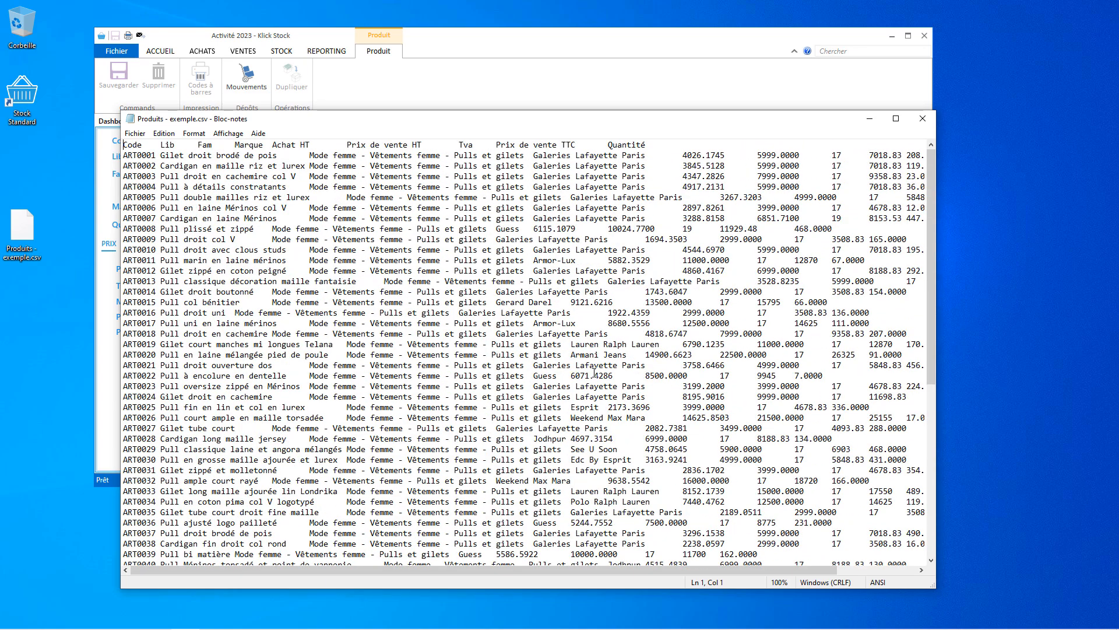
Discard the draft product, delete ART0001 and ART0002 from the product list, then return to Notepad.
click(447, 90)
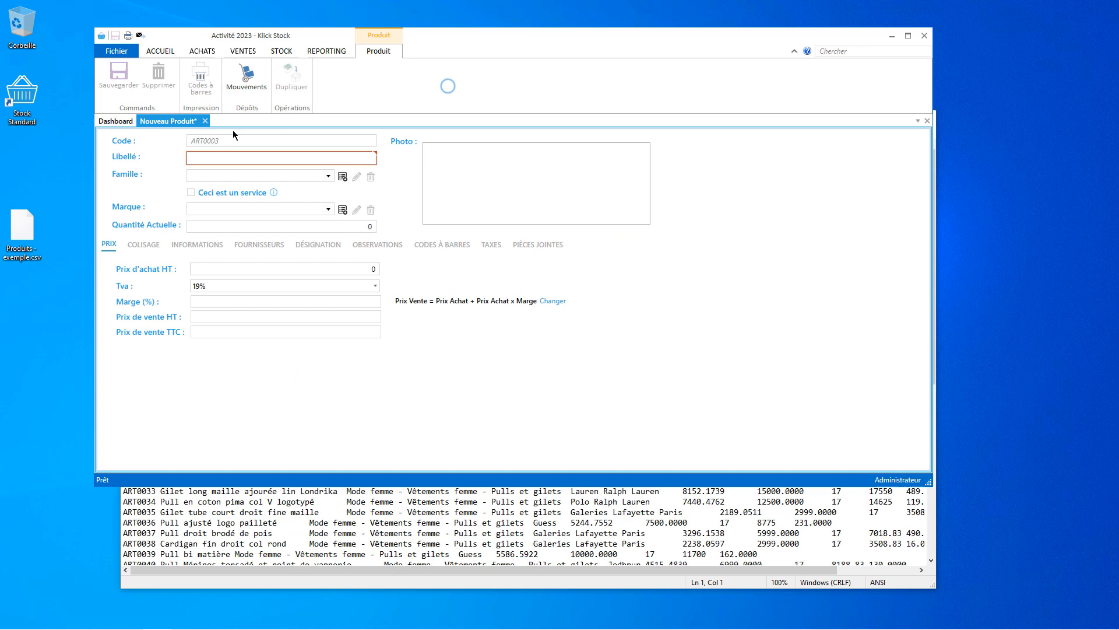
click(204, 121)
click(638, 338)
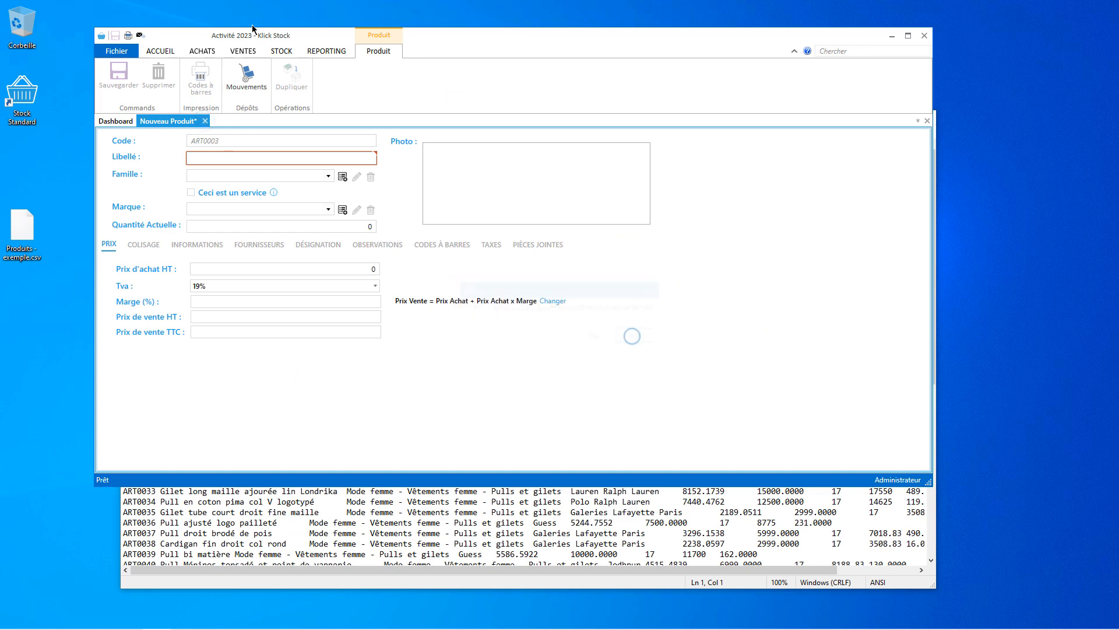
click(283, 51)
click(113, 76)
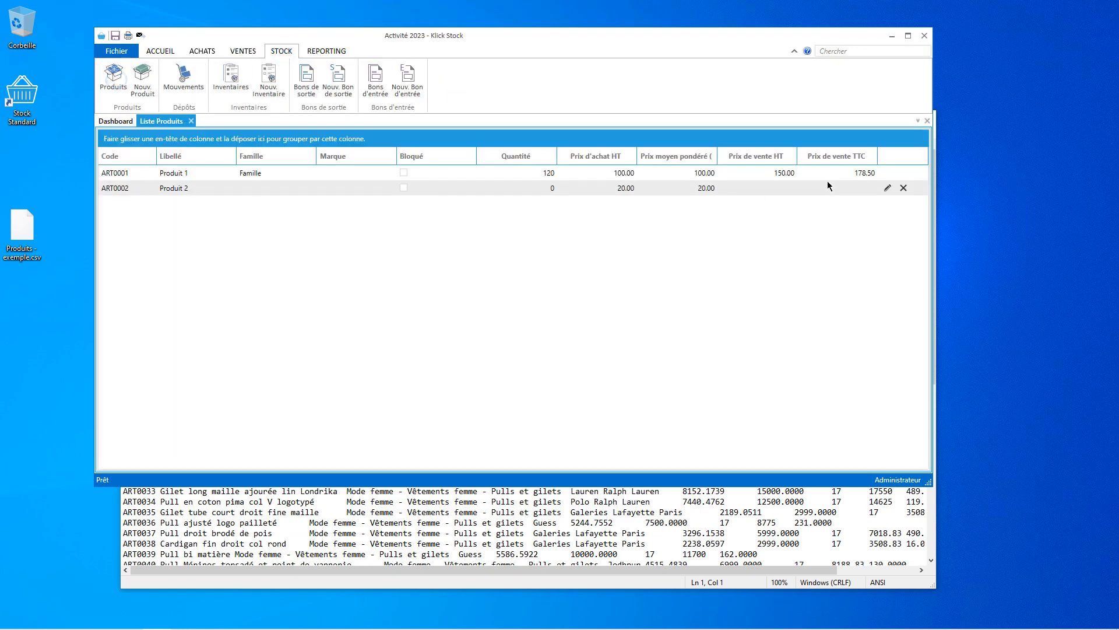
click(904, 173)
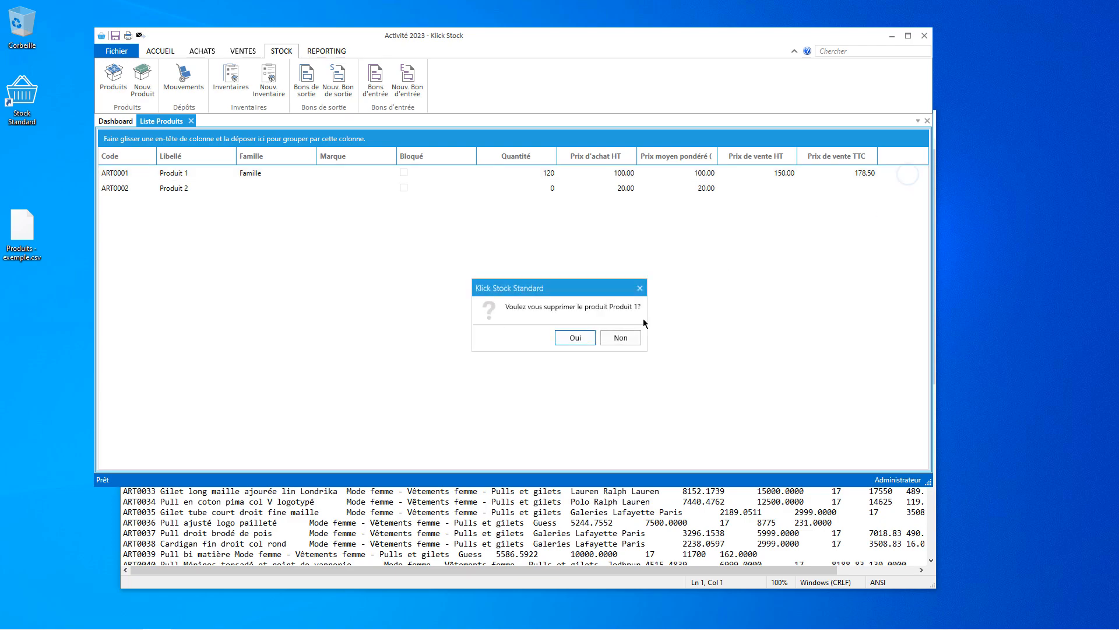
click(575, 337)
click(904, 172)
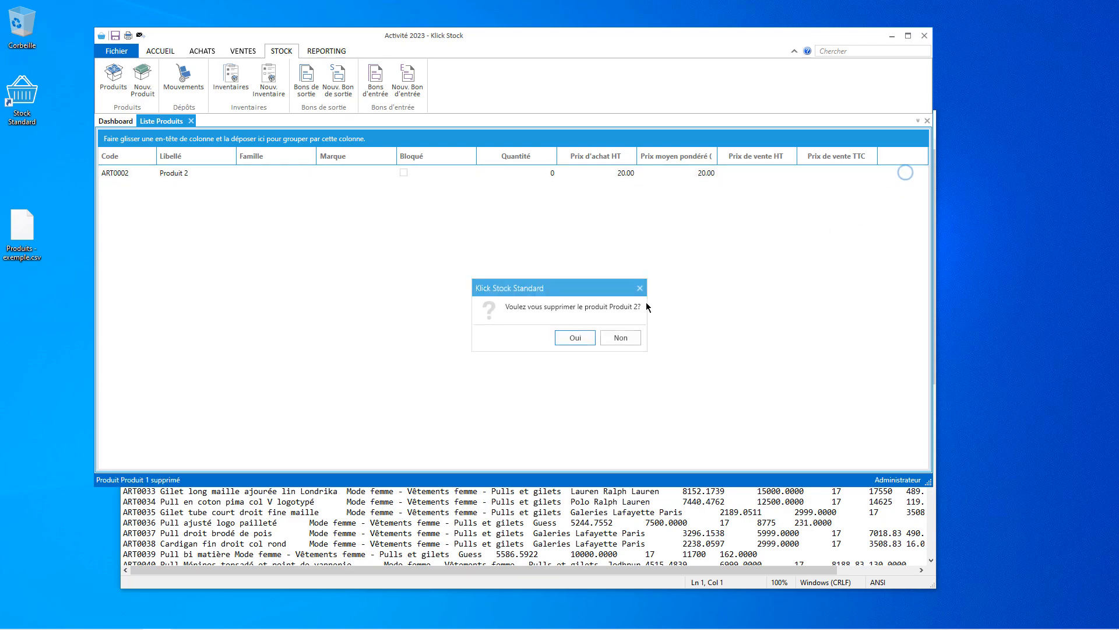
click(576, 337)
click(440, 543)
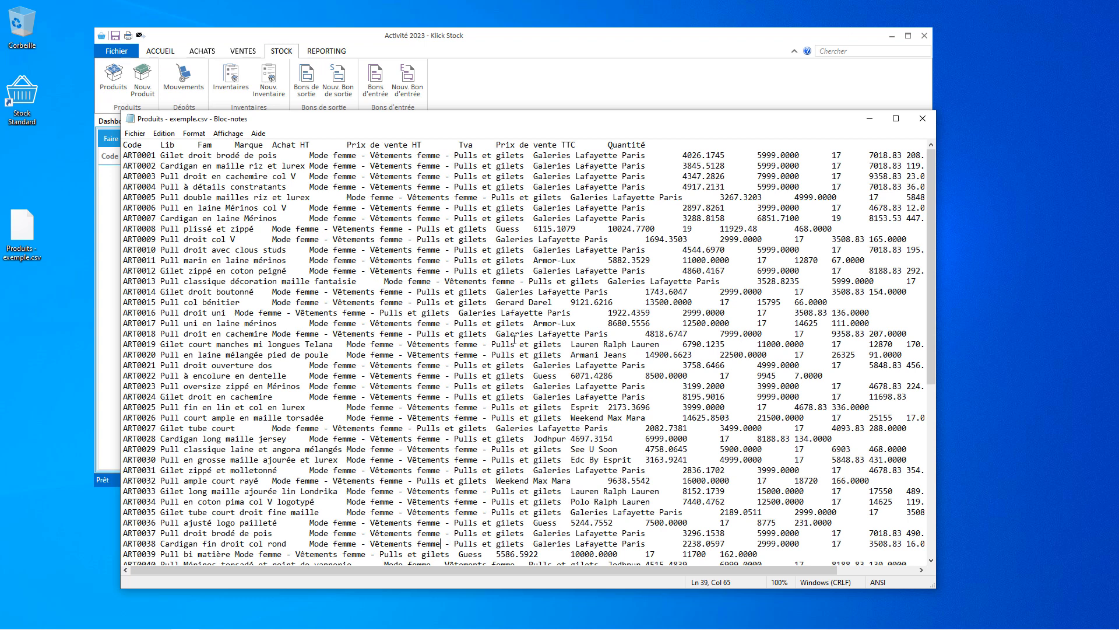
Start a CSV import into the Produits table in the Import/Export des données wizard.
click(597, 85)
click(121, 53)
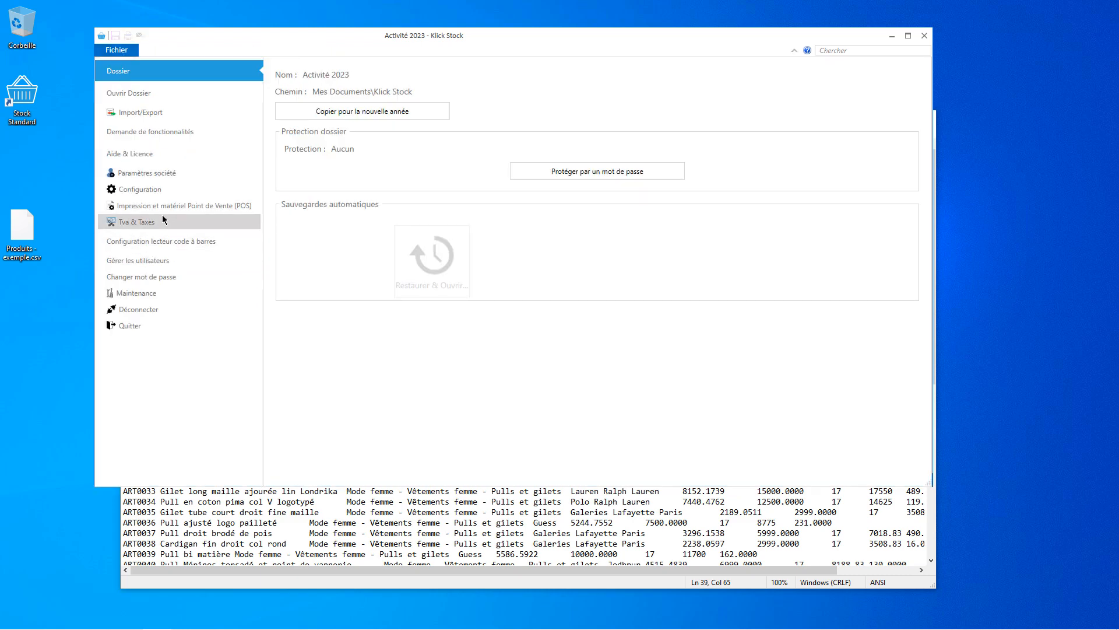
click(143, 113)
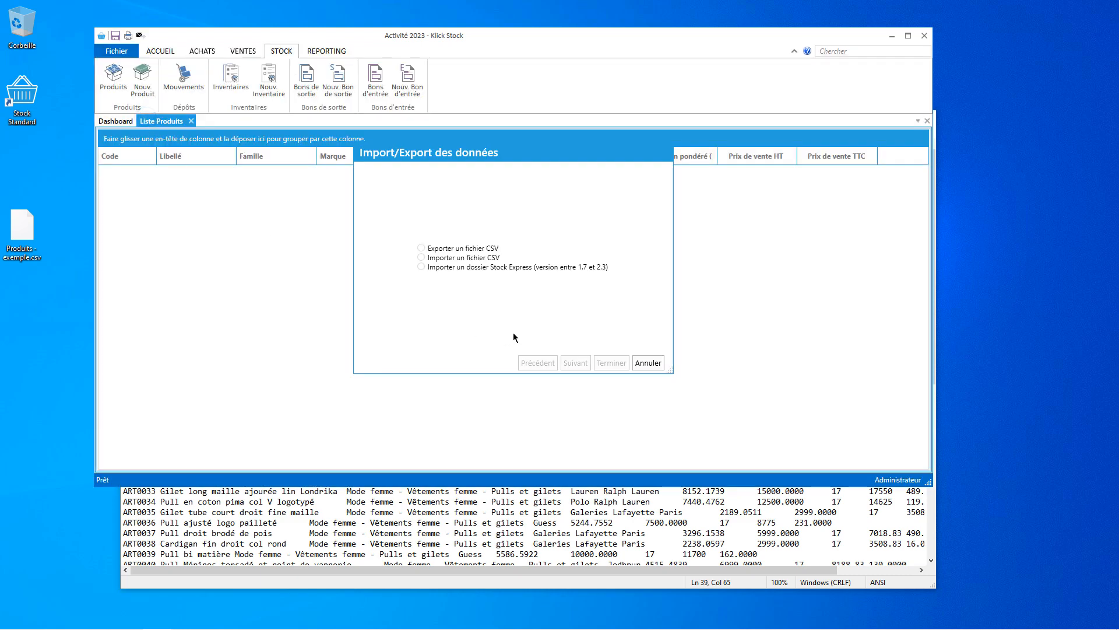
click(439, 258)
click(574, 364)
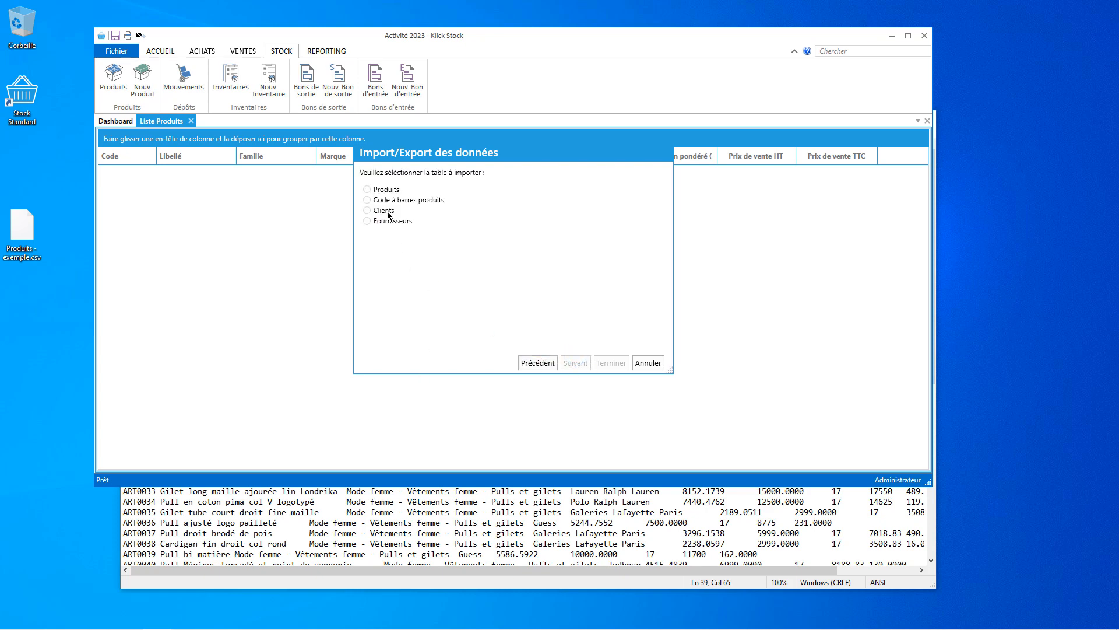
click(380, 189)
click(585, 364)
Load Produits - exemple.csv from the Desktop, then enlarge and reposition the dialog for its preview.
click(586, 191)
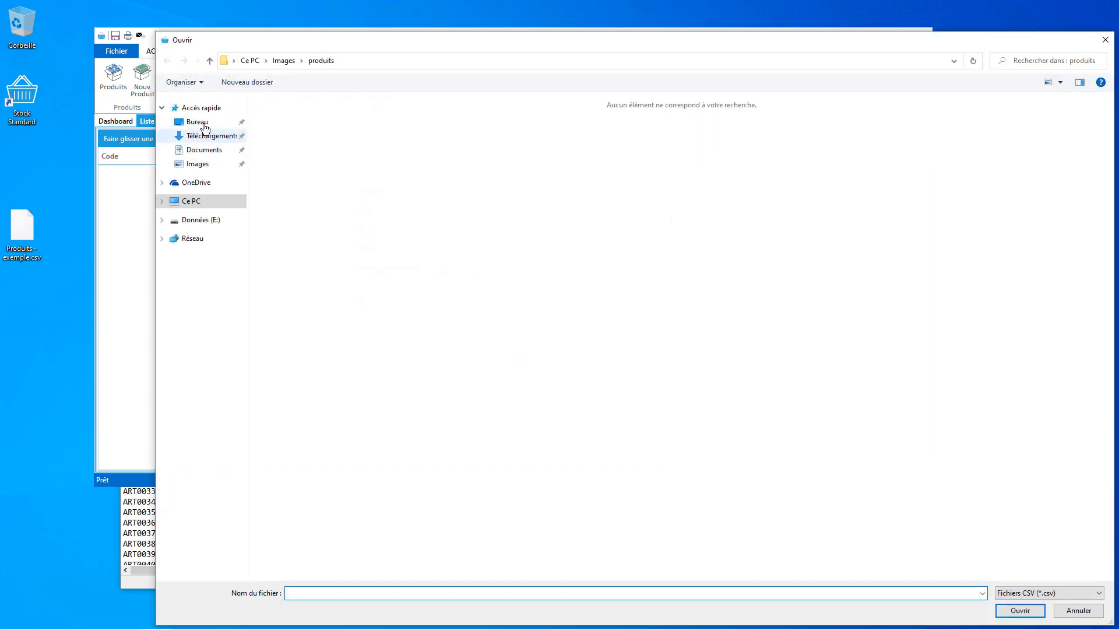
click(202, 121)
double_click(306, 116)
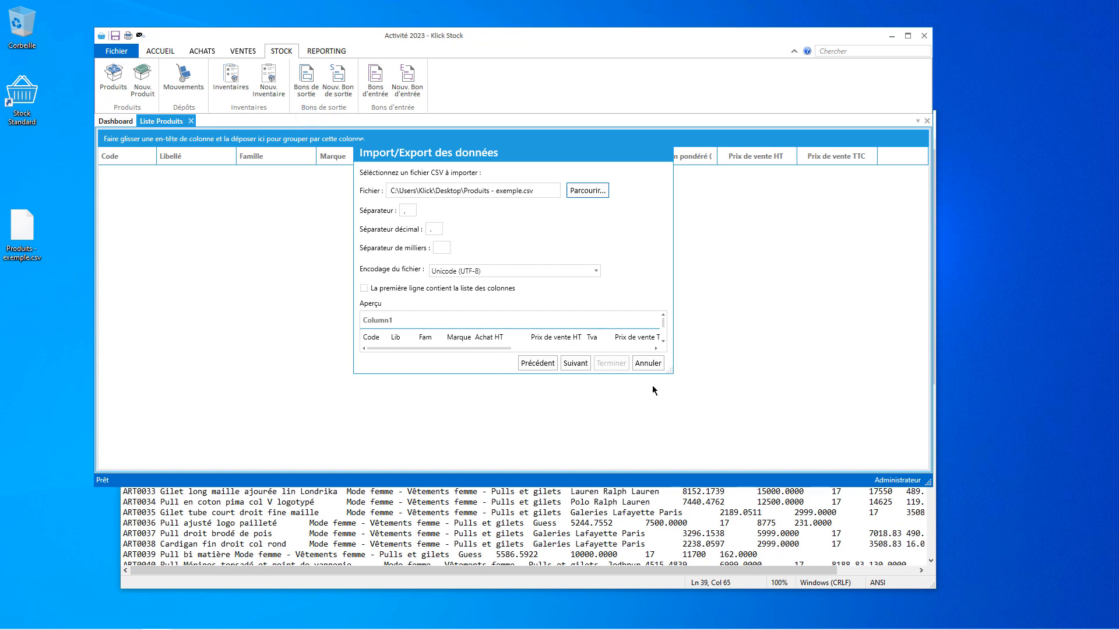
drag(670, 370, 973, 477)
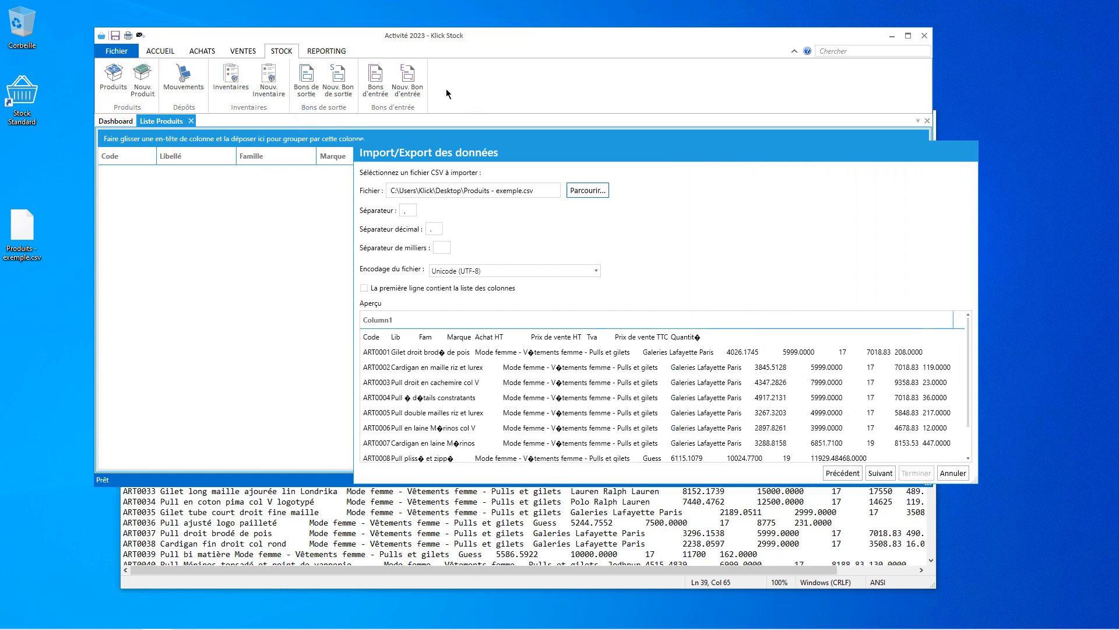
drag(466, 152, 301, 89)
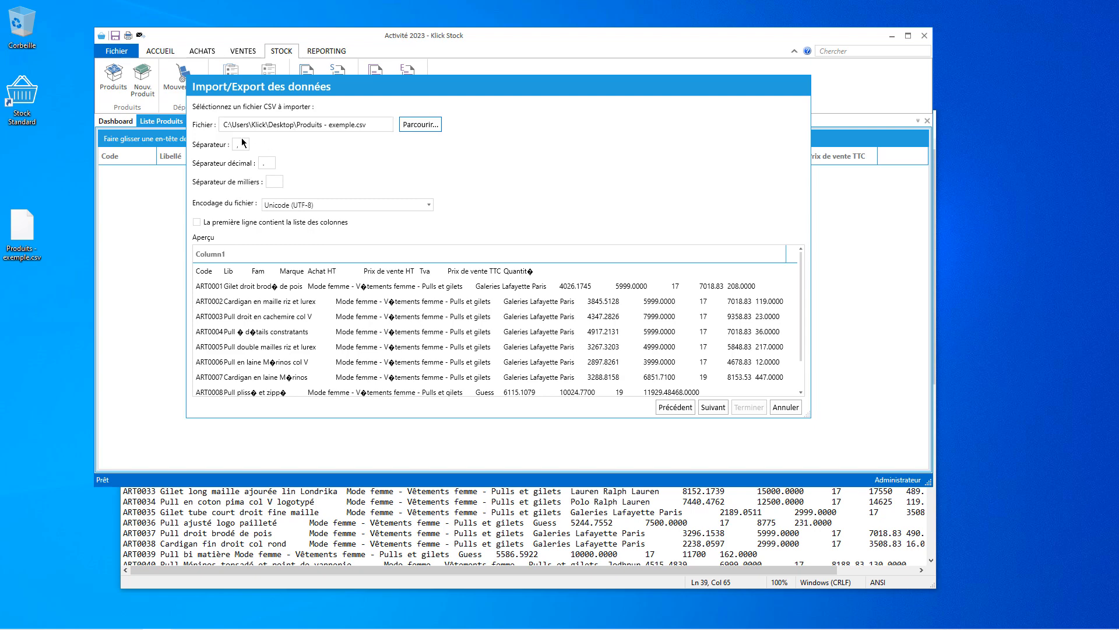
Copy the tab character from the CSV header in Notepad and paste it as the import Séparateur.
click(320, 572)
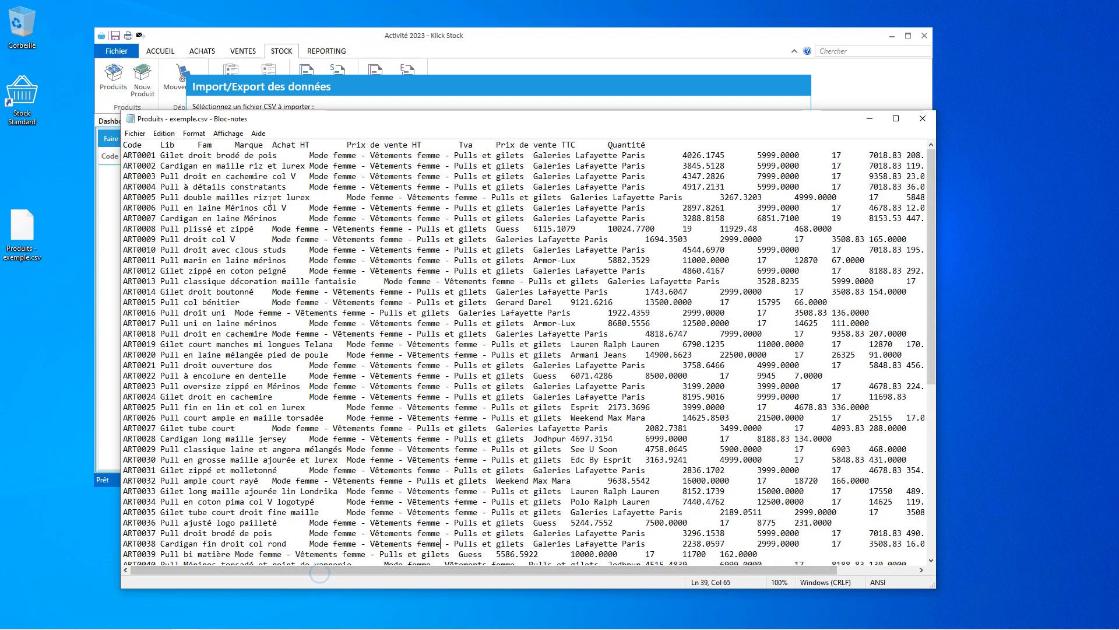
click(143, 144)
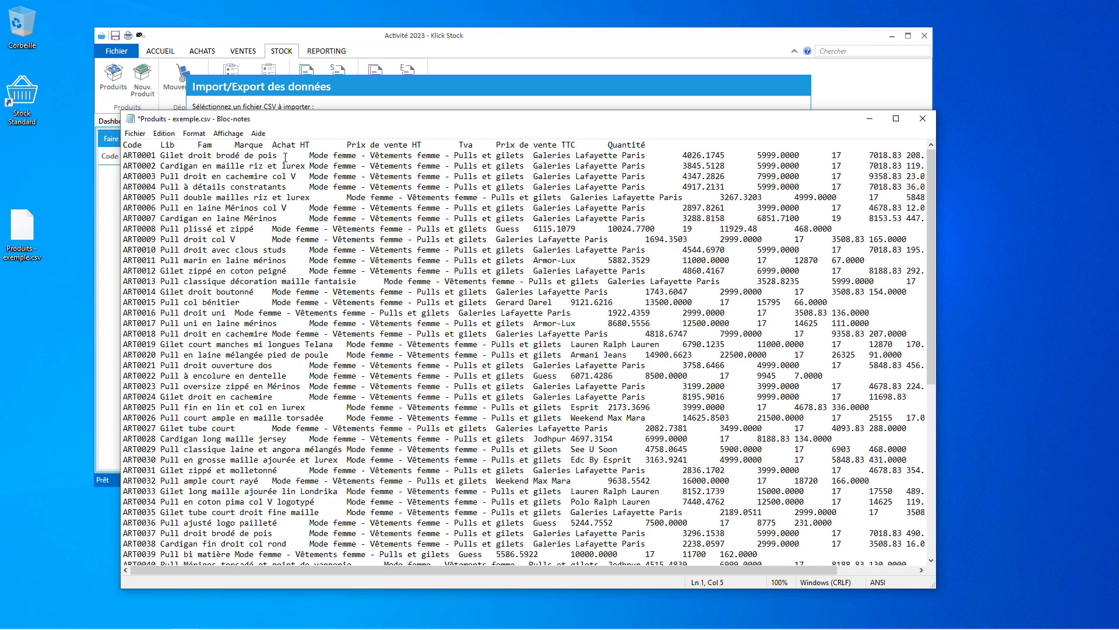
drag(310, 145, 346, 145)
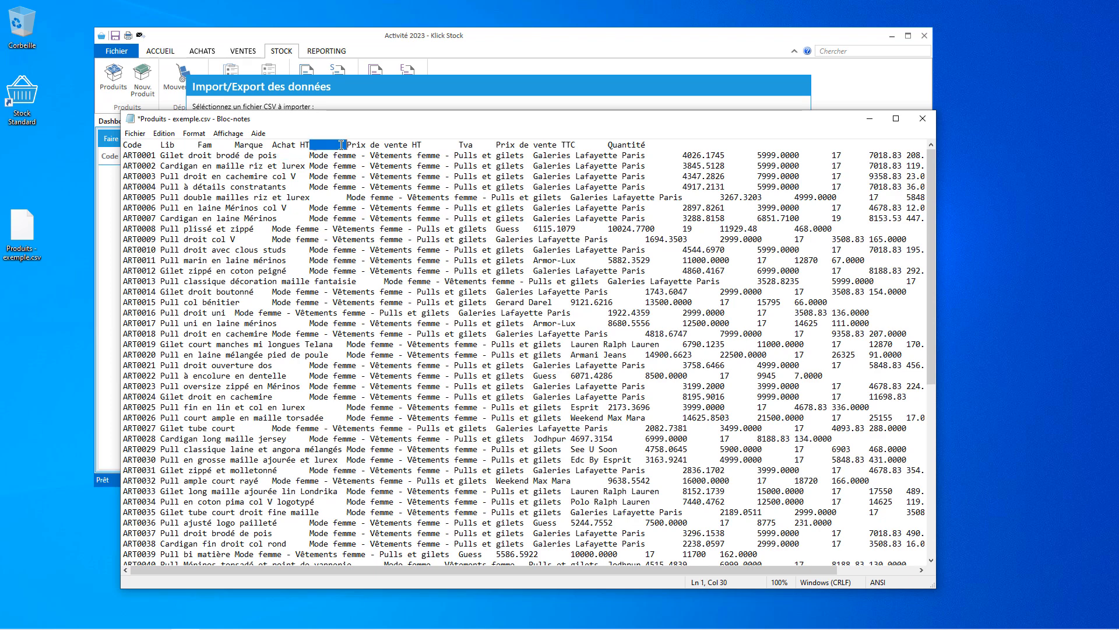
click(406, 109)
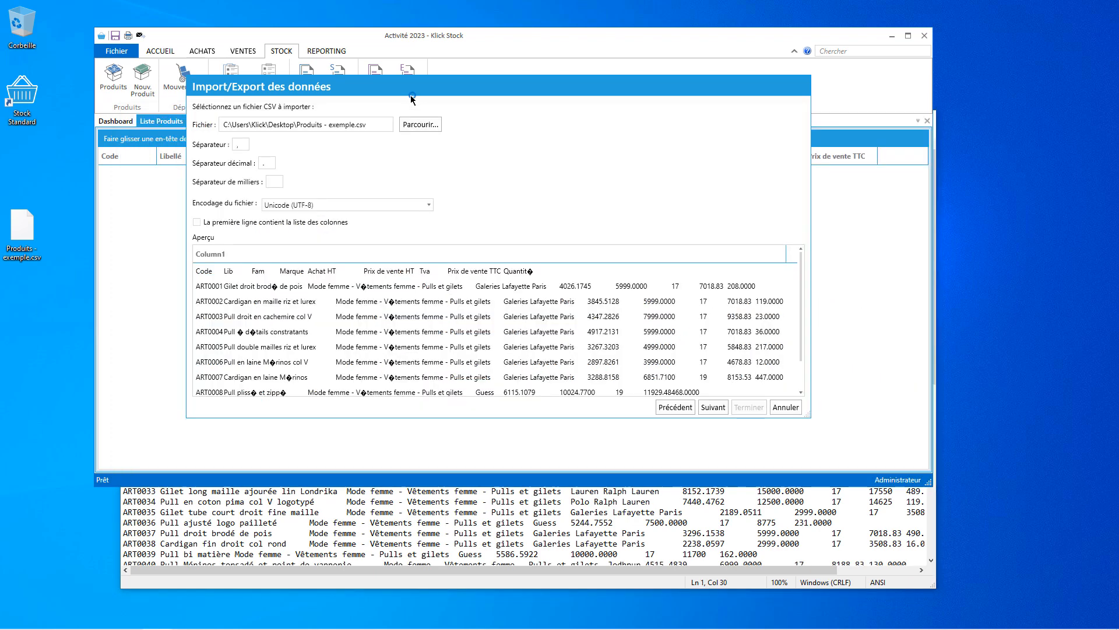
double_click(241, 144)
key(ctrl+v)
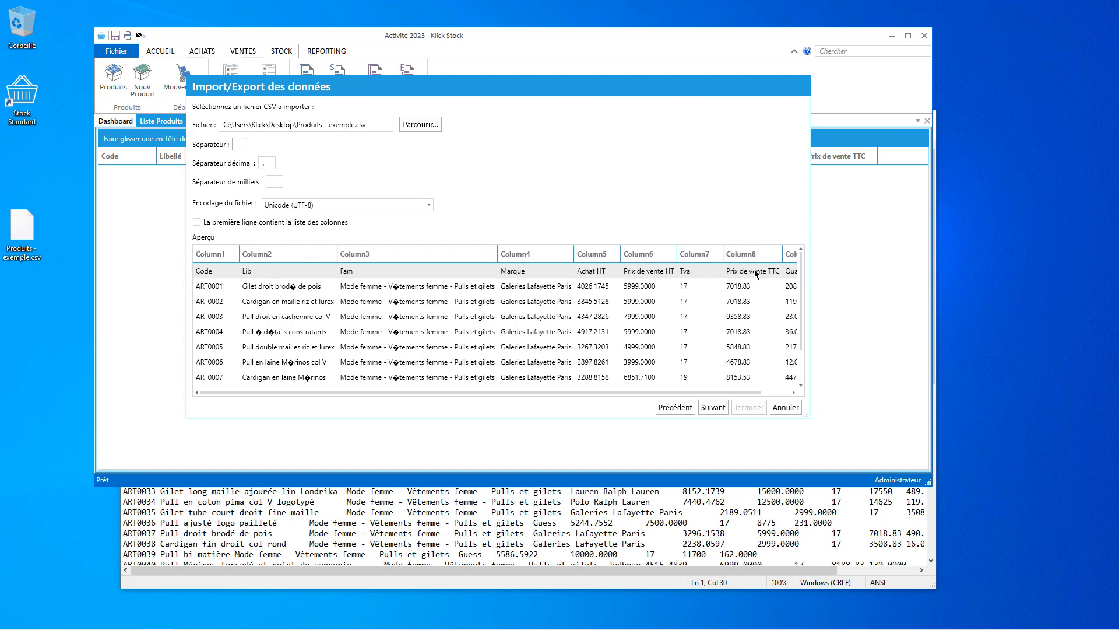
Treat the first line as column headers, then check the accented 'brodé' and encoding against the CSV in Notepad.
click(197, 223)
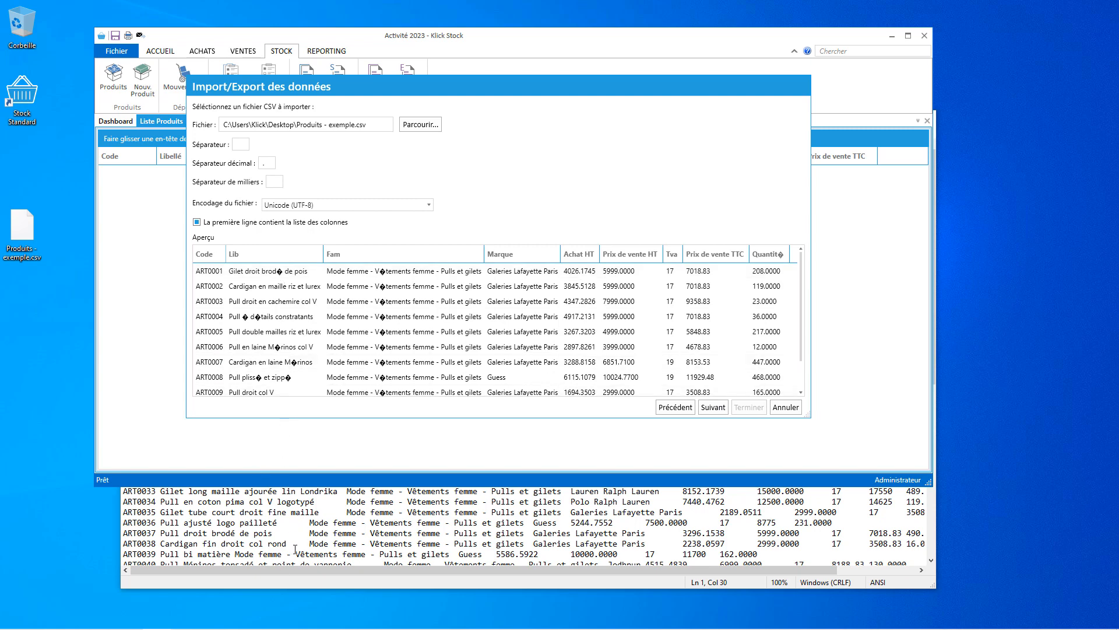
click(285, 578)
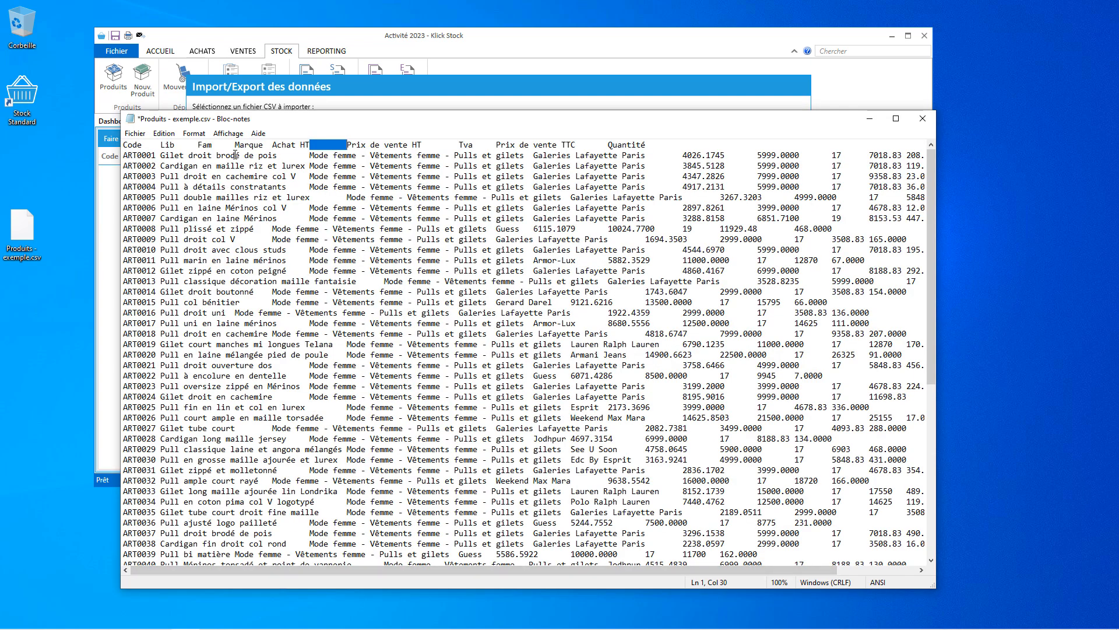
drag(235, 155, 239, 157)
click(369, 107)
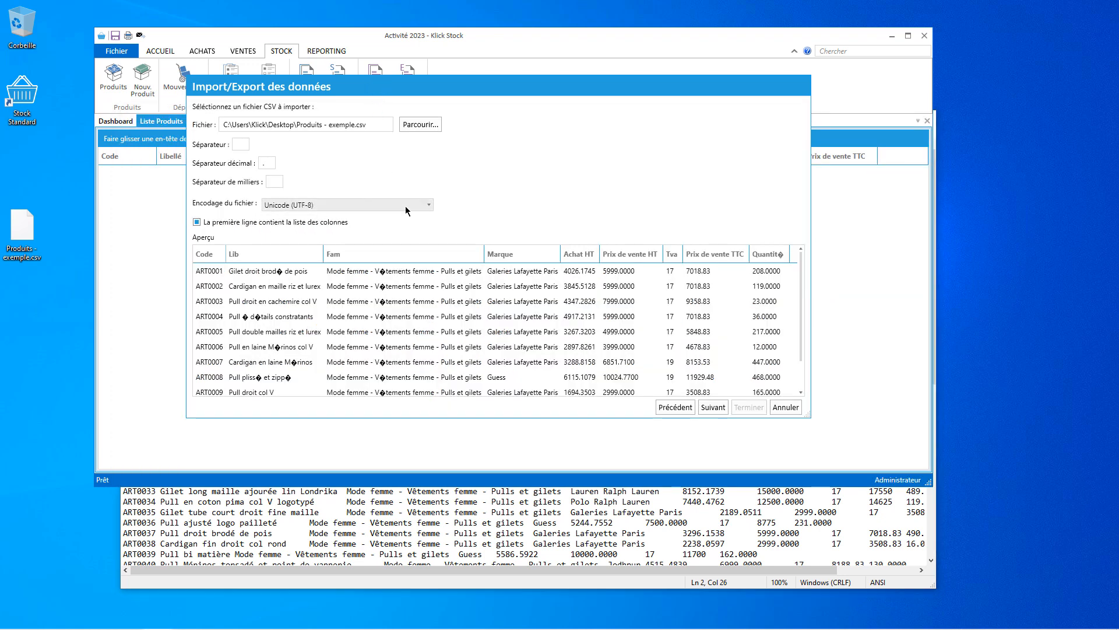
click(441, 579)
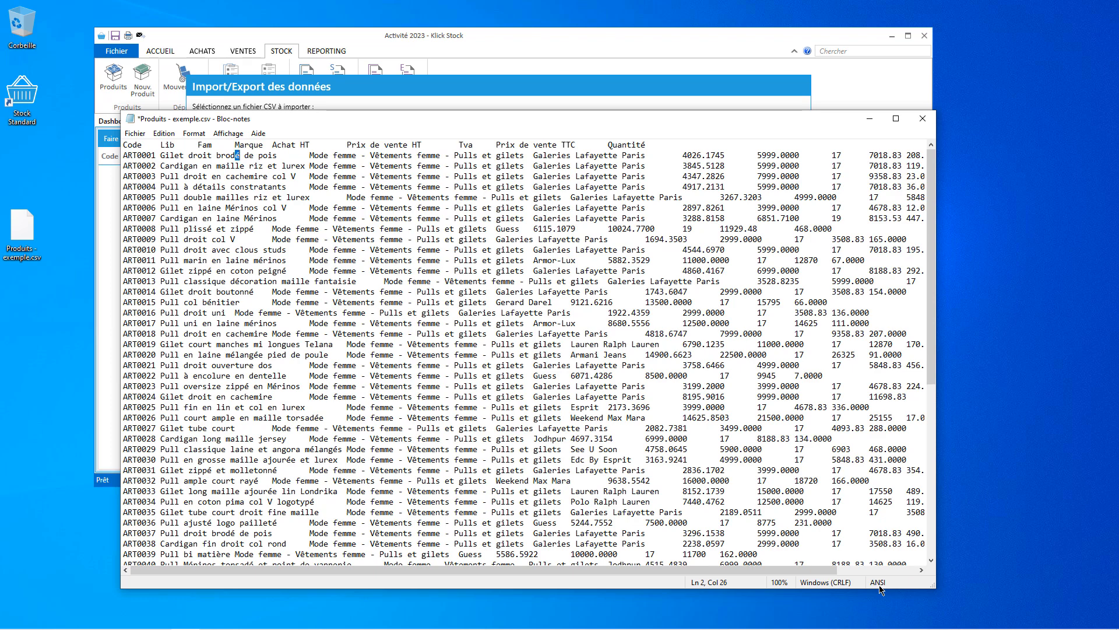
click(369, 85)
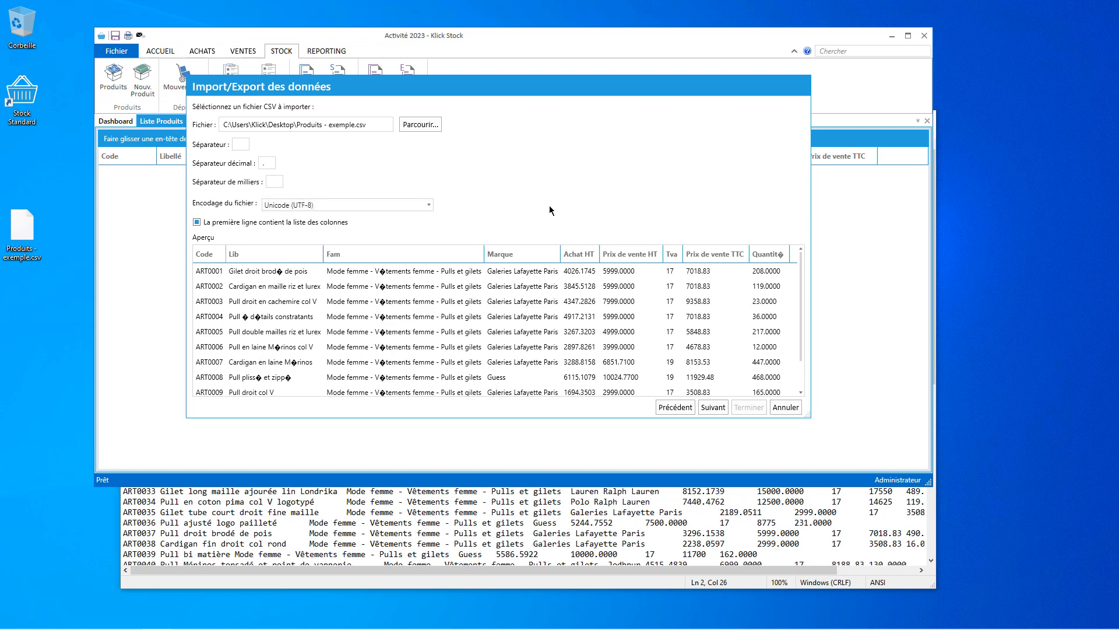
Set the file encoding to Unicode (UTF-7) and the decimal separator to '.'.
click(314, 205)
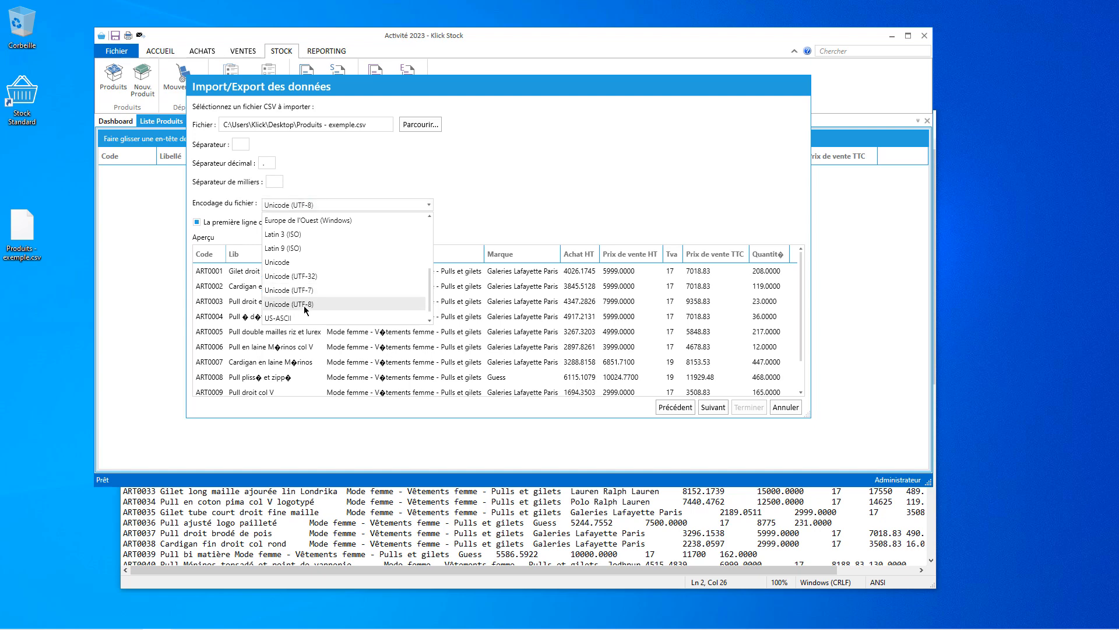
scroll(305, 310, down, 1)
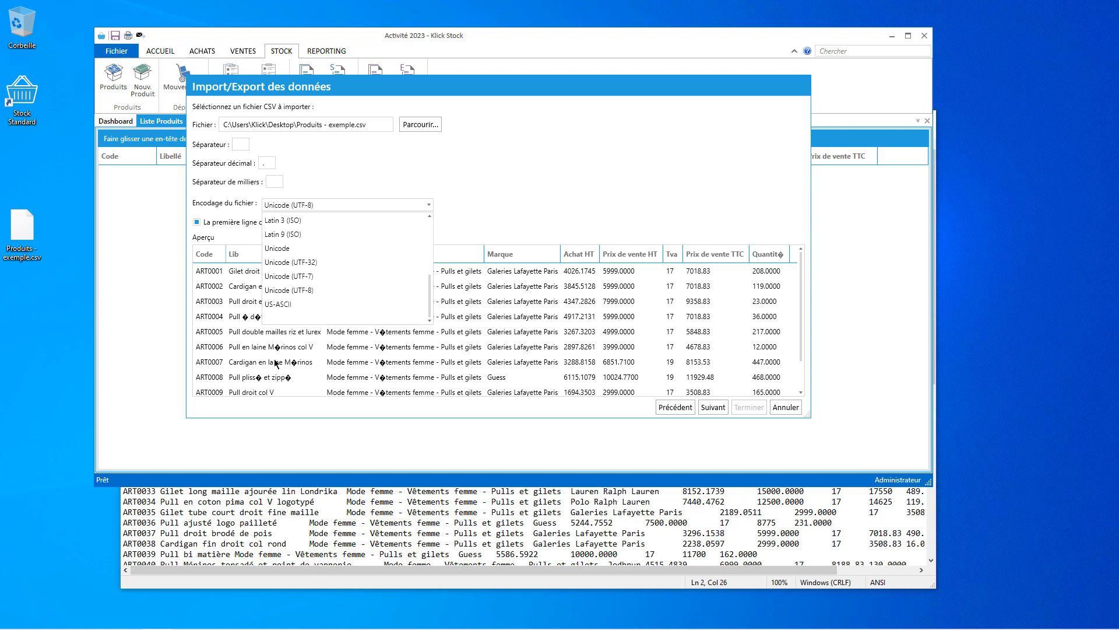
click(314, 275)
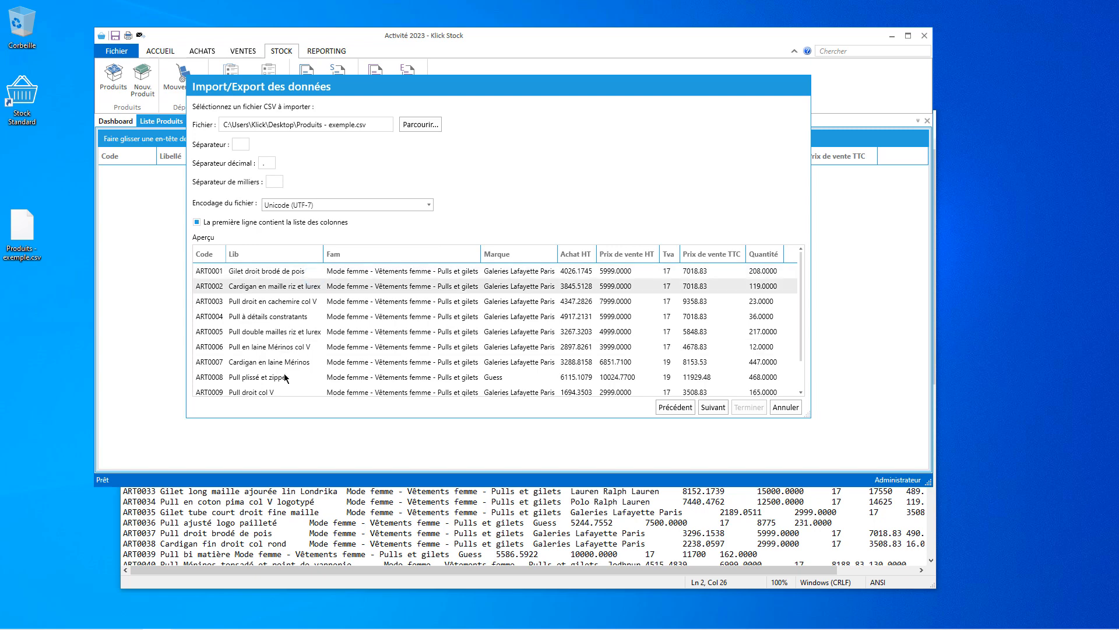
click(423, 204)
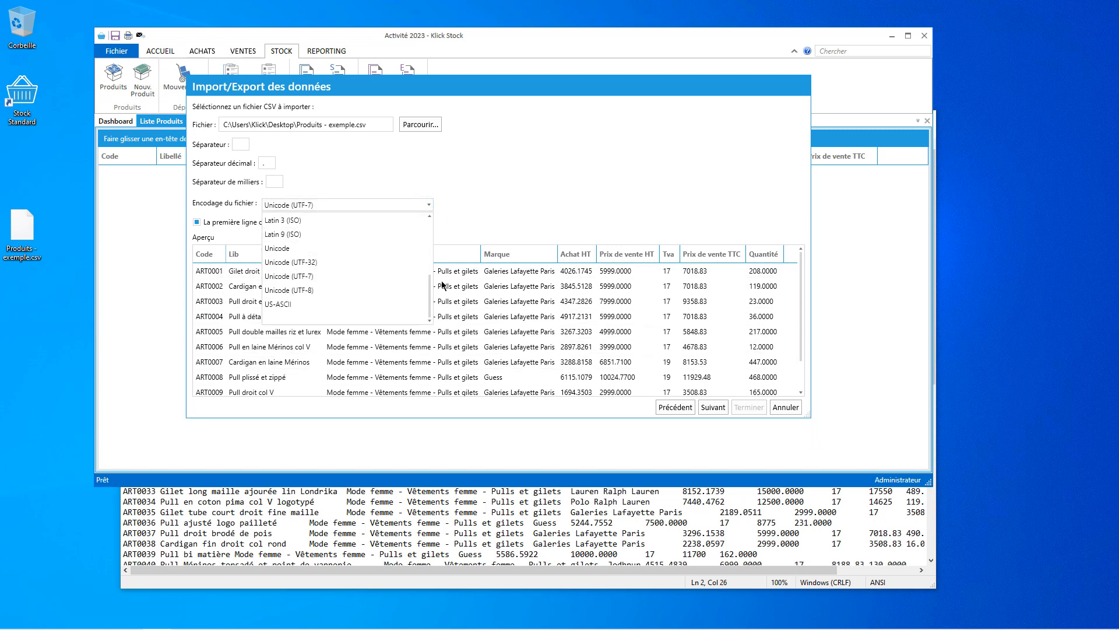
drag(430, 289, 441, 234)
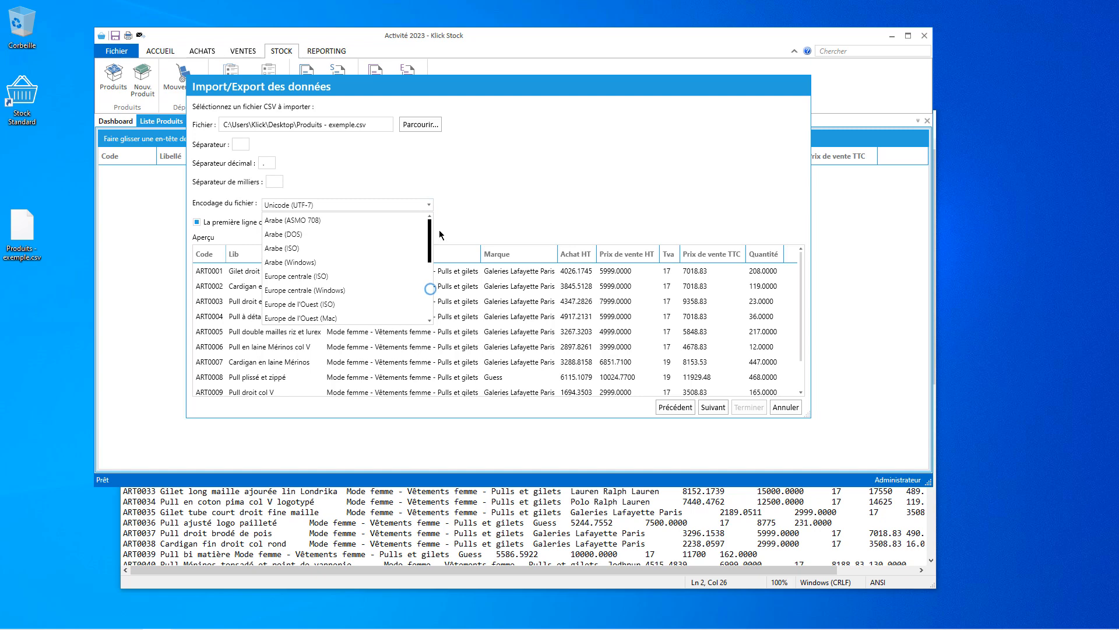
click(475, 214)
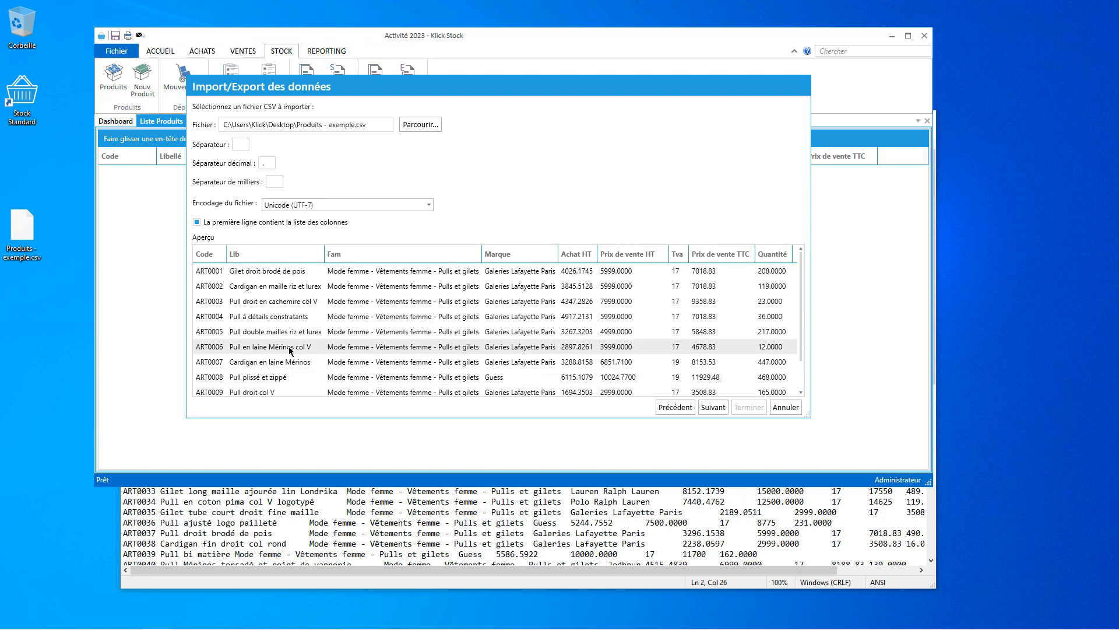
scroll(759, 311, down, 2)
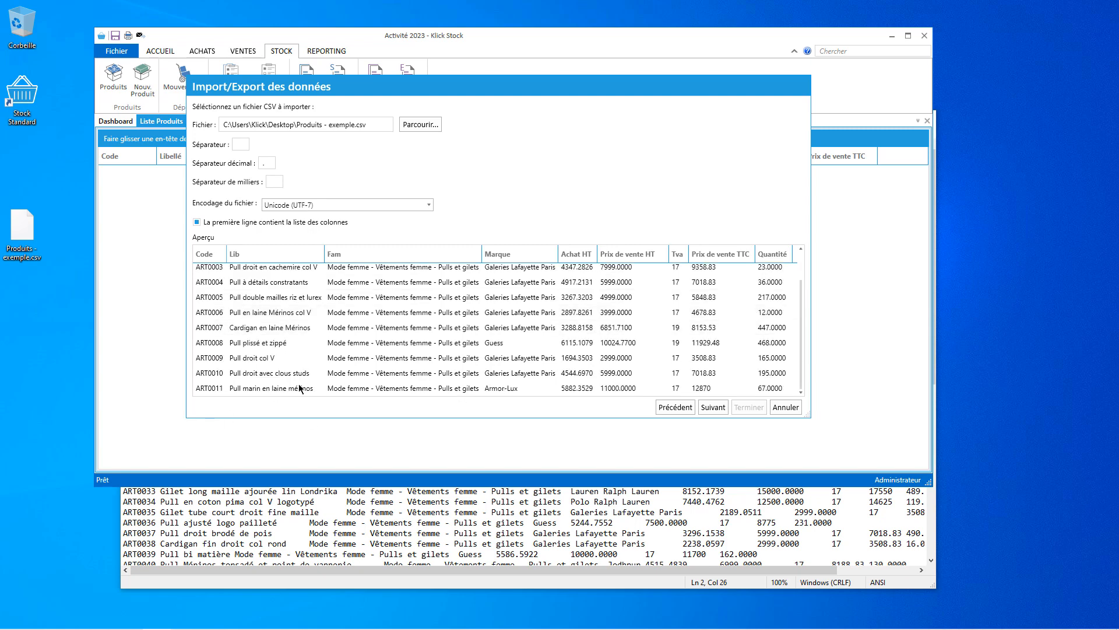
scroll(299, 388, up, 2)
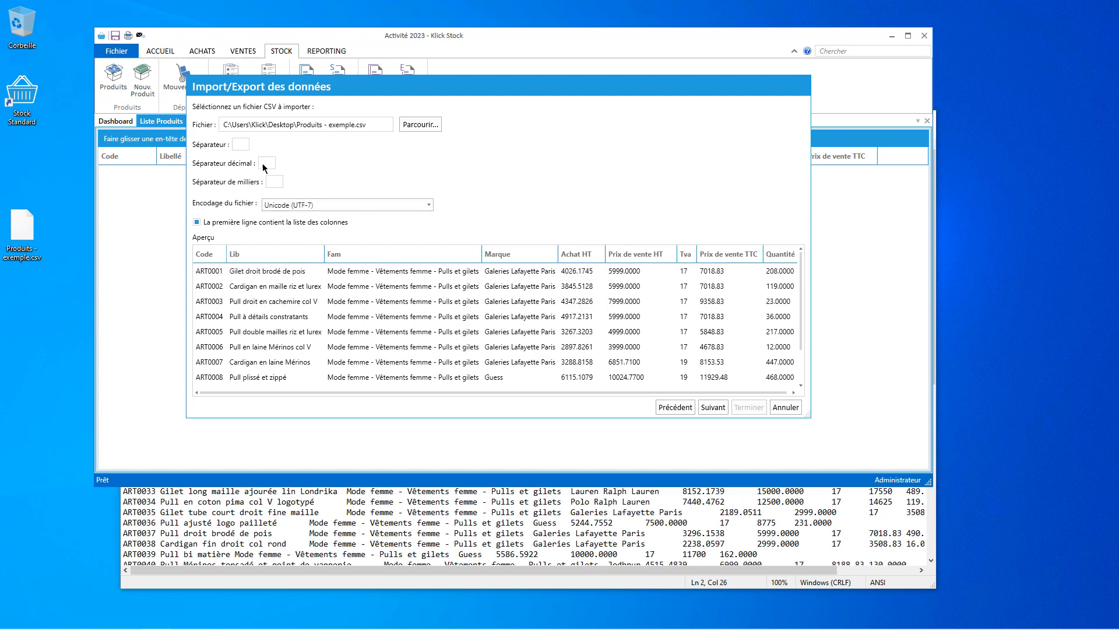
click(263, 165)
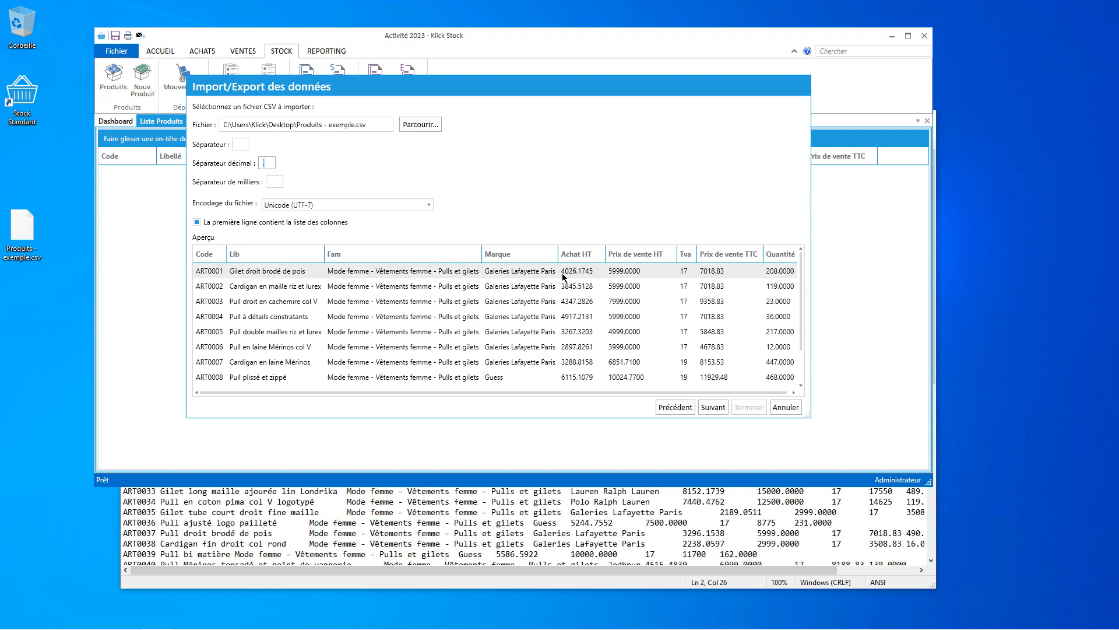
click(275, 182)
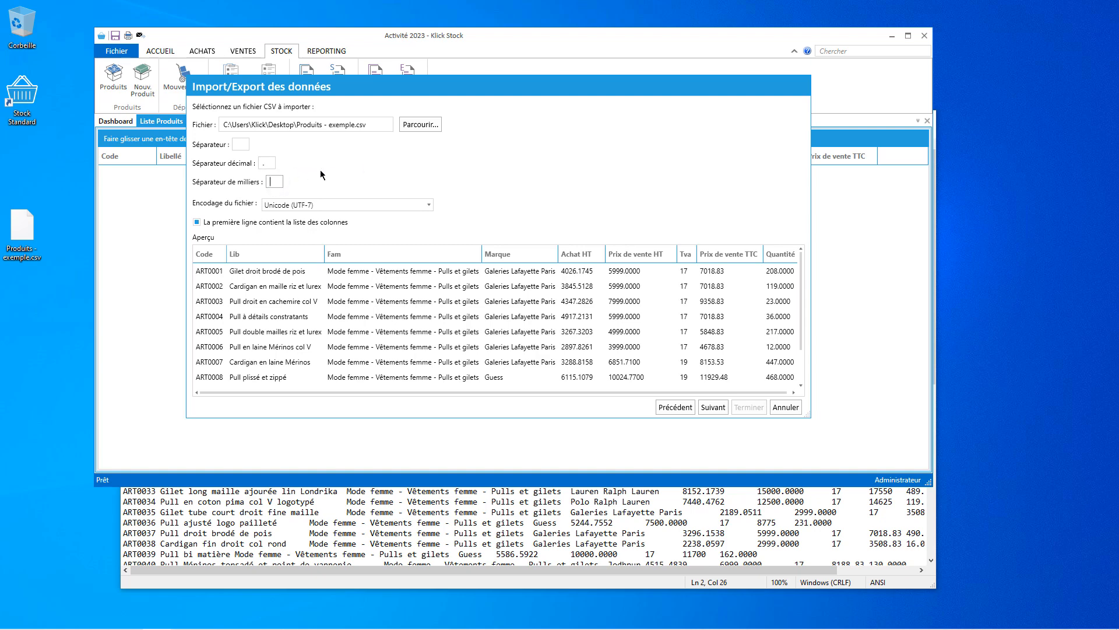
Map the Lib, Fam and Achat HT columns to Libellé, Famille and Prix d'achat HT.
click(710, 407)
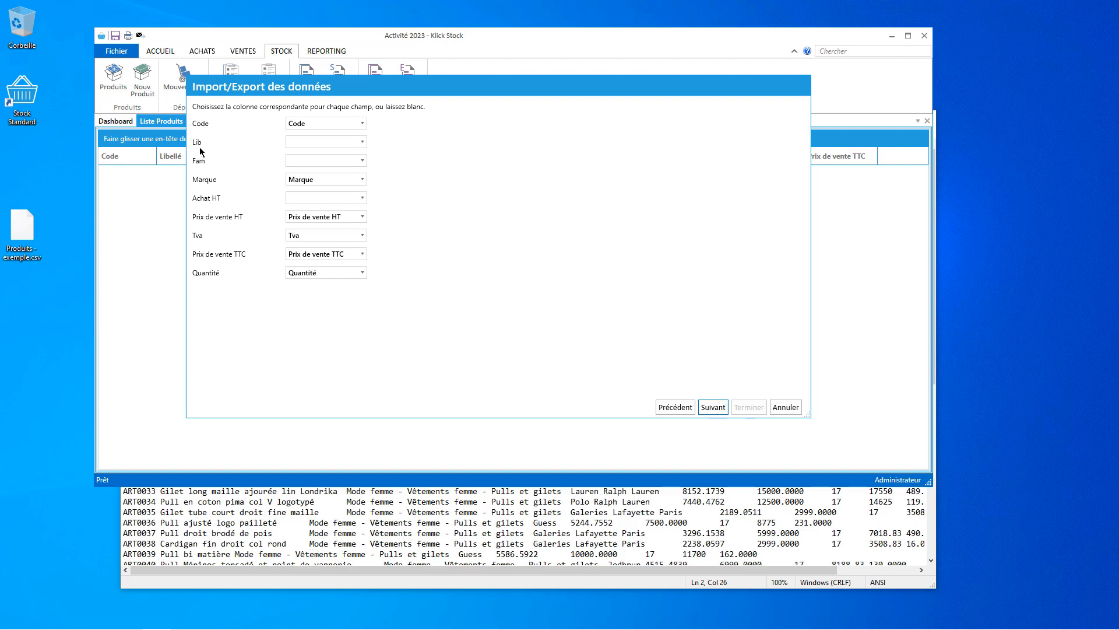
click(247, 570)
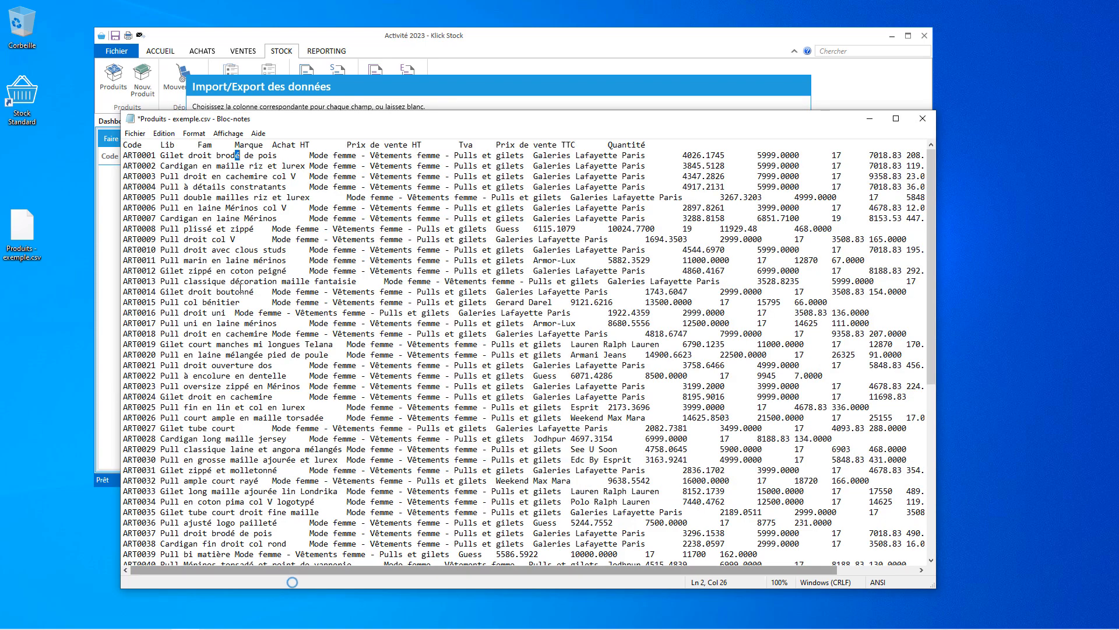
click(166, 154)
click(272, 101)
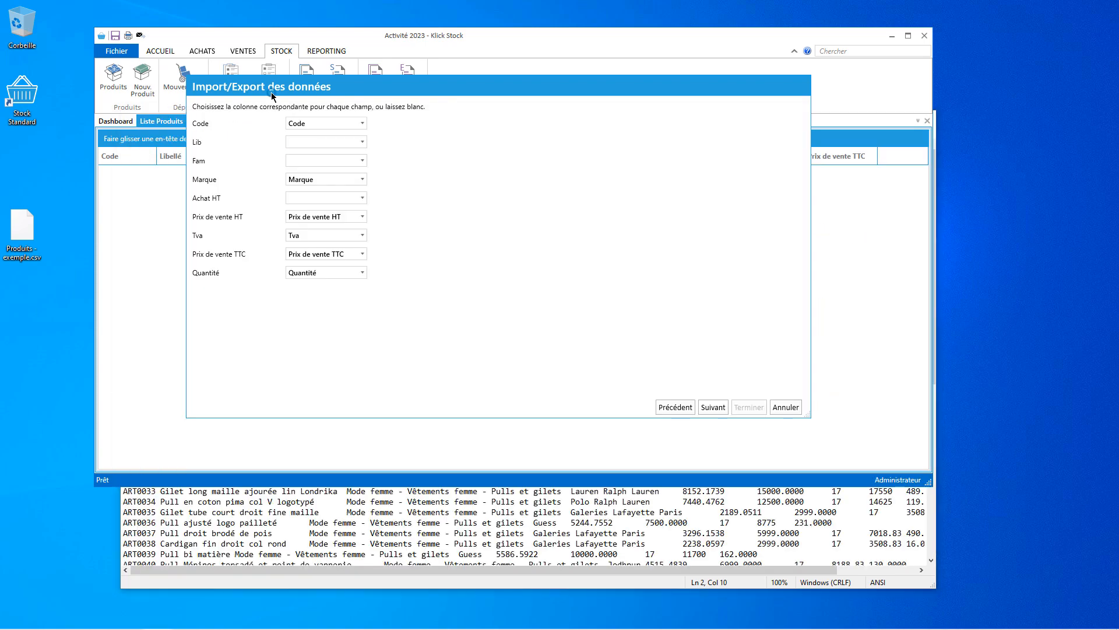
click(317, 143)
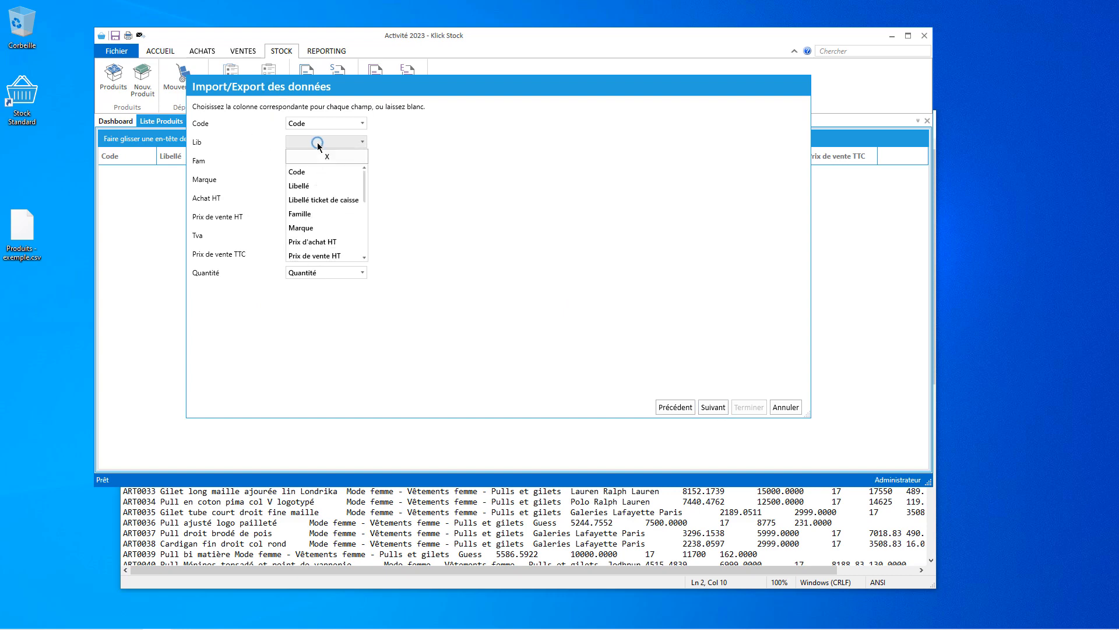
click(310, 182)
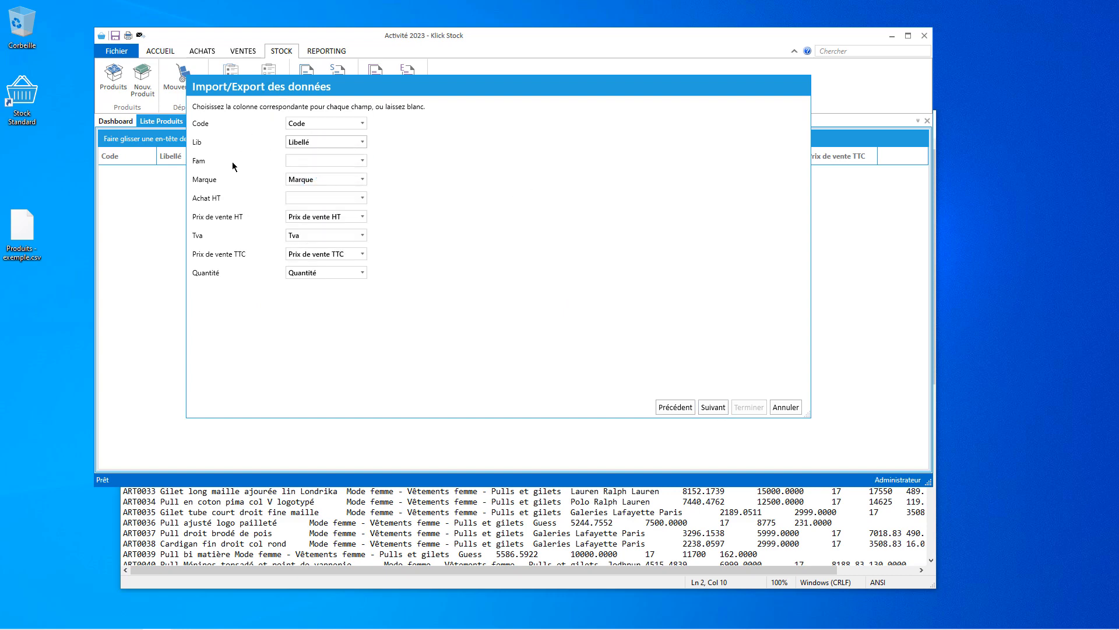
click(358, 161)
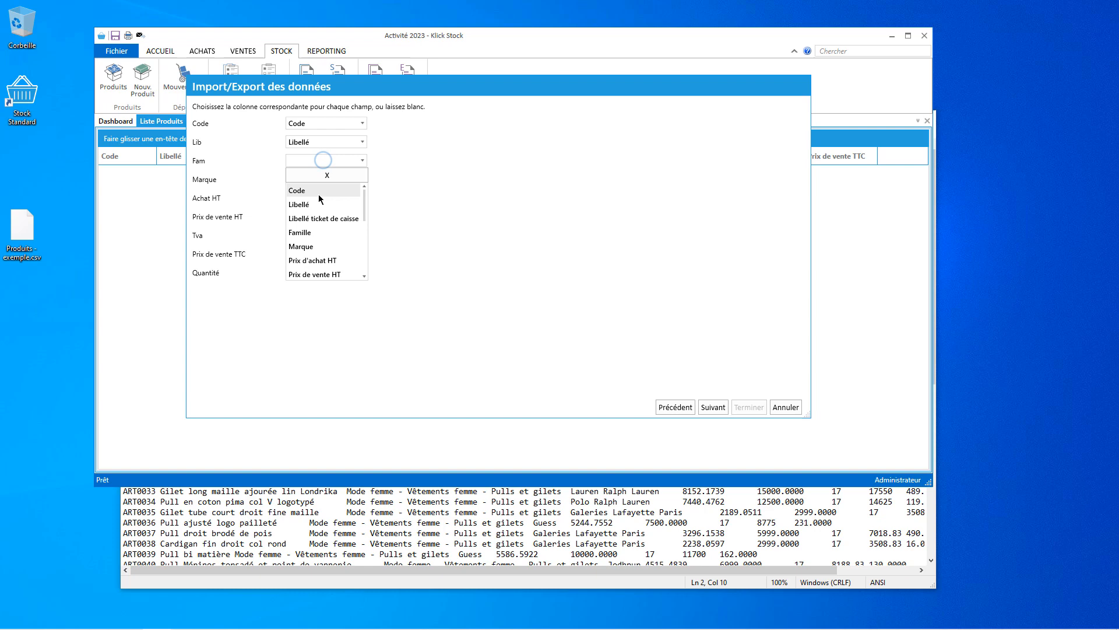
click(314, 229)
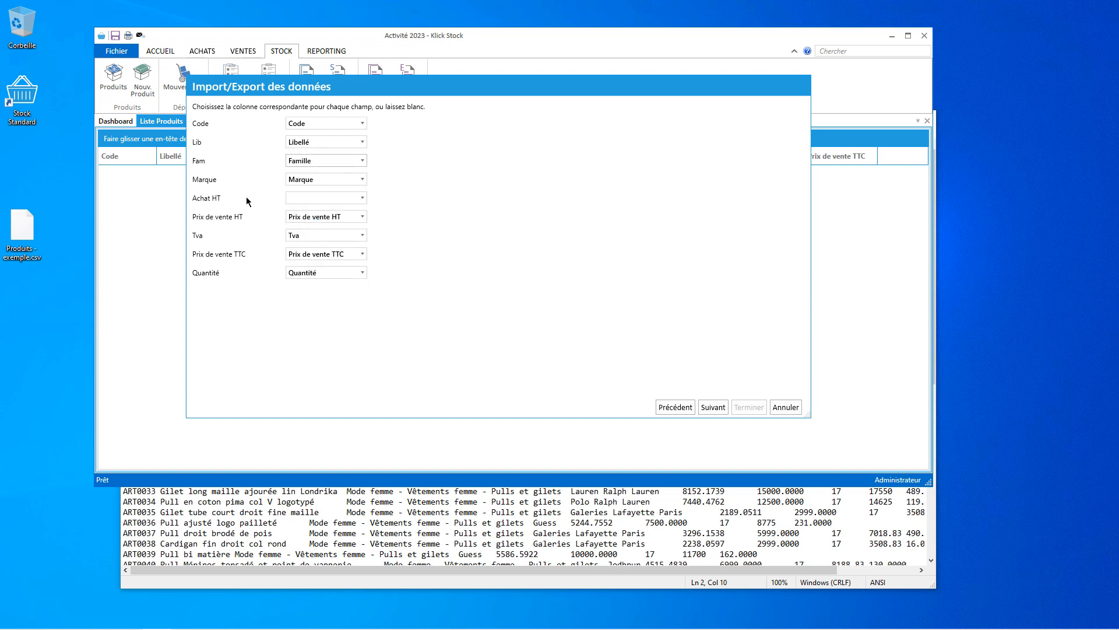
click(308, 198)
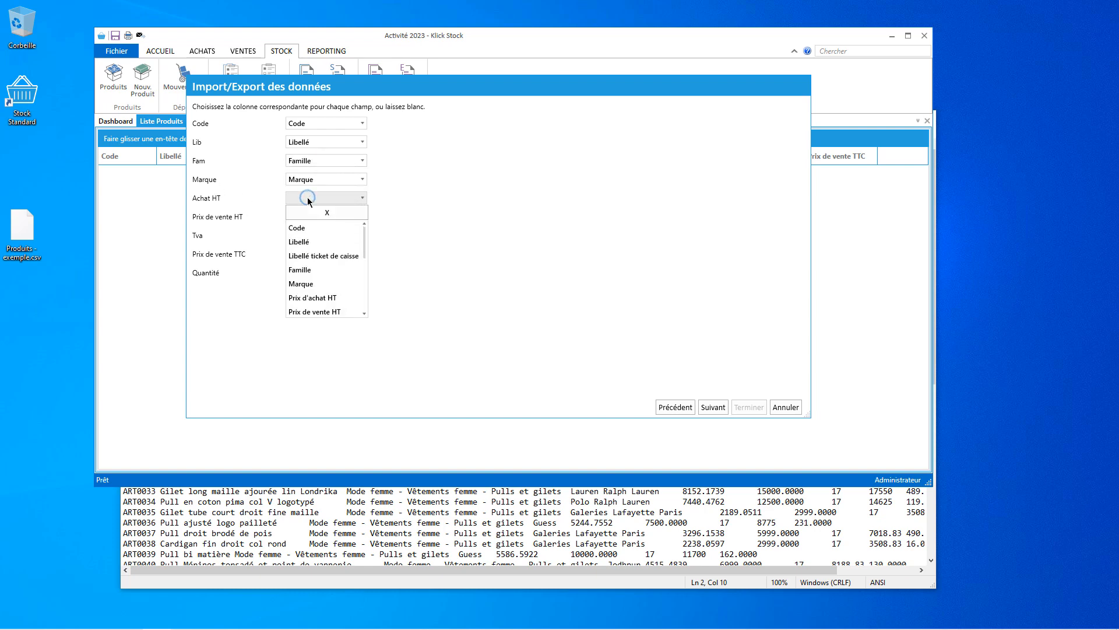
click(323, 298)
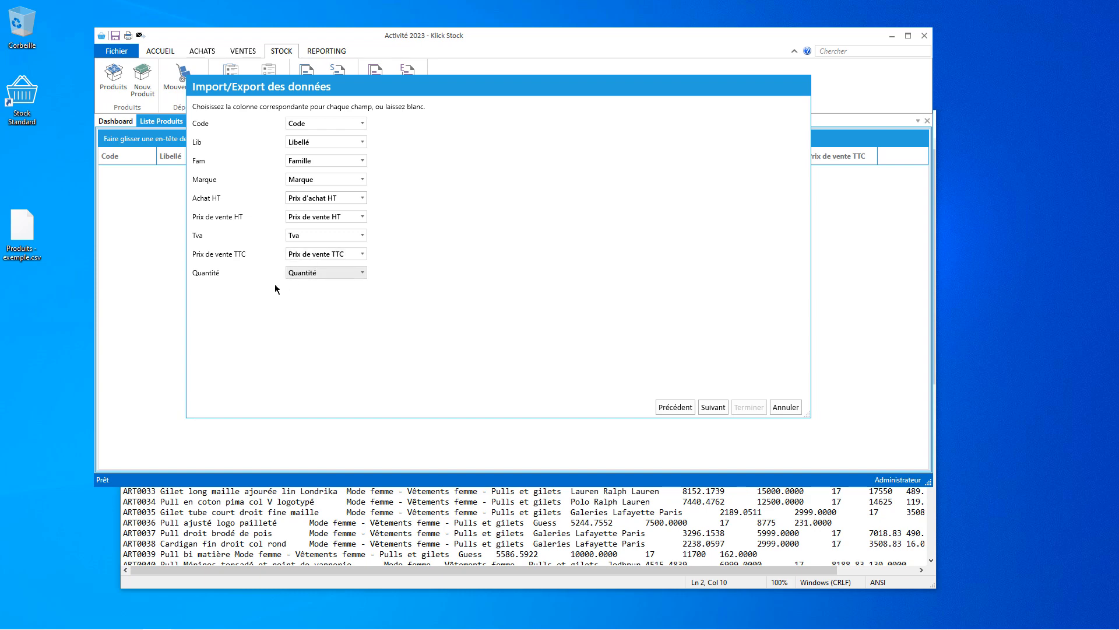
Map the Quantité field to the Quantité column and launch the product import.
click(320, 274)
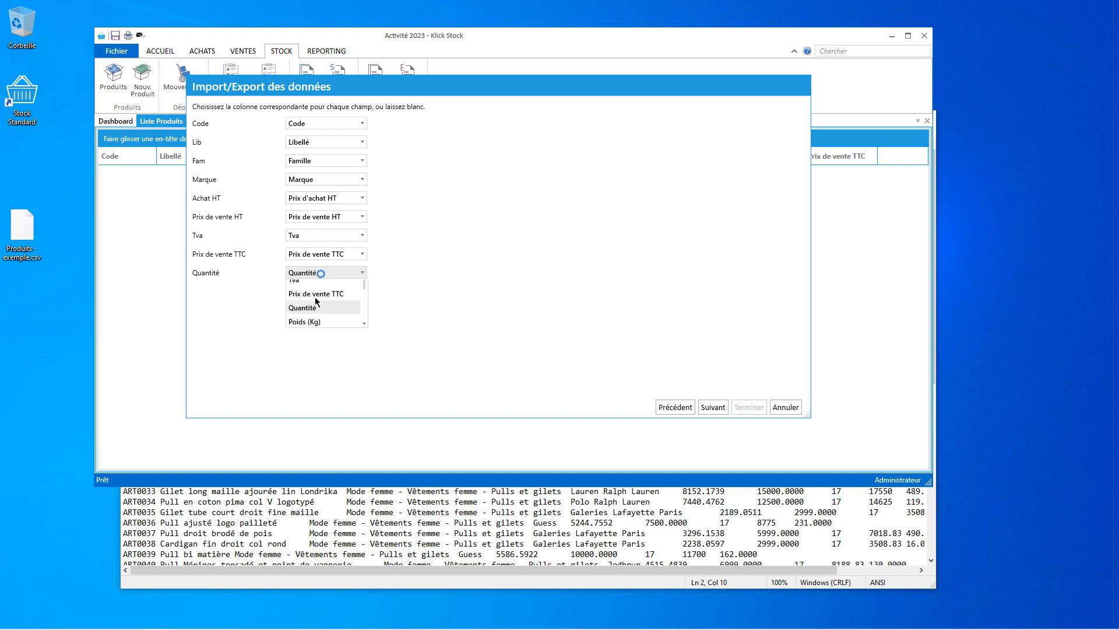
click(321, 285)
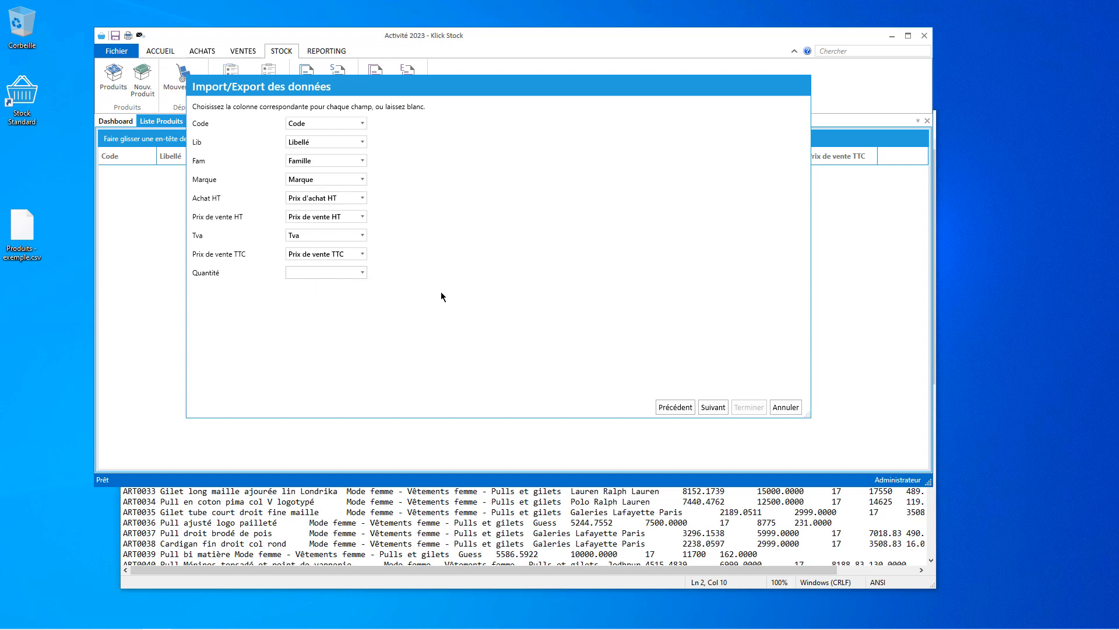
click(334, 275)
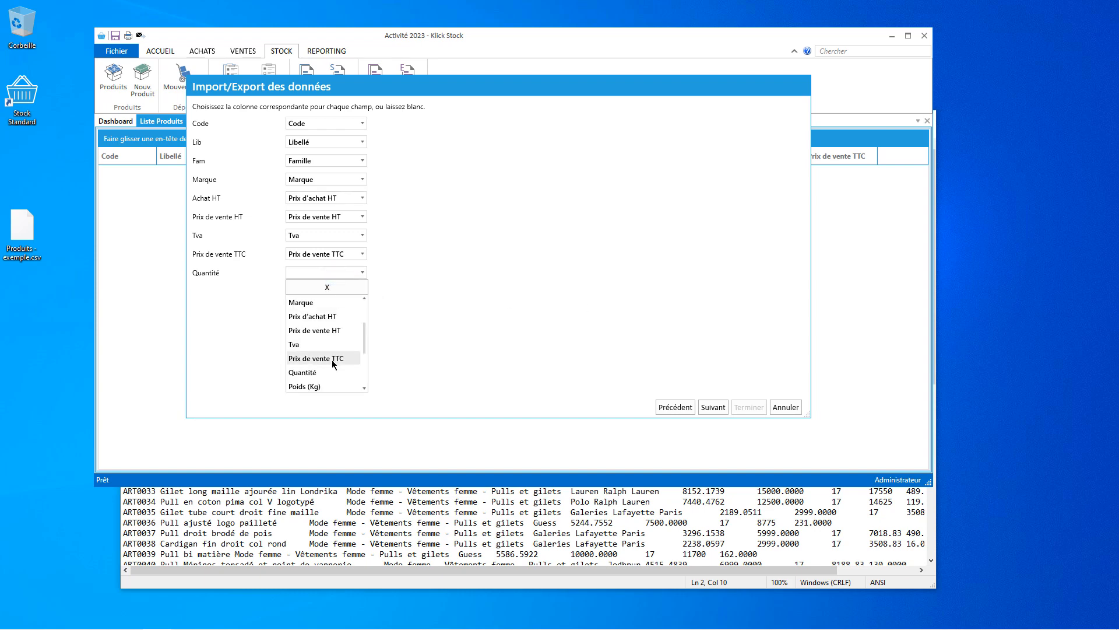
scroll(331, 359, down, 2)
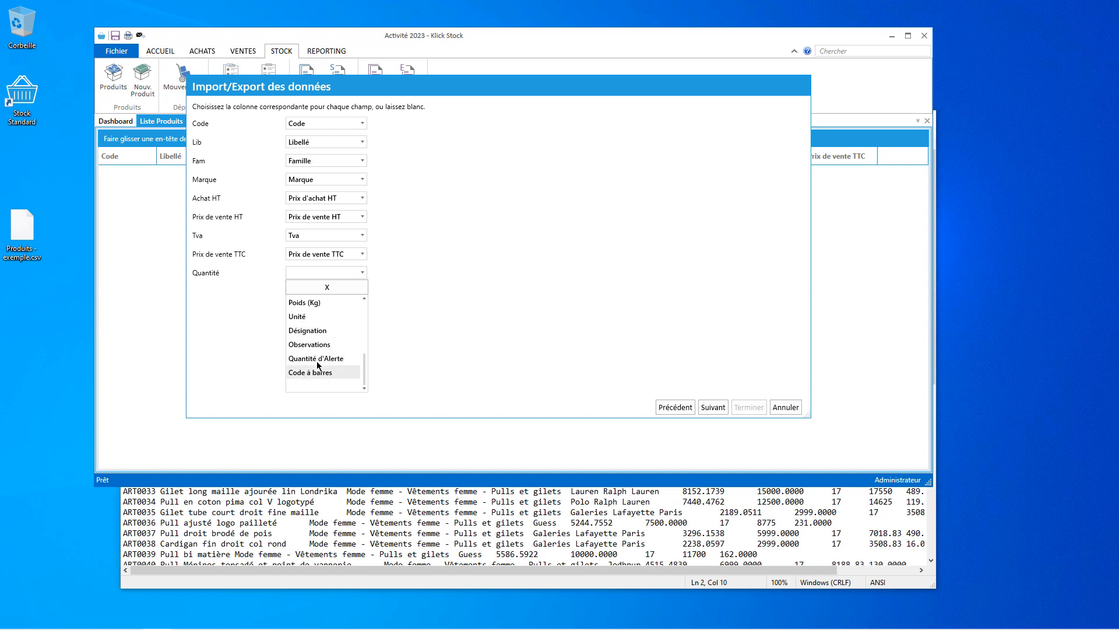
scroll(316, 359, up, 1)
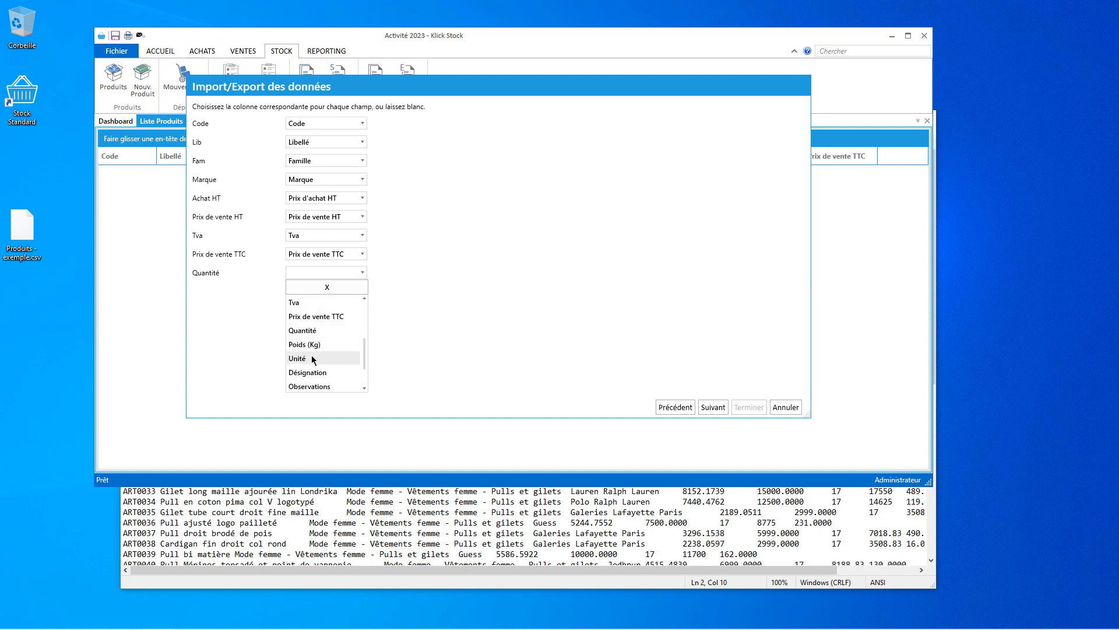
click(326, 330)
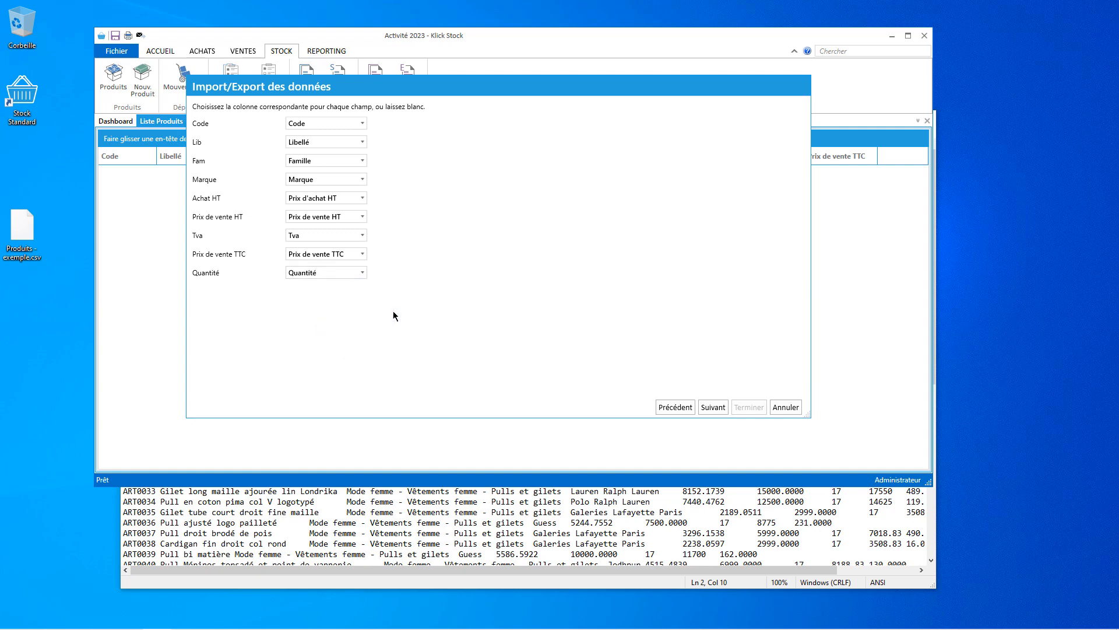
click(362, 273)
scroll(366, 364, down, 1)
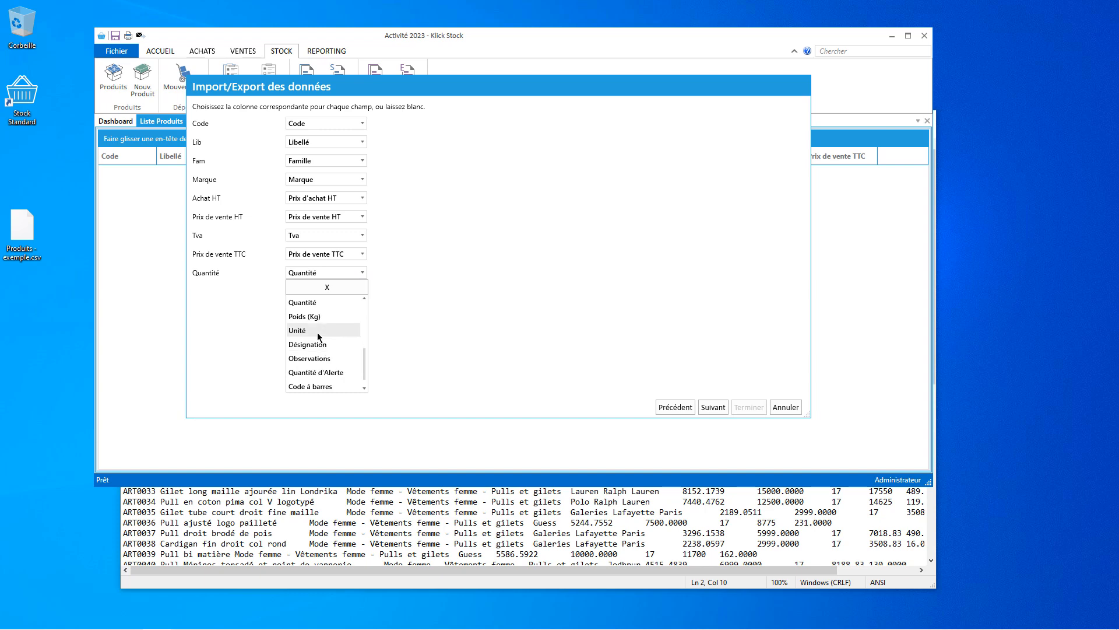
scroll(336, 362, down, 1)
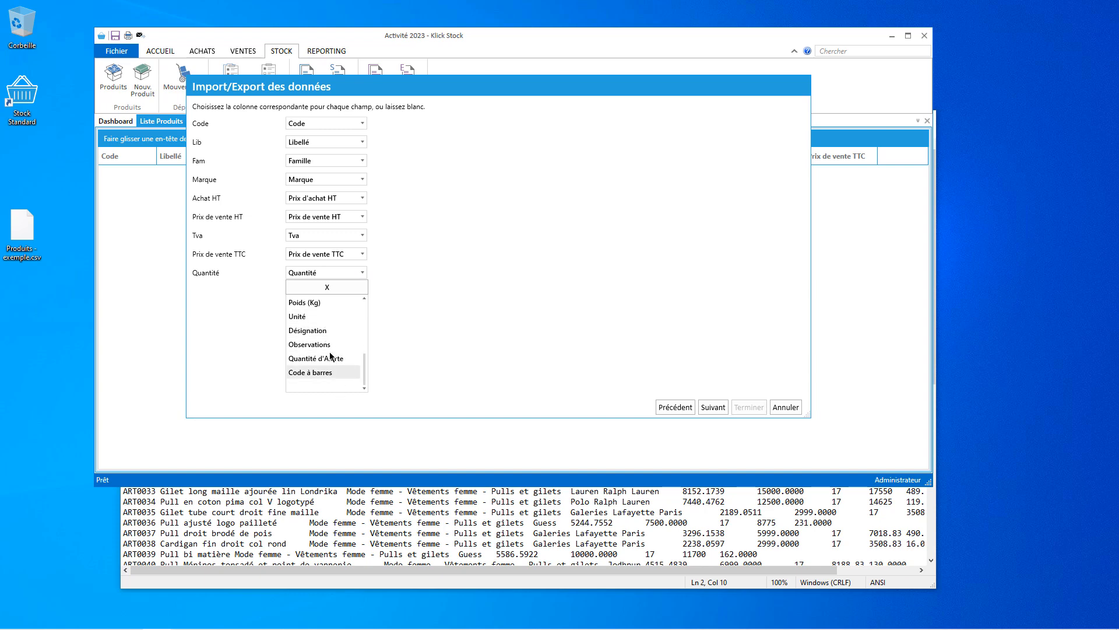
click(242, 289)
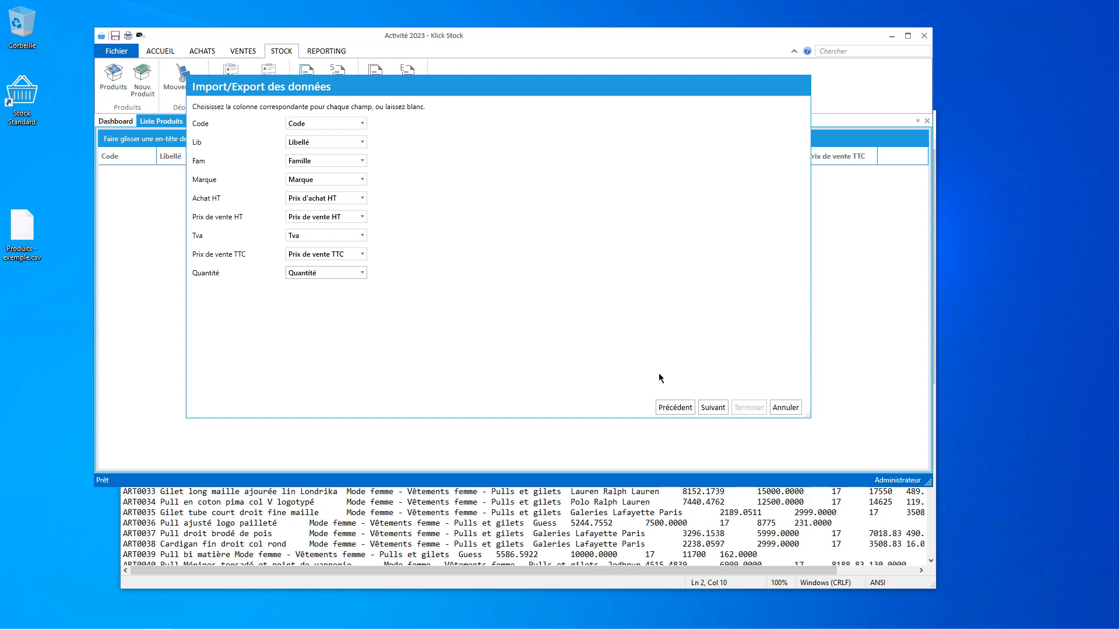
click(716, 407)
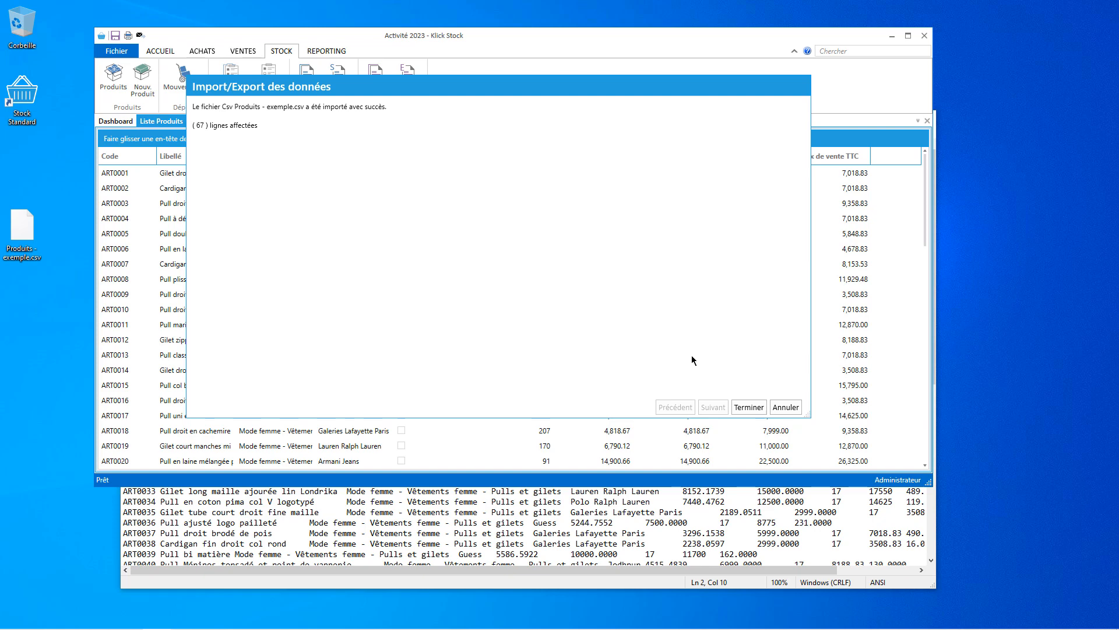
Close the Import/Export wizard with Terminer and maximize the Klick Stock window.
click(749, 407)
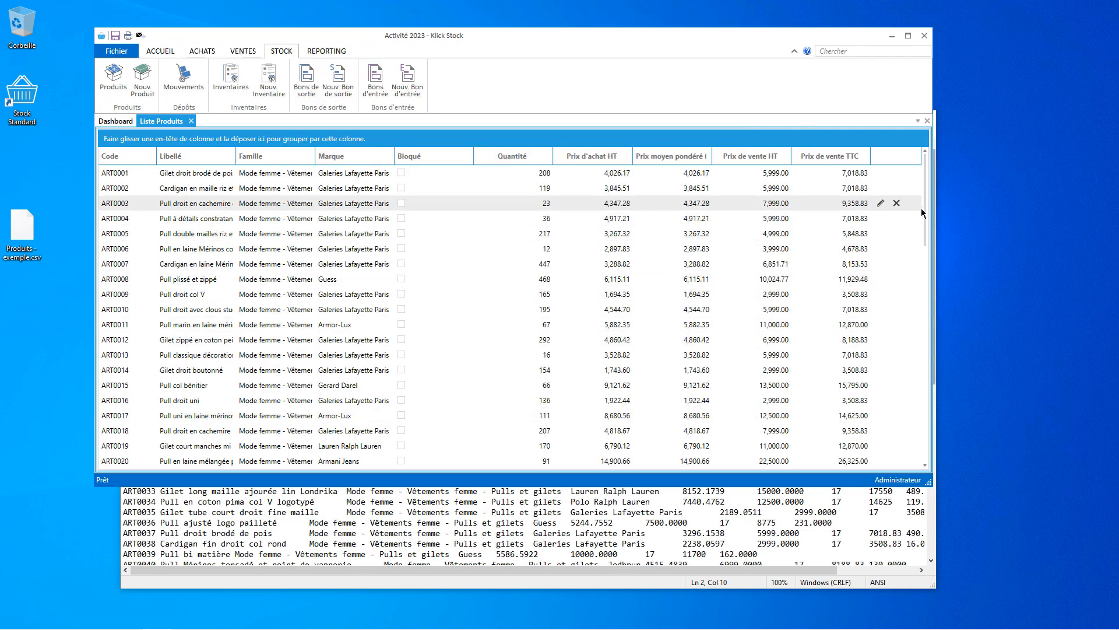
drag(924, 213, 899, 43)
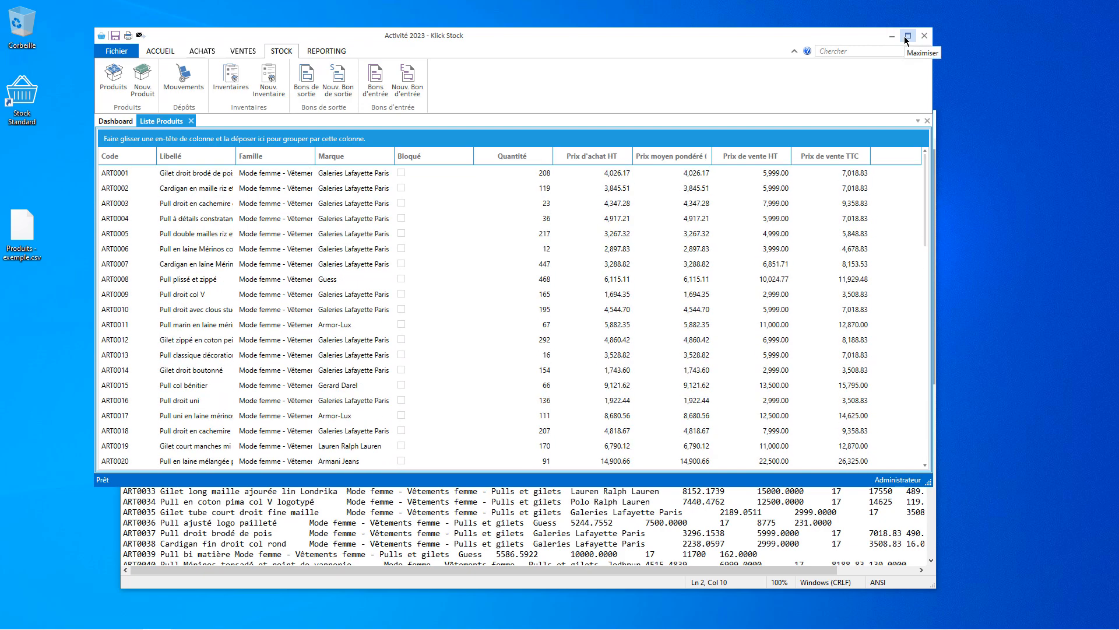
click(907, 36)
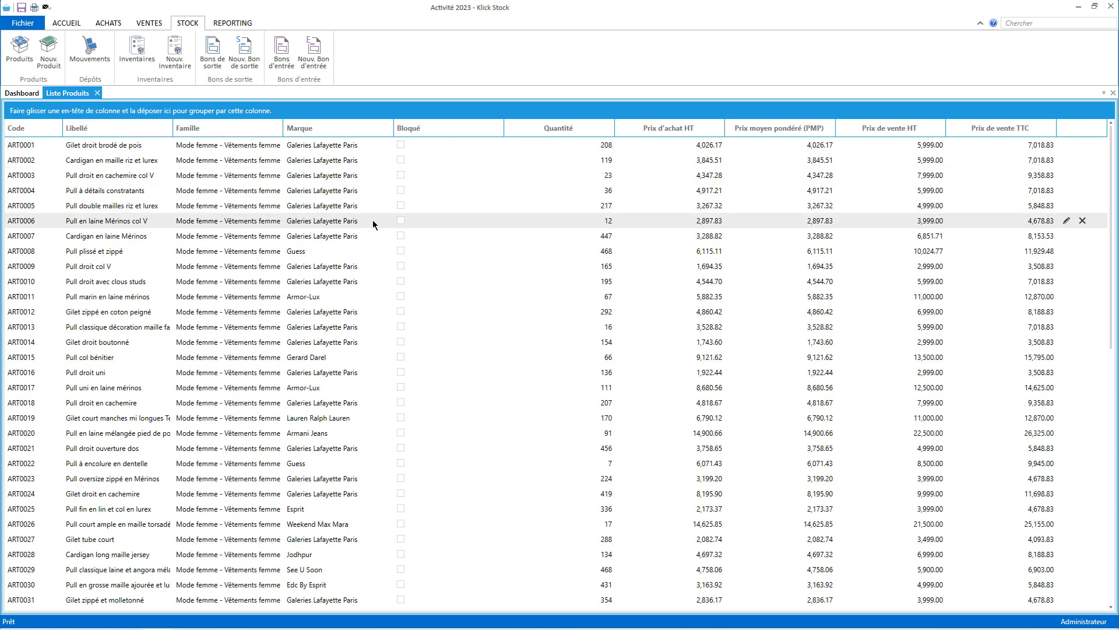
Give product ART0001 the blue sweater photo from Images > produits and save it.
double_click(170, 146)
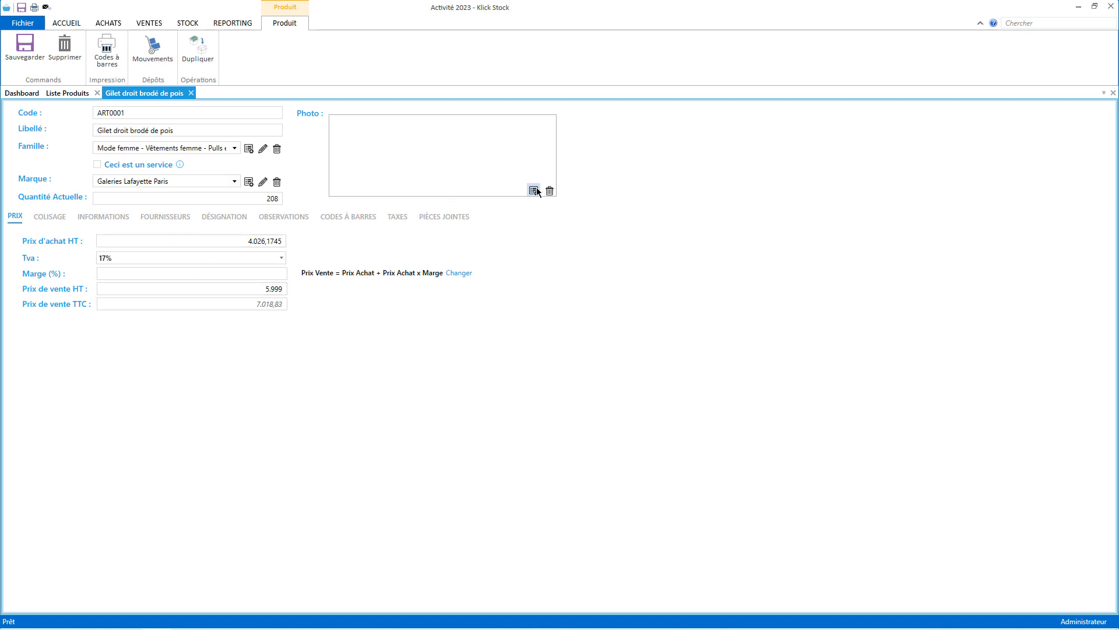
click(534, 190)
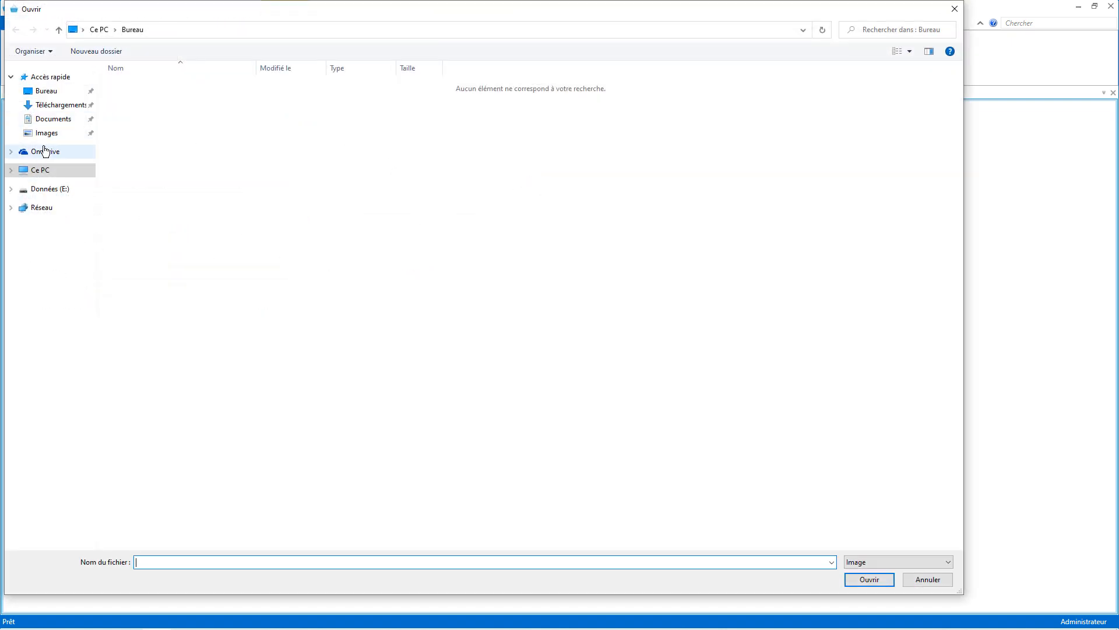
click(46, 133)
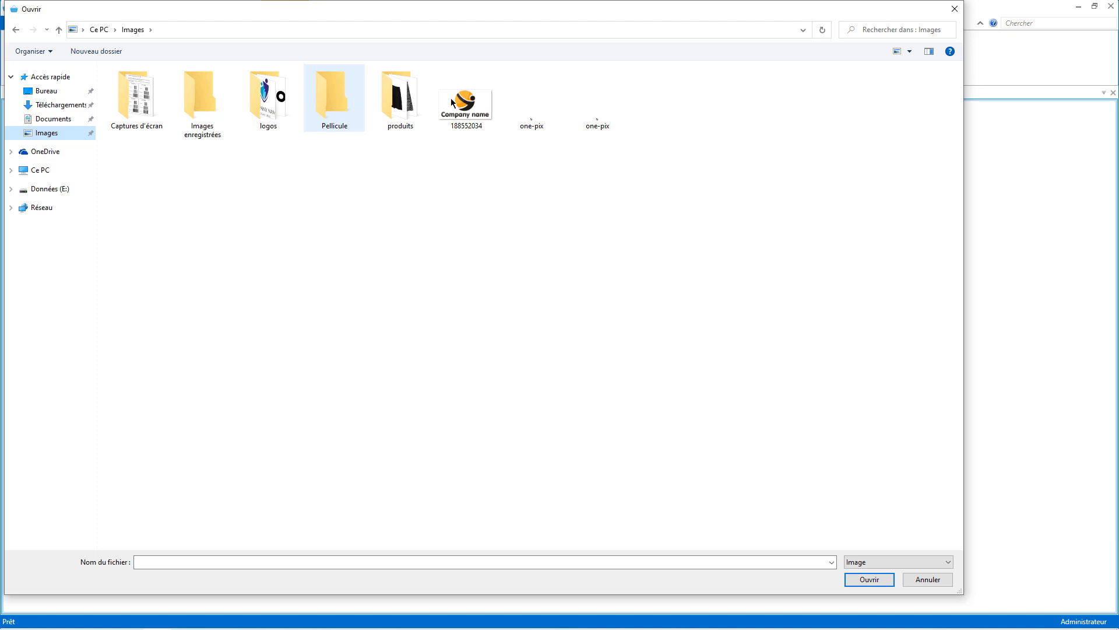
double_click(400, 96)
double_click(138, 95)
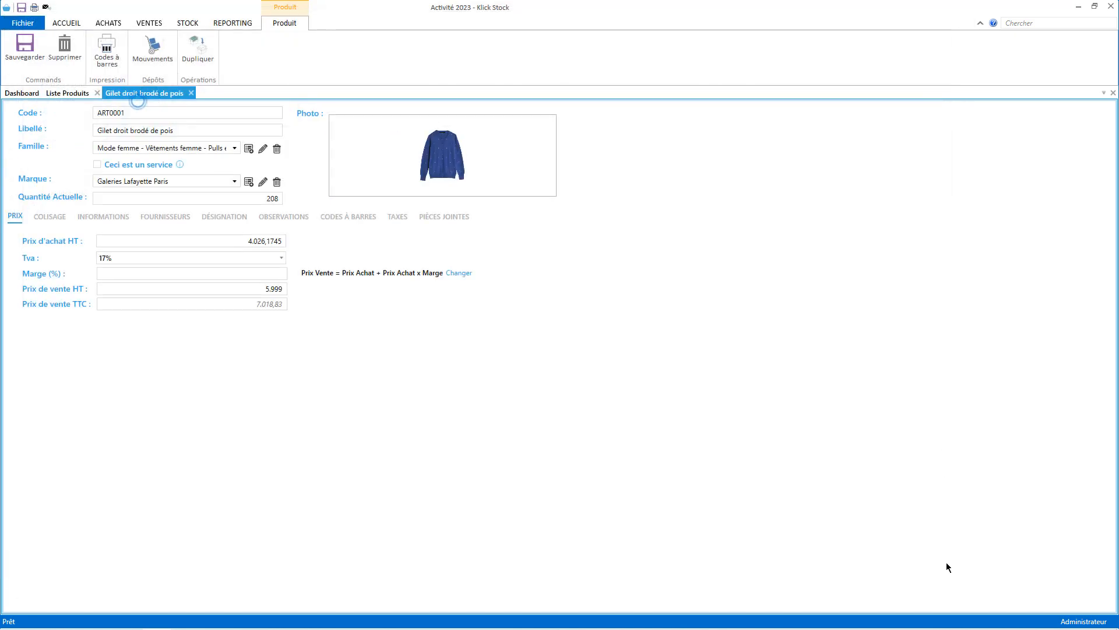
click(25, 47)
click(60, 94)
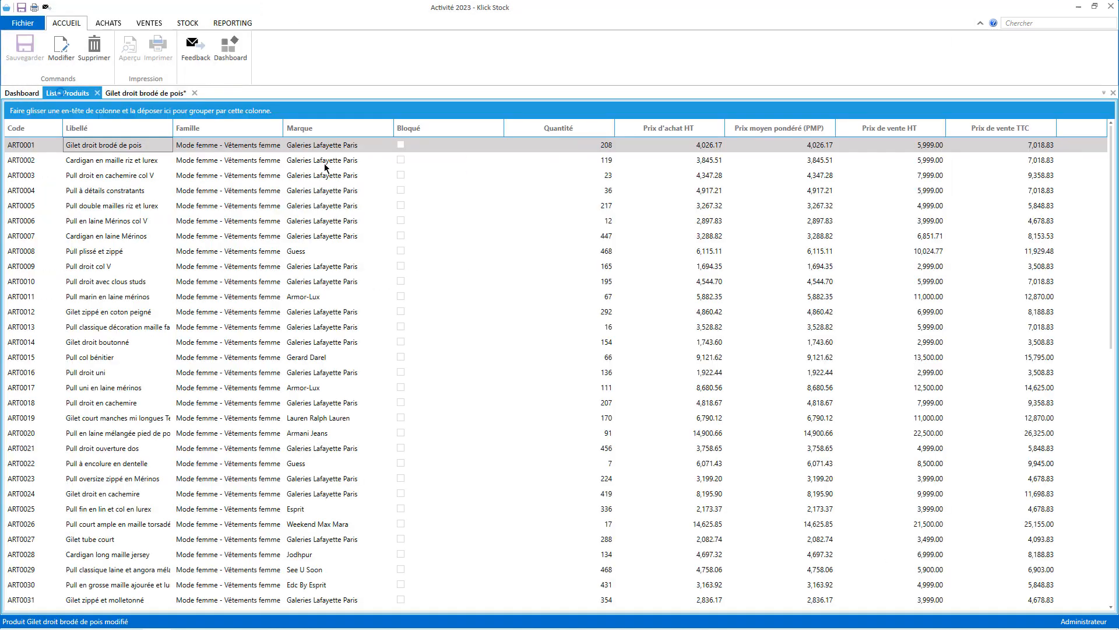
Give ART0002 the grey cardigan photo, save it, and close both product forms.
double_click(325, 160)
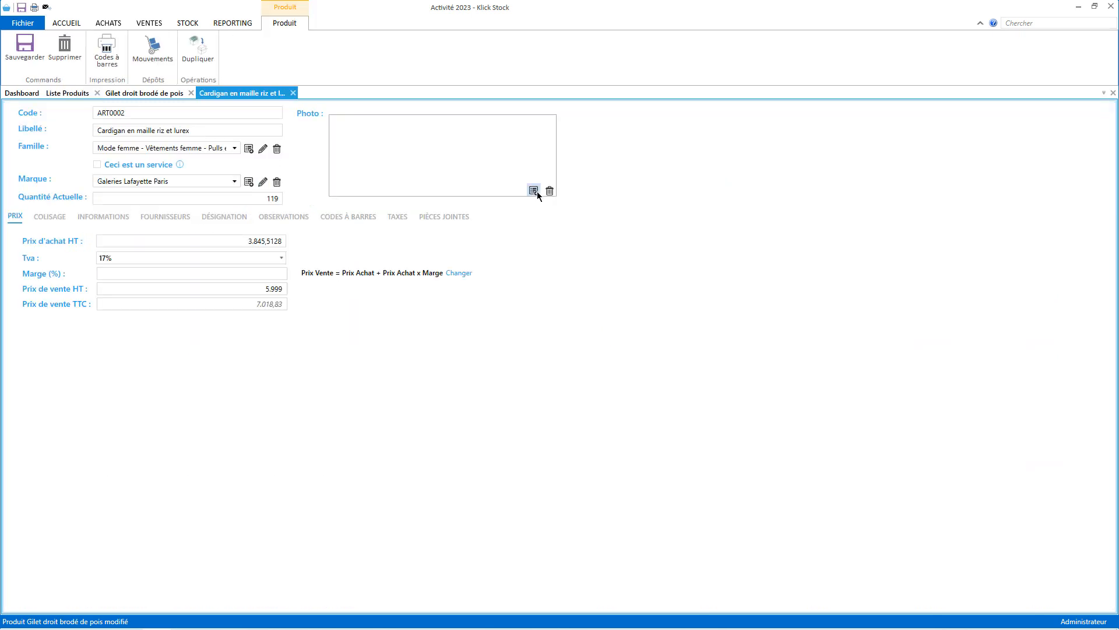
click(533, 190)
double_click(200, 95)
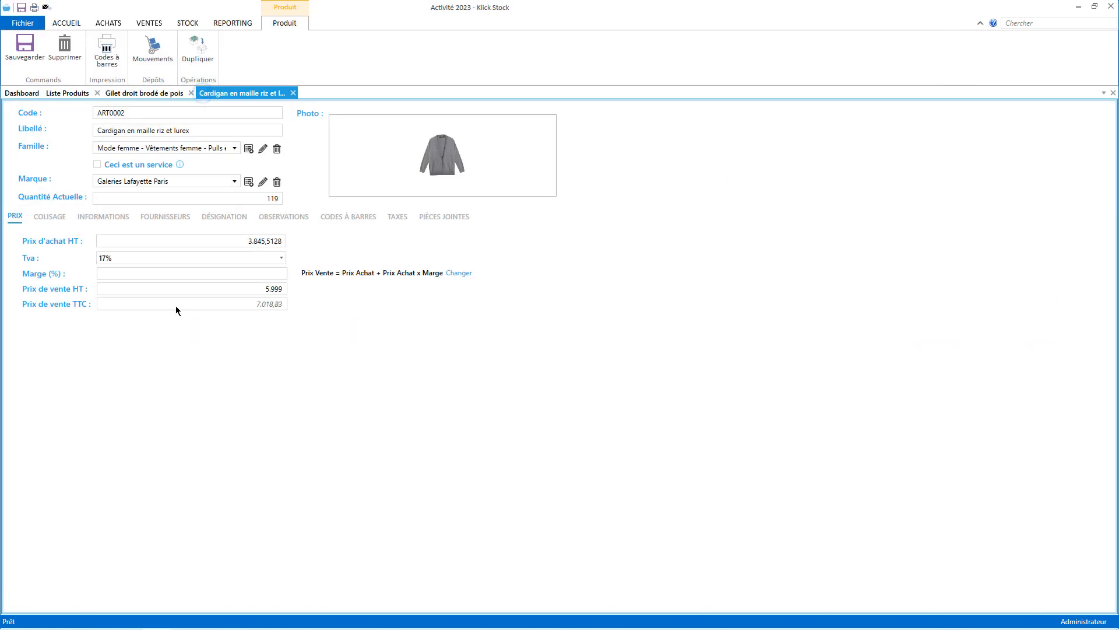
click(24, 47)
click(293, 91)
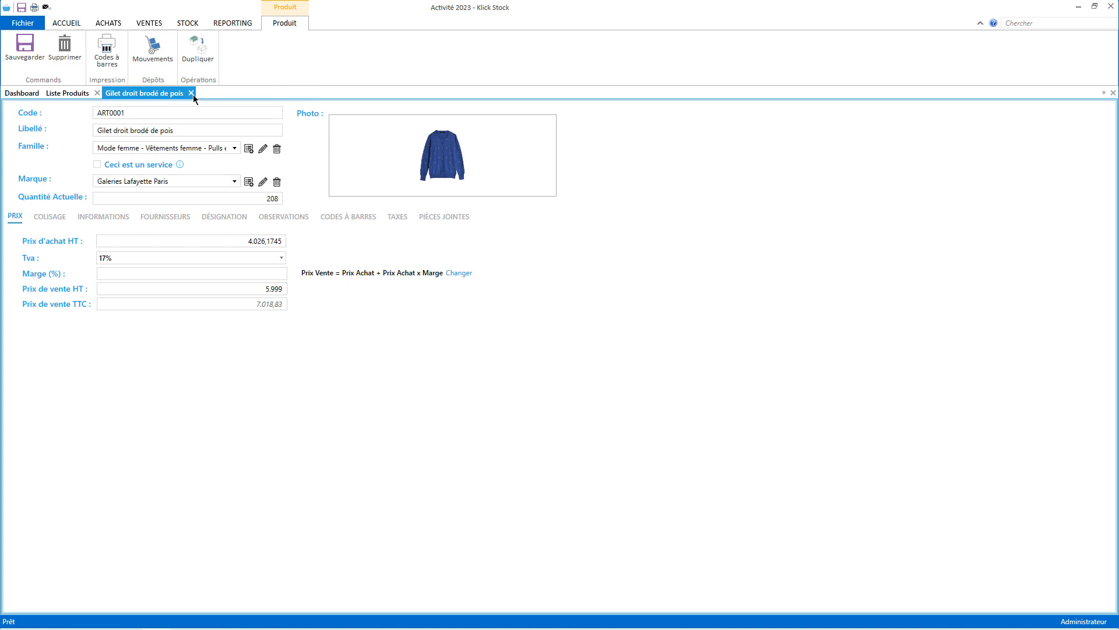
click(192, 93)
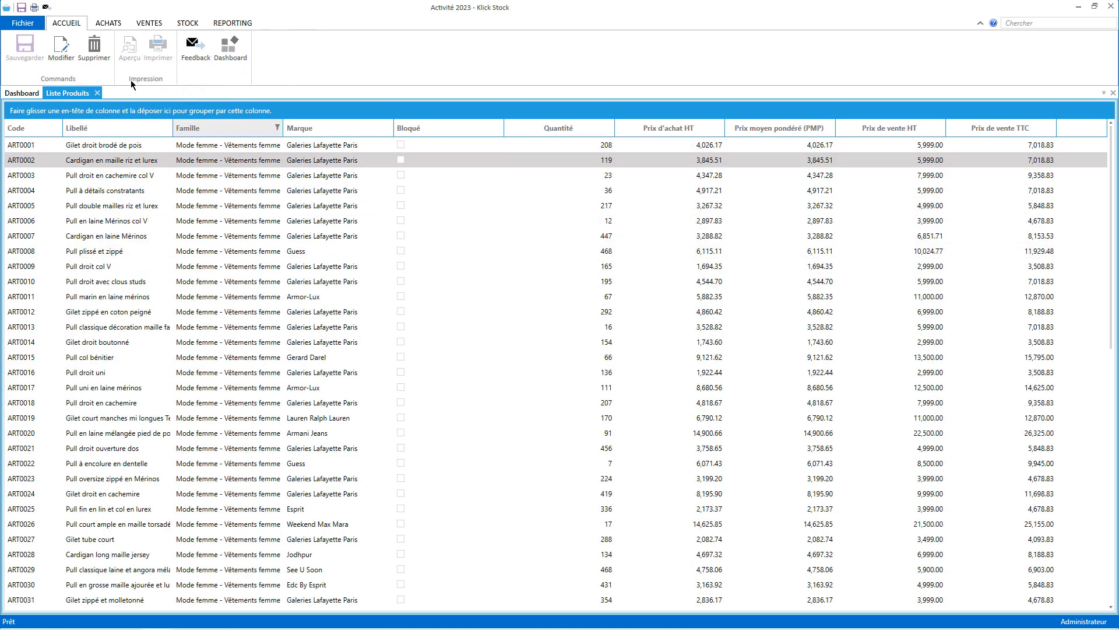
Replace the 17% VAT rate with 19% in Tva & Taxes, save, and close the tab.
click(22, 22)
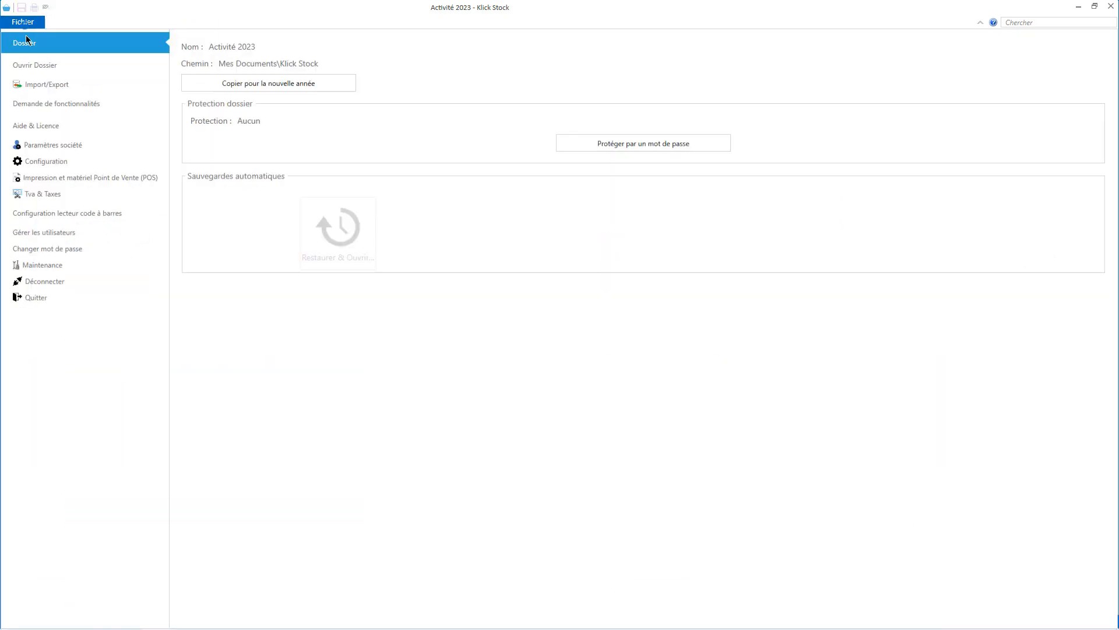
click(68, 198)
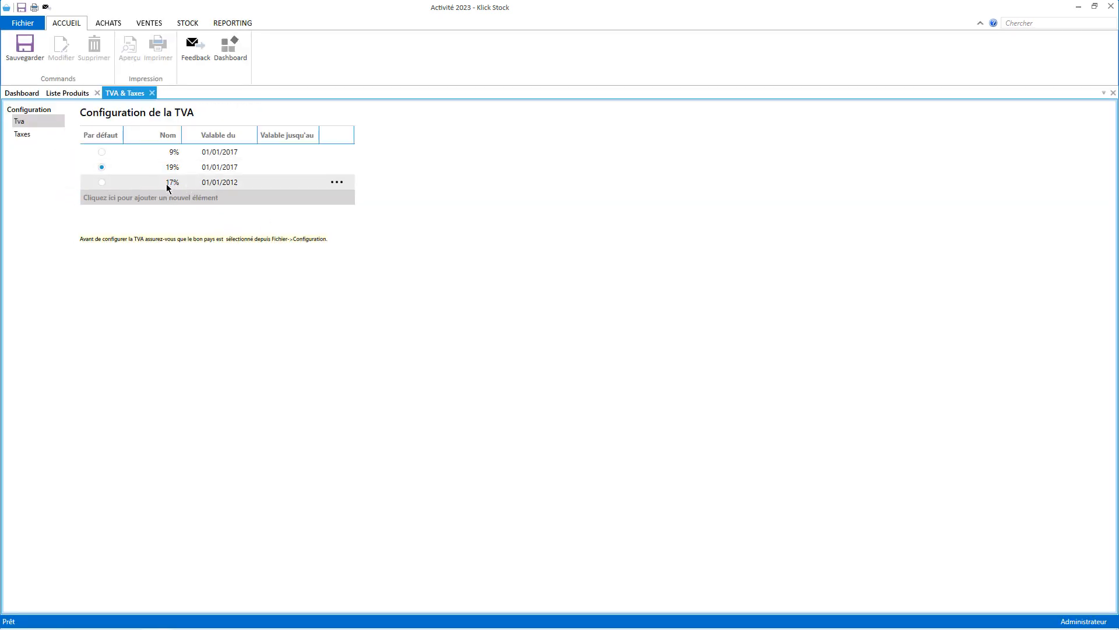
click(341, 182)
click(332, 196)
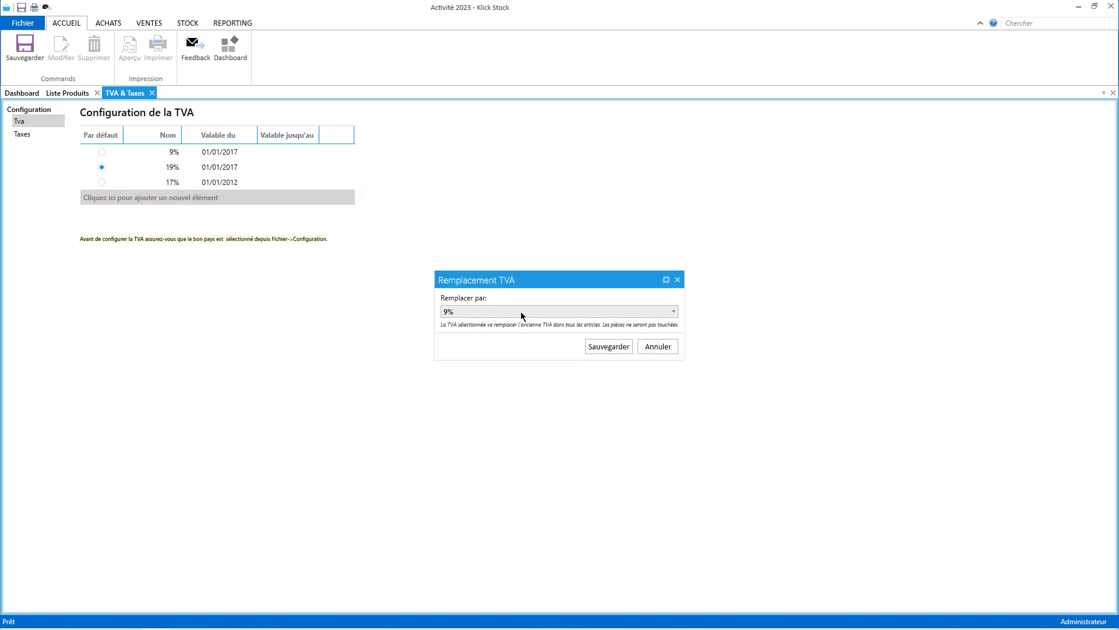
click(520, 311)
click(474, 341)
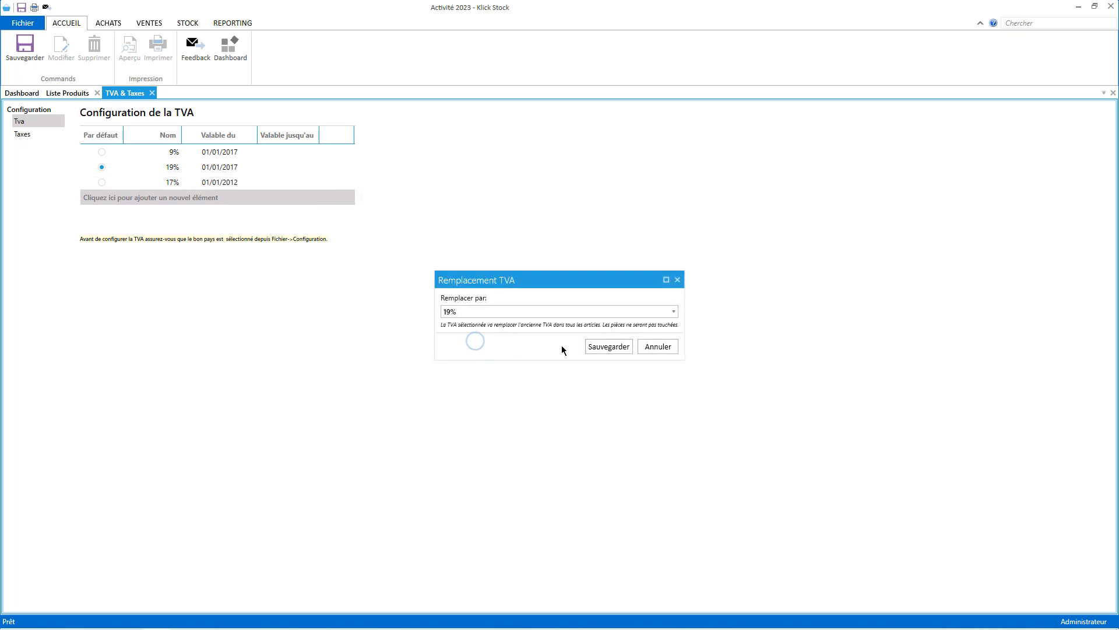
click(605, 346)
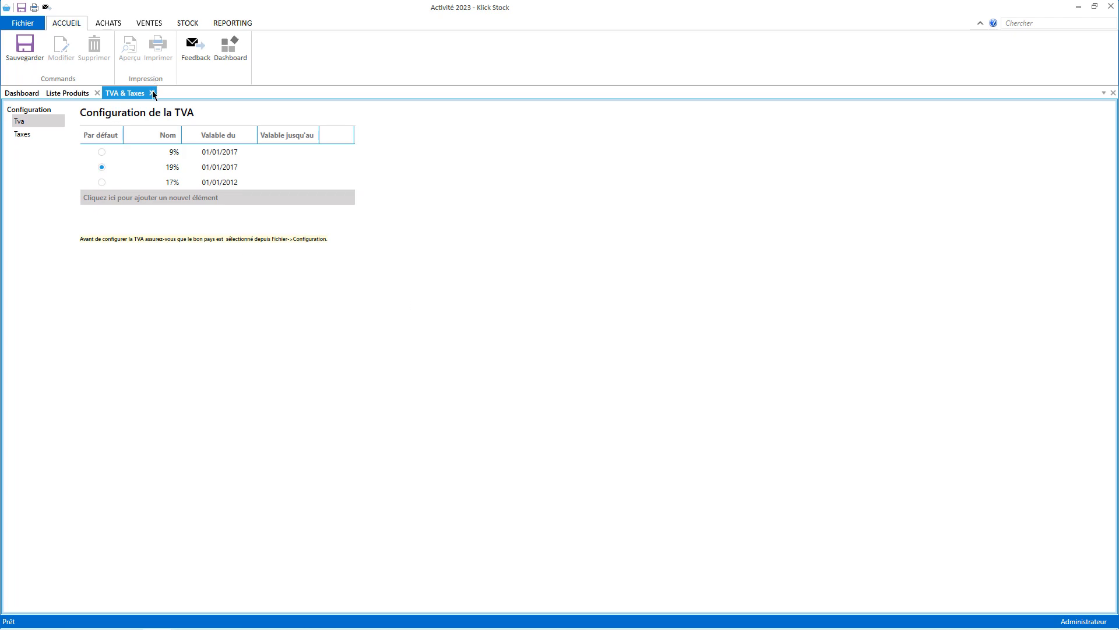
click(151, 93)
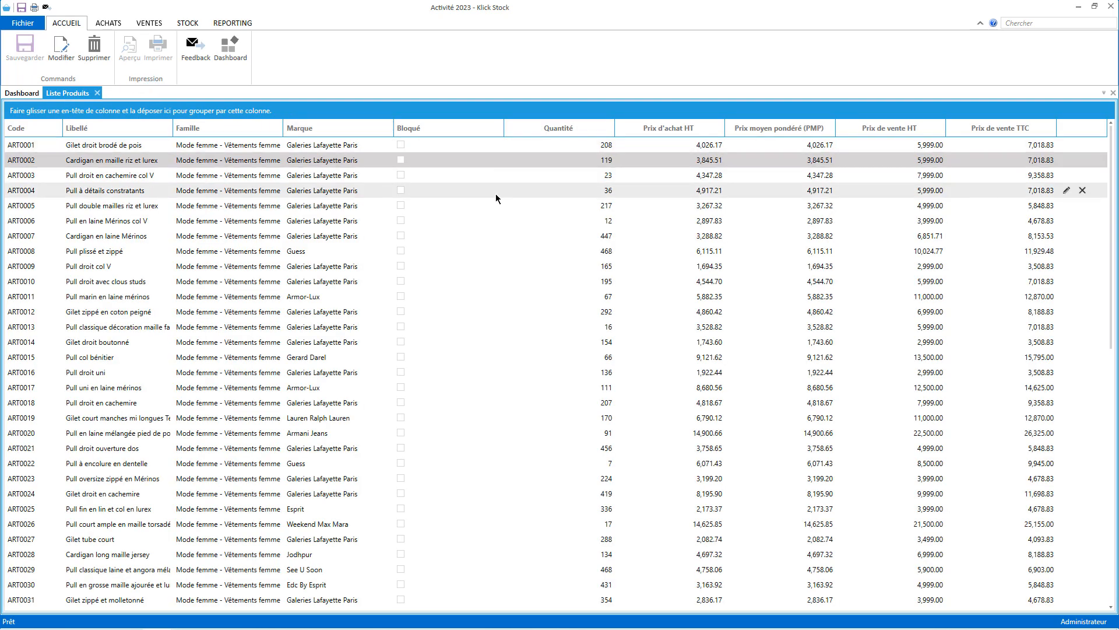
scroll(513, 256, down, 6)
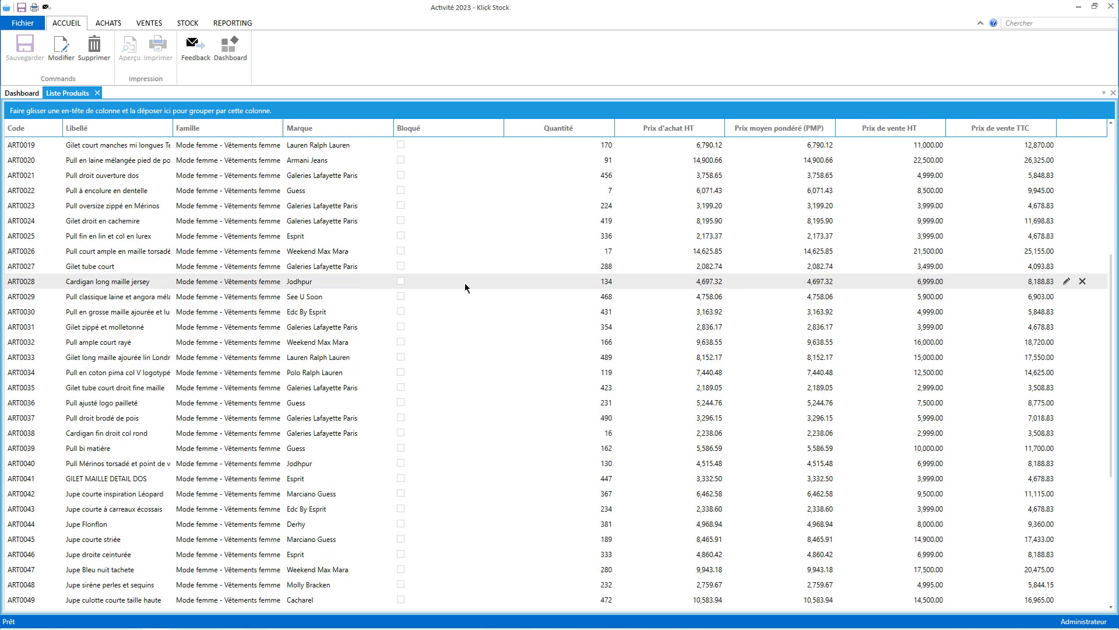
scroll(463, 282, up, 6)
double_click(274, 160)
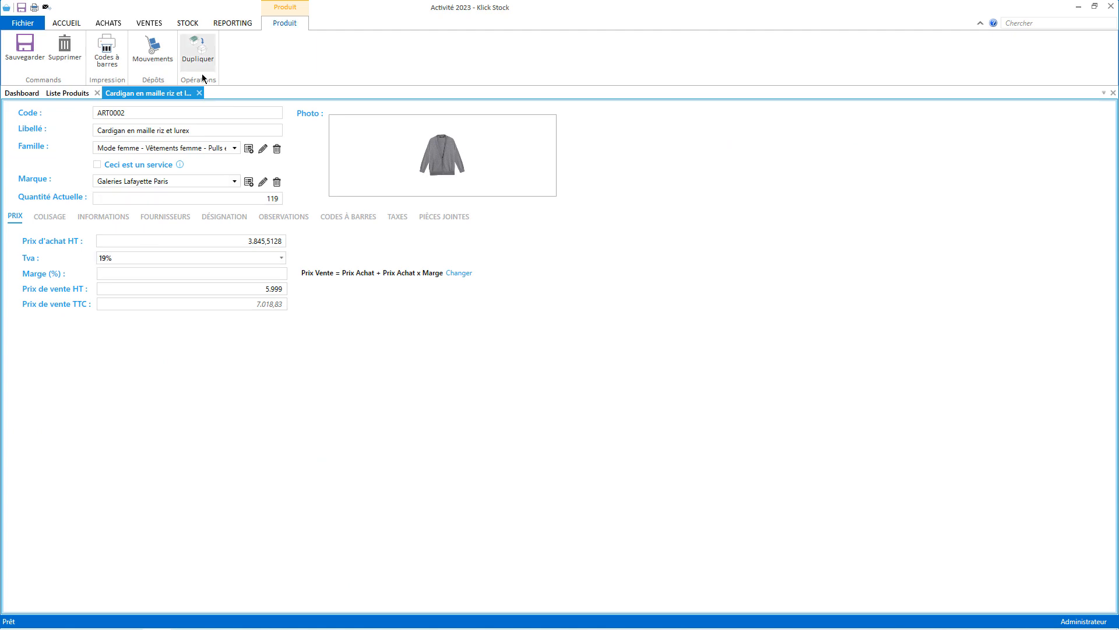
click(199, 92)
double_click(274, 493)
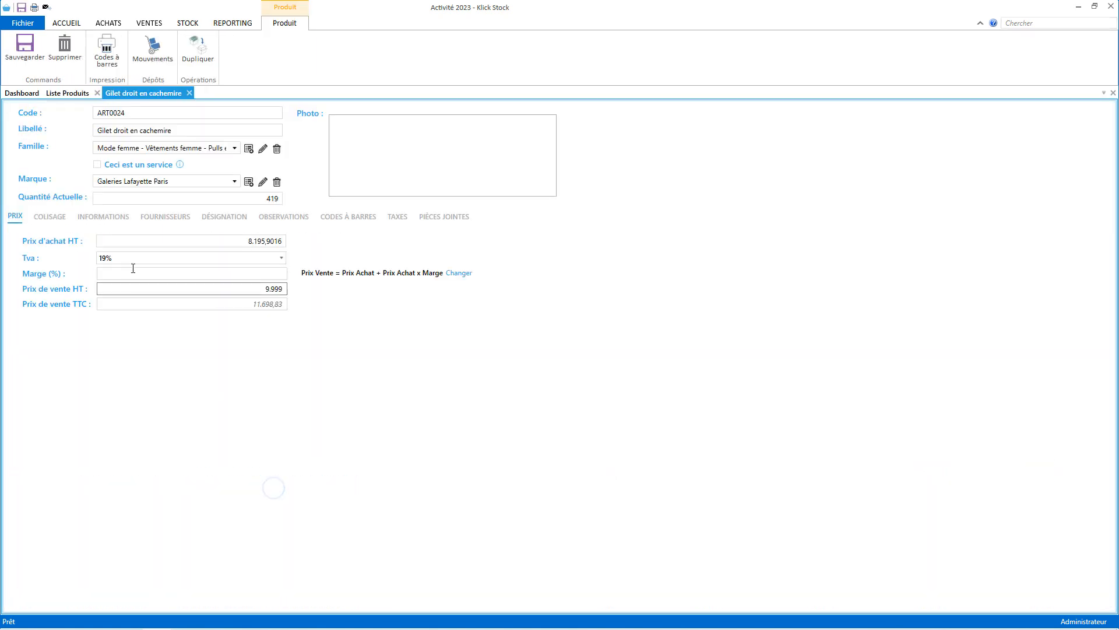
click(188, 93)
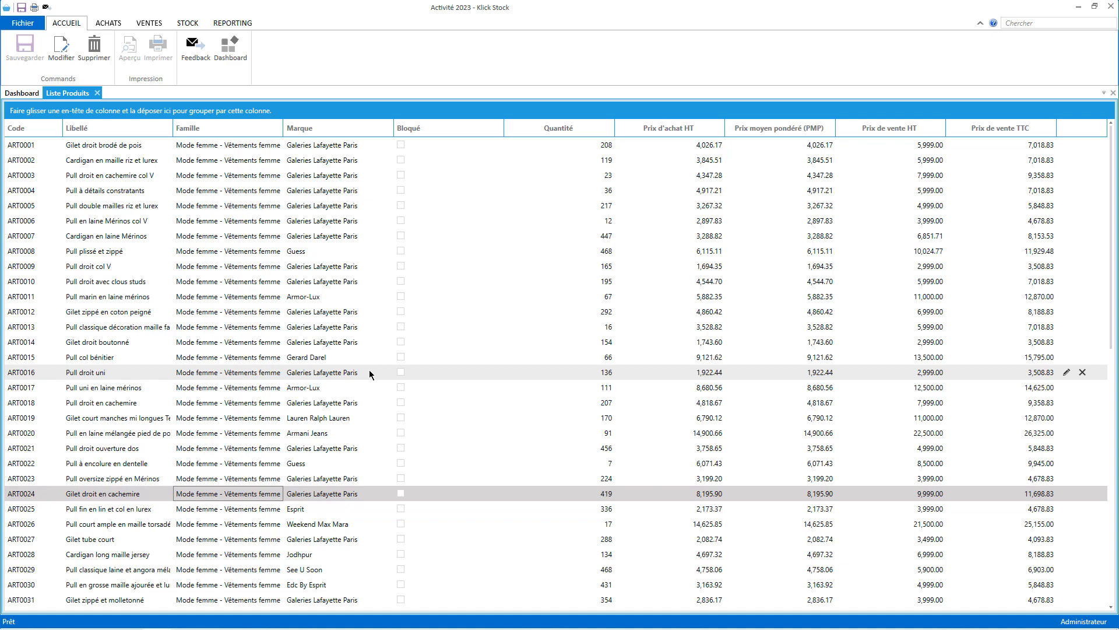
scroll(593, 225, down, 5)
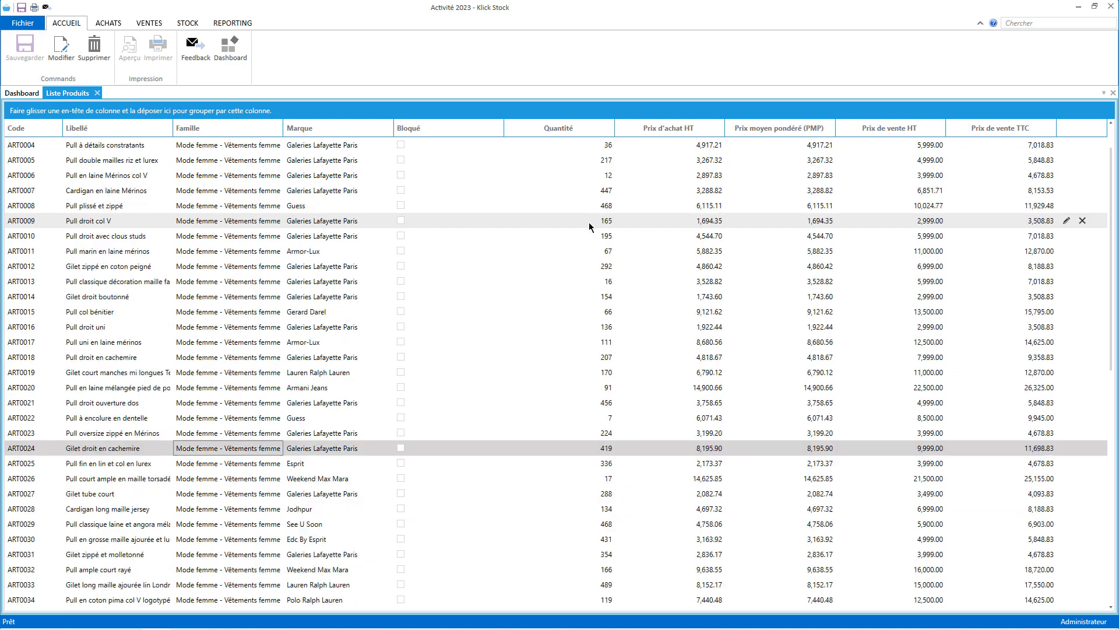
scroll(577, 320, down, 7)
scroll(614, 405, up, 12)
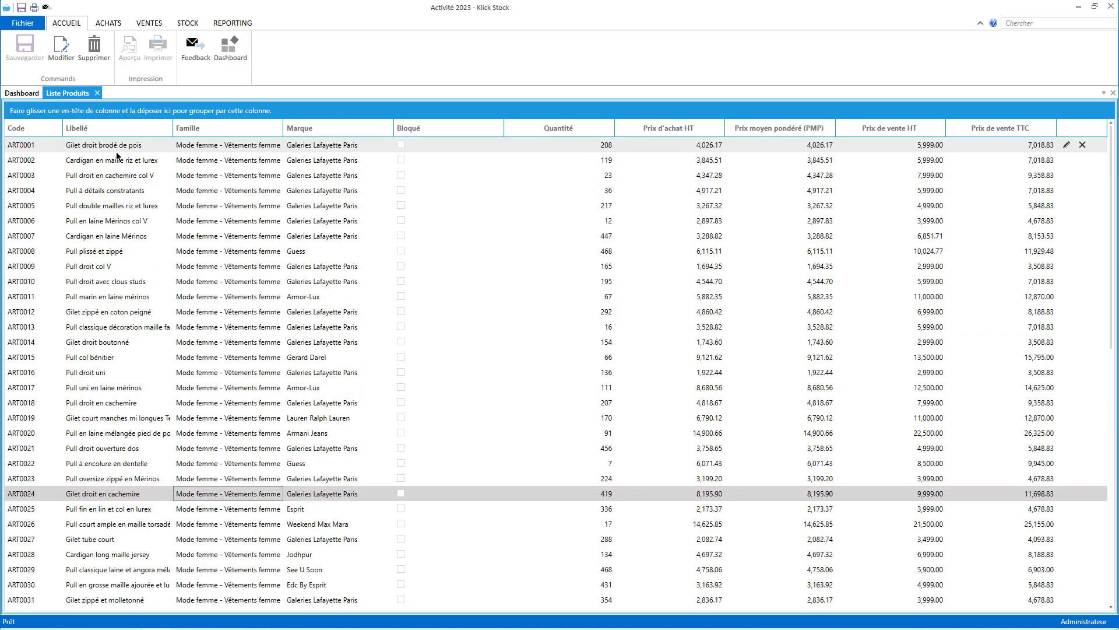
Reopen ART0001 Gilet droit brodé de pois, view its attachments, then its PRIX details.
double_click(179, 149)
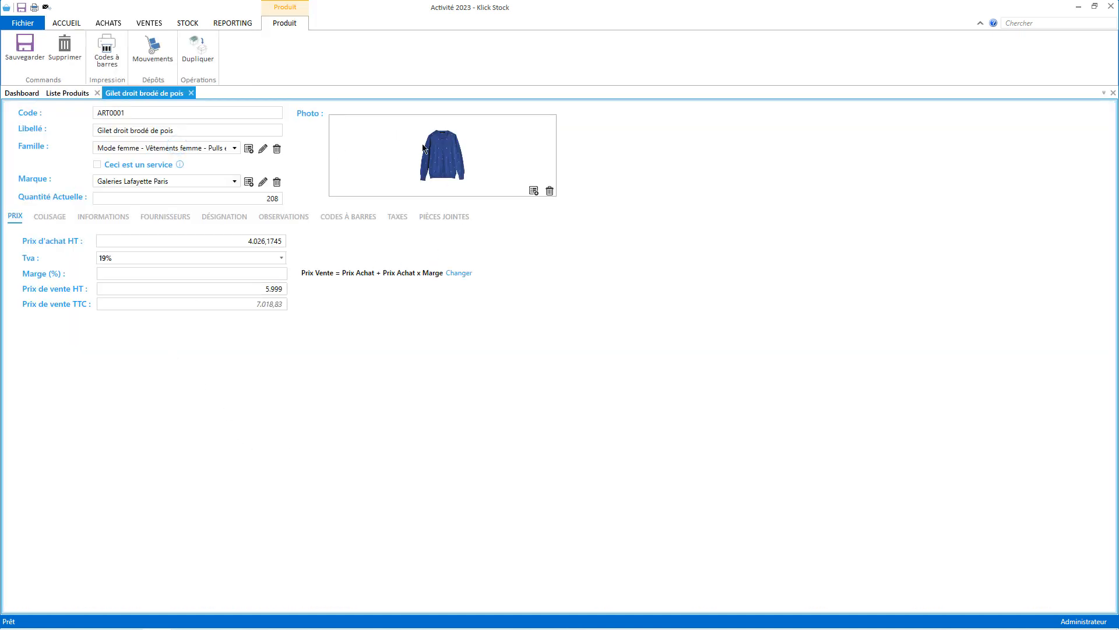
click(437, 221)
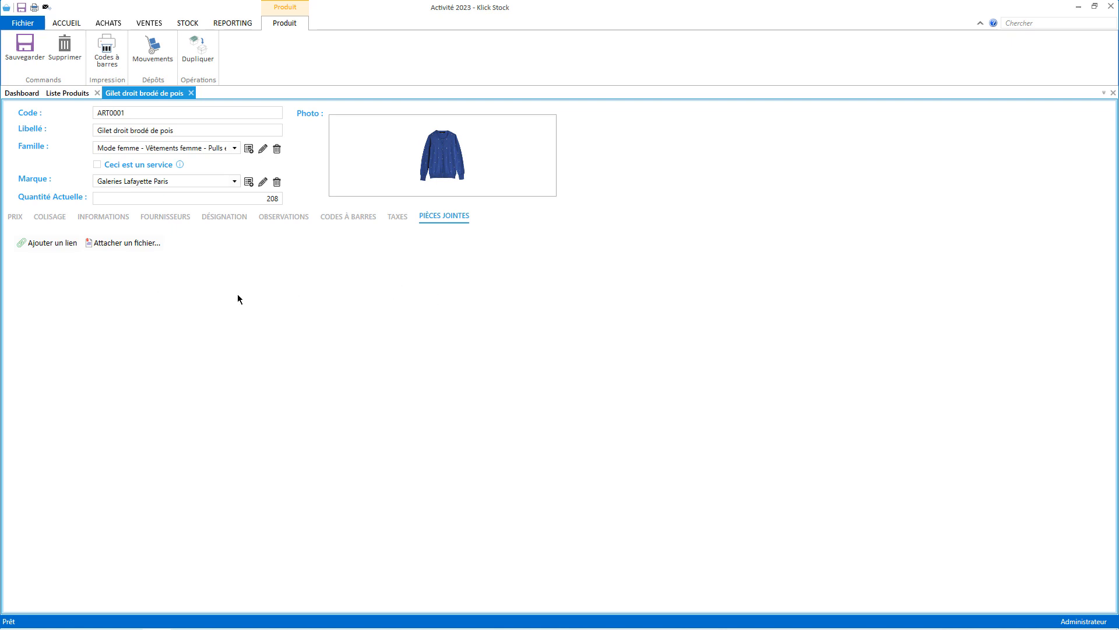
click(16, 217)
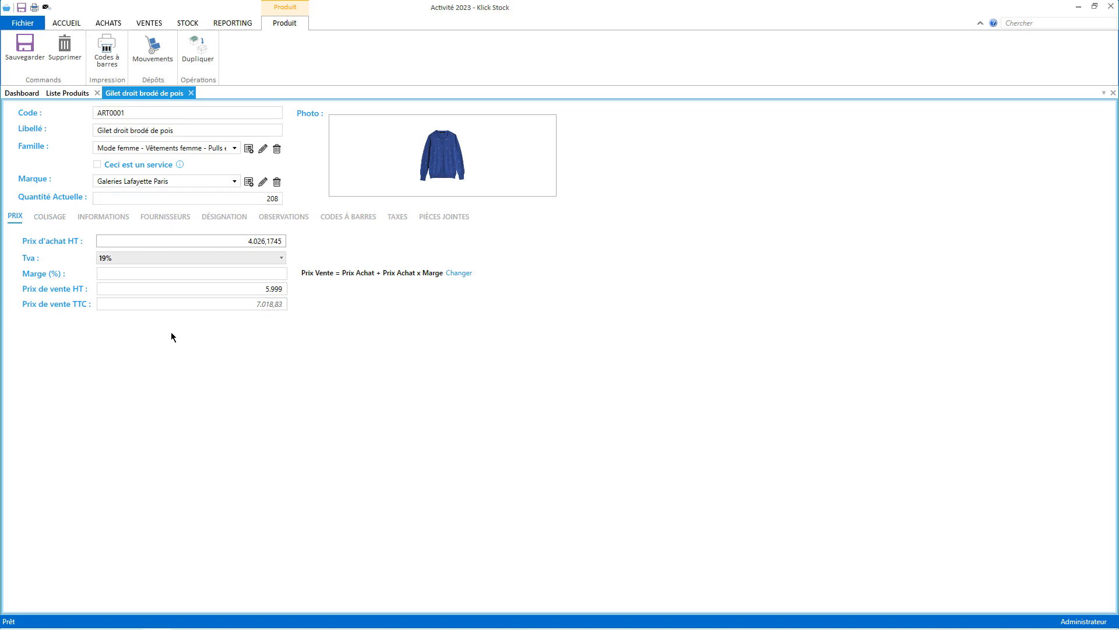
mouse_move(431, 131)
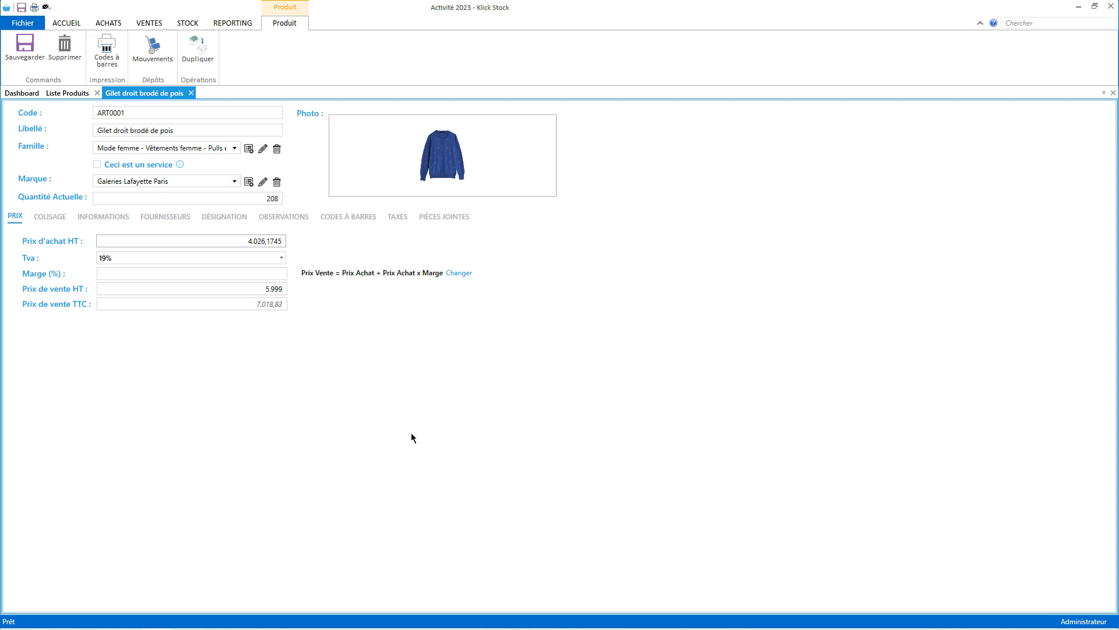
Close the product tabs and start a new counter sale from VENTES.
click(191, 93)
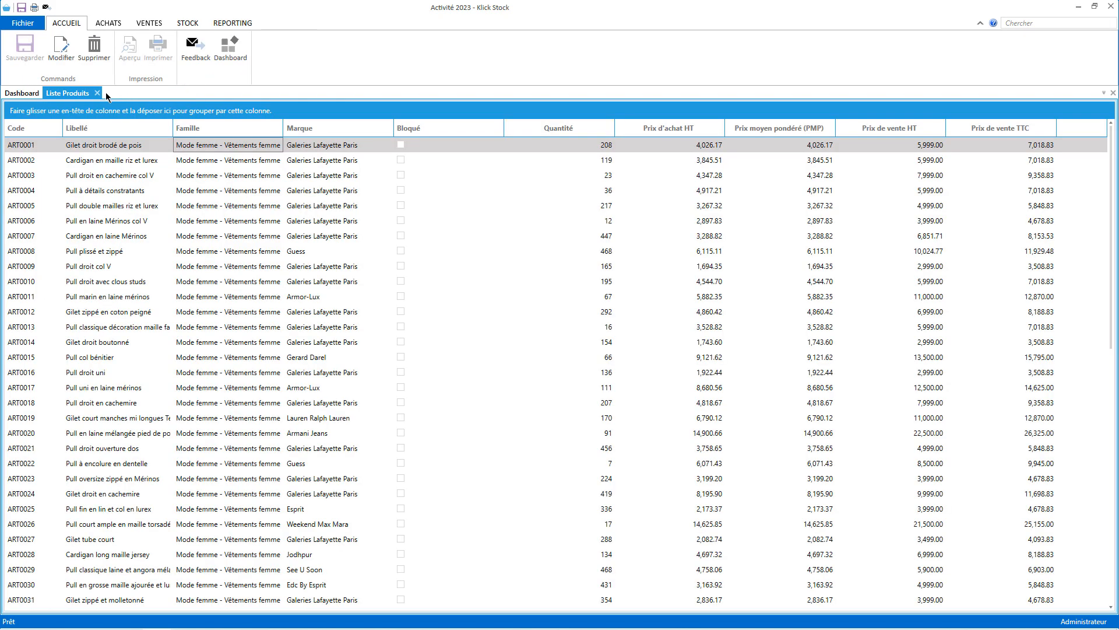
key(ctrl+F4)
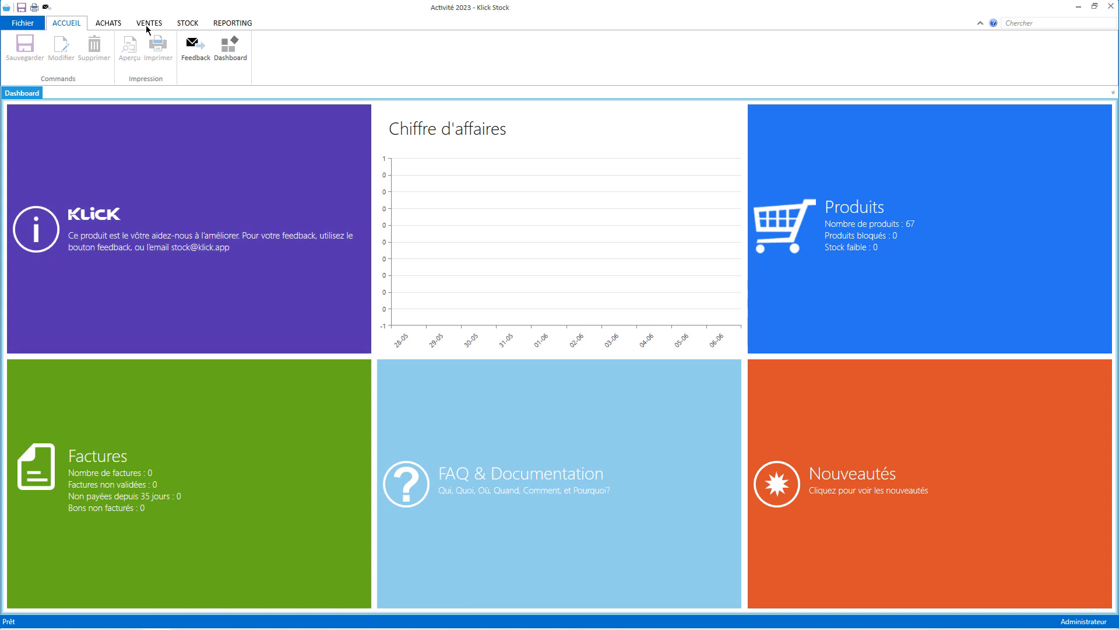
click(181, 23)
click(149, 22)
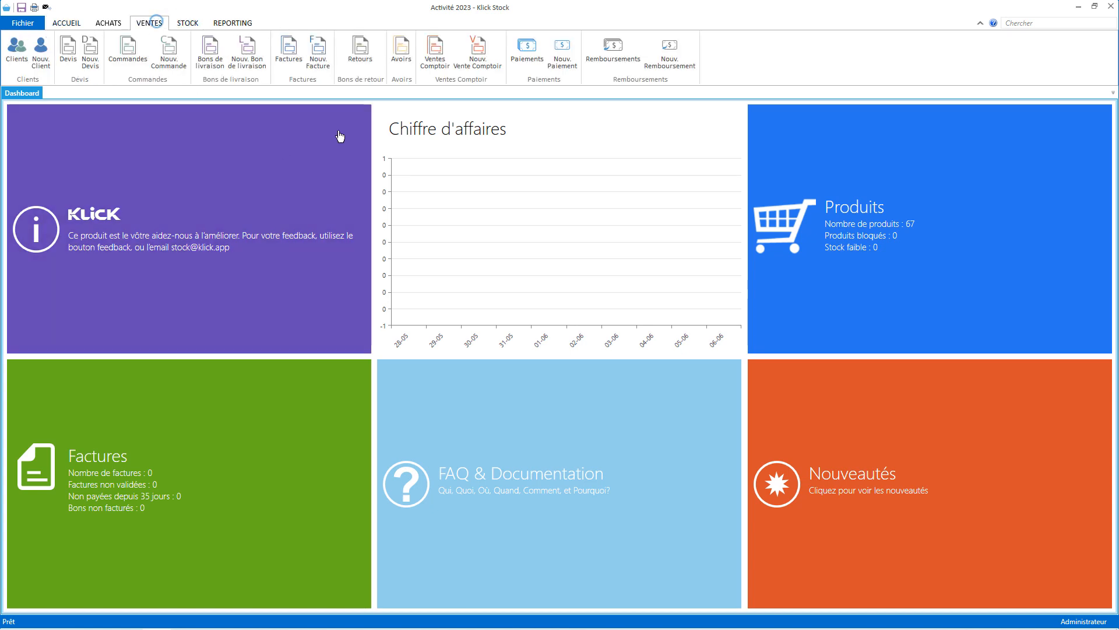
click(478, 56)
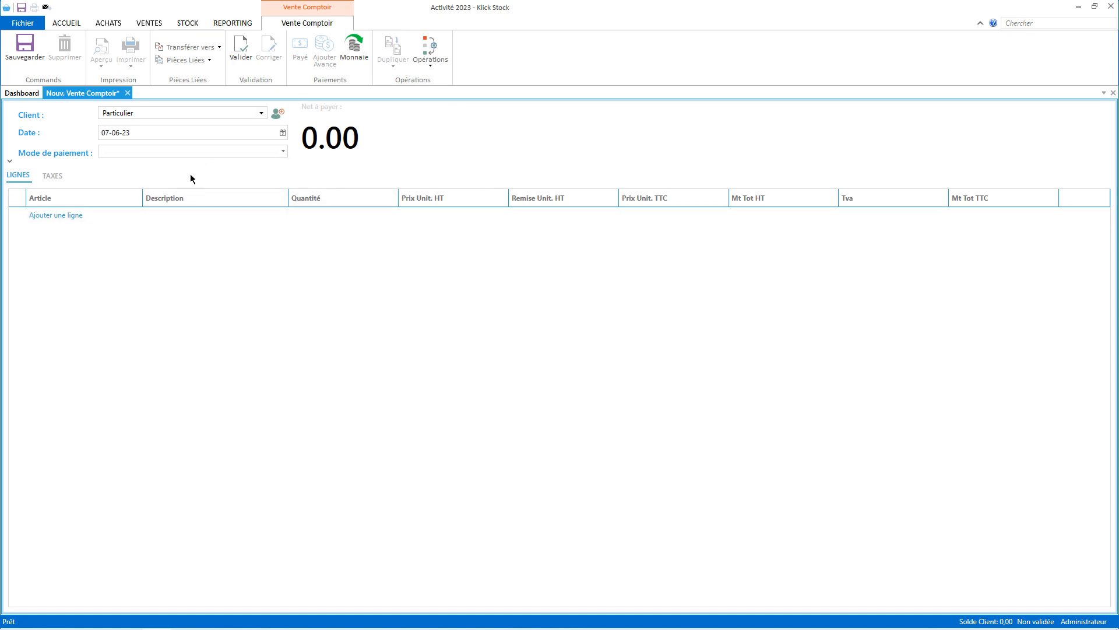
Add lines for Cardigan en laine Mérinos and Gilet long maille ajourée lin Londrika.
click(71, 215)
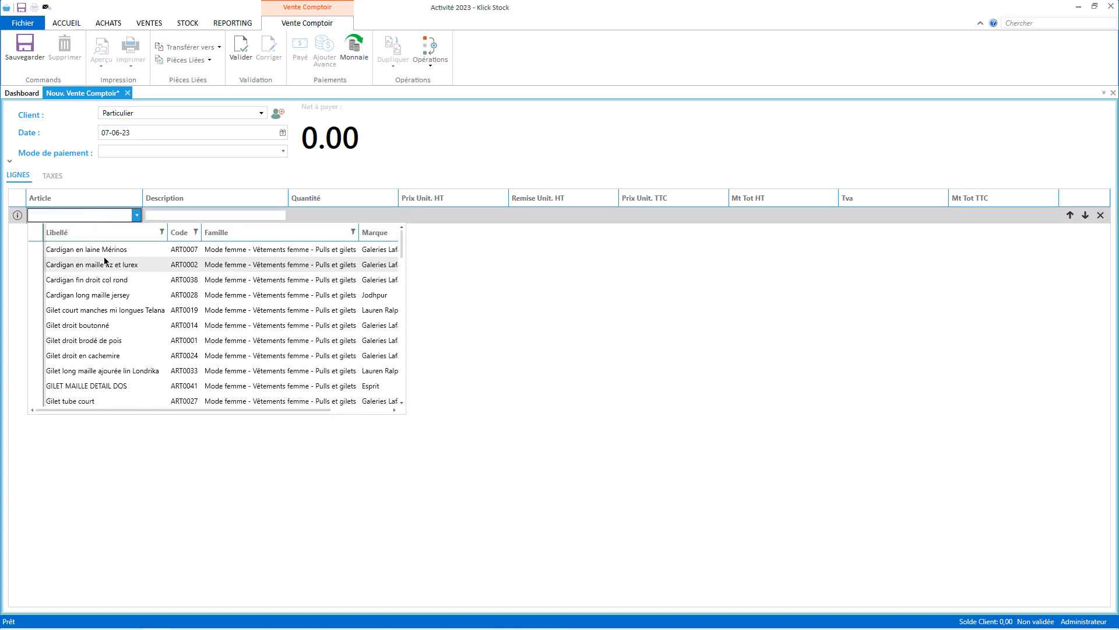
click(107, 251)
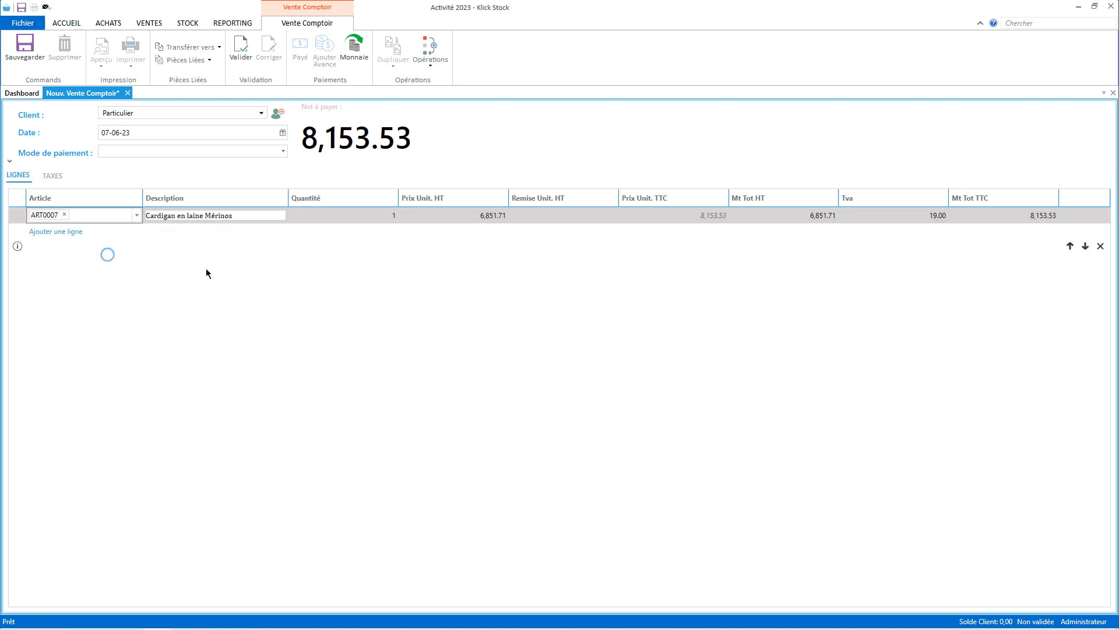
click(471, 277)
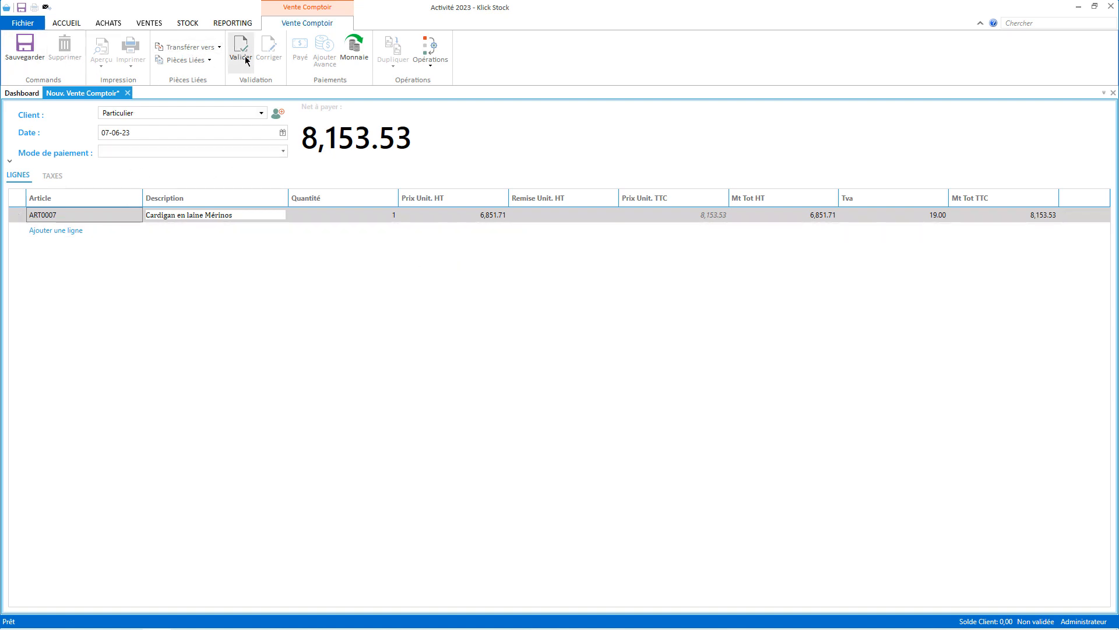
click(51, 230)
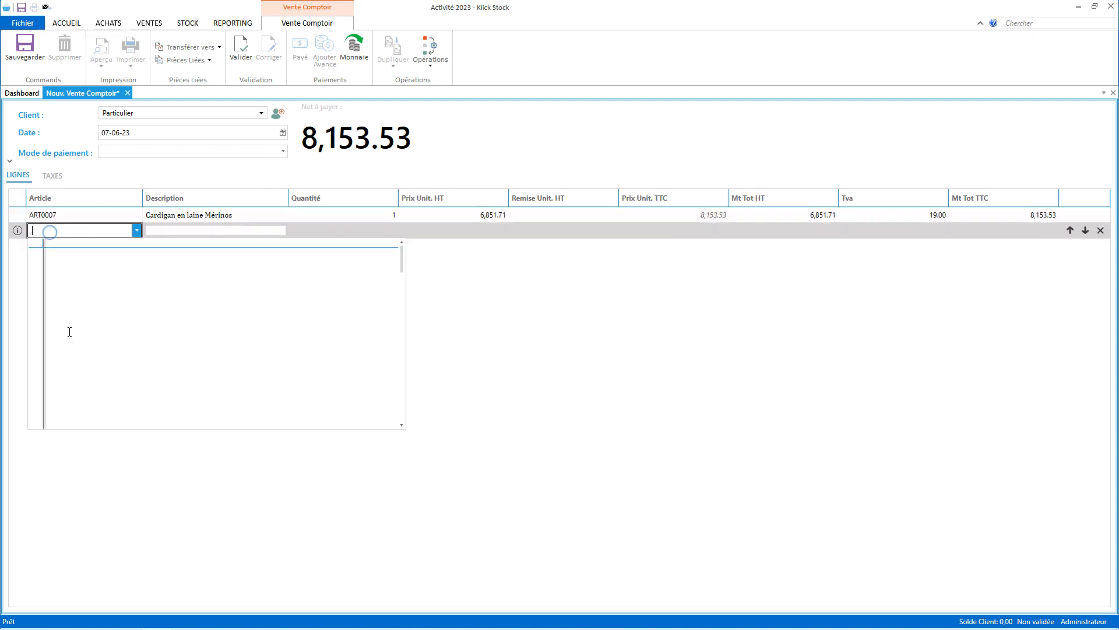
click(107, 386)
Validate sale VC0001/23, mark it as paid, and close it.
click(241, 49)
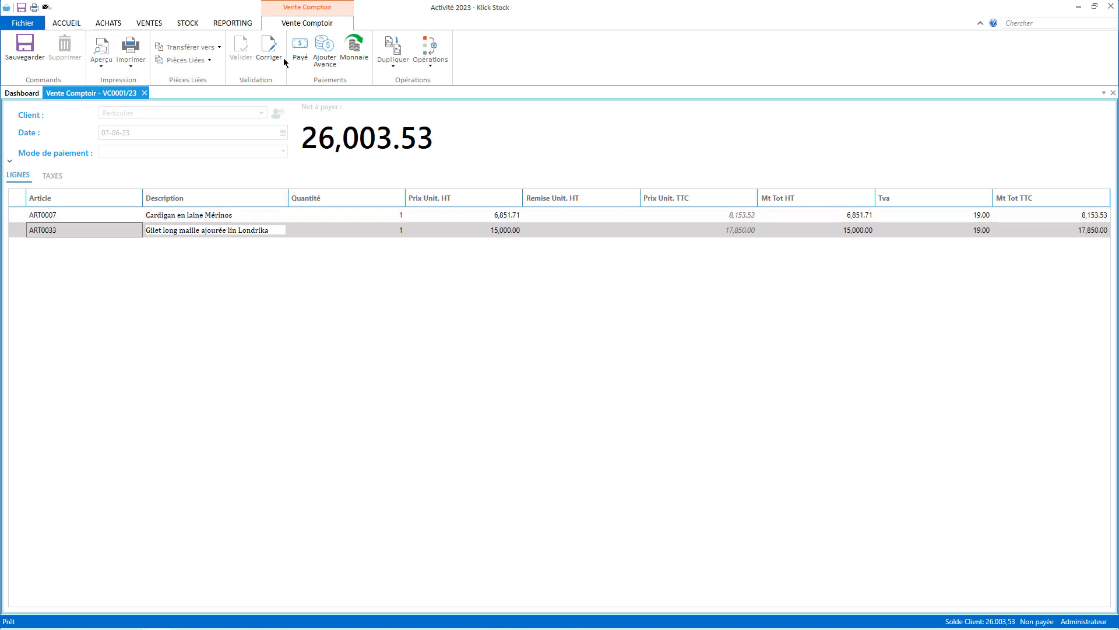
click(301, 49)
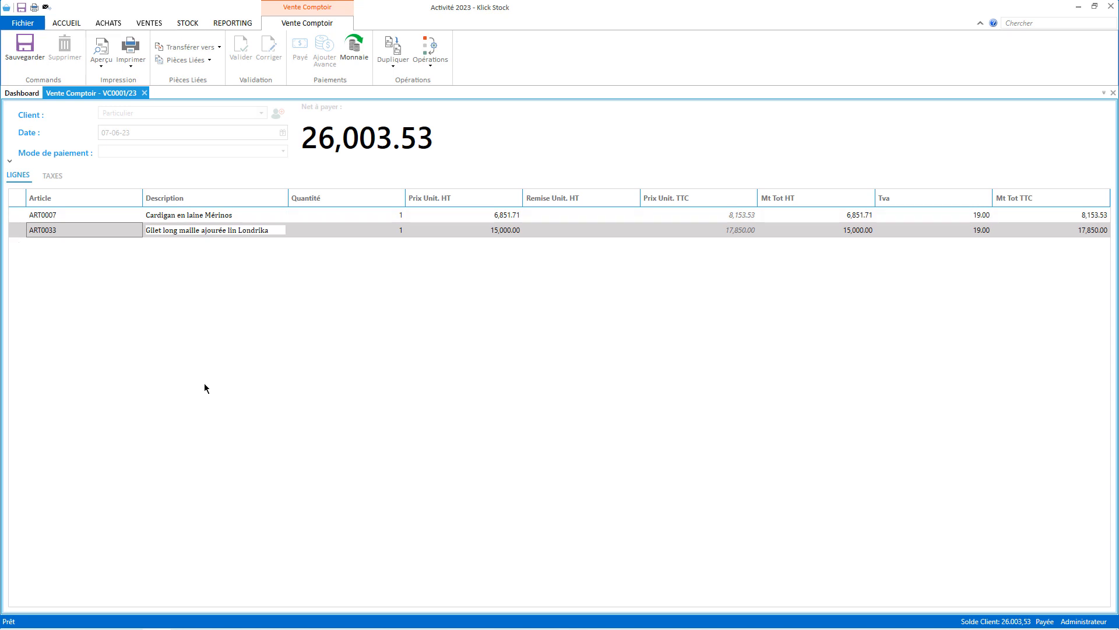
click(145, 93)
Open Configuration lecteur code à barres from Fichier and start configuring a new reader.
click(24, 24)
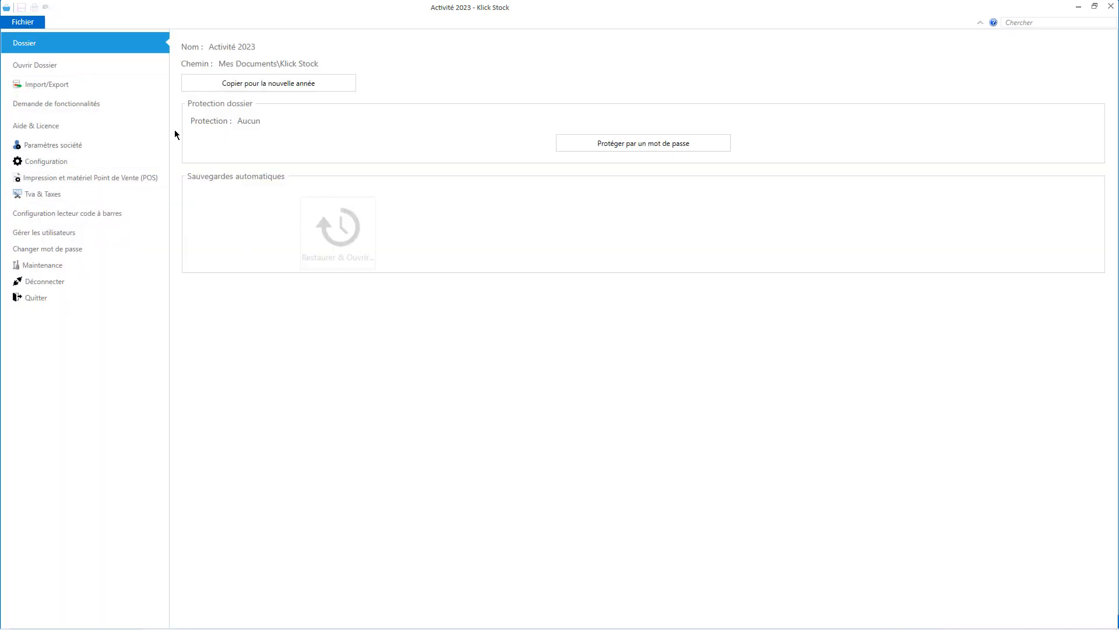
click(73, 221)
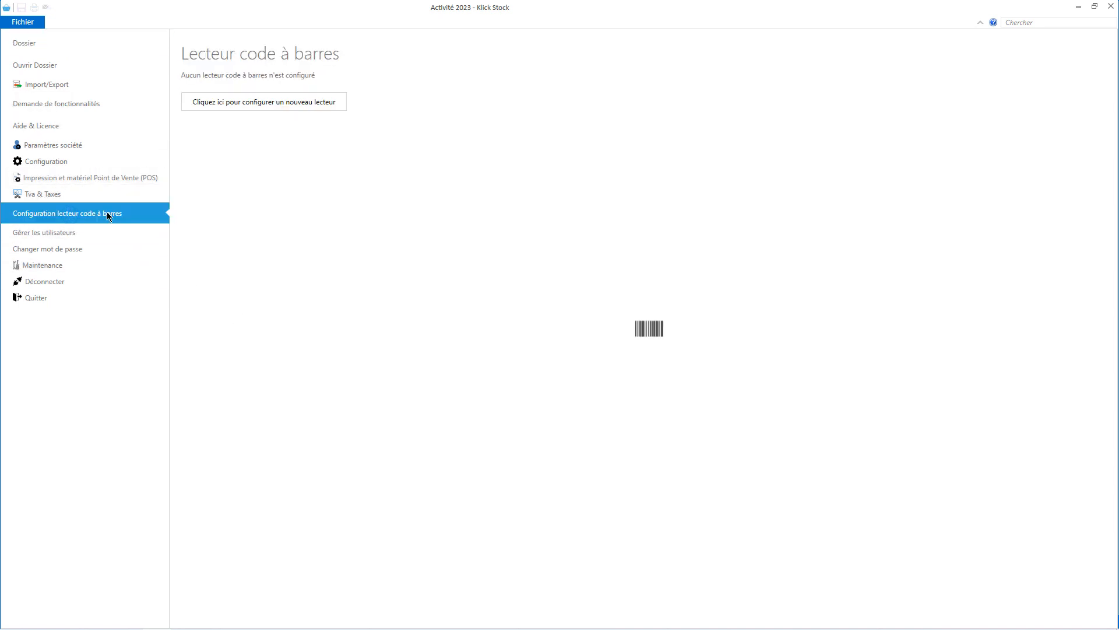
click(242, 101)
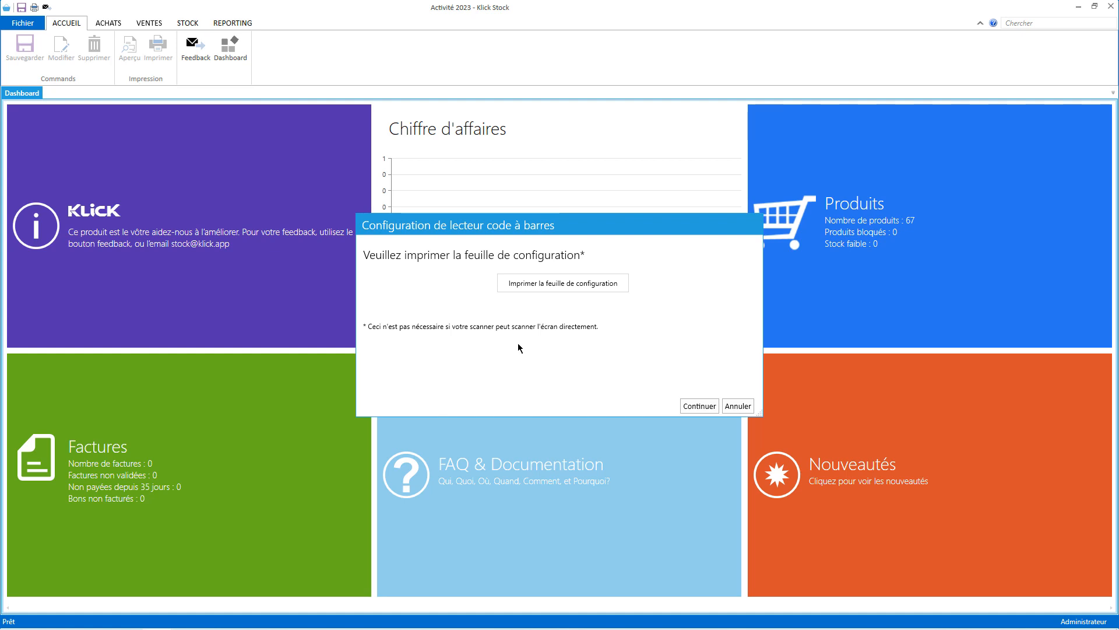
Configure the barcode reader for digits-only codes using test scans 1111, 11111111 and 234567890.
click(692, 406)
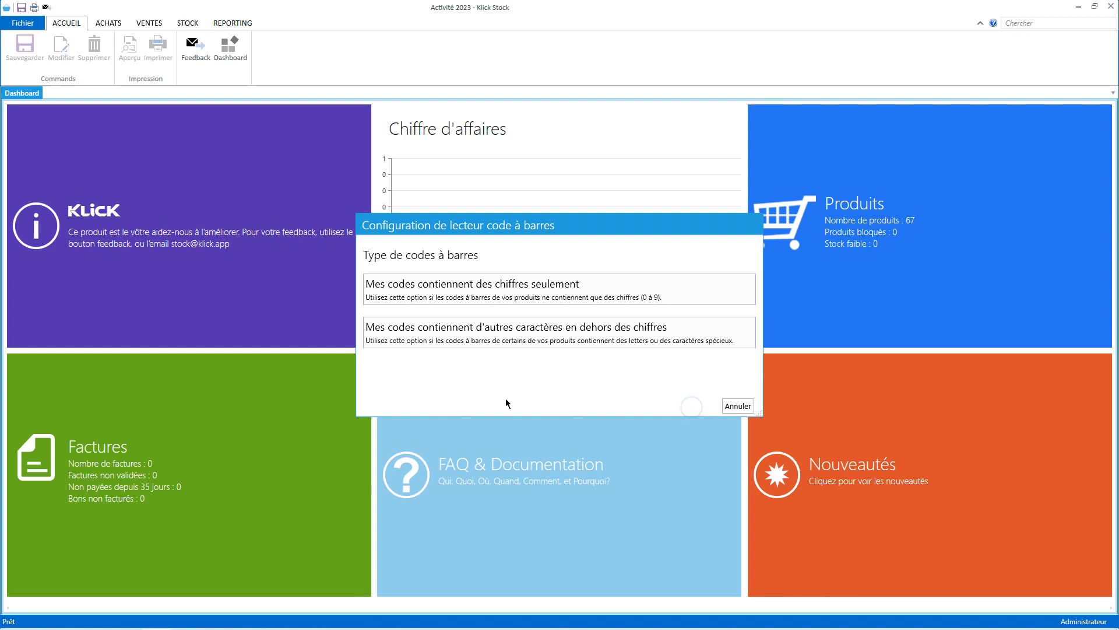
click(467, 293)
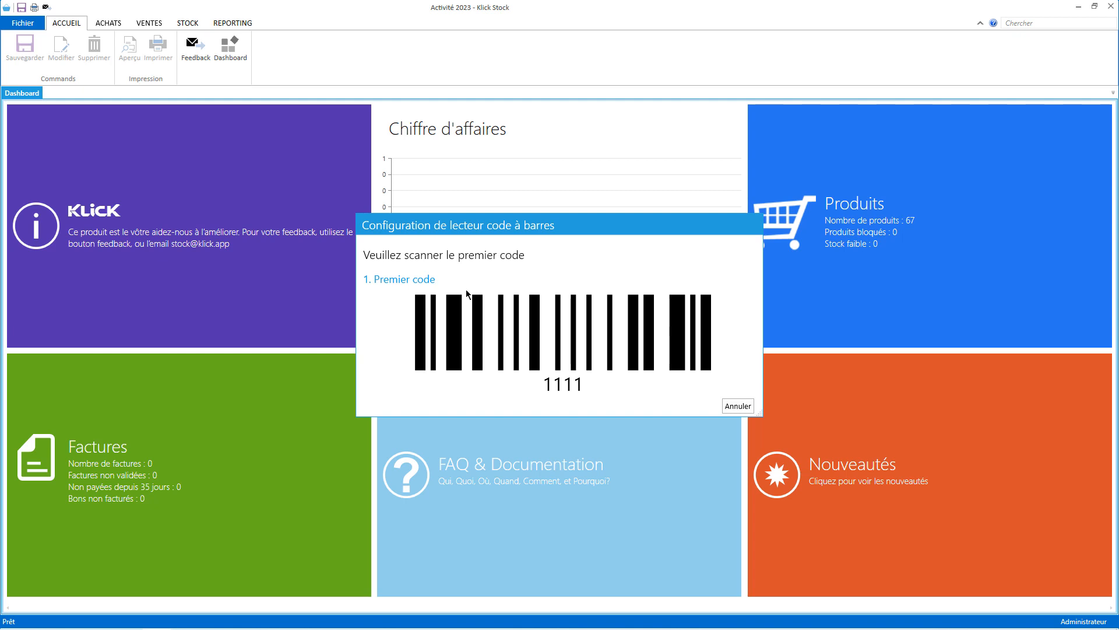
text(1111)
key(Return)
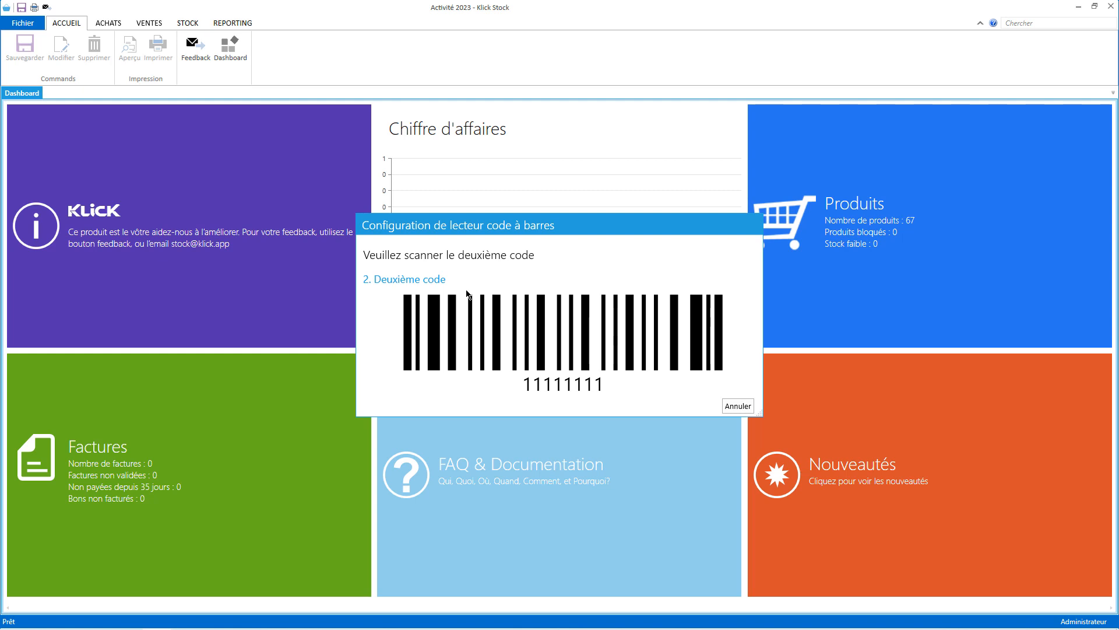
text(11111111)
key(Return)
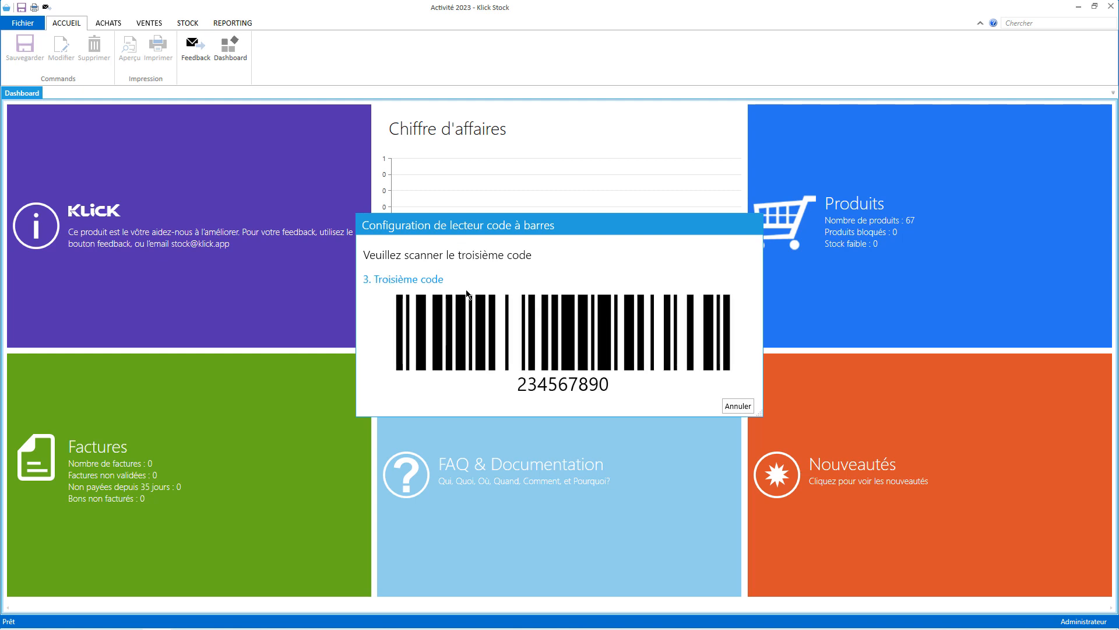
text(234567890)
key(Return)
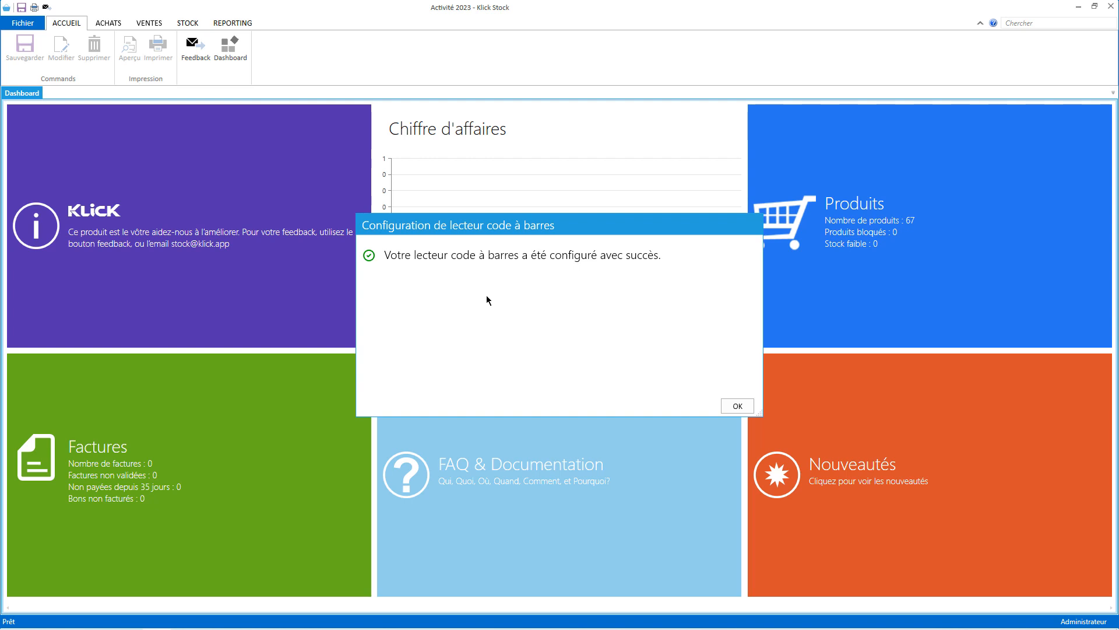
click(737, 407)
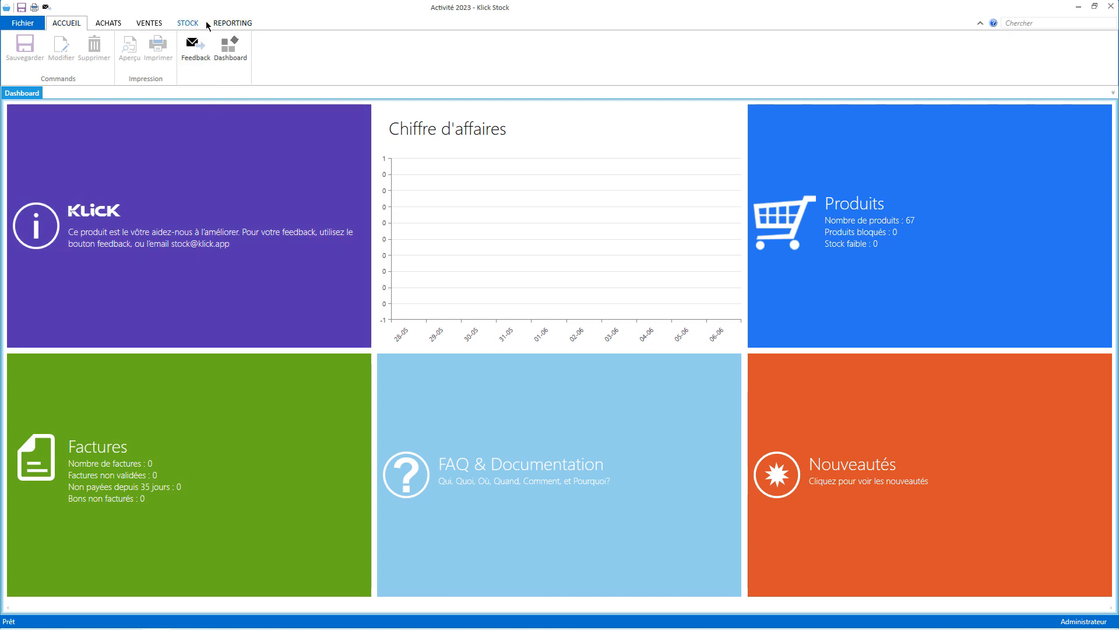
Start a new counter sale and scan test codes 0000244 and 0000228.
click(149, 24)
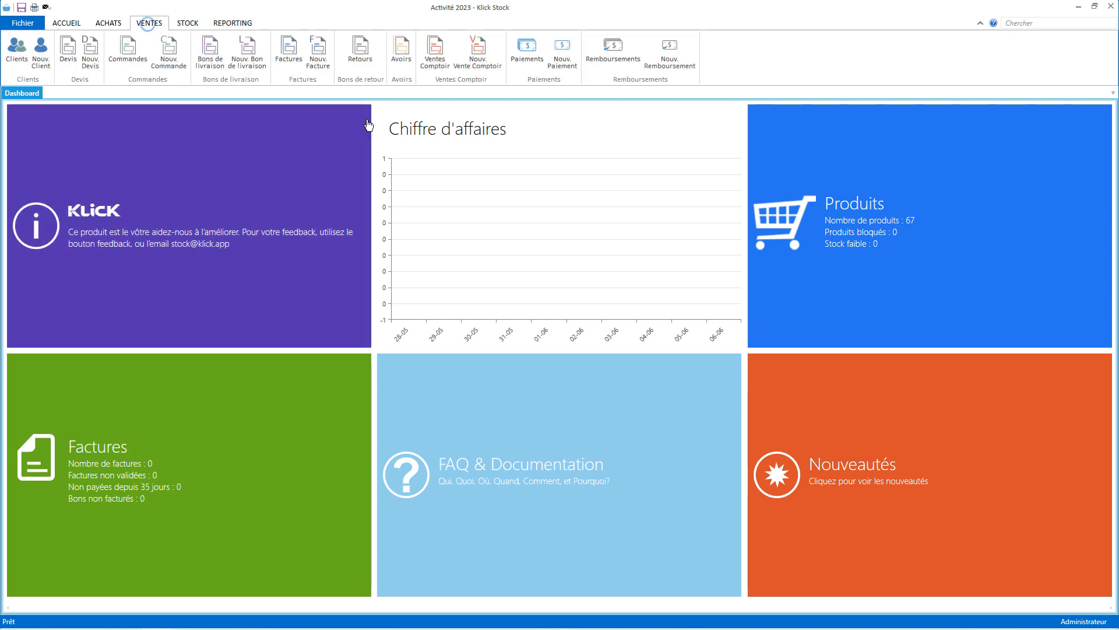
click(476, 56)
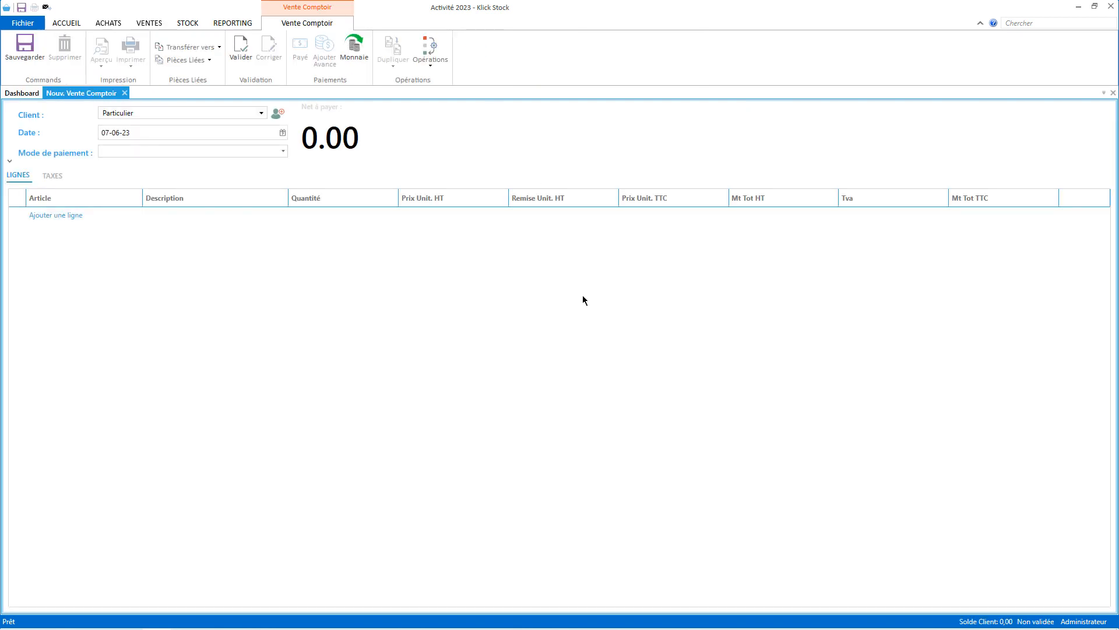
text(0000244)
key(Return)
text(0000228)
key(Return)
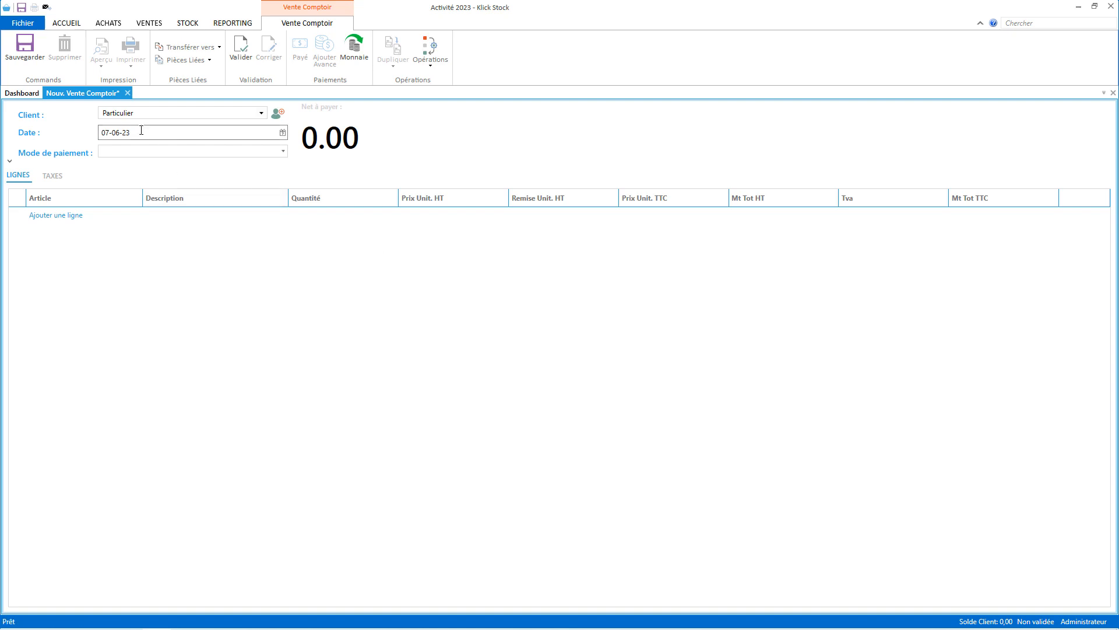
Discard the test sale without saving and open the product list.
click(127, 93)
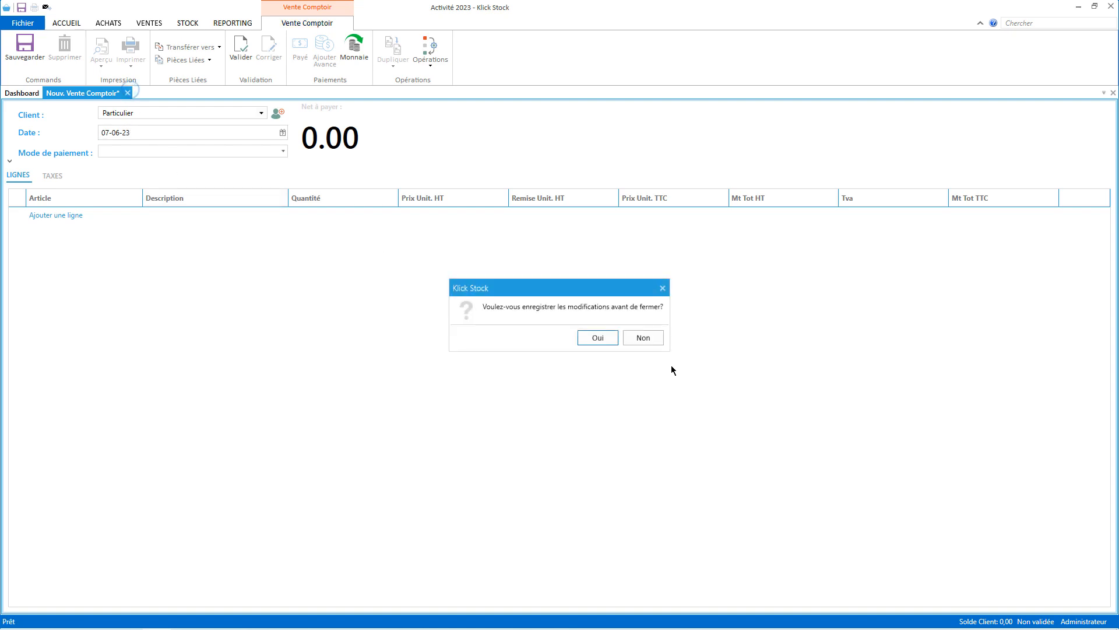
click(643, 337)
click(187, 23)
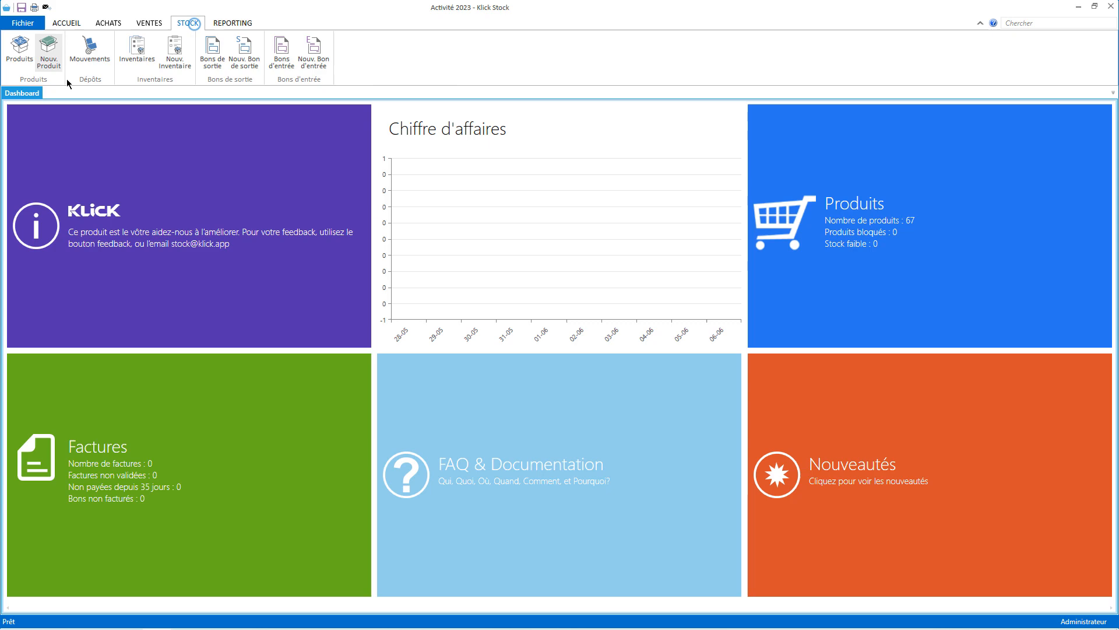
click(19, 50)
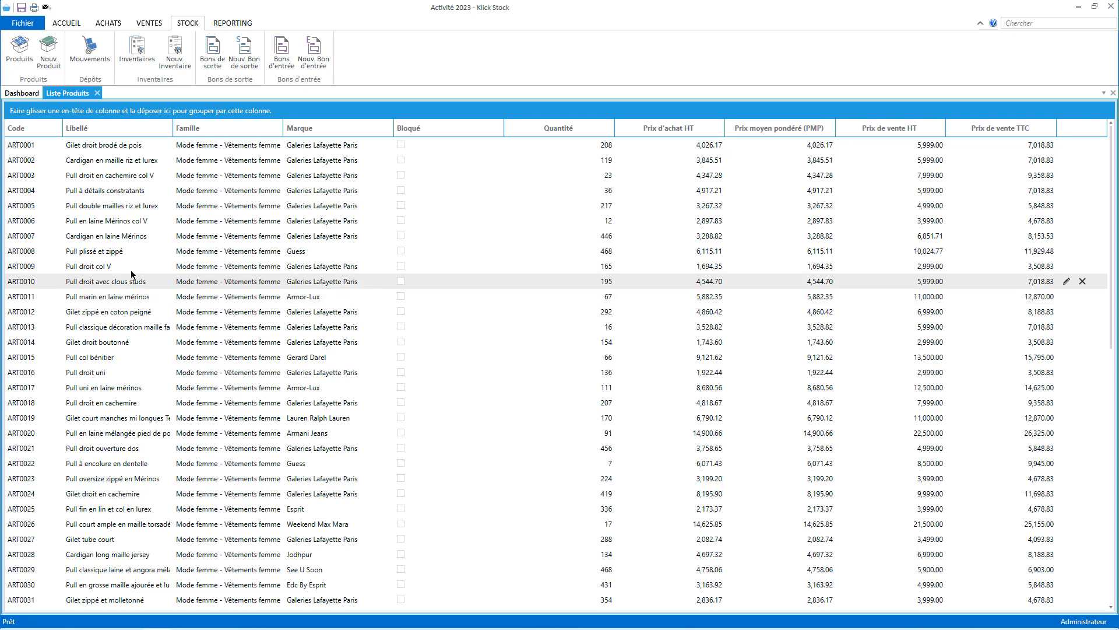
Save the Gilet droit brodé de pois product with its barcode.
double_click(165, 148)
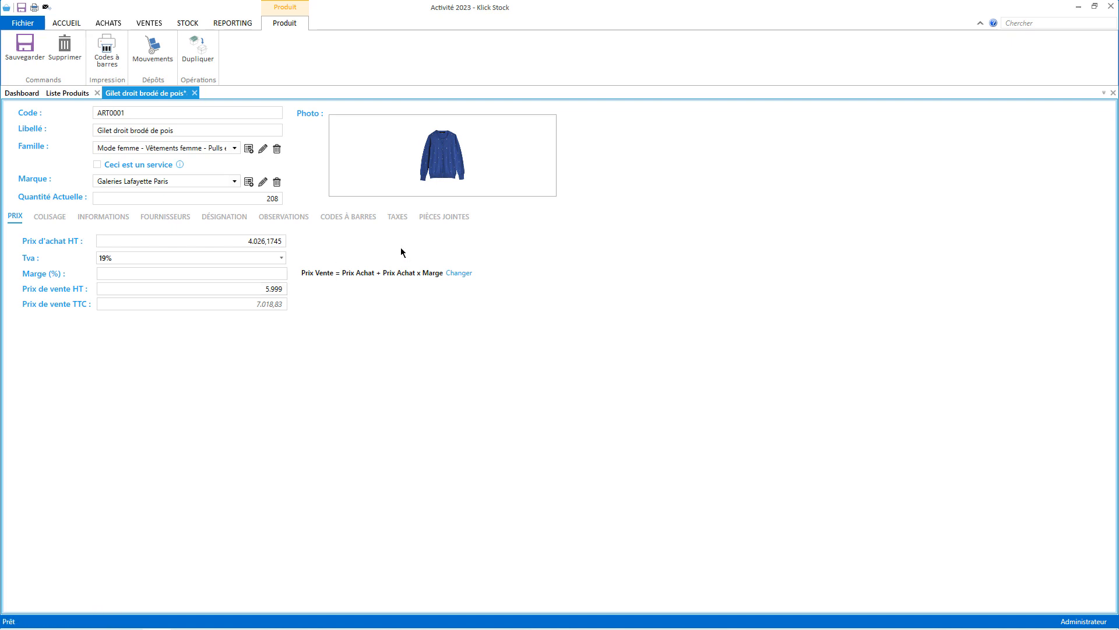
click(349, 217)
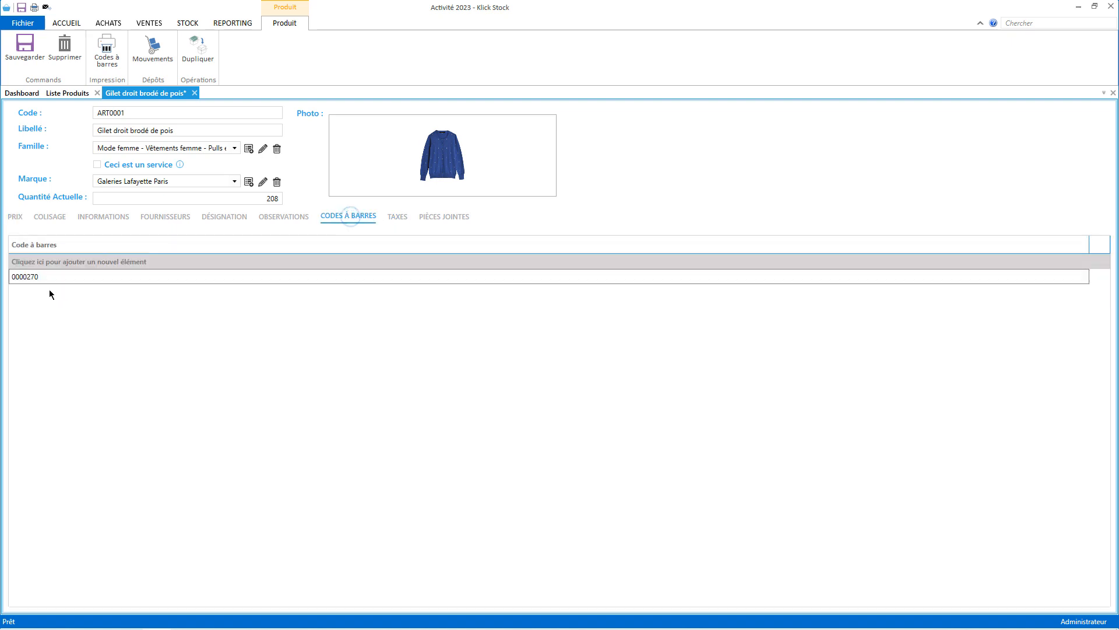
click(15, 220)
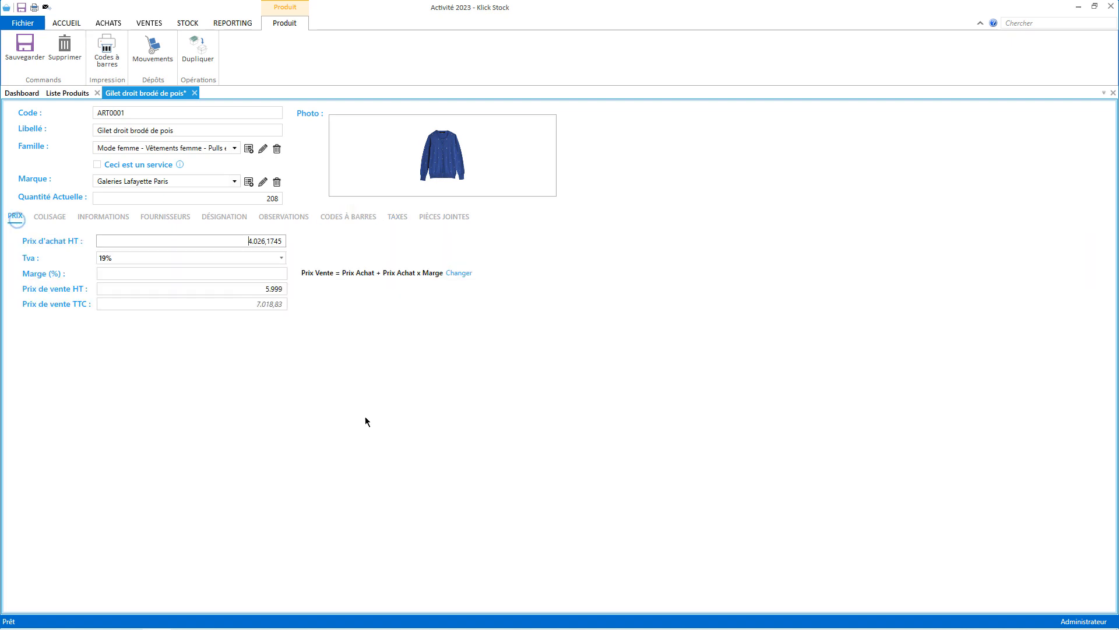
click(23, 52)
click(67, 93)
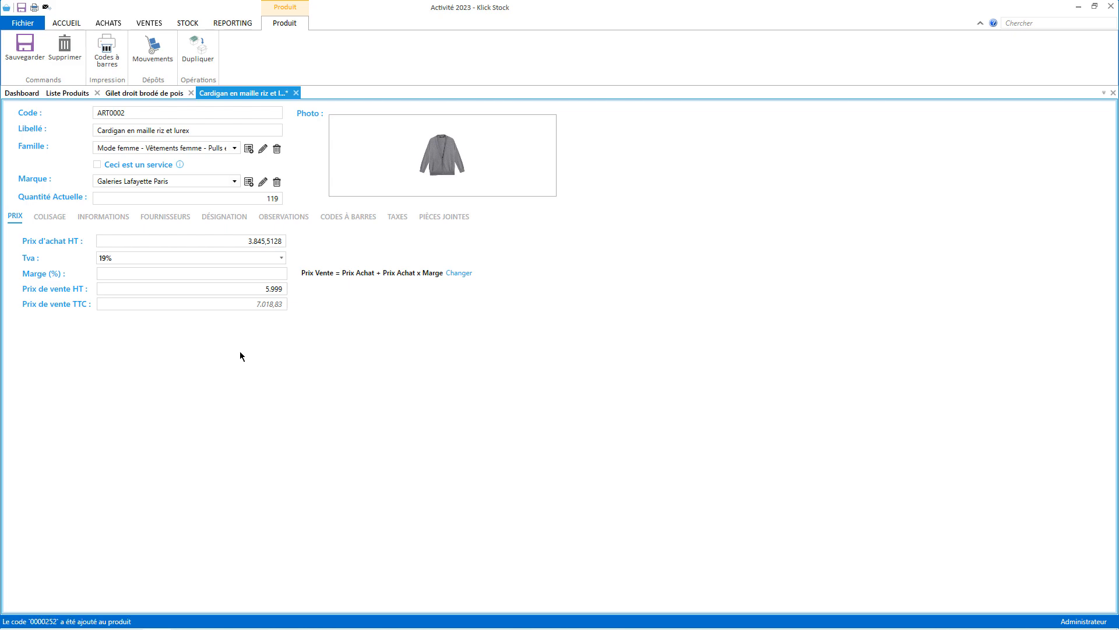
click(37, 51)
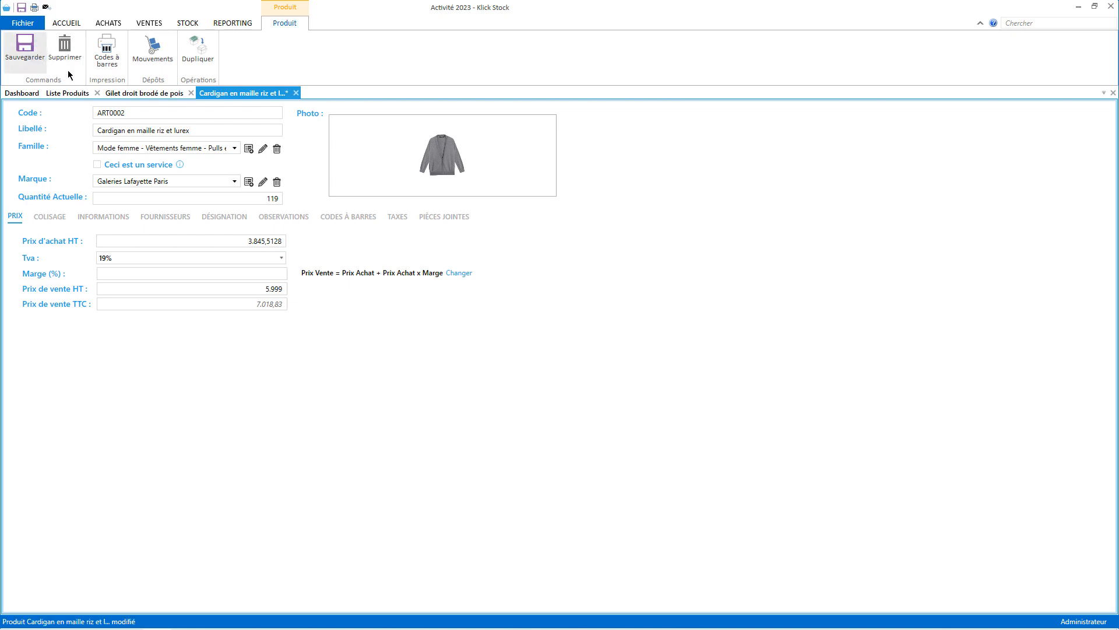
click(76, 95)
Add barcode 0000234 to Pull droit en cachemire col V and save it.
double_click(111, 175)
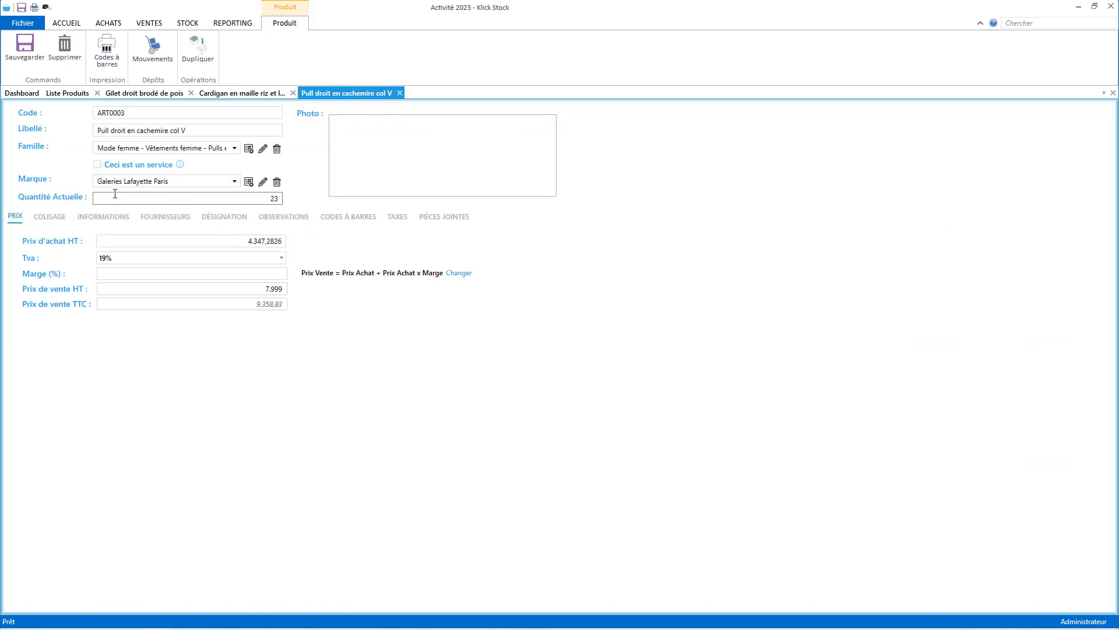
text(0000234)
key(Return)
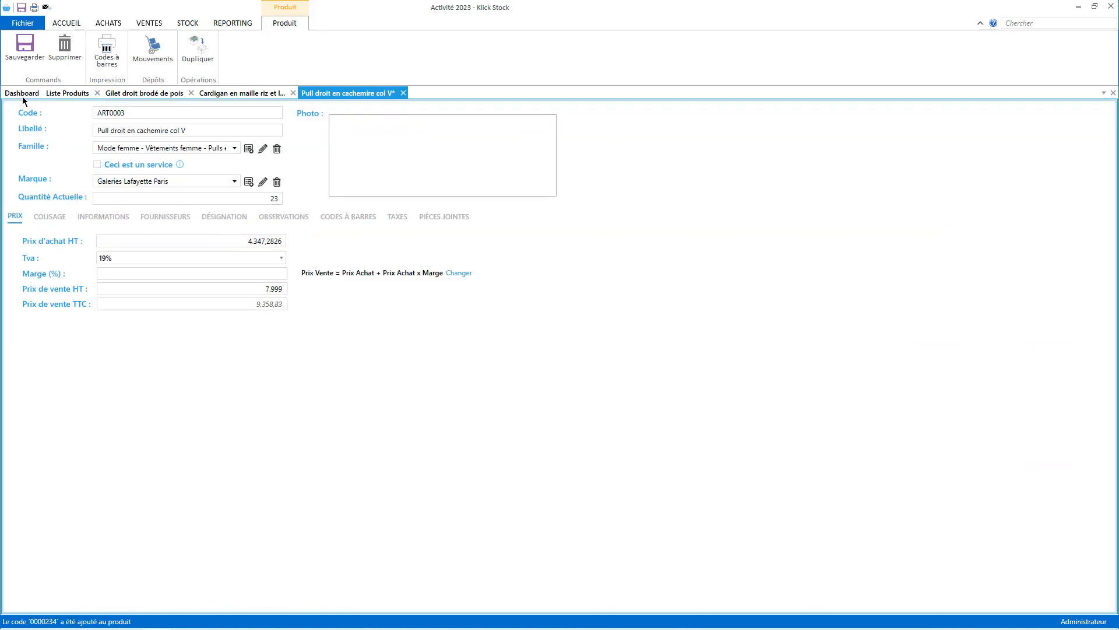
click(36, 58)
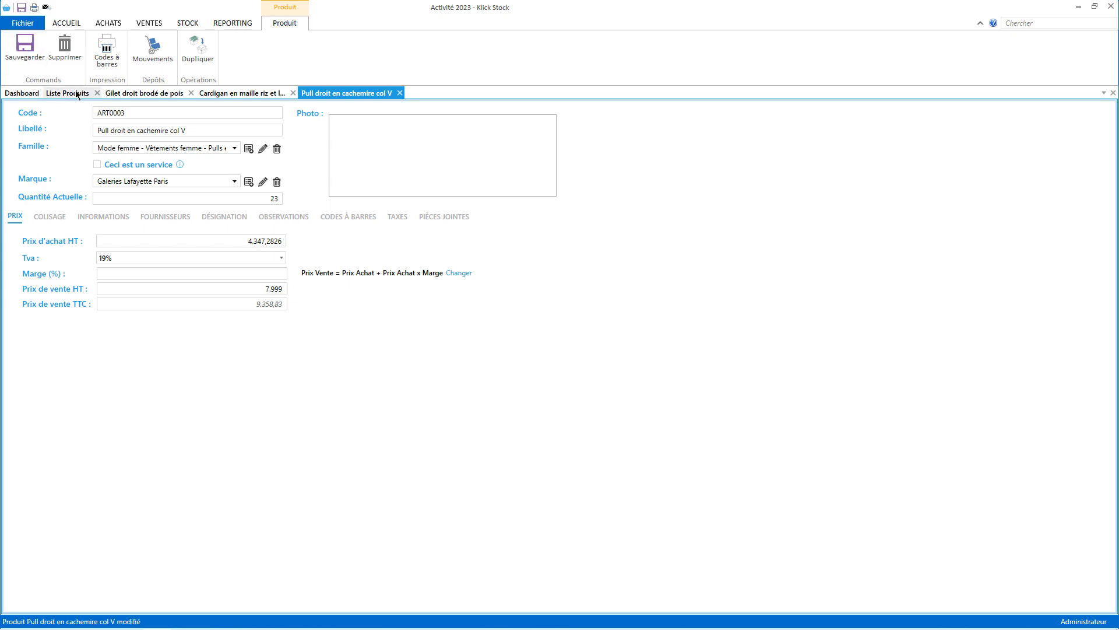
click(77, 94)
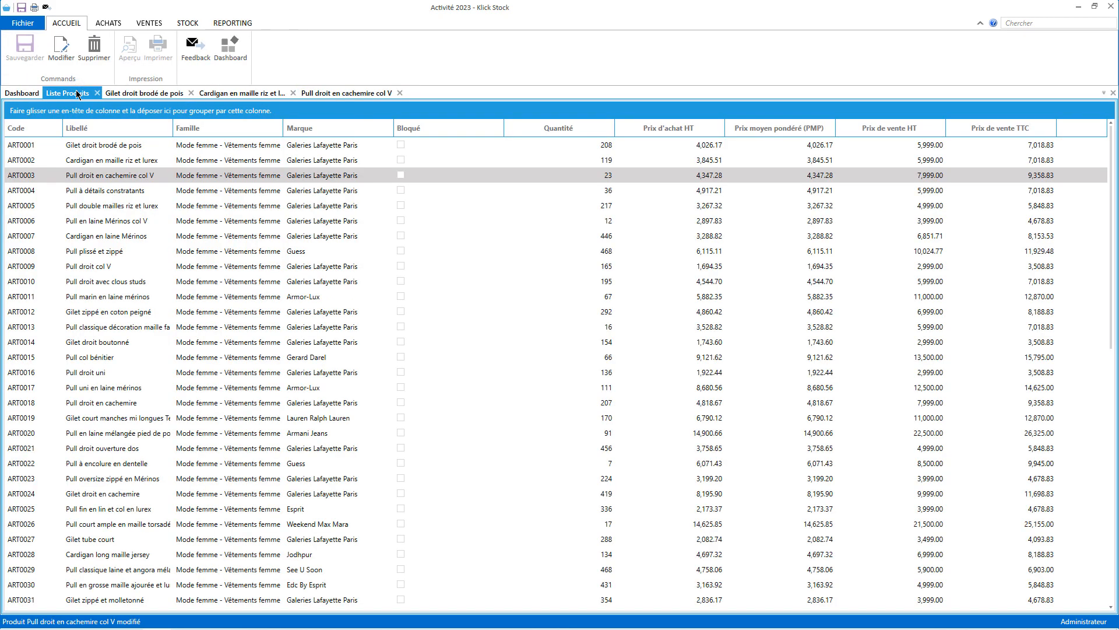
Add two barcodes to Pull à détails contrastants and save it.
double_click(90, 189)
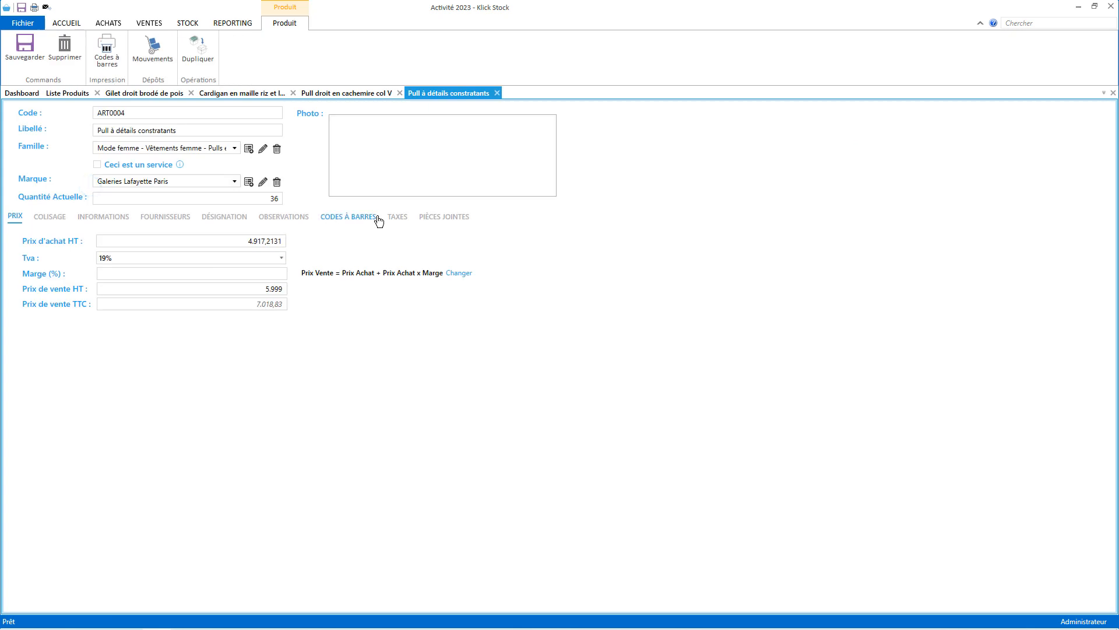
click(373, 218)
click(77, 260)
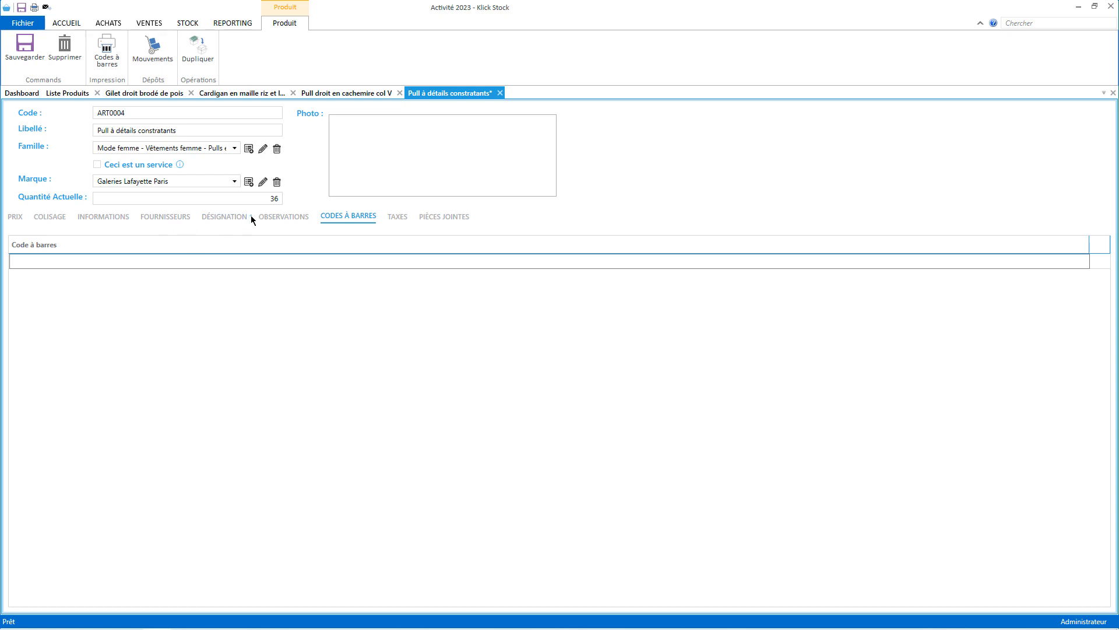
click(284, 217)
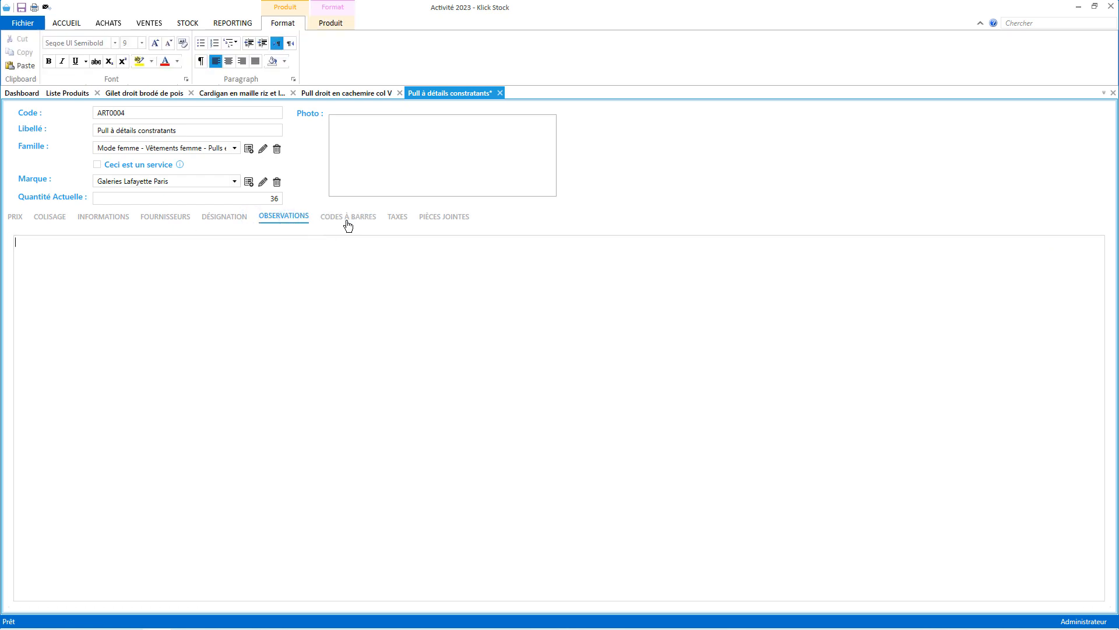
click(348, 216)
click(210, 260)
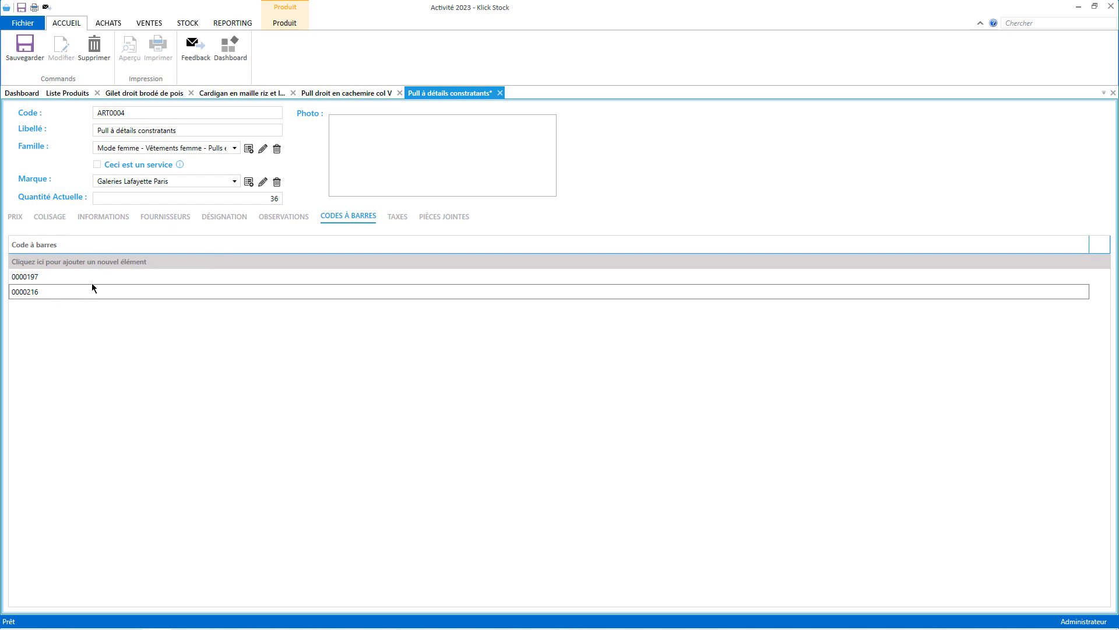
click(25, 63)
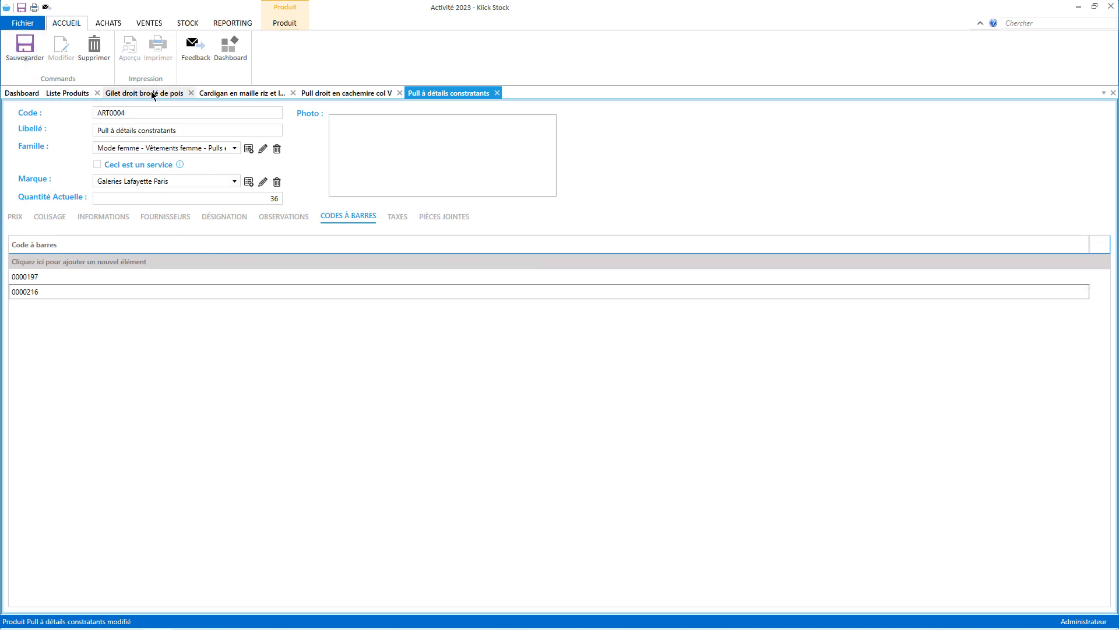
click(72, 94)
Add barcode 0000198 to Pull double mailles riz et lurex and save it.
double_click(192, 205)
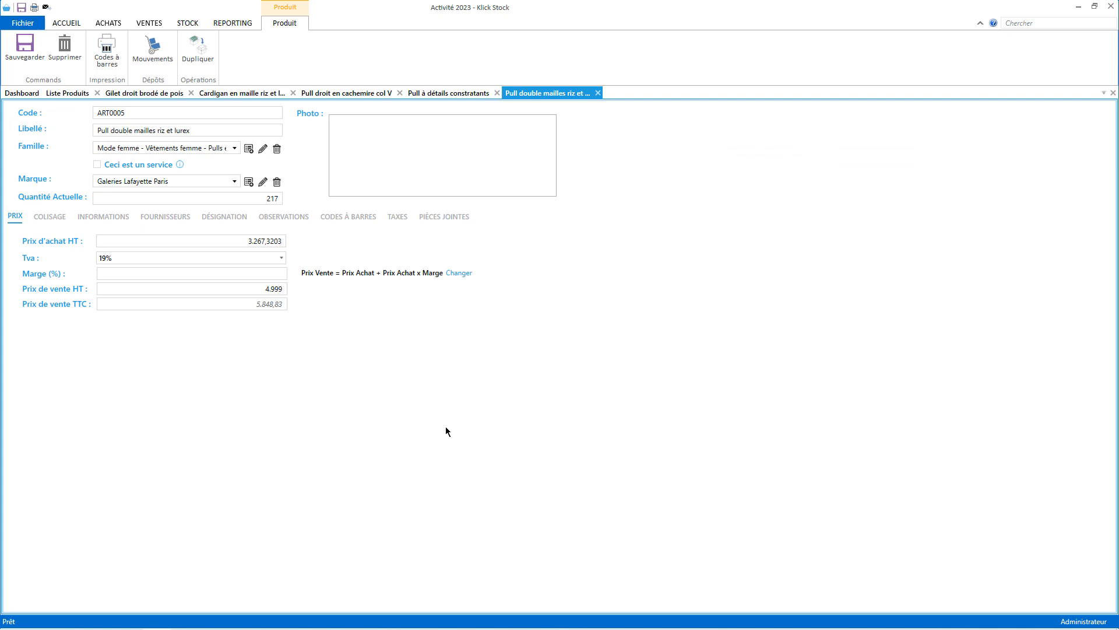
key(ctrl+Tab)
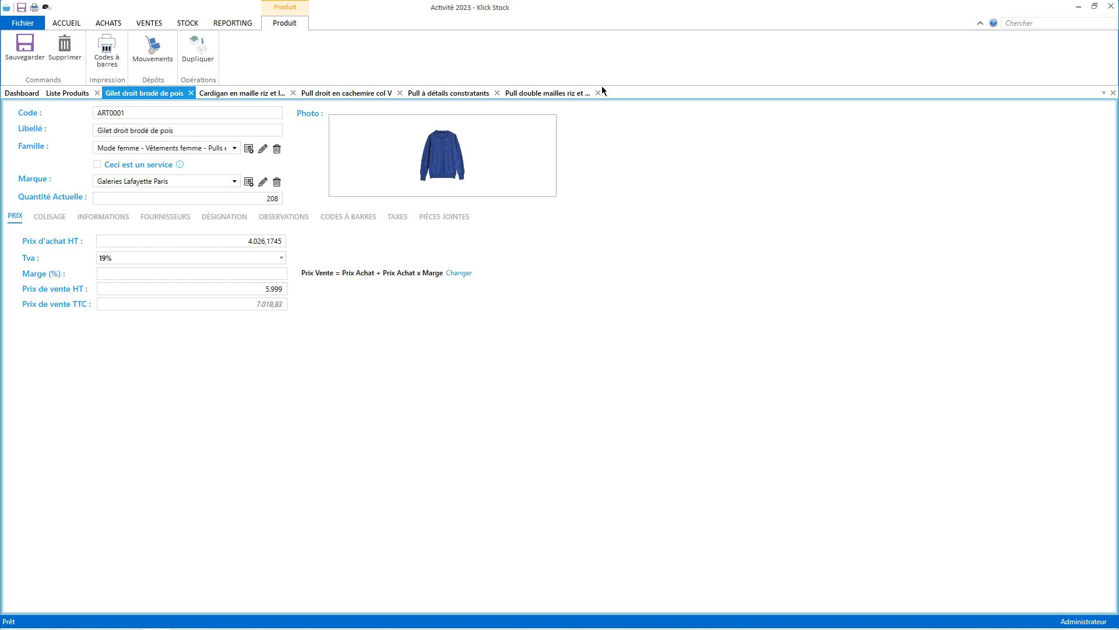
click(582, 92)
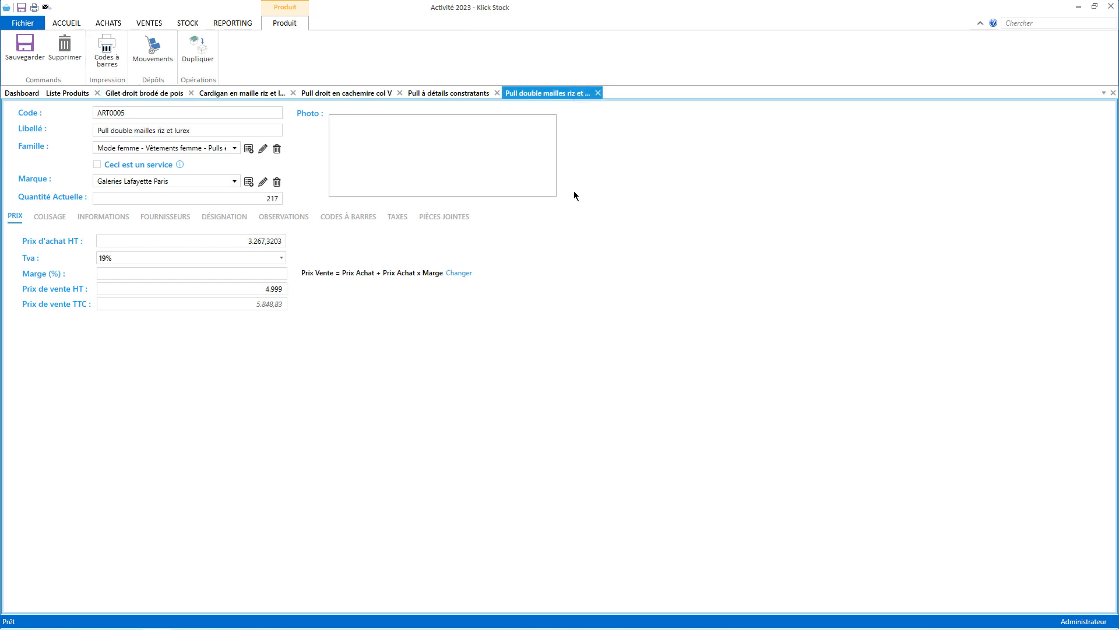
text(0000198)
key(Return)
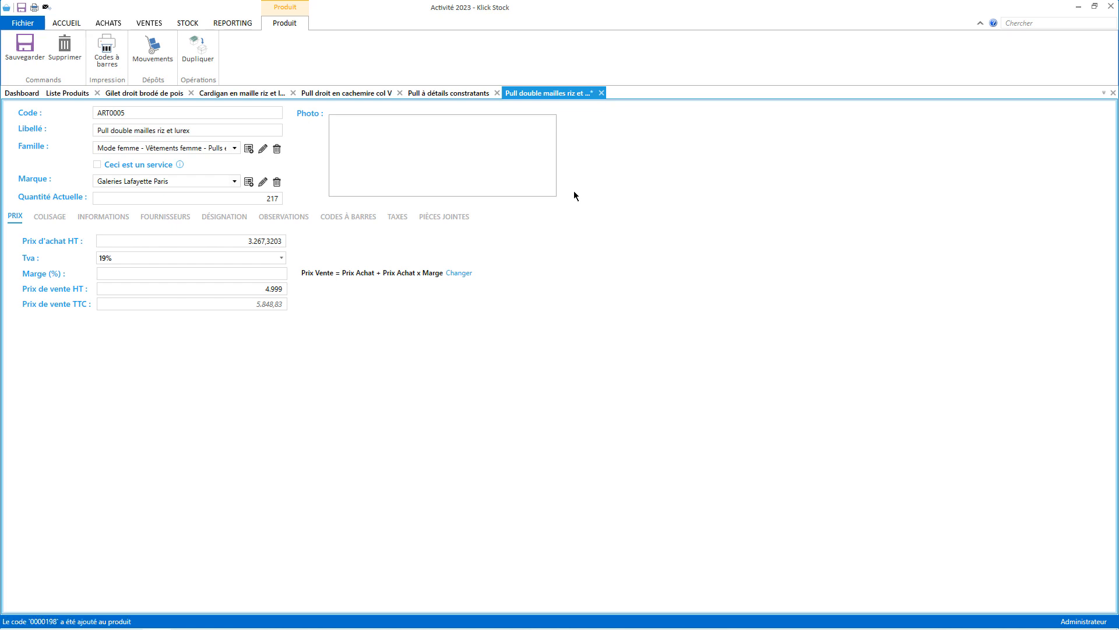
click(34, 57)
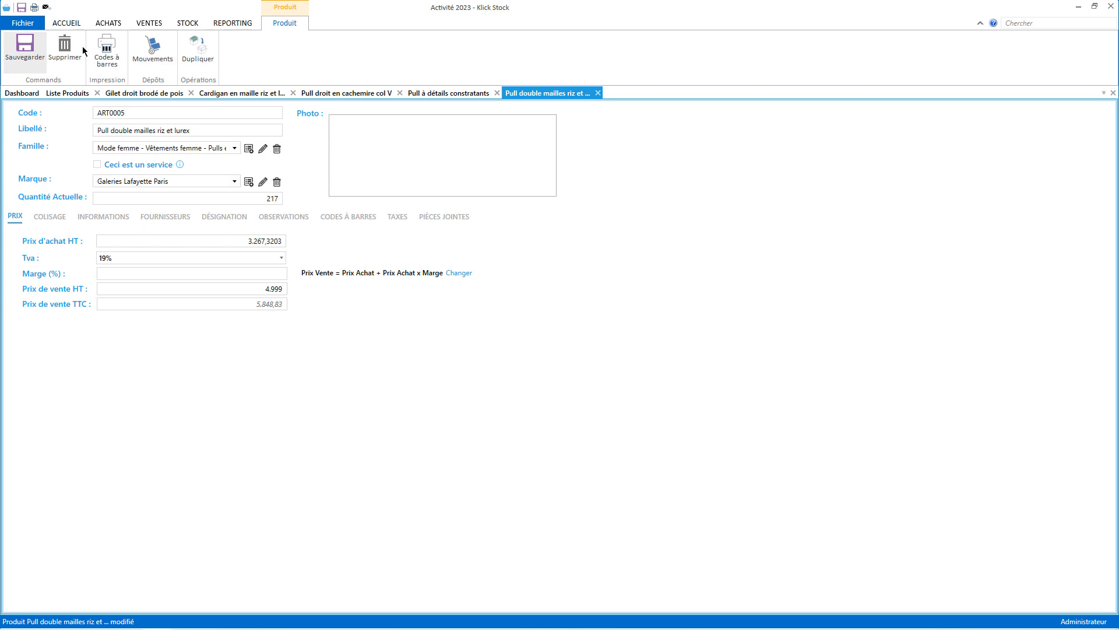
Close all the open product forms.
click(1113, 92)
click(1113, 92)
click(1113, 92)
click(1113, 92)
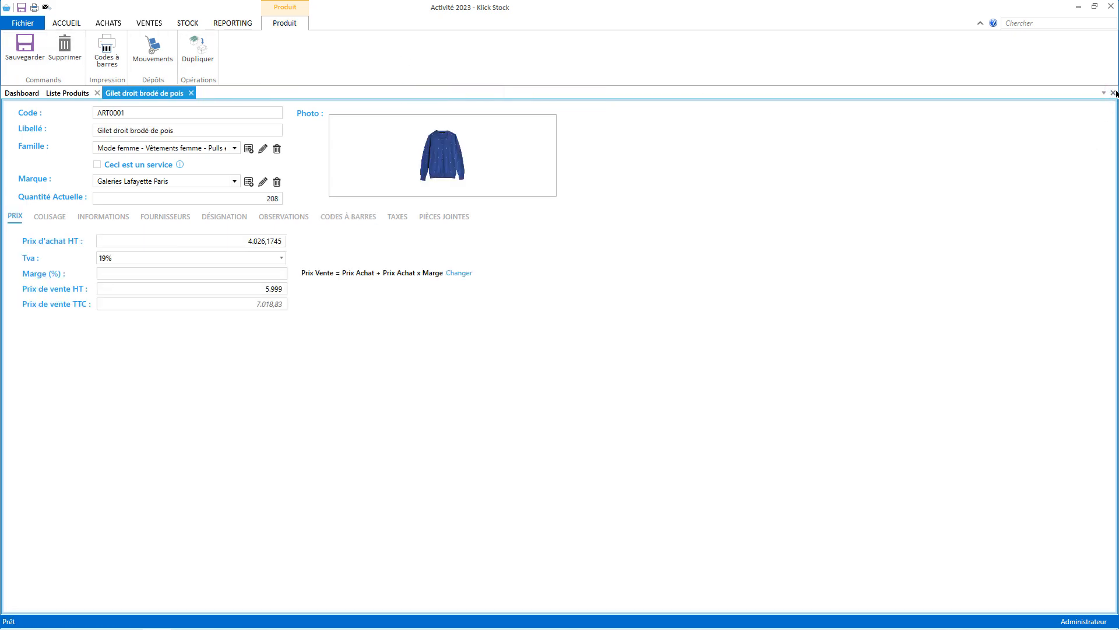
click(1113, 92)
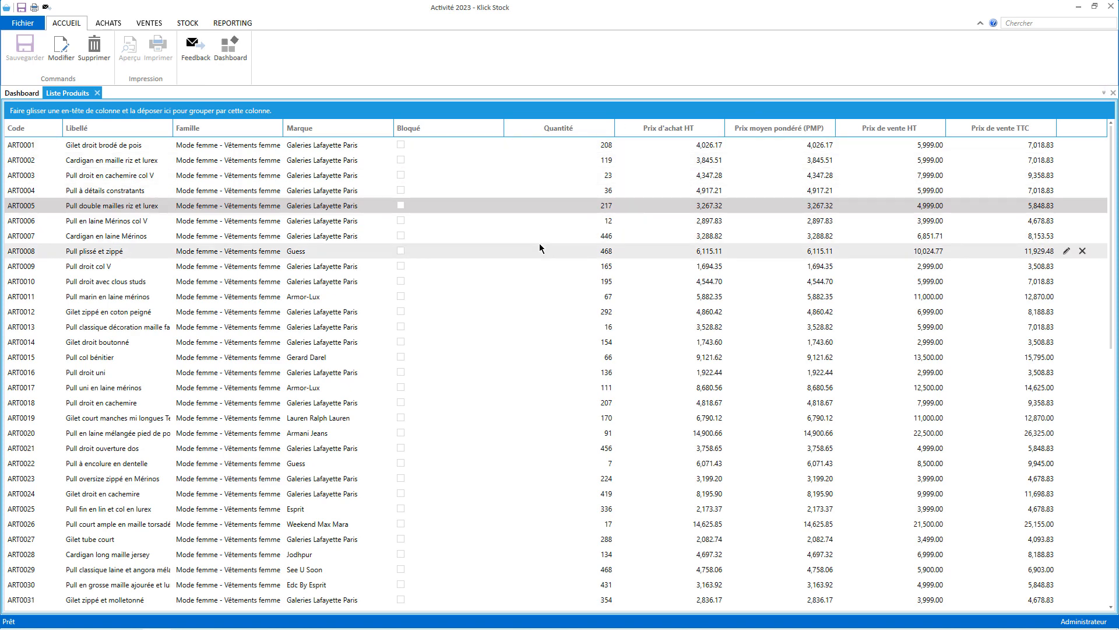
Close the product list and start a new counter sale.
click(98, 94)
click(150, 22)
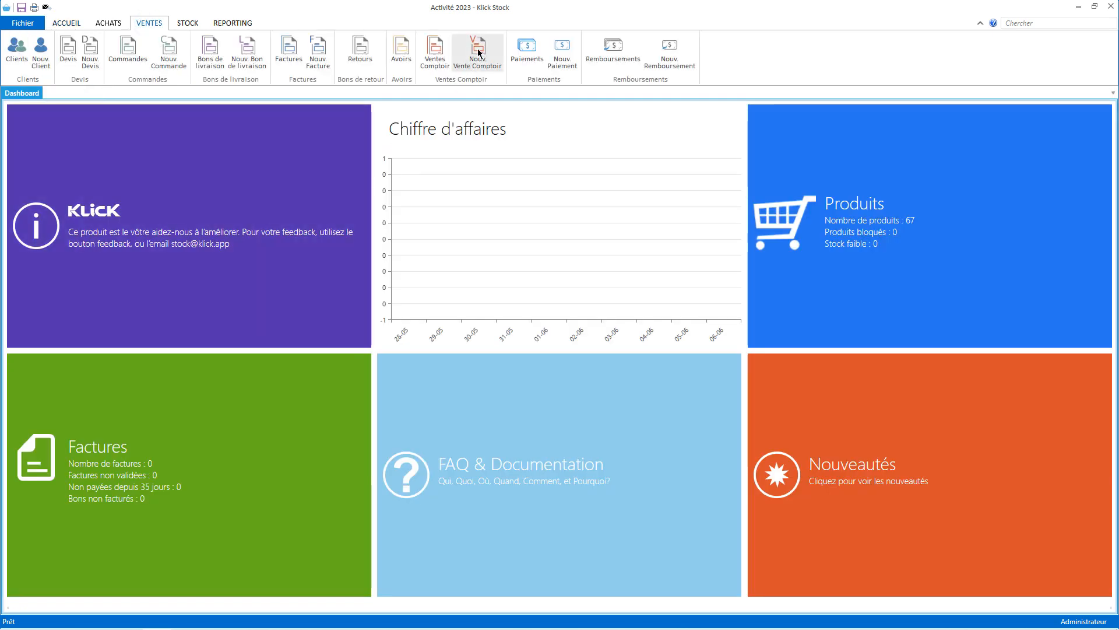
click(478, 52)
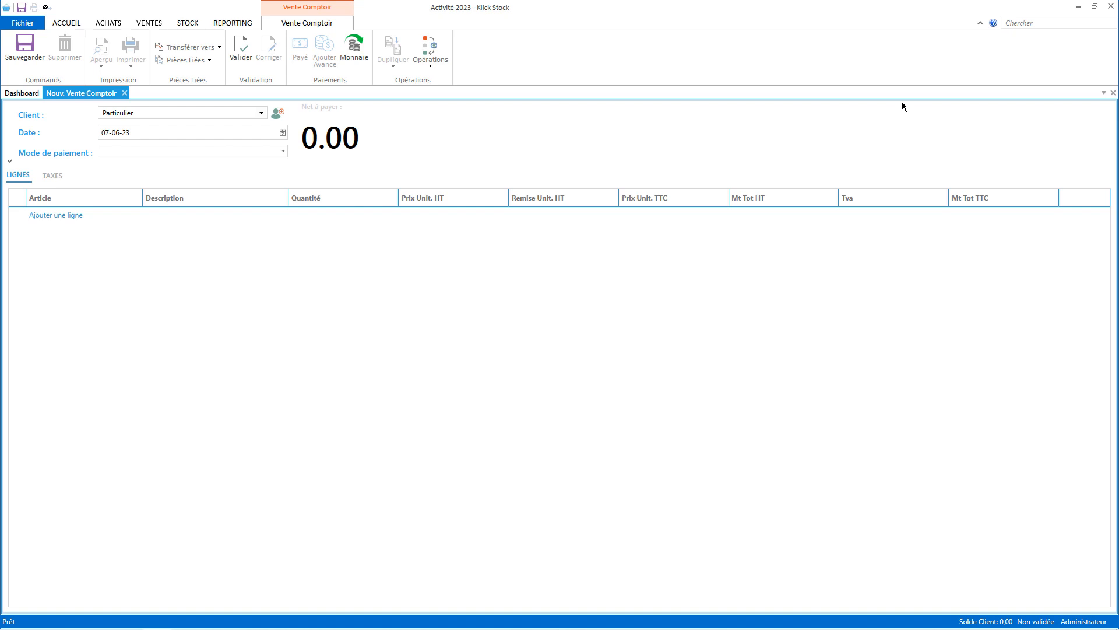
Scan ART0001, ART0002 and ART0003 into the sale, totalling 23,796.43.
key(Return)
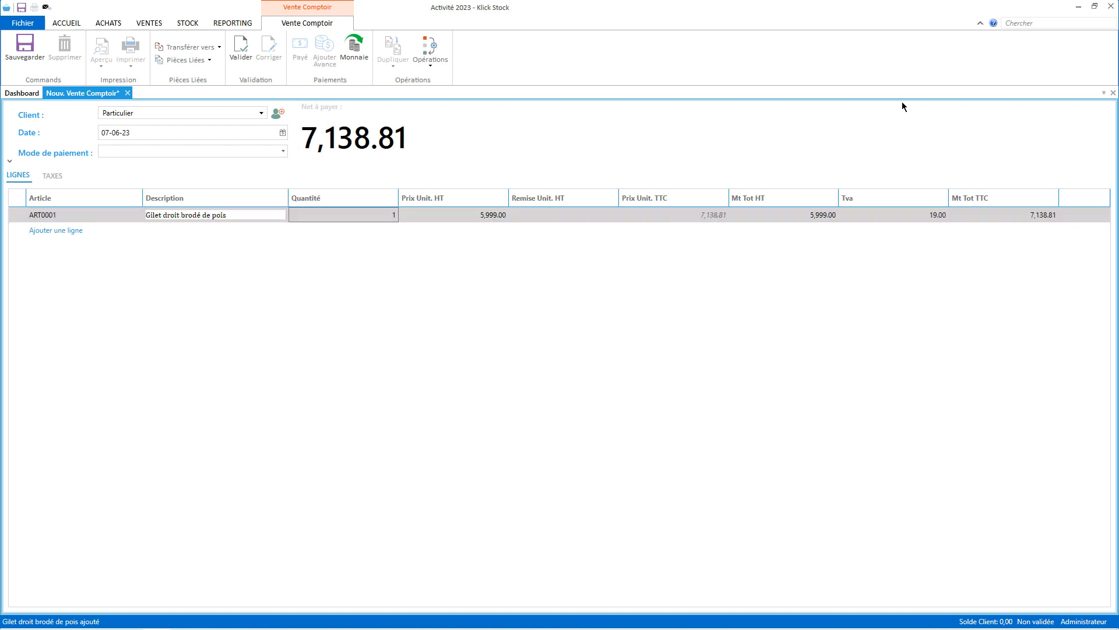
key(Return)
key(Return)
text(0000233)
key(Return)
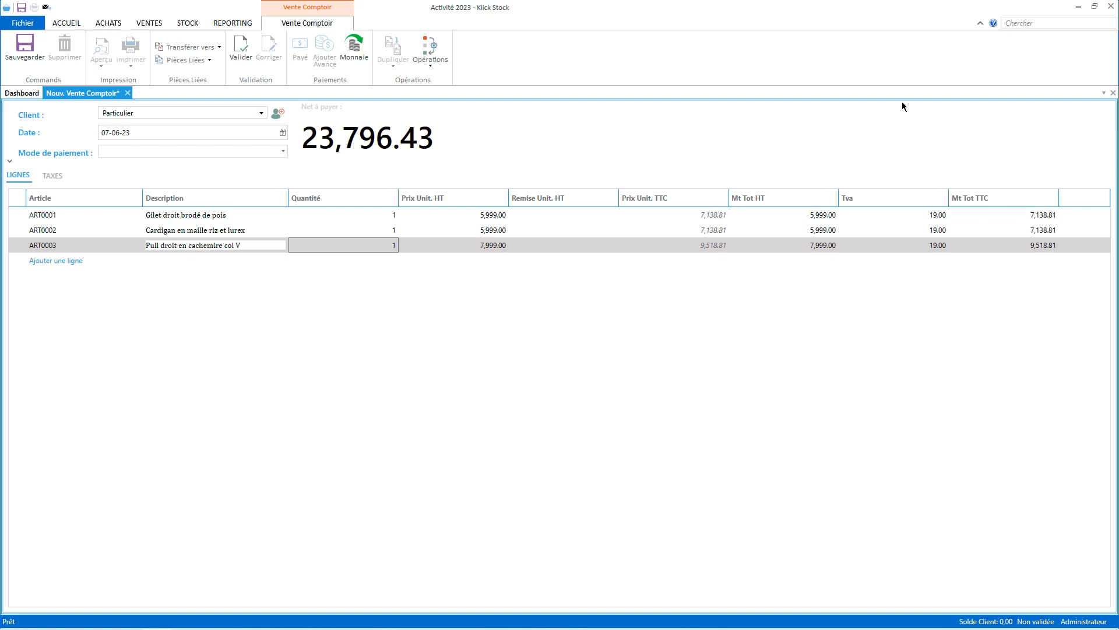
text(0000208)
key(Return)
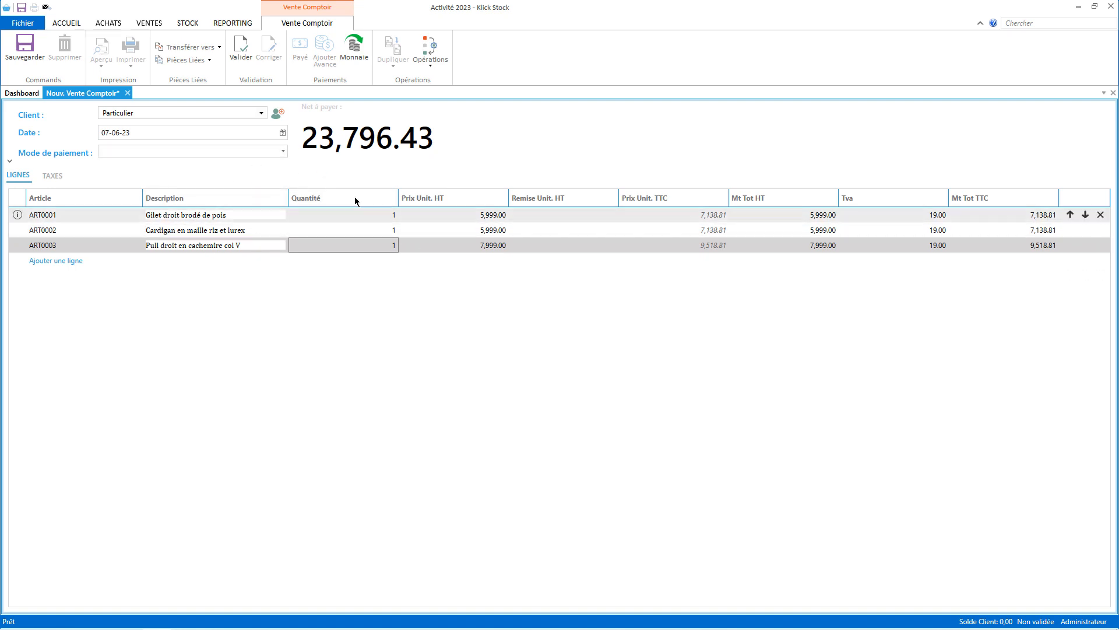
click(18, 215)
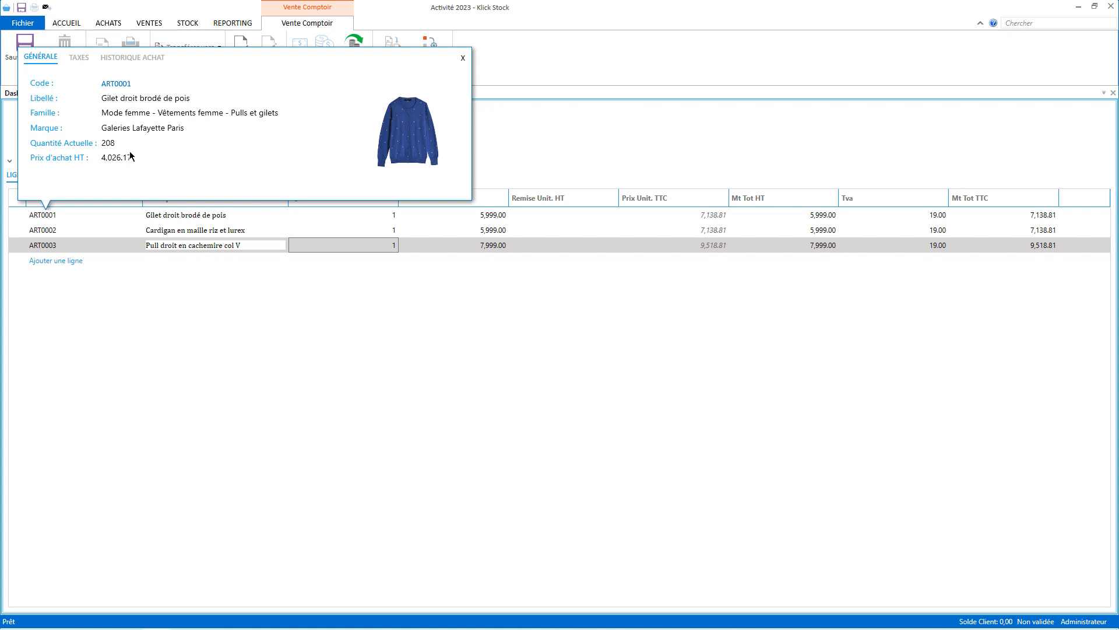
click(464, 58)
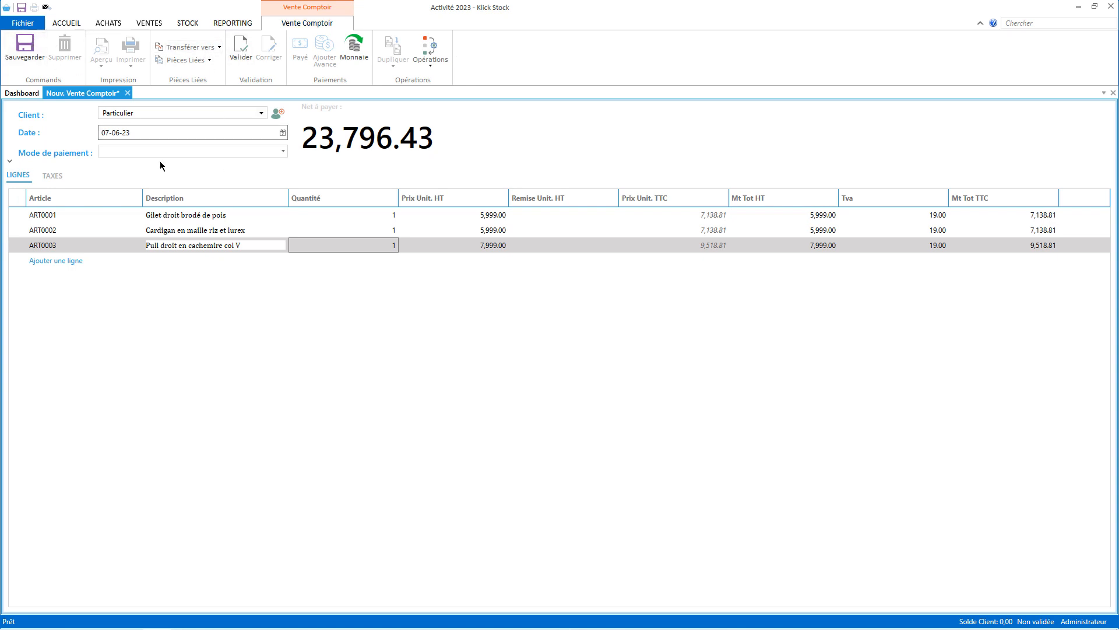
Validate sale VC0002/23, mark it paid at 23,796.43, and close its tab.
click(248, 49)
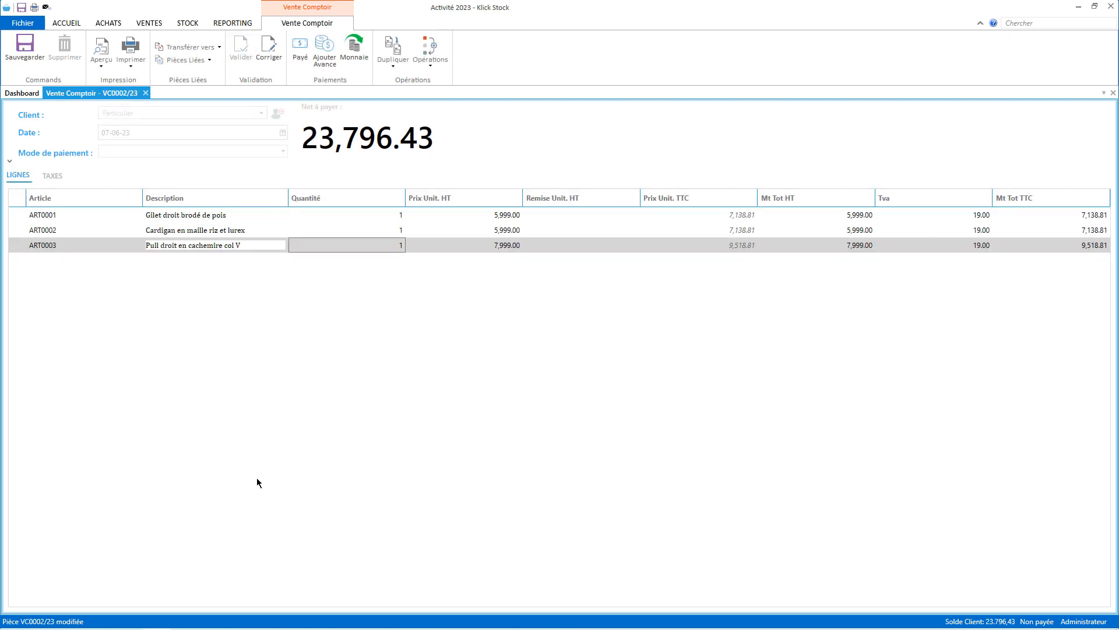
click(304, 51)
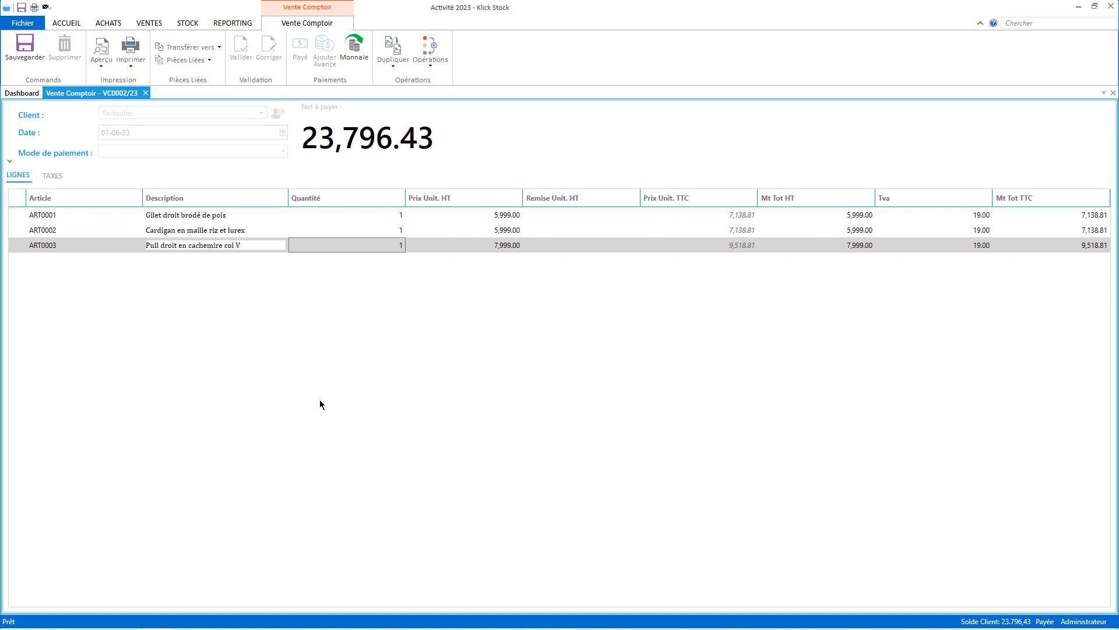
click(145, 92)
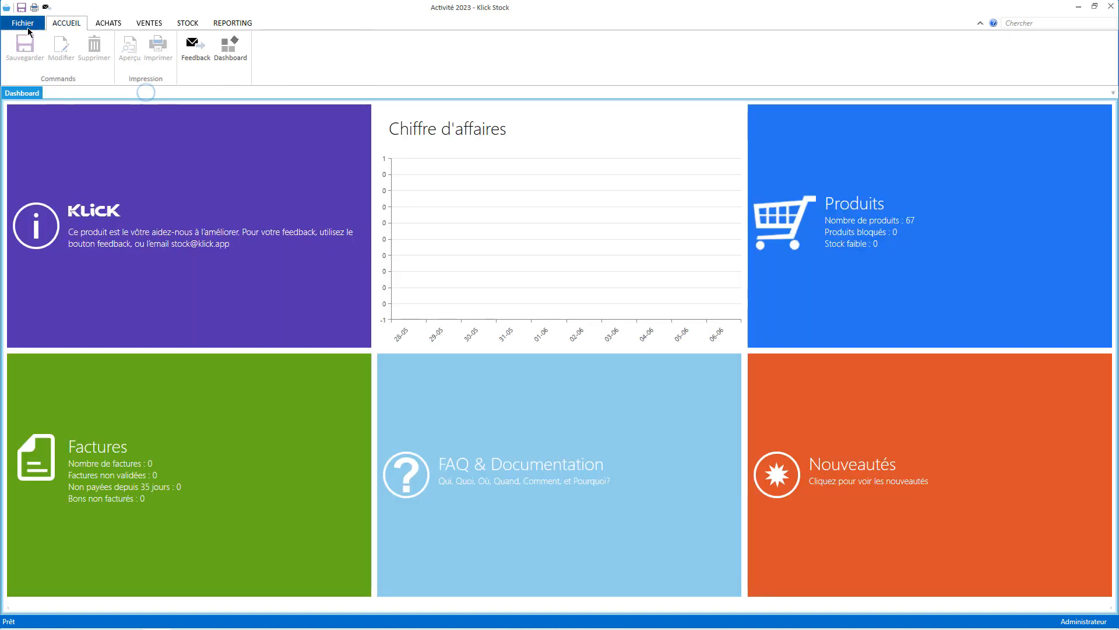
Enable auto-start, auto-pay, change calculator and auto-close for counter sales, then save.
click(26, 26)
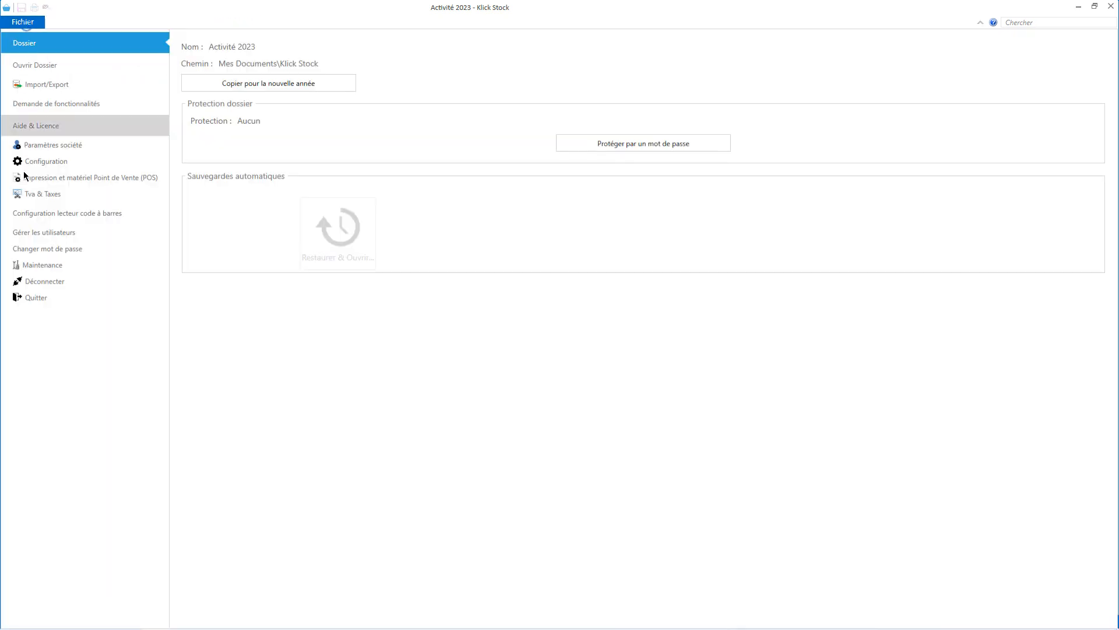
click(61, 162)
click(407, 193)
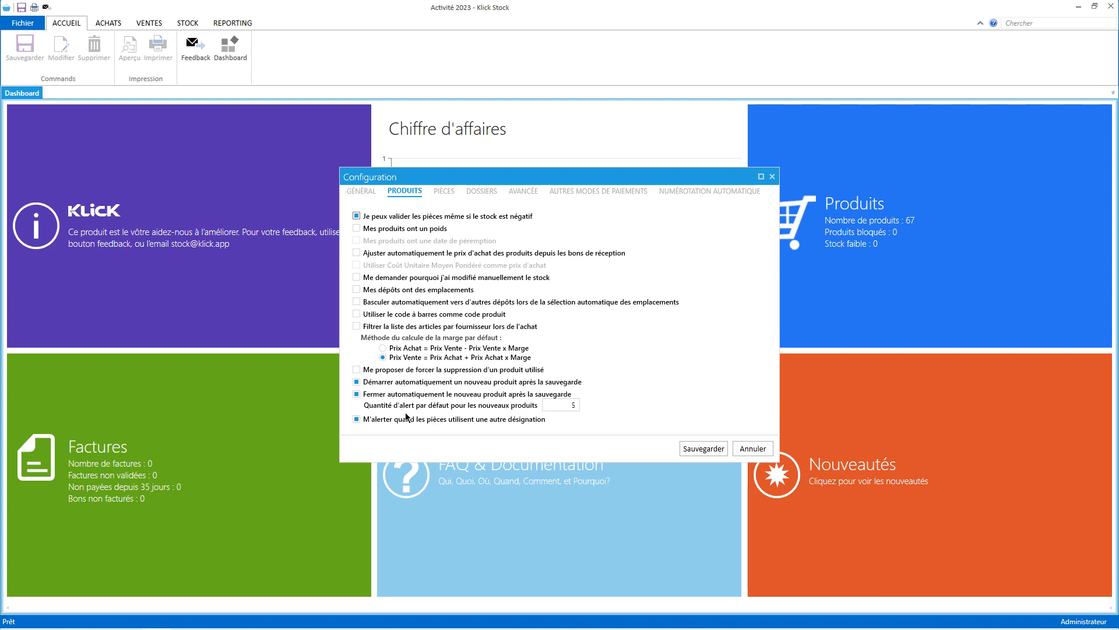
click(442, 192)
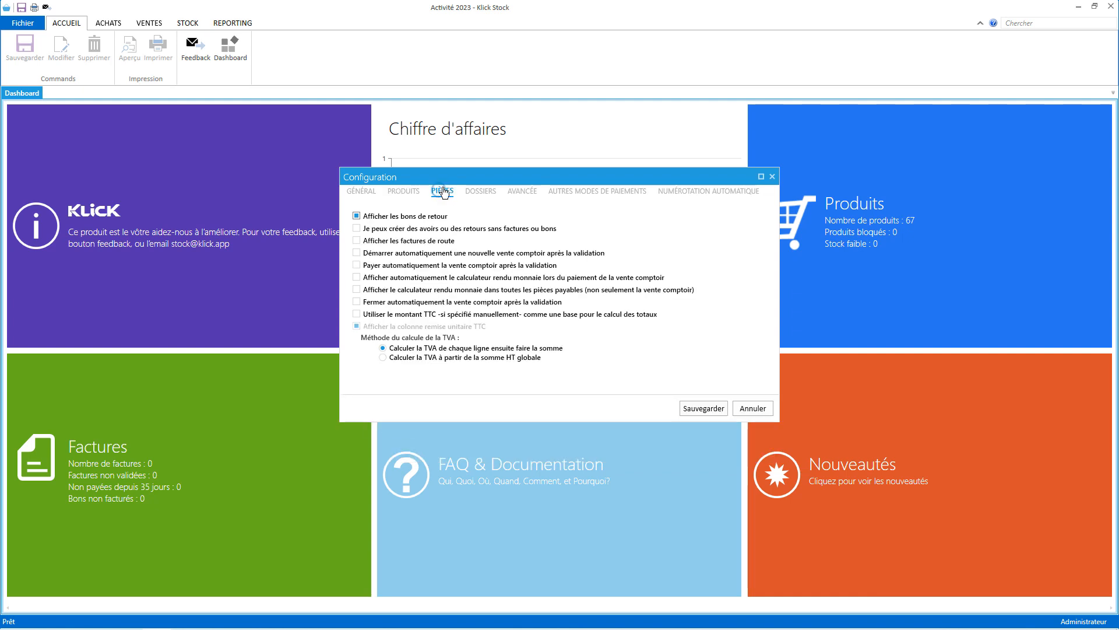
click(405, 255)
click(402, 268)
click(370, 277)
click(392, 303)
click(705, 407)
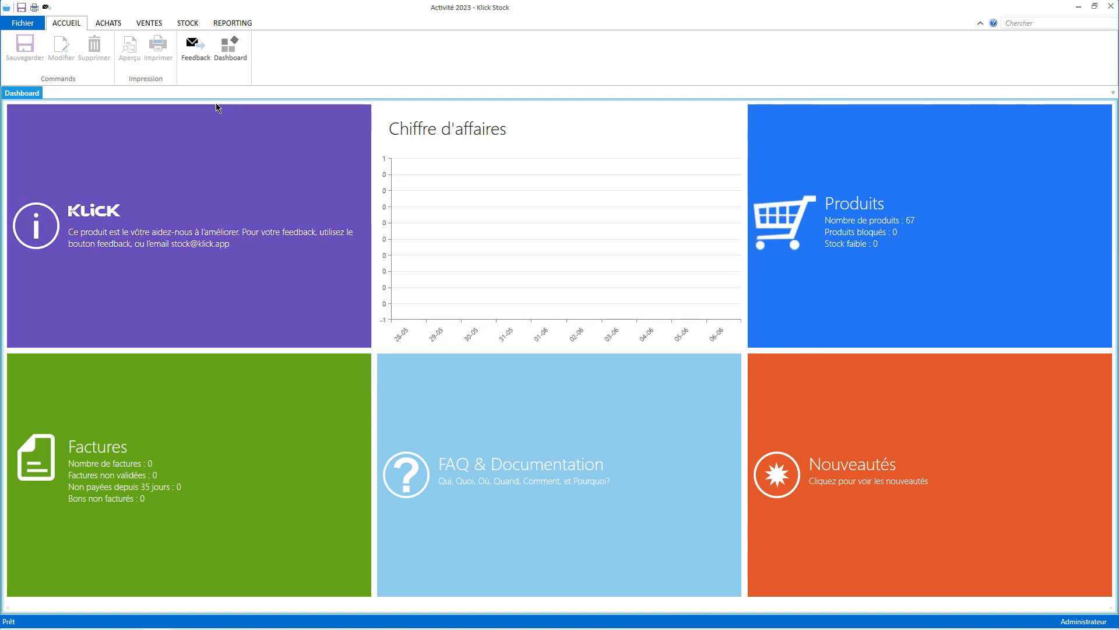
Start counter sale VC0003/23 and scan three articles, including barcode 0000269.
click(149, 23)
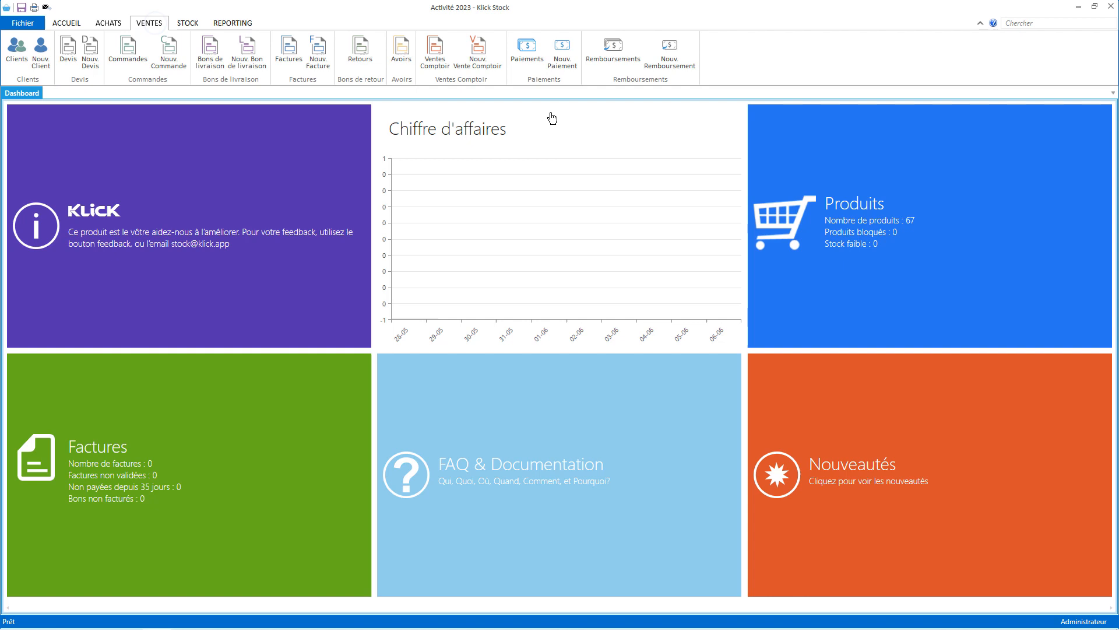
click(478, 52)
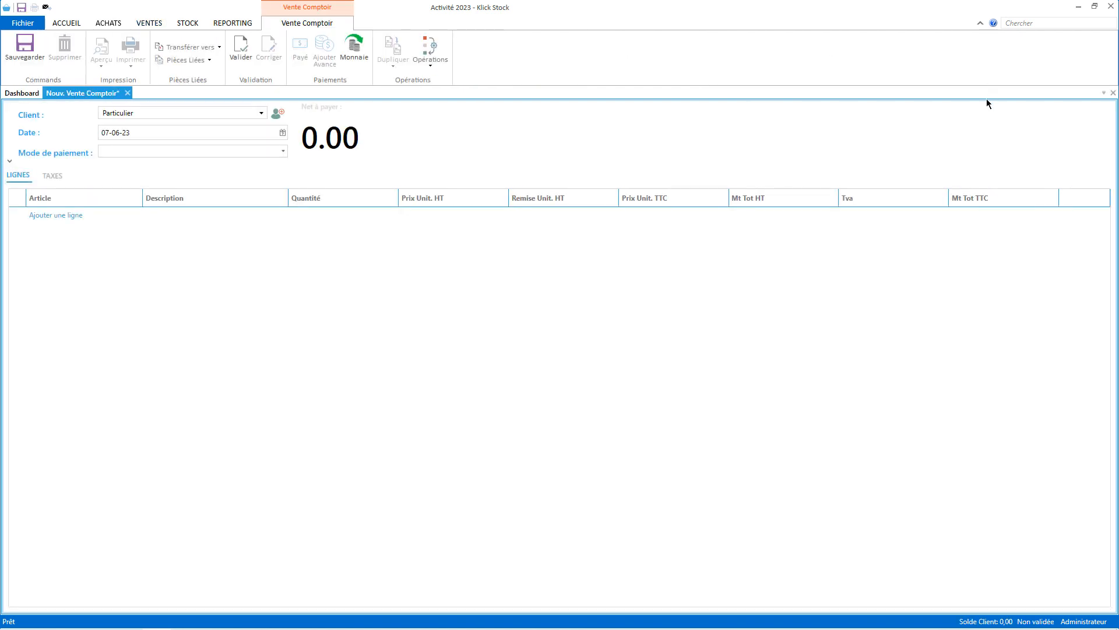
text(0000269)
key(Return)
key(Return)
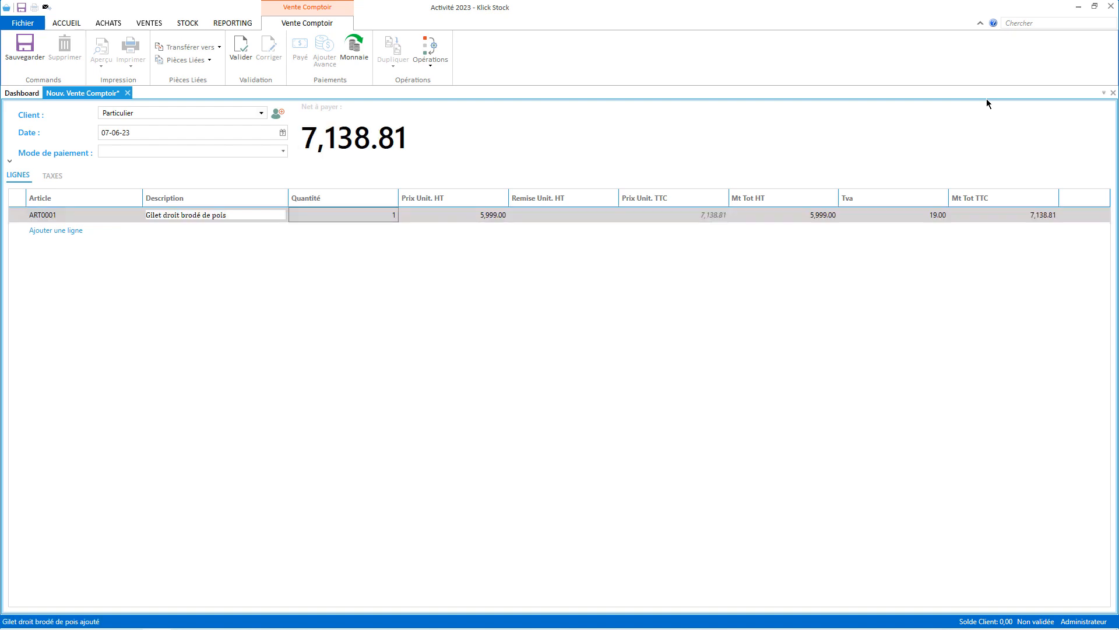
key(Return)
key(Return)
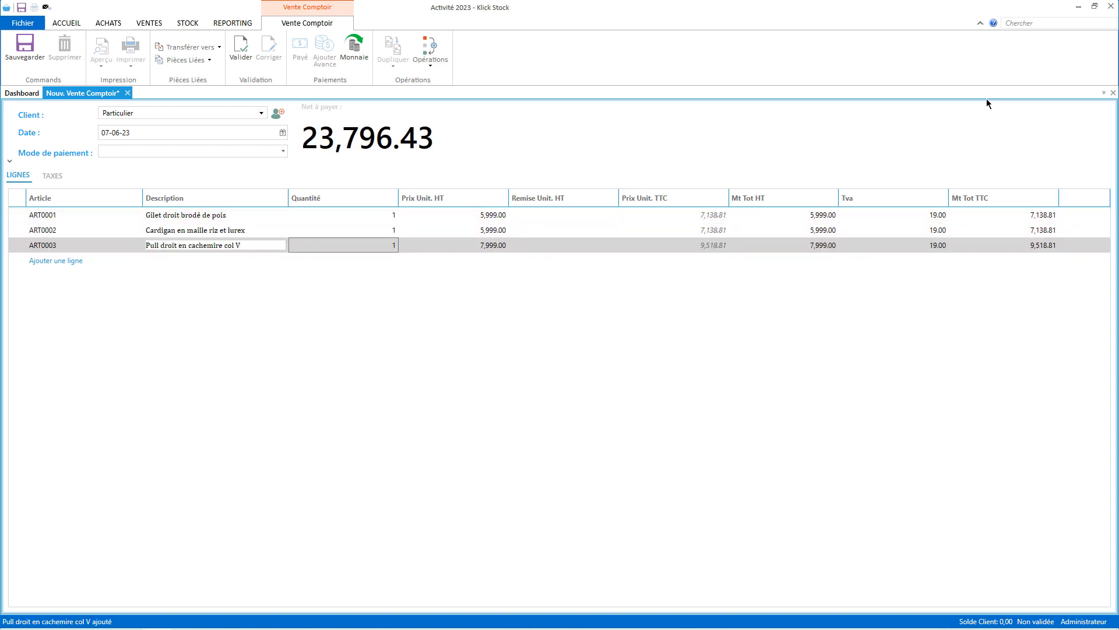
Validate the sale and pay 25000, leaving 1,203.57 change.
click(245, 49)
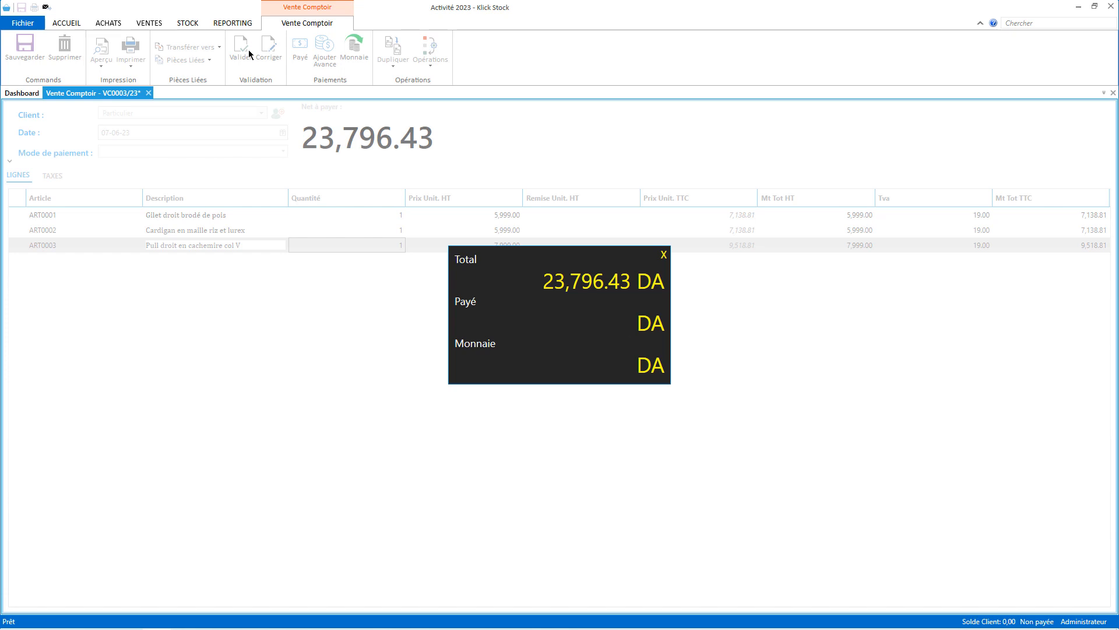
text(25000)
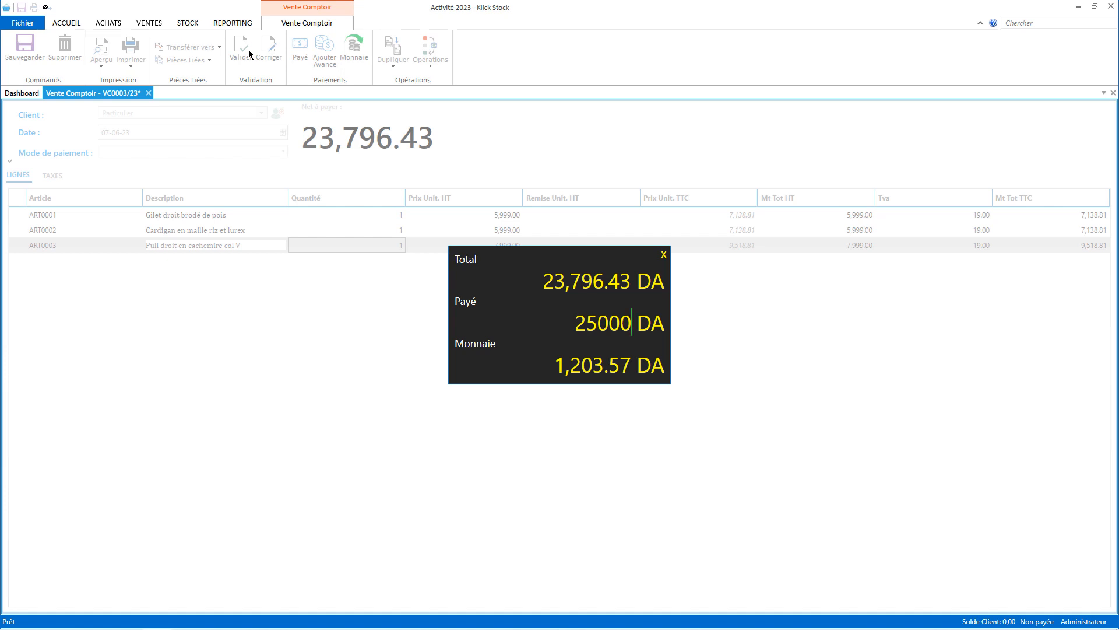
key(Return)
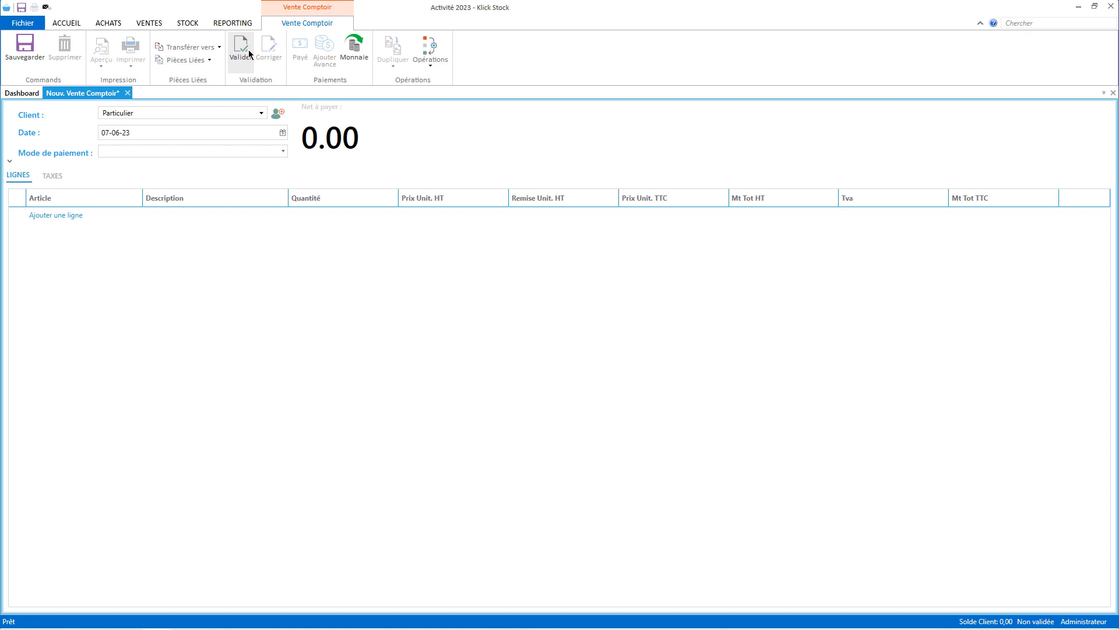
Open sale VC0001/23, review its print preview, then go to the Fichier area.
click(150, 22)
click(440, 58)
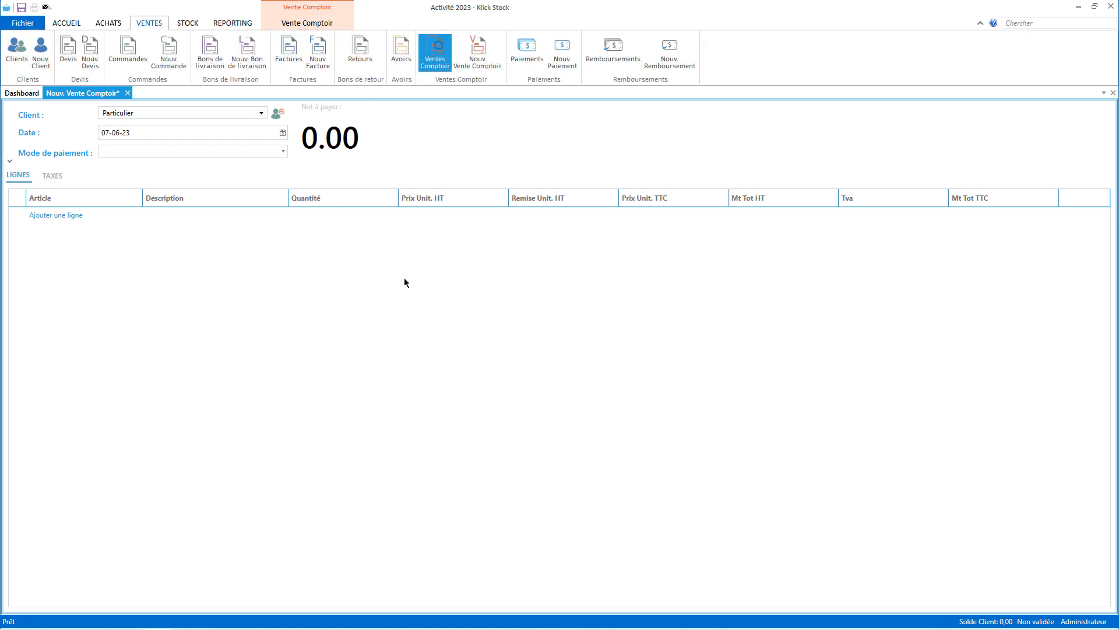
double_click(229, 150)
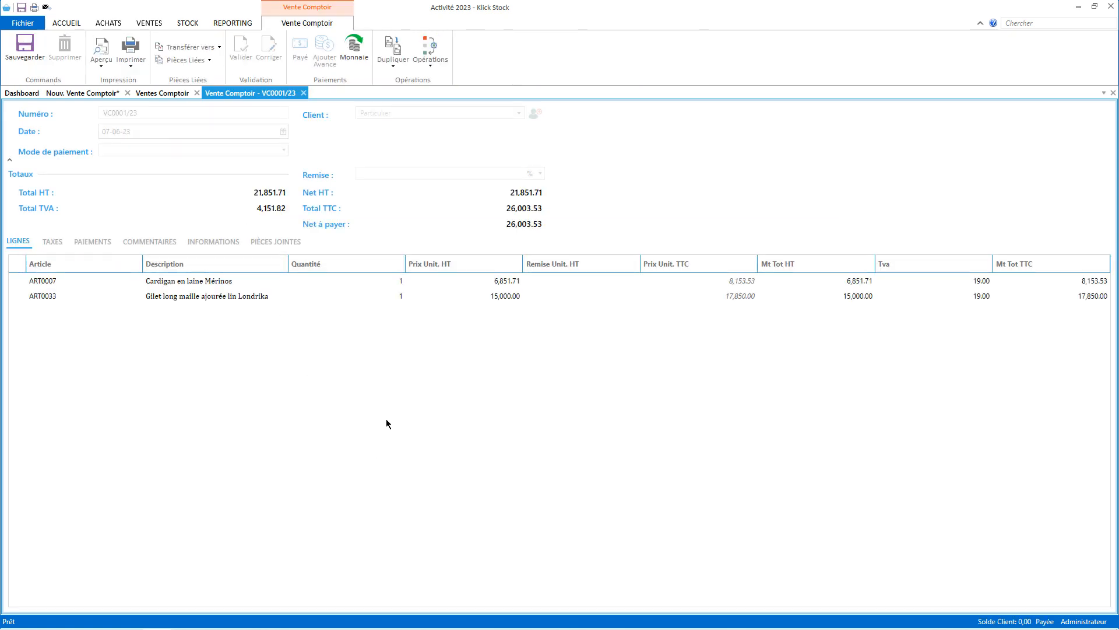
click(104, 51)
scroll(596, 319, down, 5)
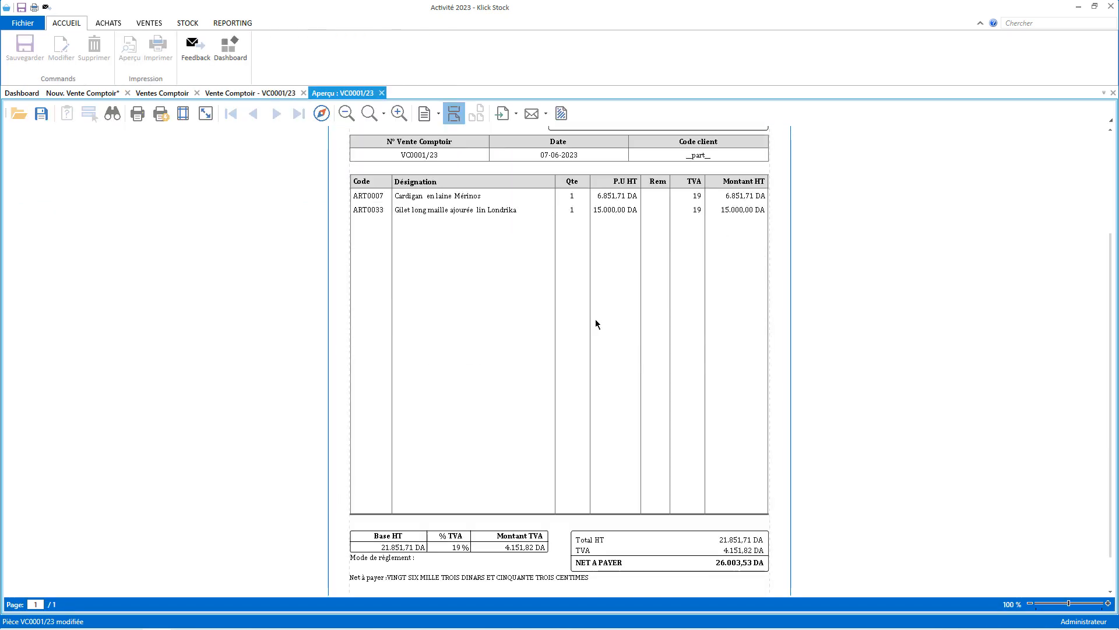
scroll(596, 319, up, 4)
scroll(595, 324, up, 1)
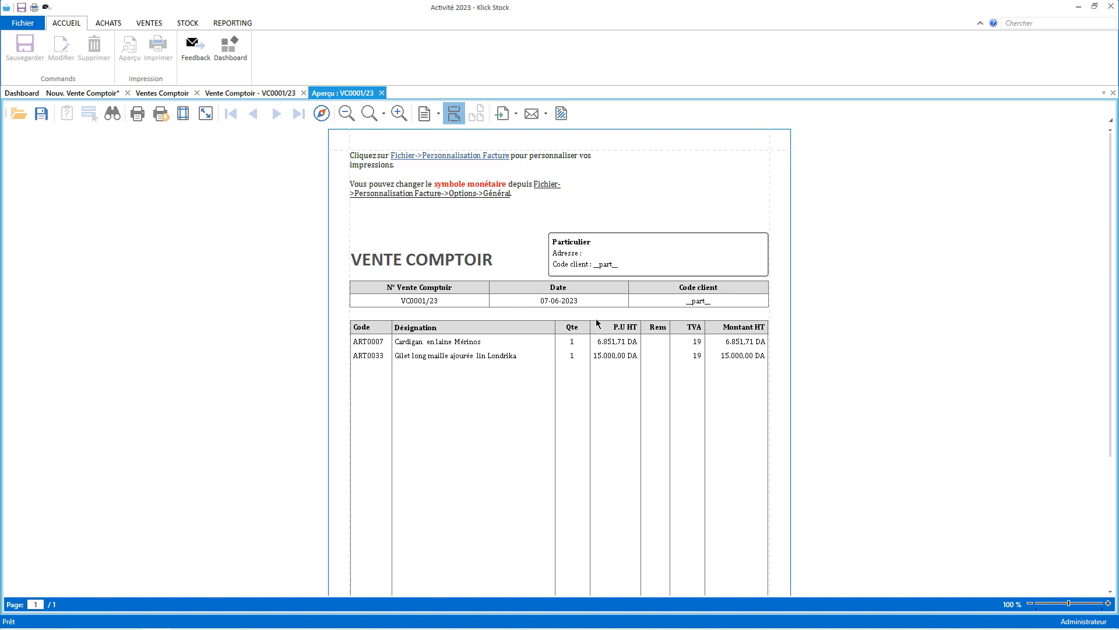
click(382, 93)
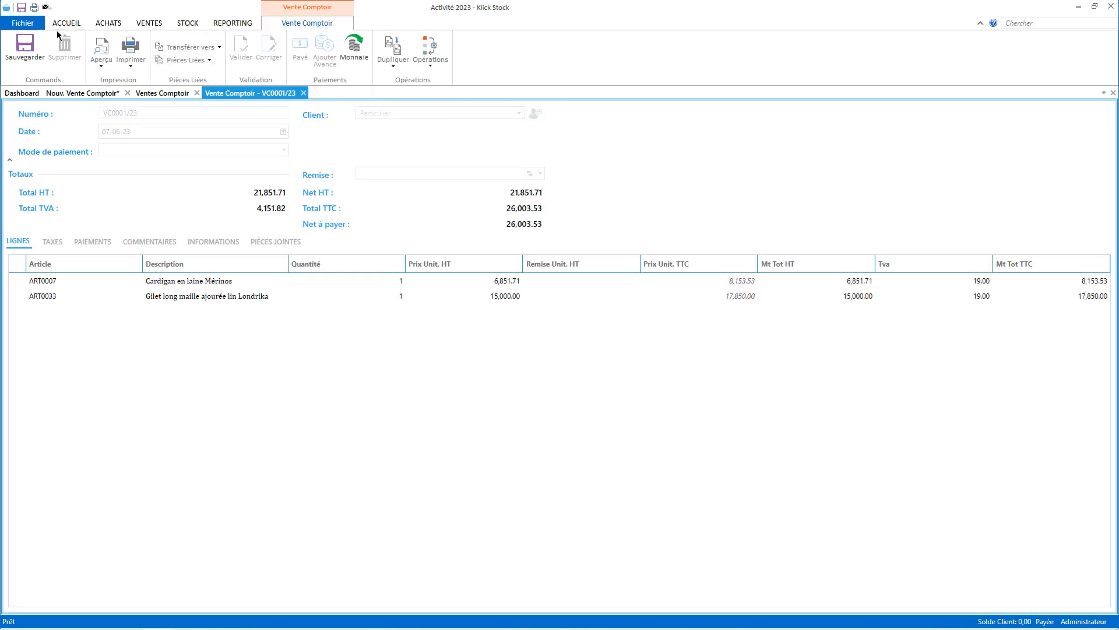
click(29, 24)
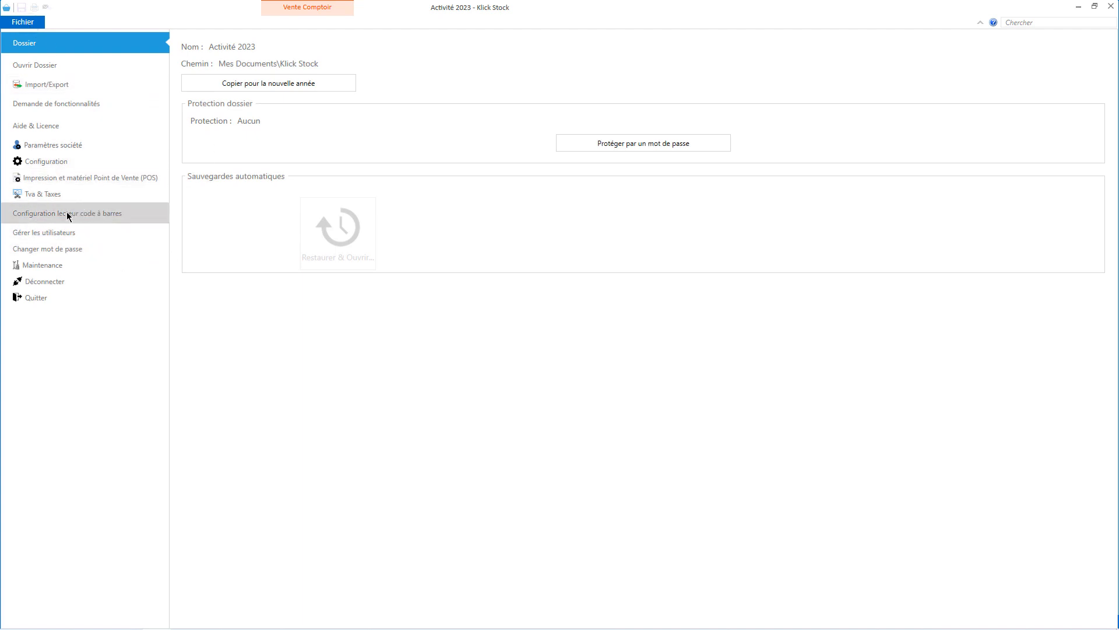
Enable receipt ticket printing in the ticket printer settings and save.
click(59, 179)
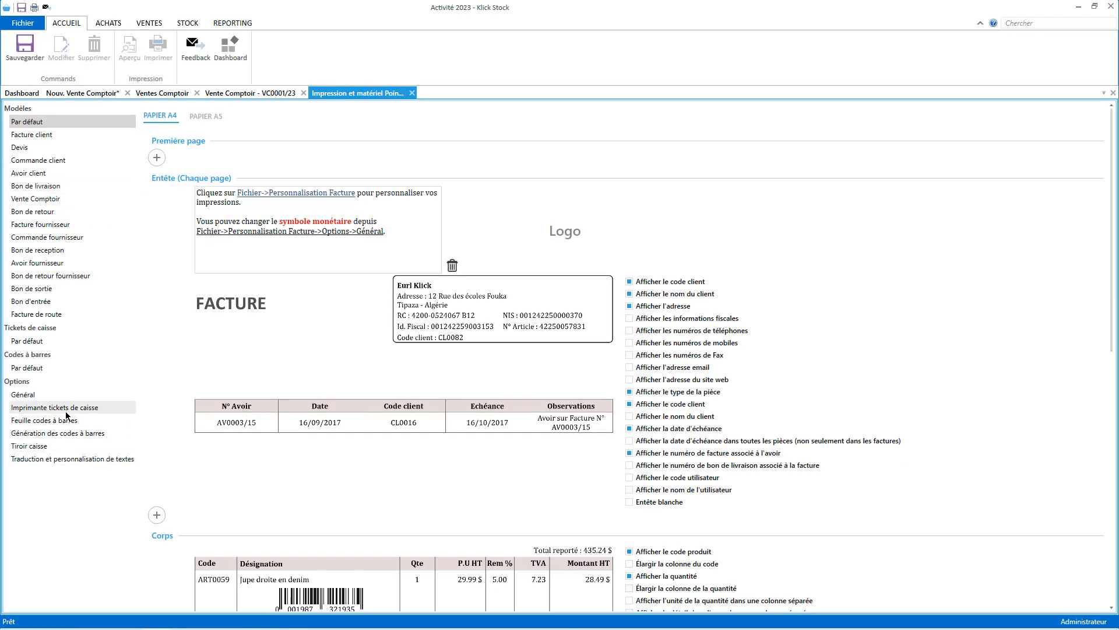
click(66, 411)
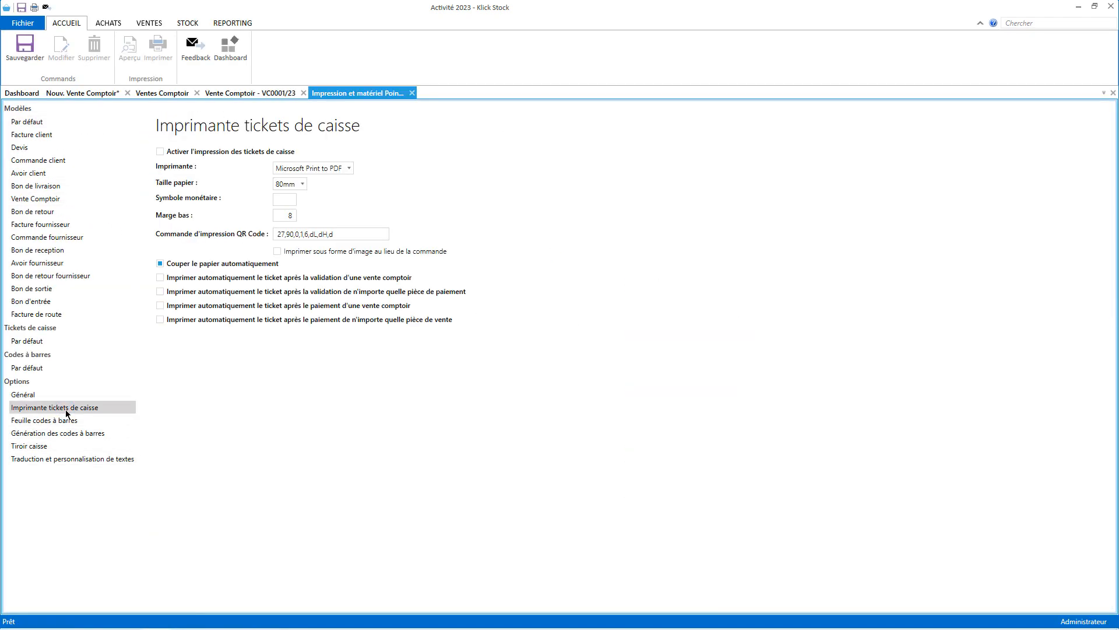
click(192, 152)
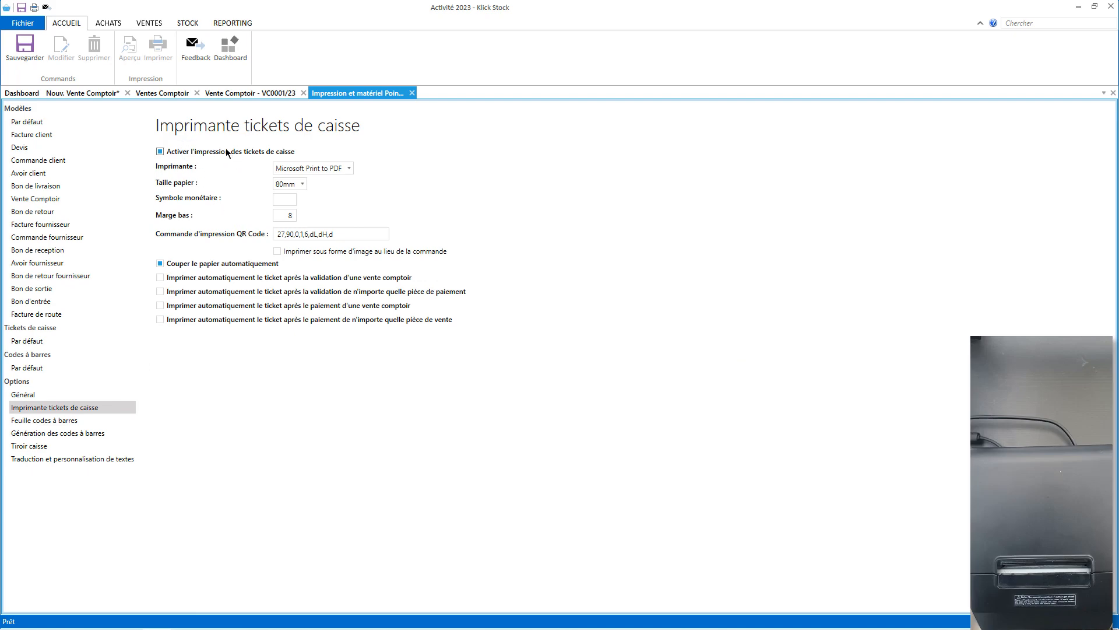
click(24, 48)
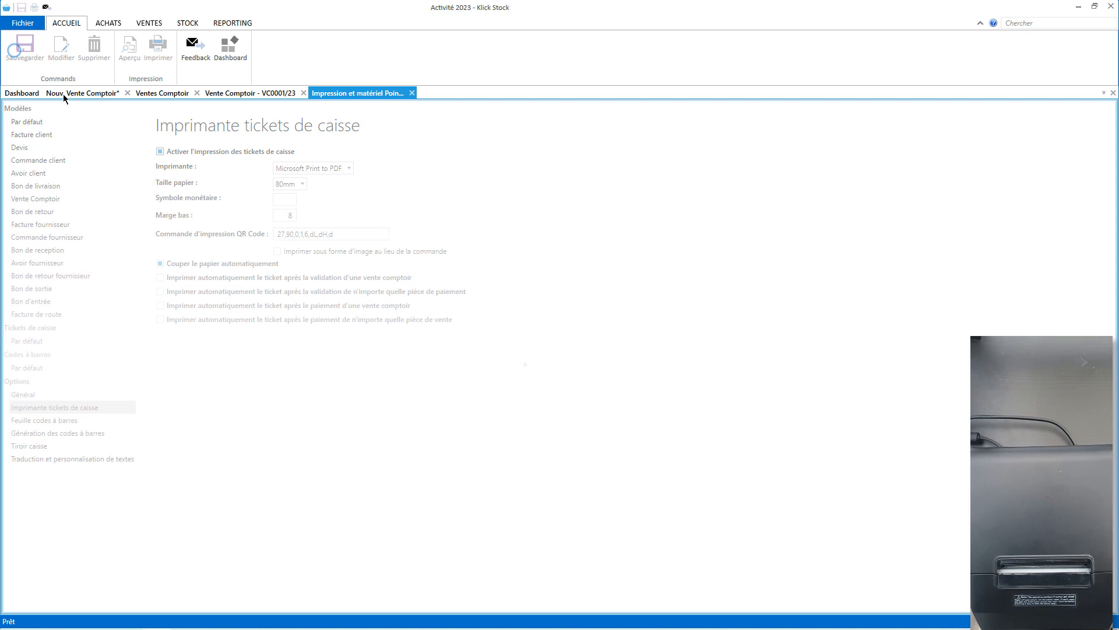
Print a receipt ticket for sale VC0001/23, then return to printer settings.
click(249, 92)
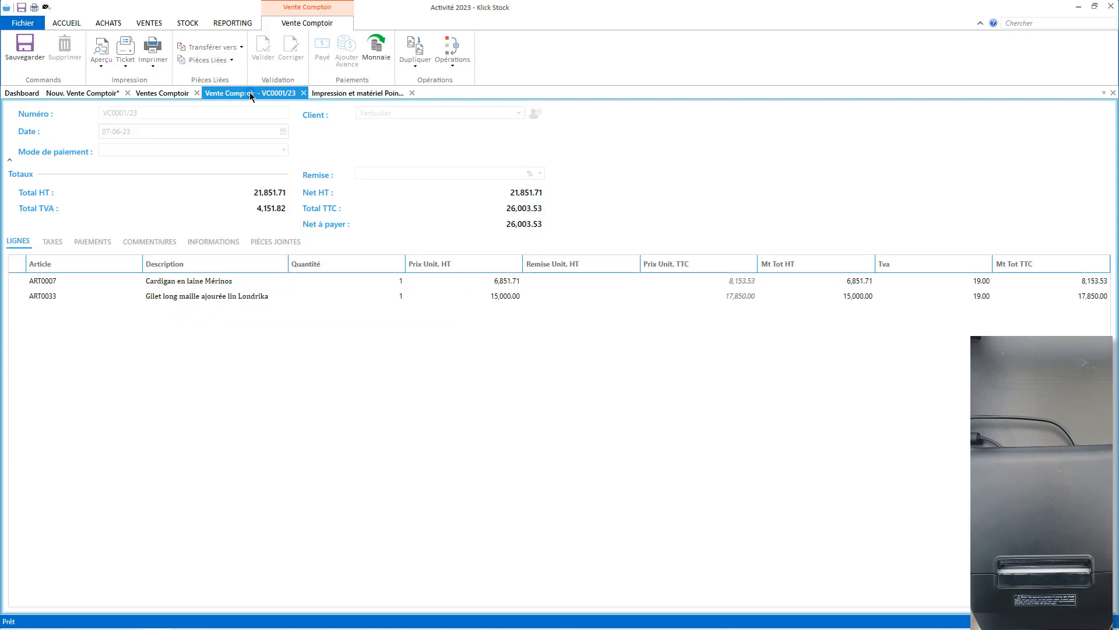
click(126, 51)
click(338, 95)
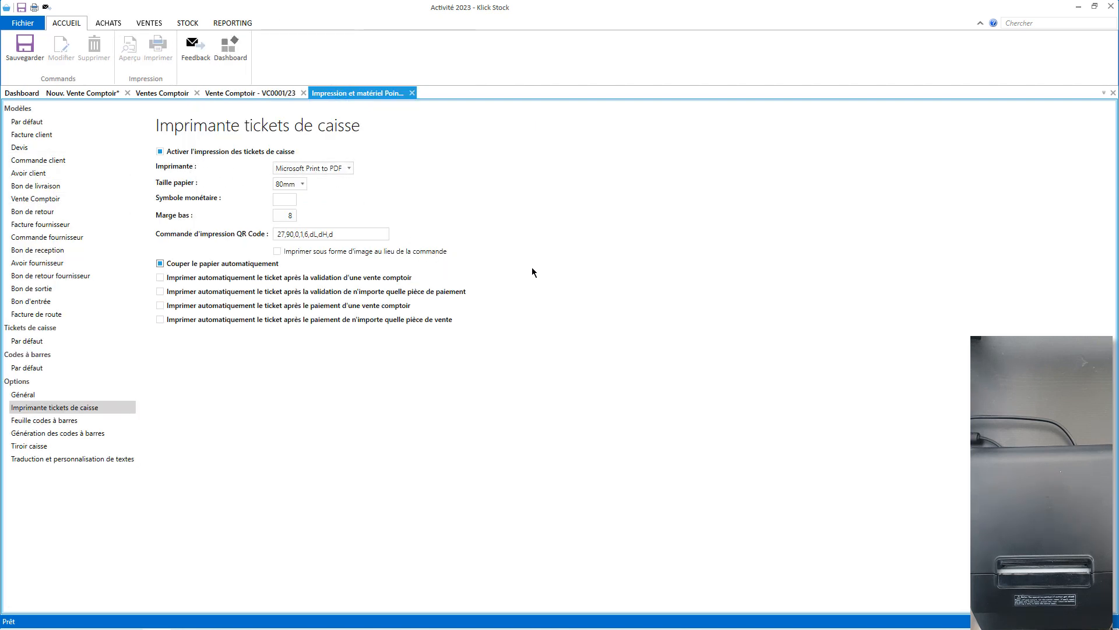
Launch Notepad (Bloc-notes) and type 'test'.
key(super)
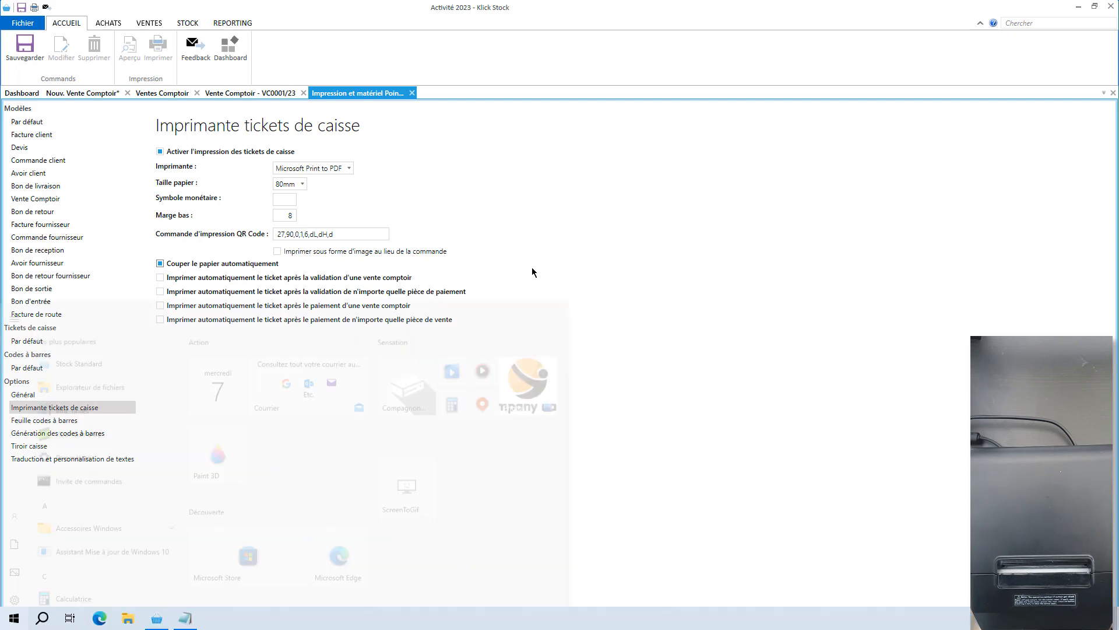
text(bloc)
key(Return)
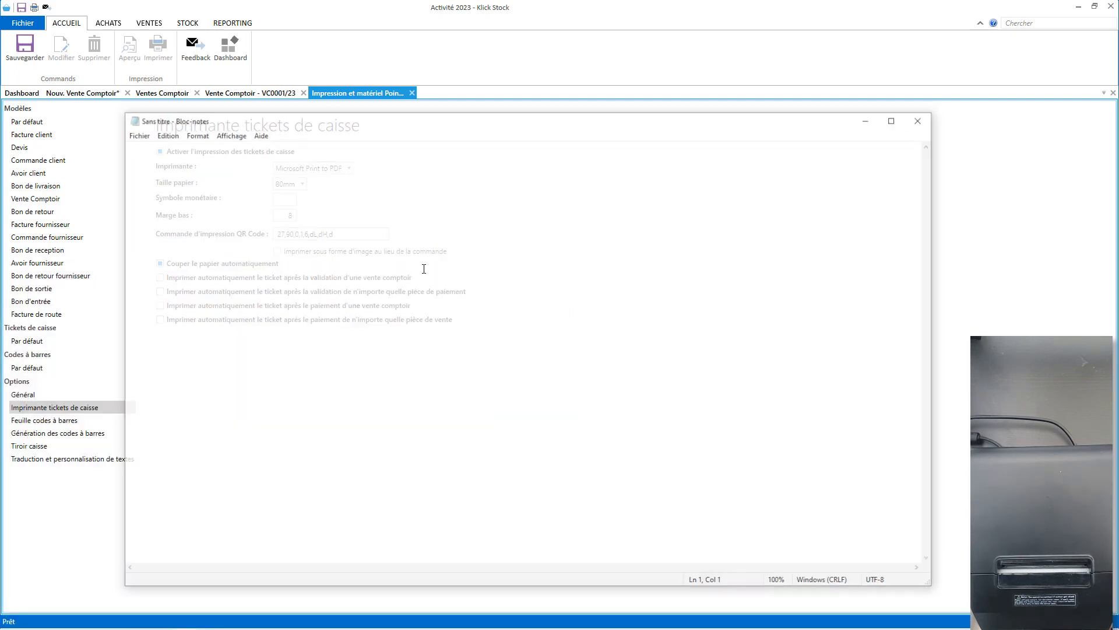
text(test)
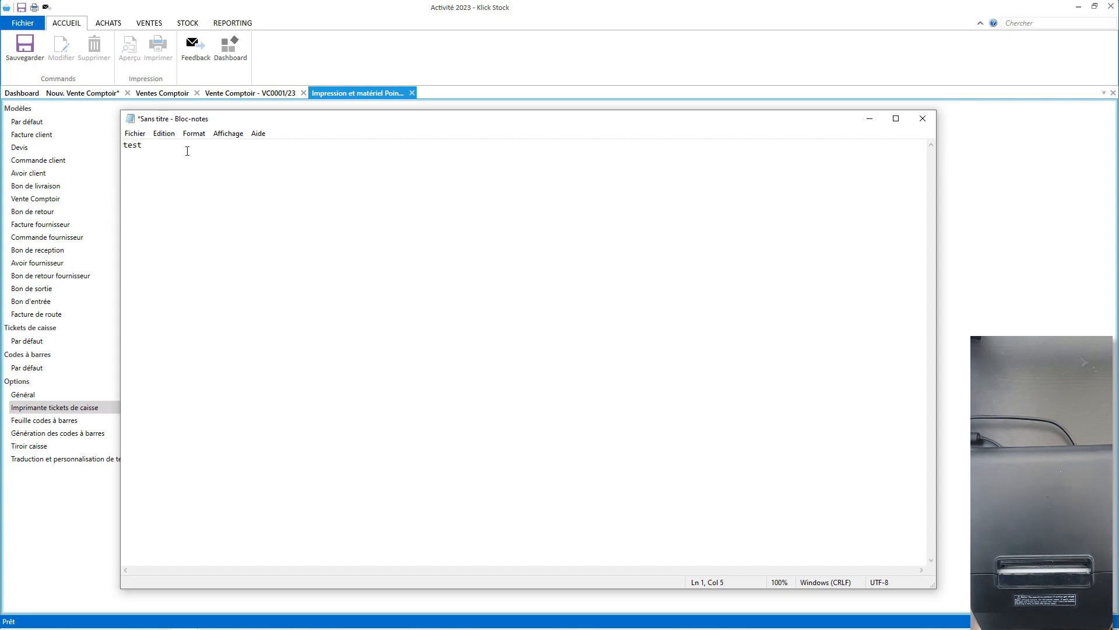
Print the note on the POS-80-Series printer and close Notepad.
click(135, 134)
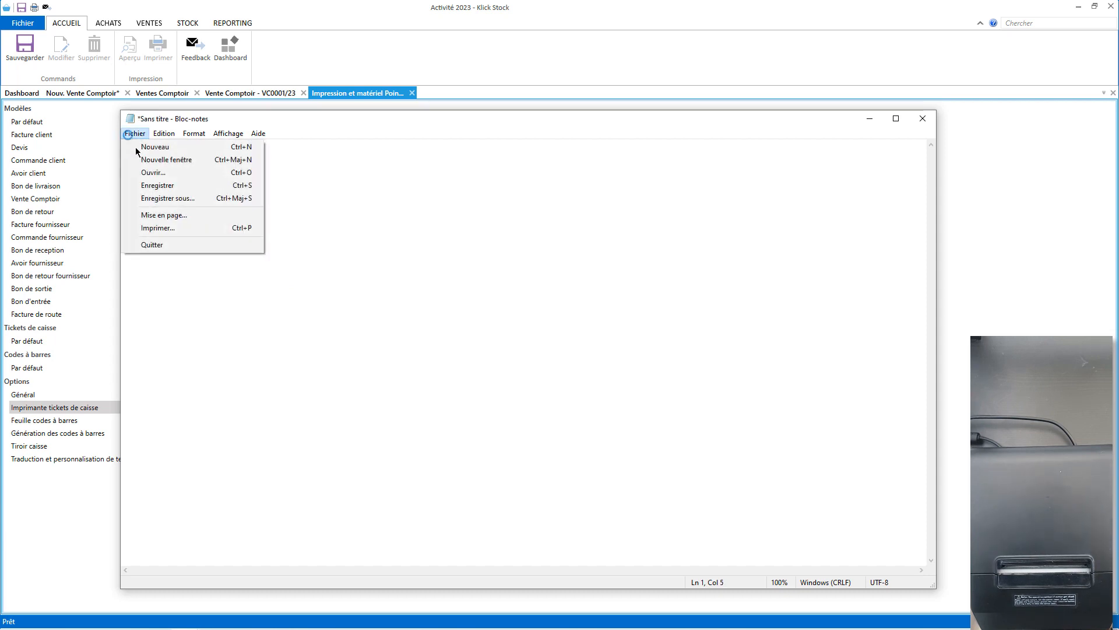
click(185, 228)
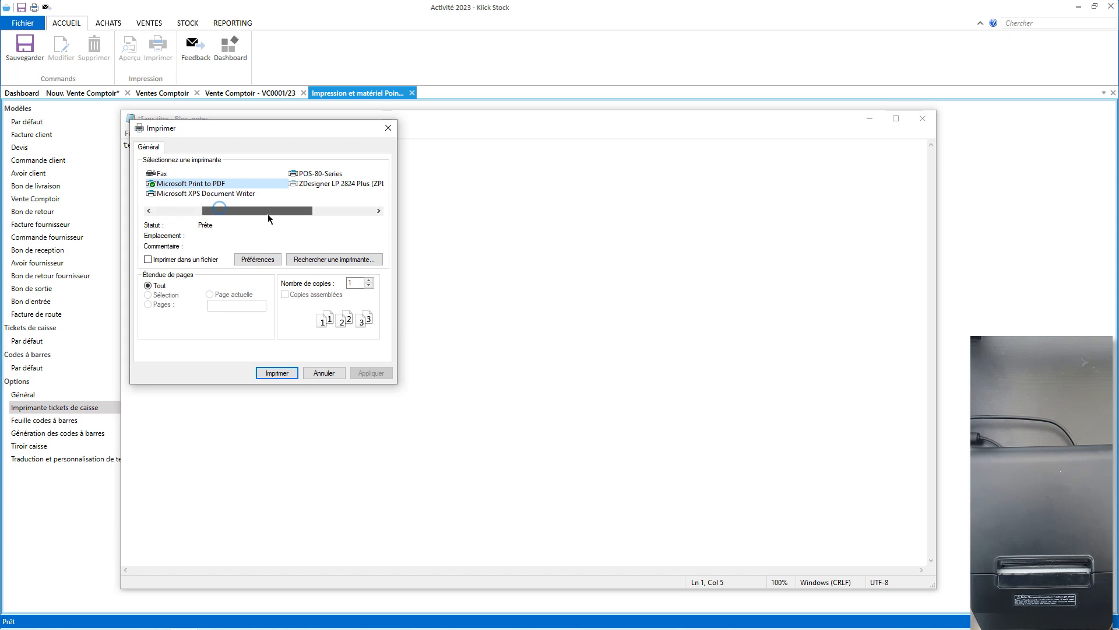
click(318, 175)
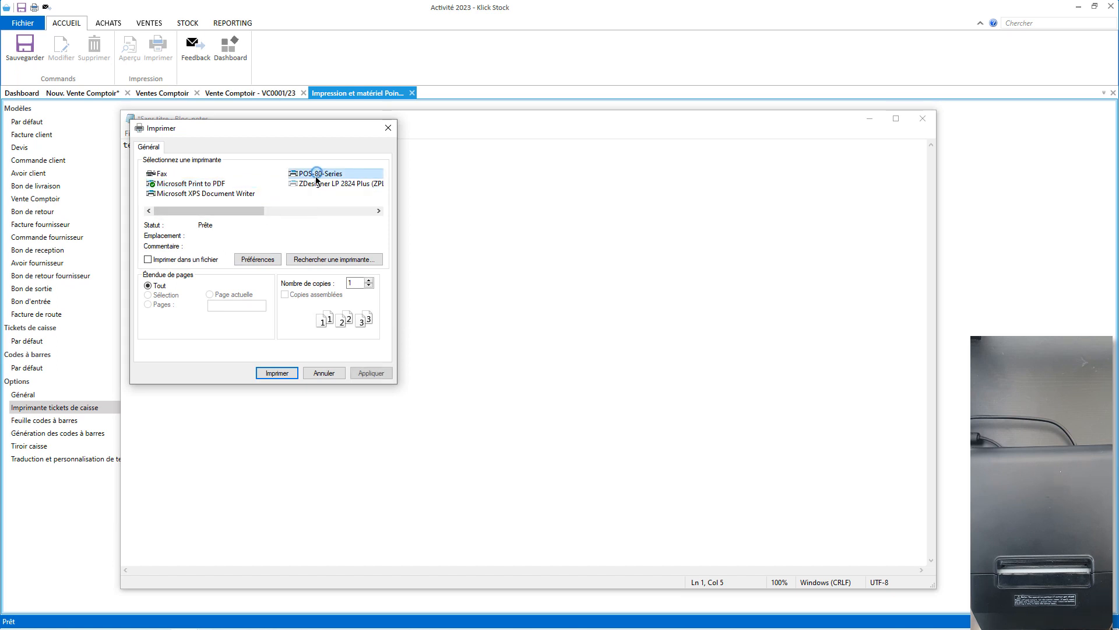
click(276, 373)
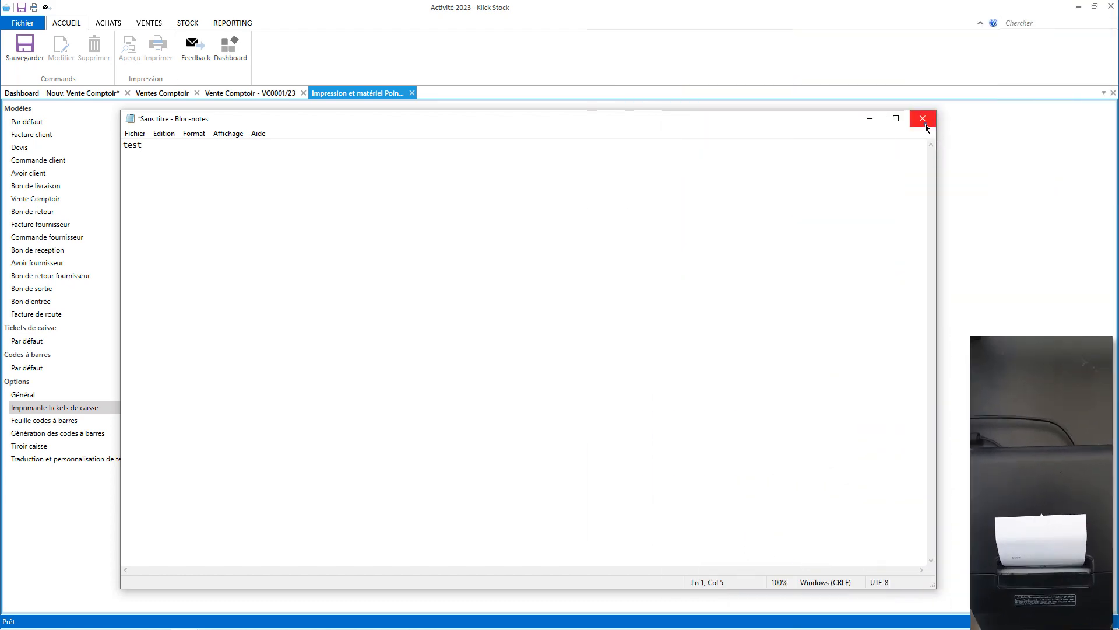
click(922, 118)
Discard the Notepad note, set the receipt printer to POS-80-Series with 80mm paper, and save.
click(561, 327)
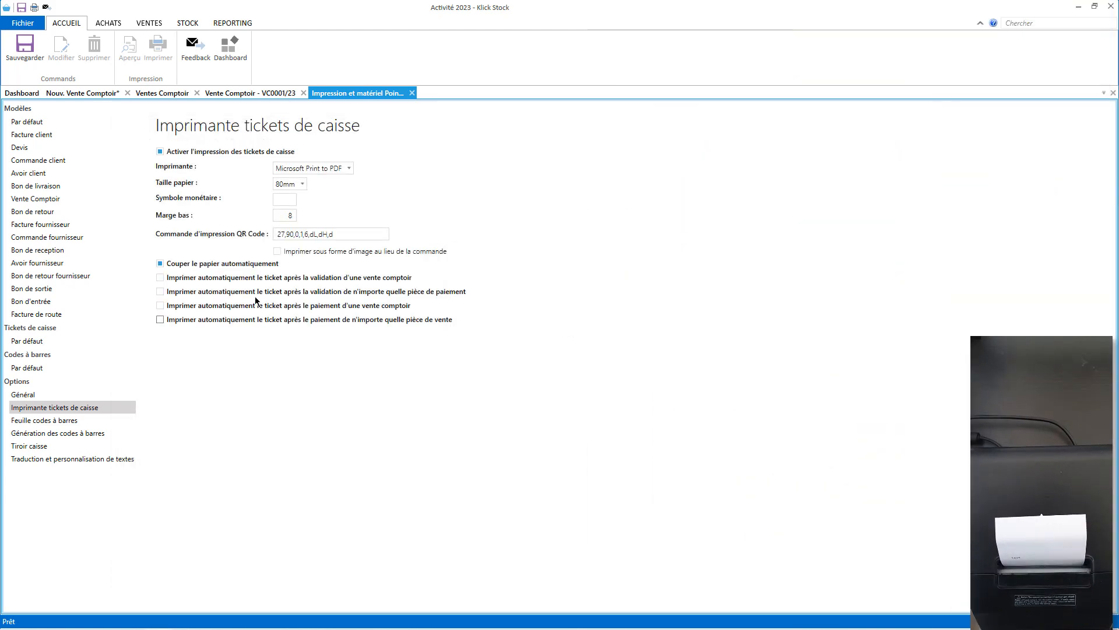
click(335, 169)
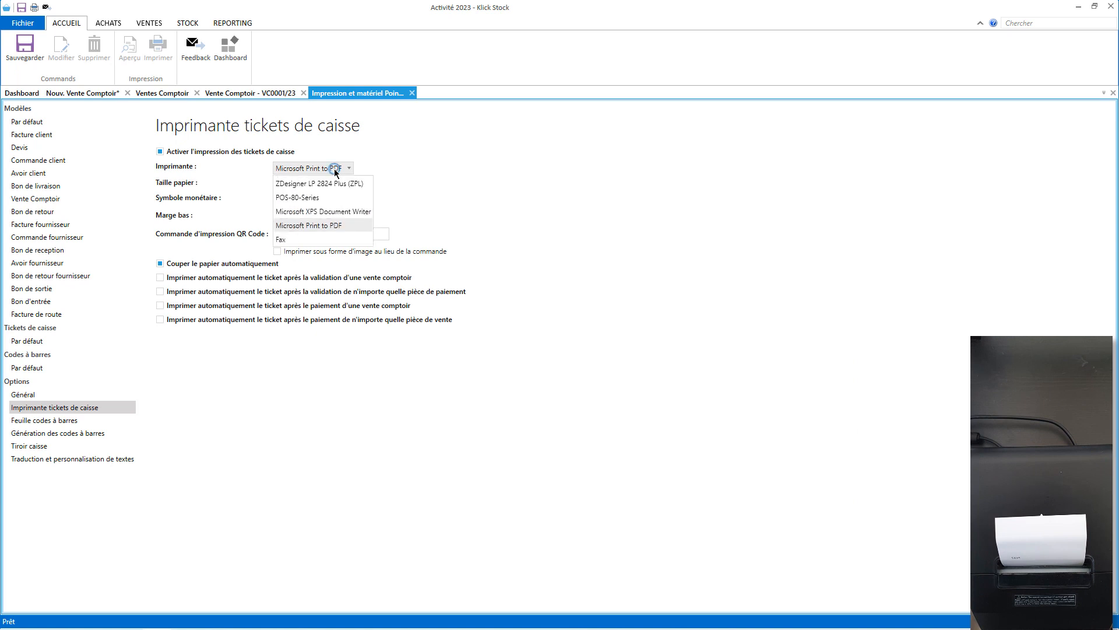
click(315, 198)
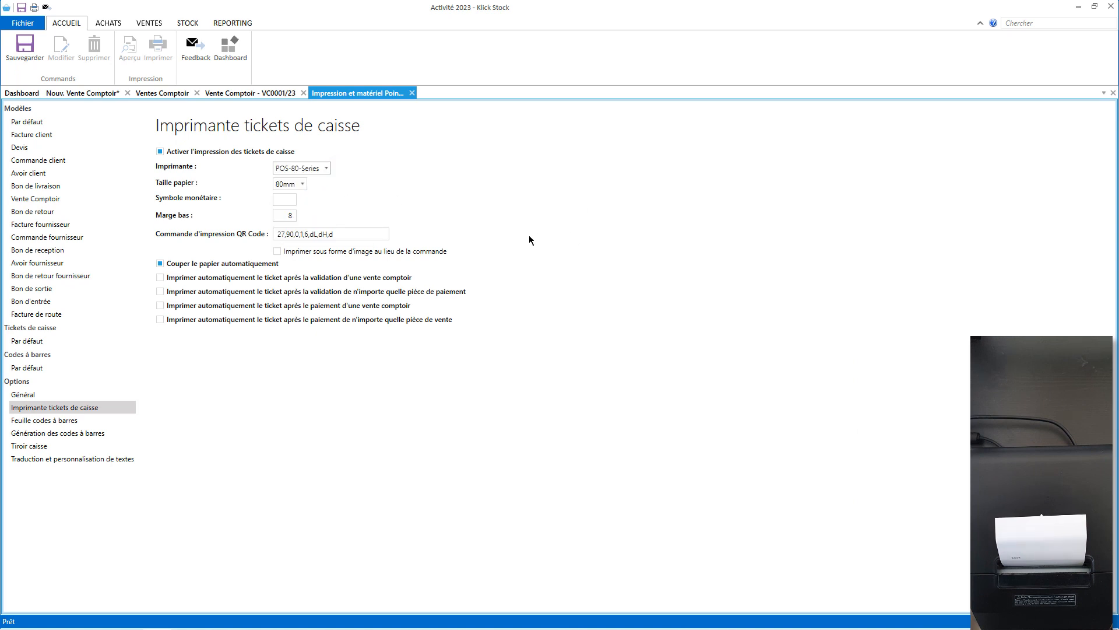
click(303, 189)
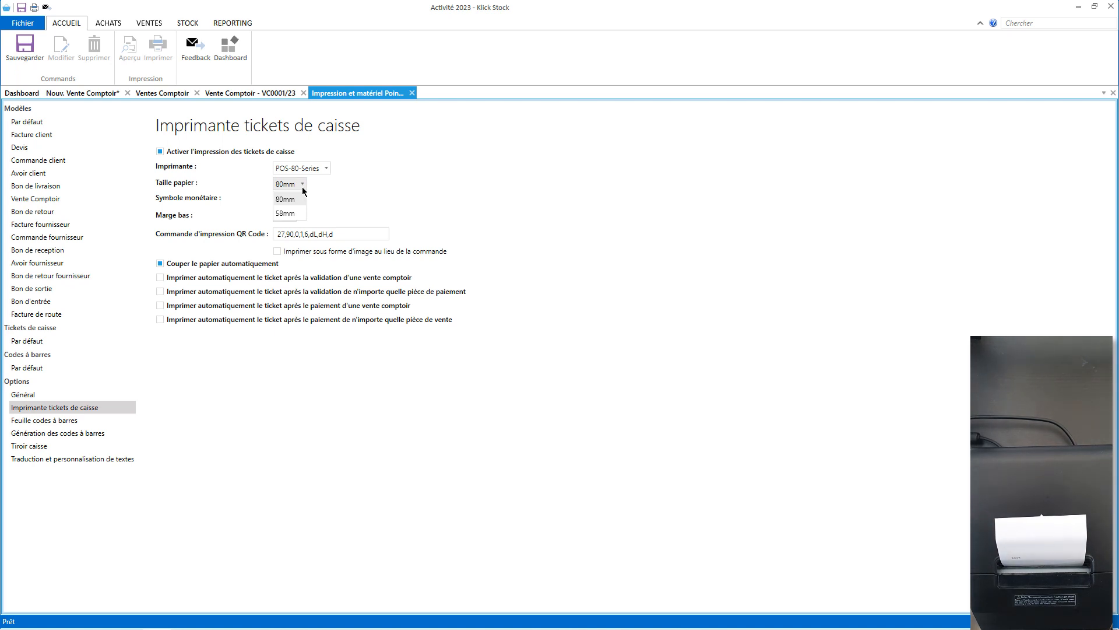
click(321, 186)
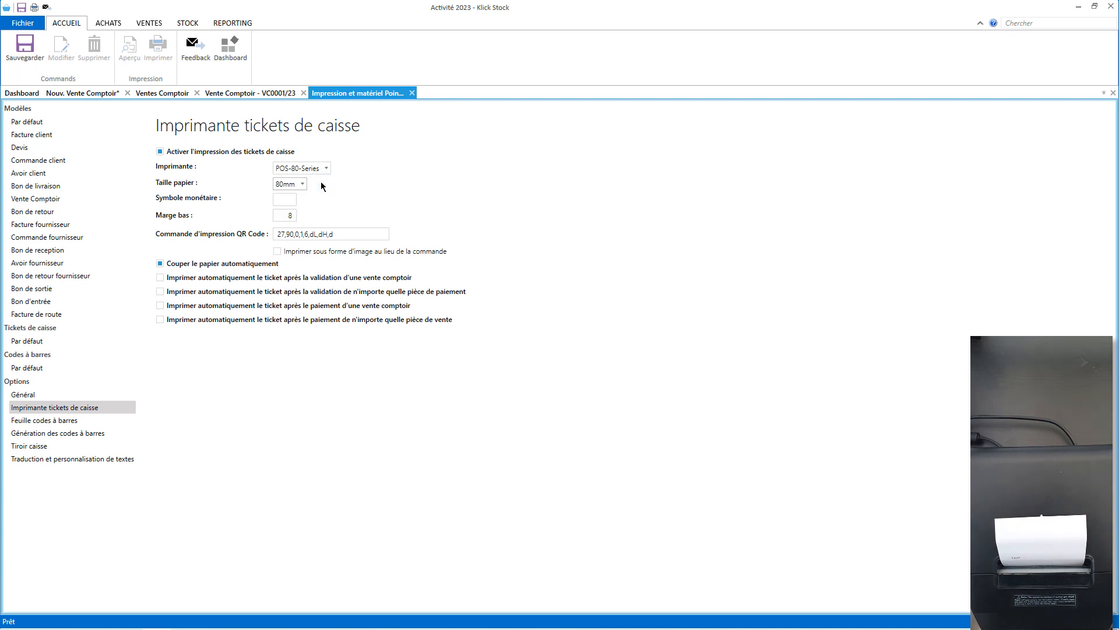
click(16, 56)
Print sale VC0001/23 as a receipt ticket, then go back to the printing and hardware settings.
click(226, 94)
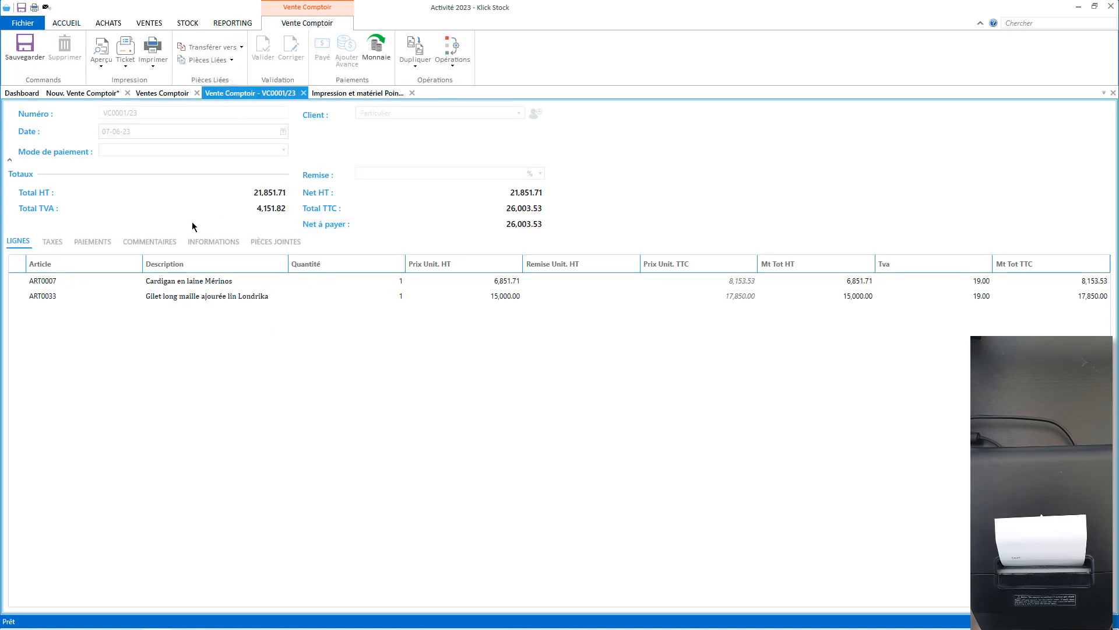
click(125, 54)
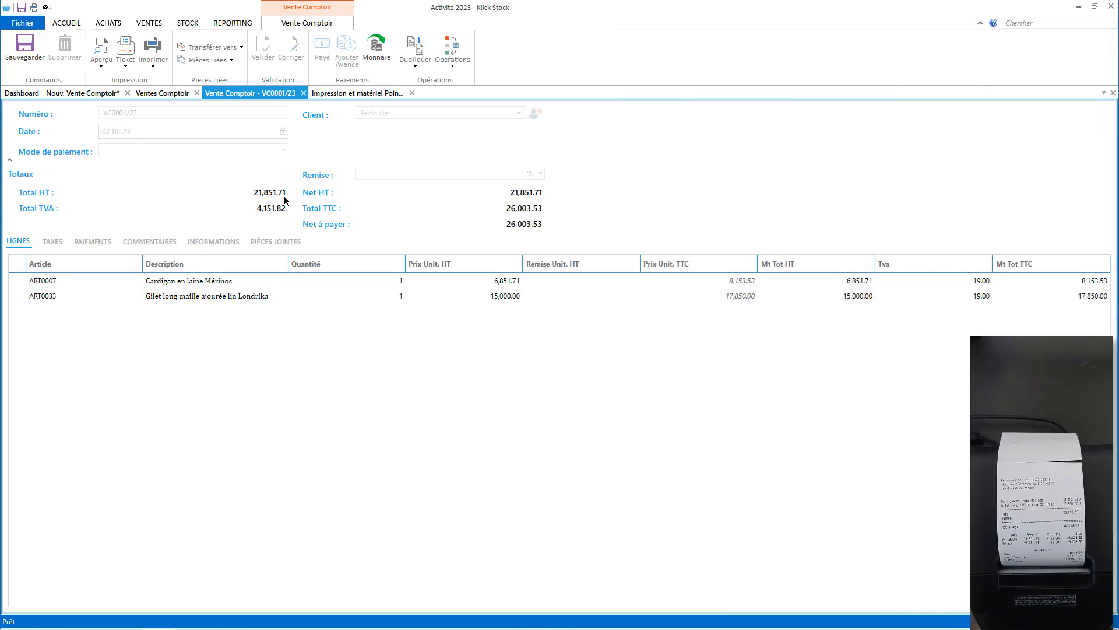
click(373, 93)
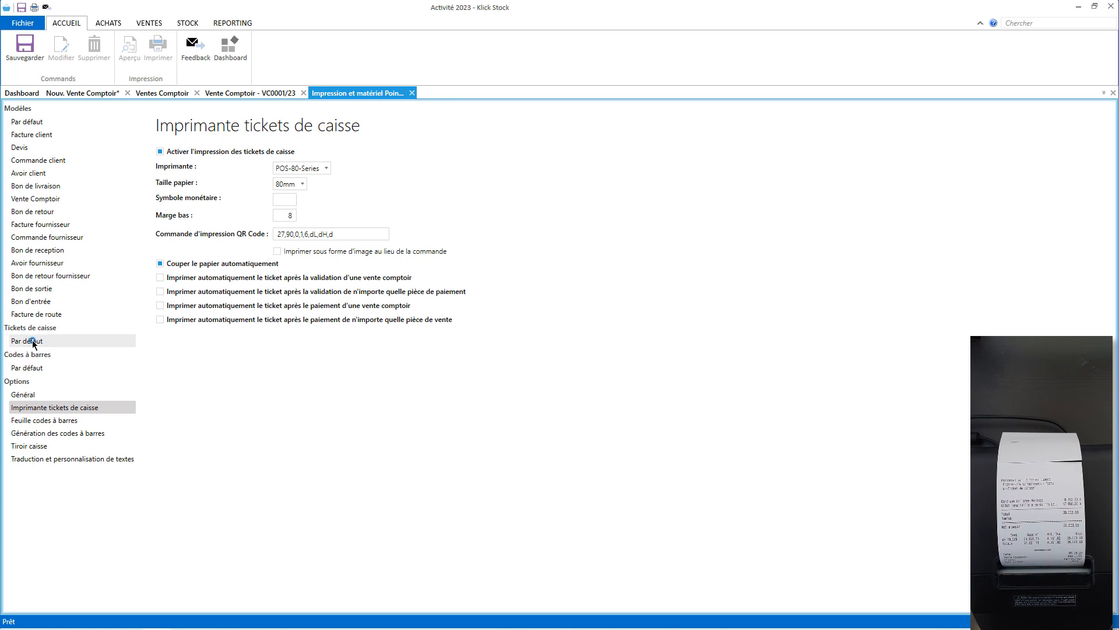
In the default ticket template, add a header element as a Logo placed above the header text.
click(33, 342)
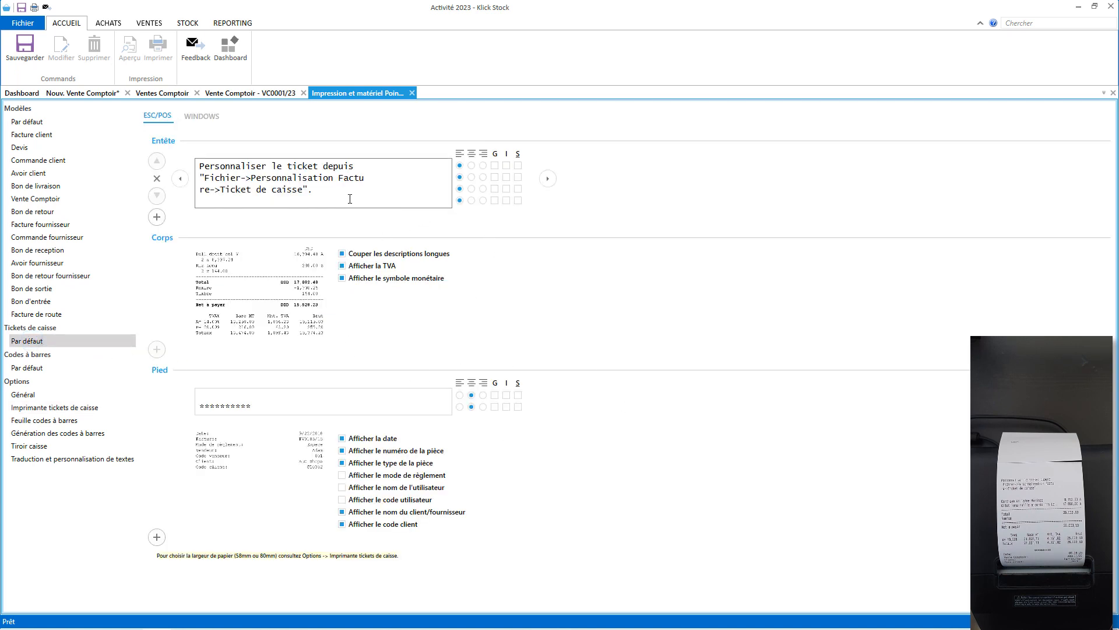
click(156, 217)
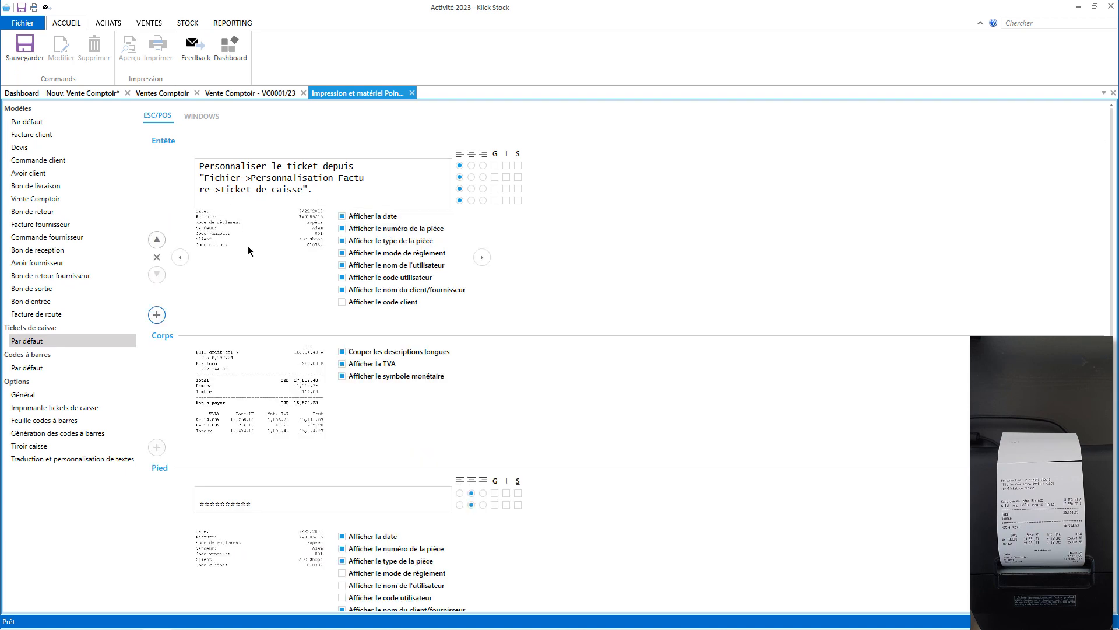
click(156, 318)
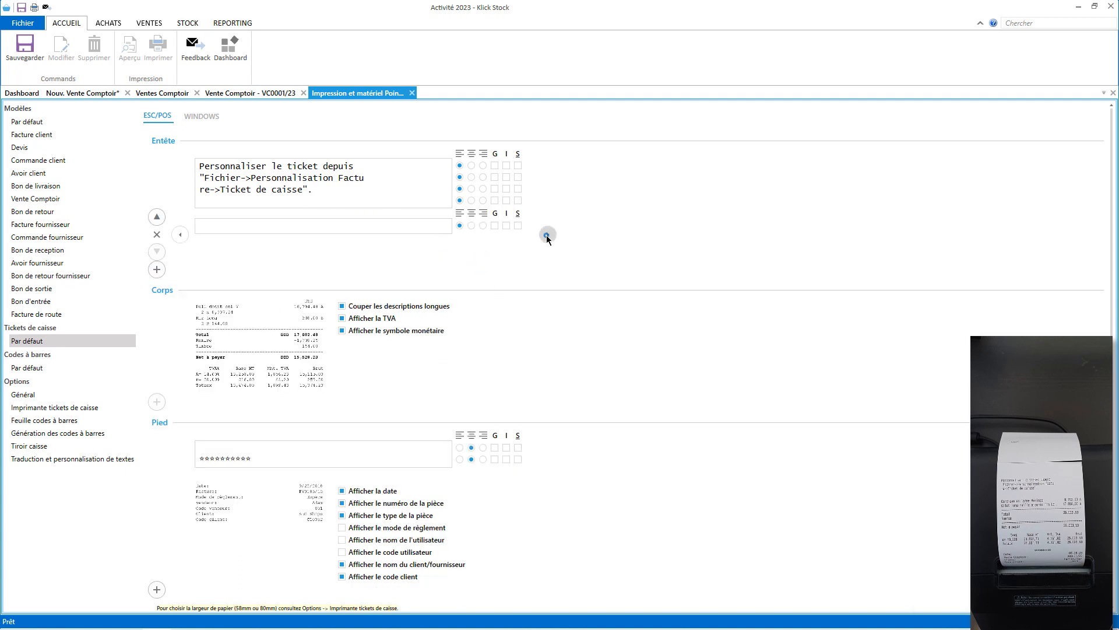
click(547, 235)
click(157, 234)
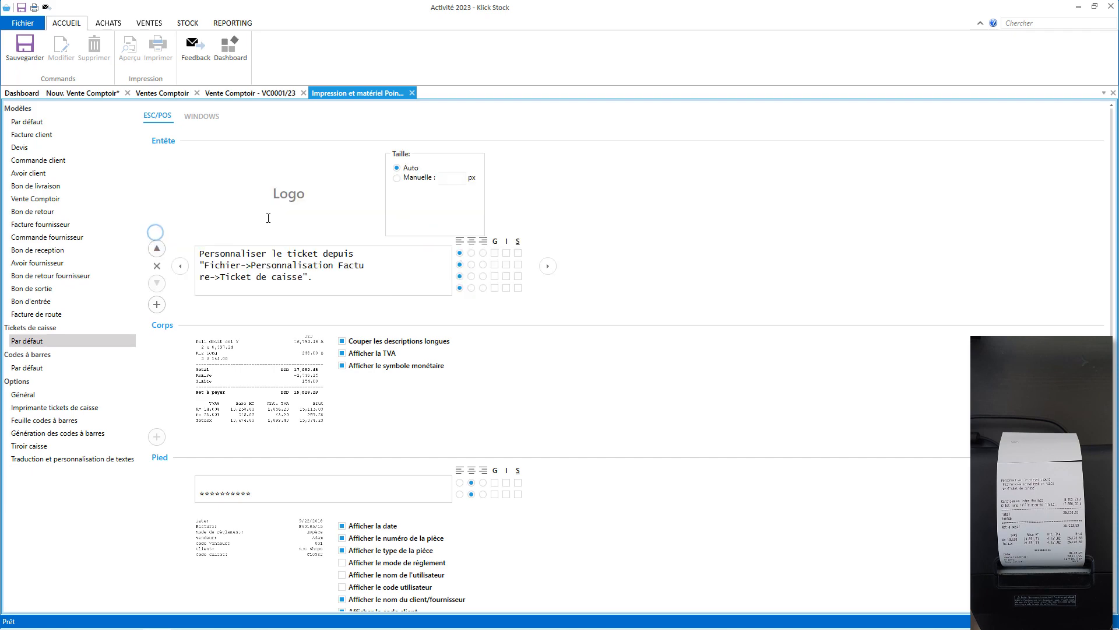
Load image 188552034 from Images as the logo, save the template, and show sale VC0001/23.
click(351, 230)
click(142, 33)
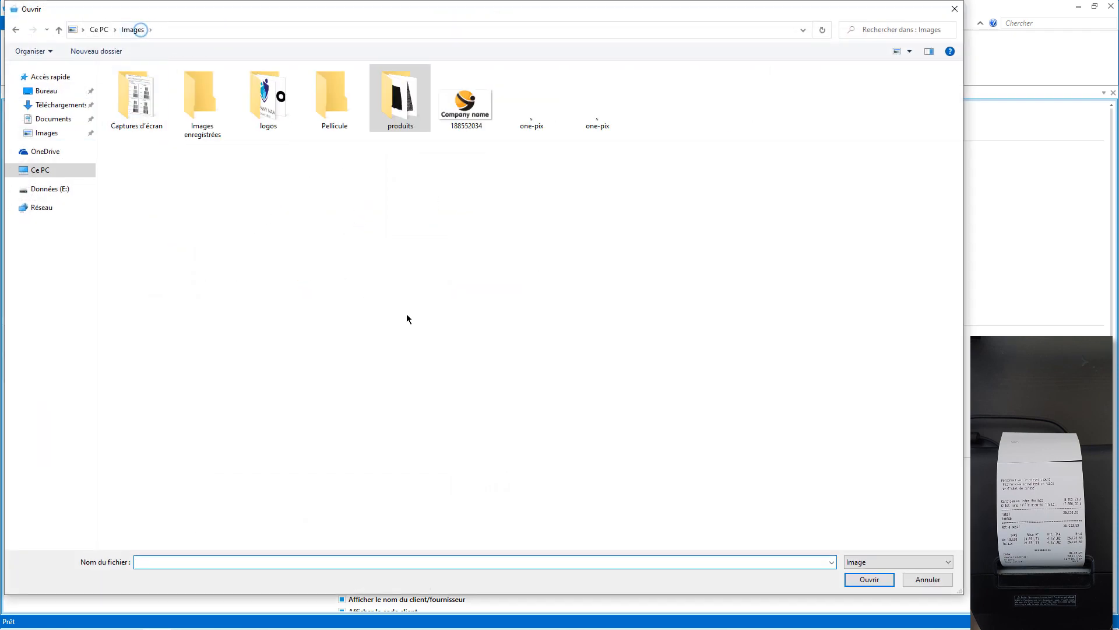
double_click(458, 113)
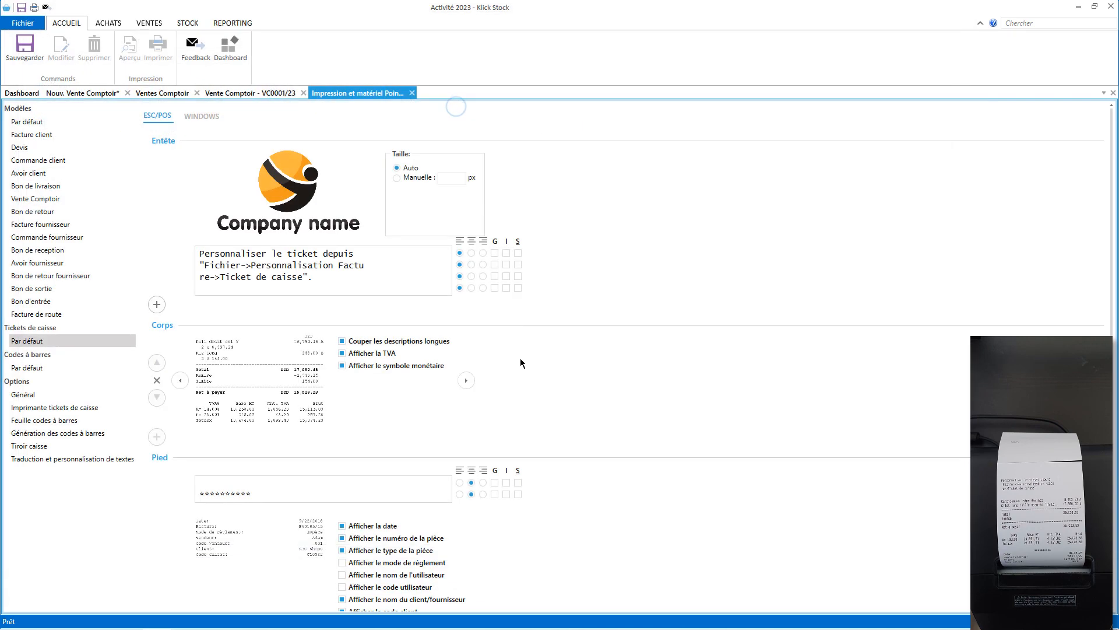
click(25, 54)
click(248, 93)
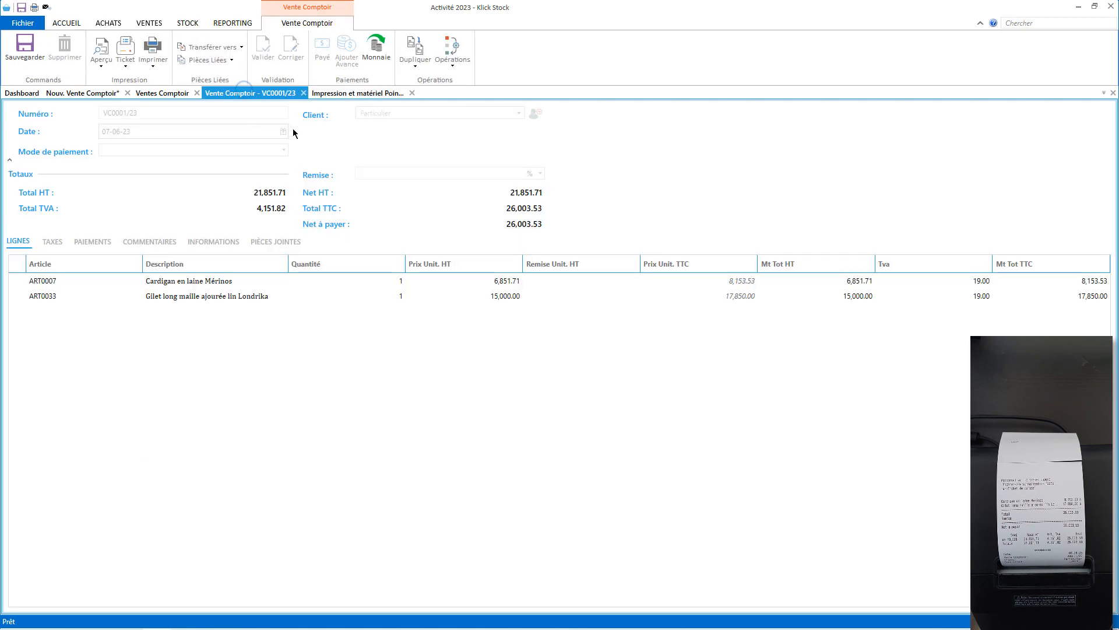
Print a test receipt for VC0001/23 with the new logo and return to the ticket template.
click(128, 51)
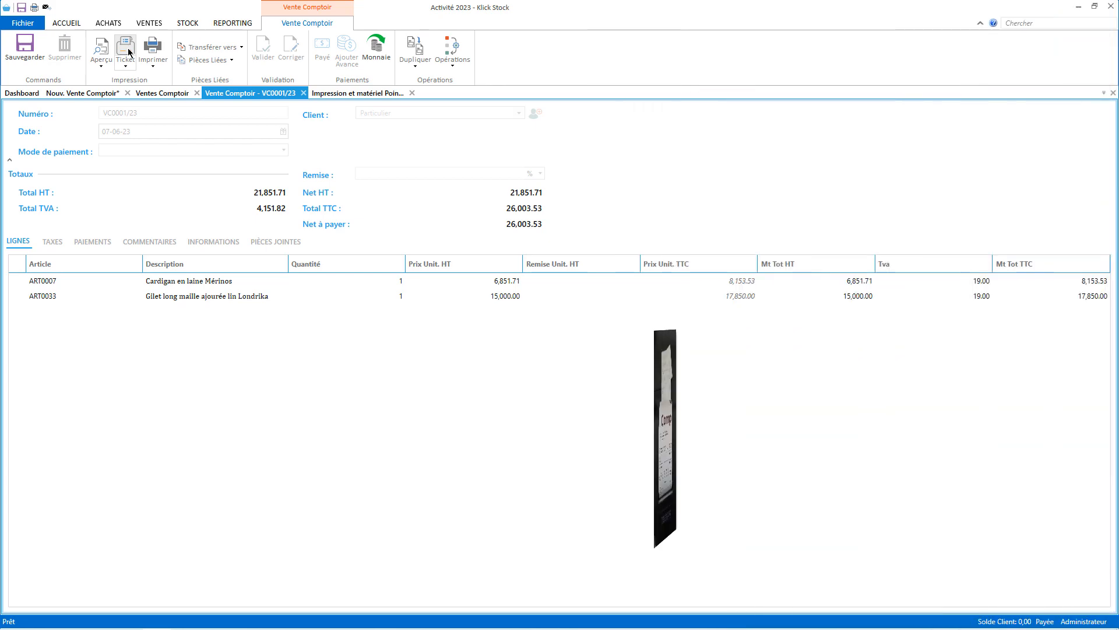
click(344, 95)
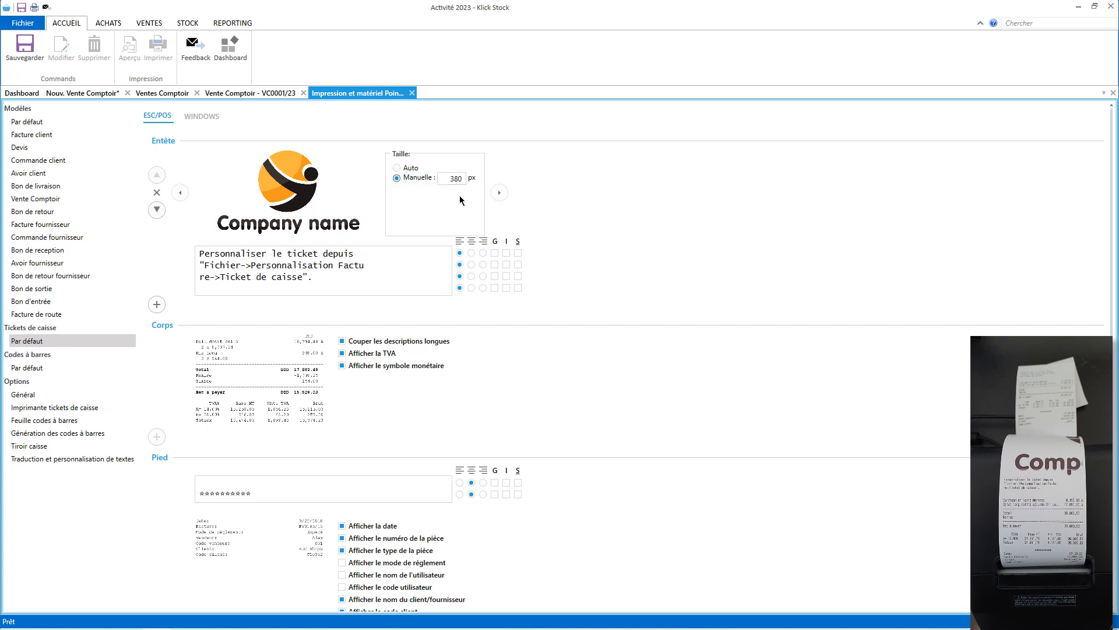
Save the 380 px manual logo size and print test receipts for sale VC0001/23.
click(26, 55)
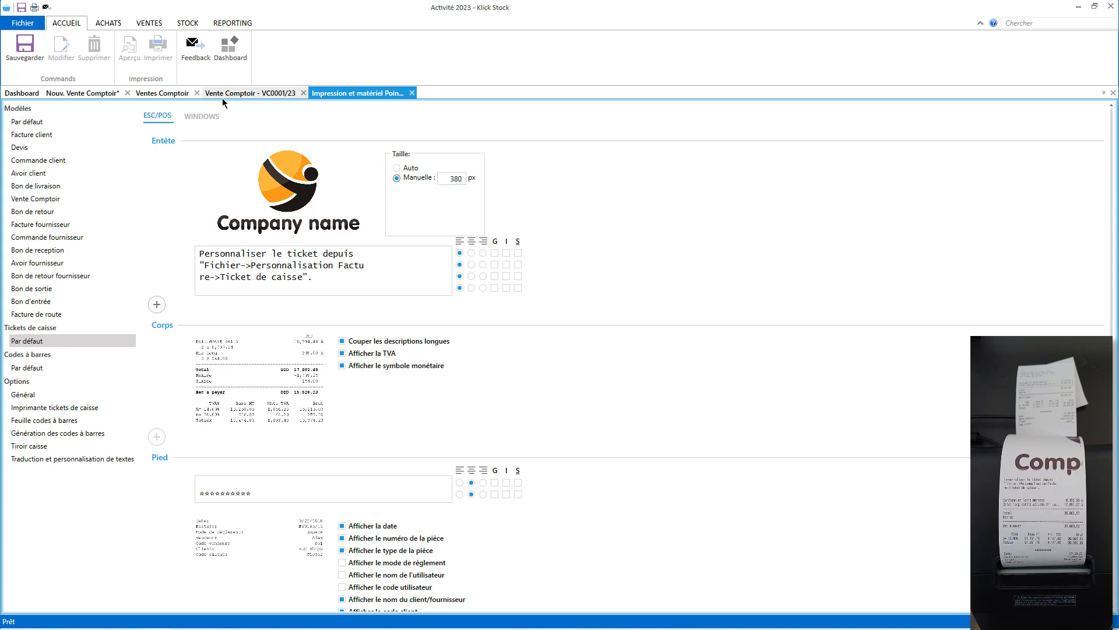
click(238, 93)
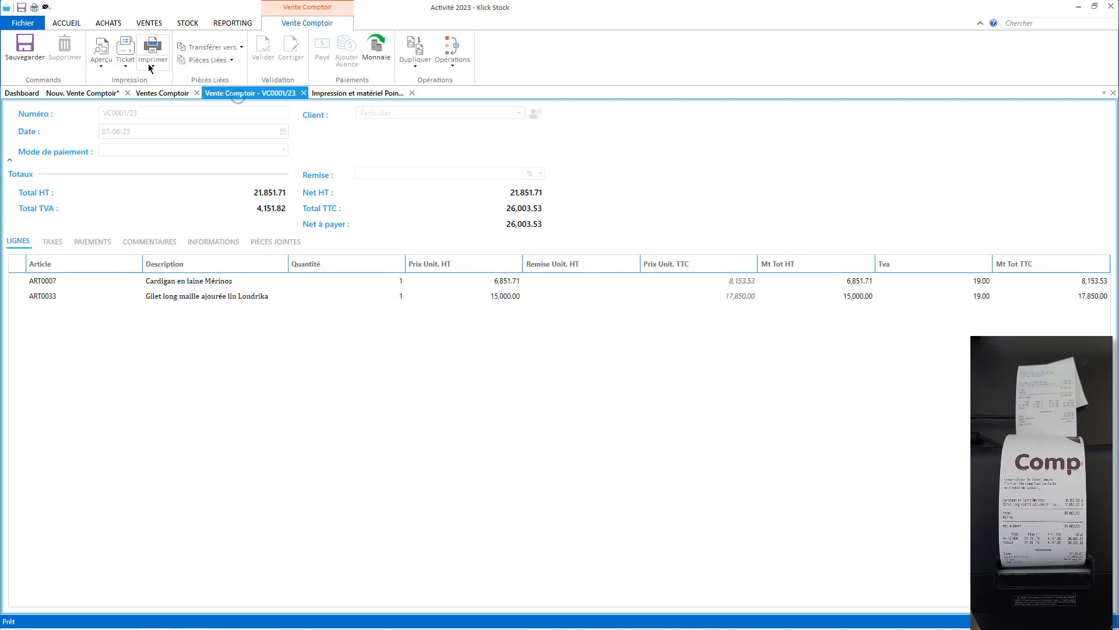
click(129, 52)
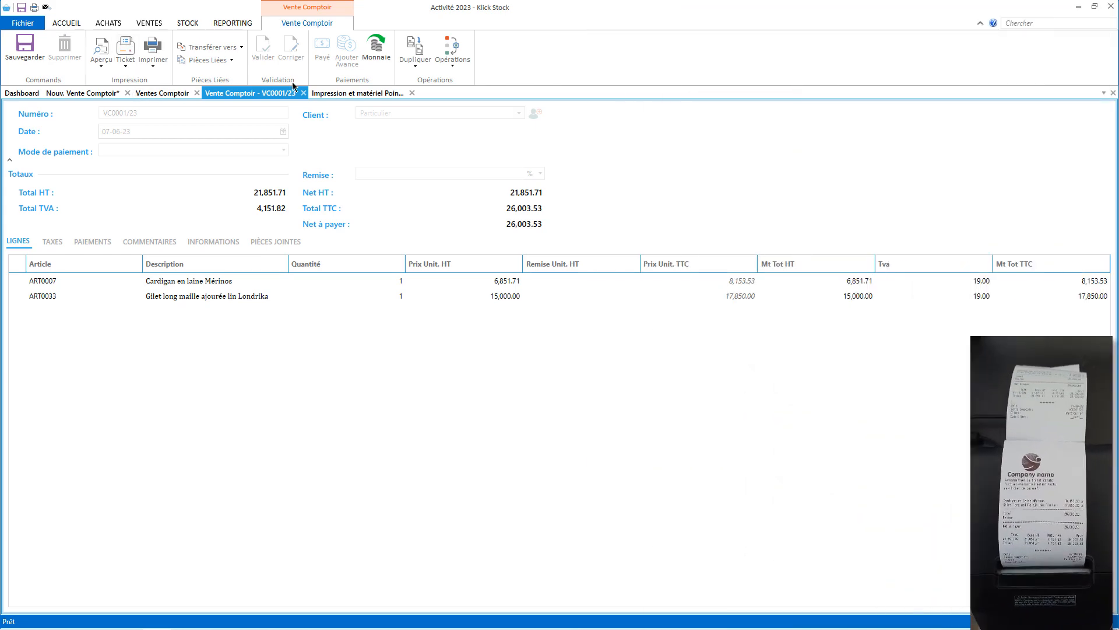
click(329, 93)
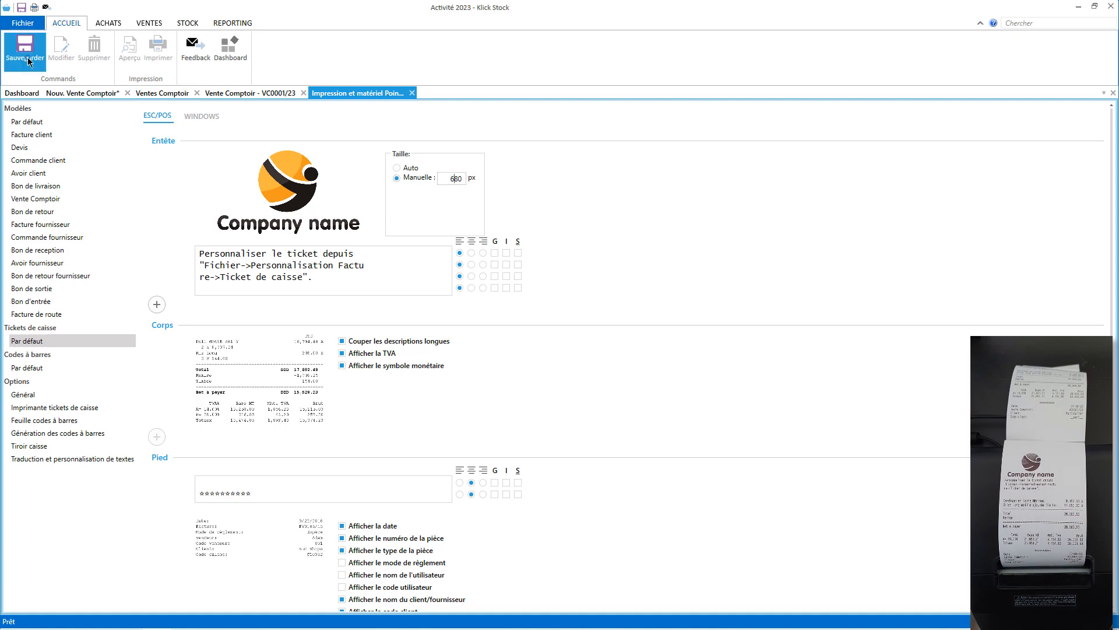
click(247, 92)
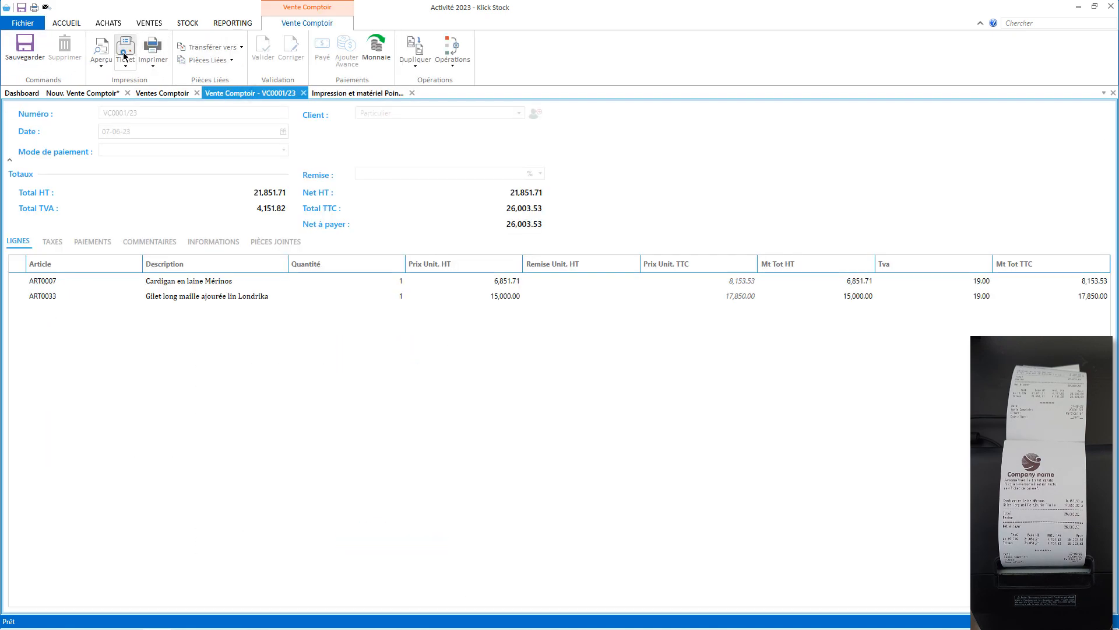
click(123, 55)
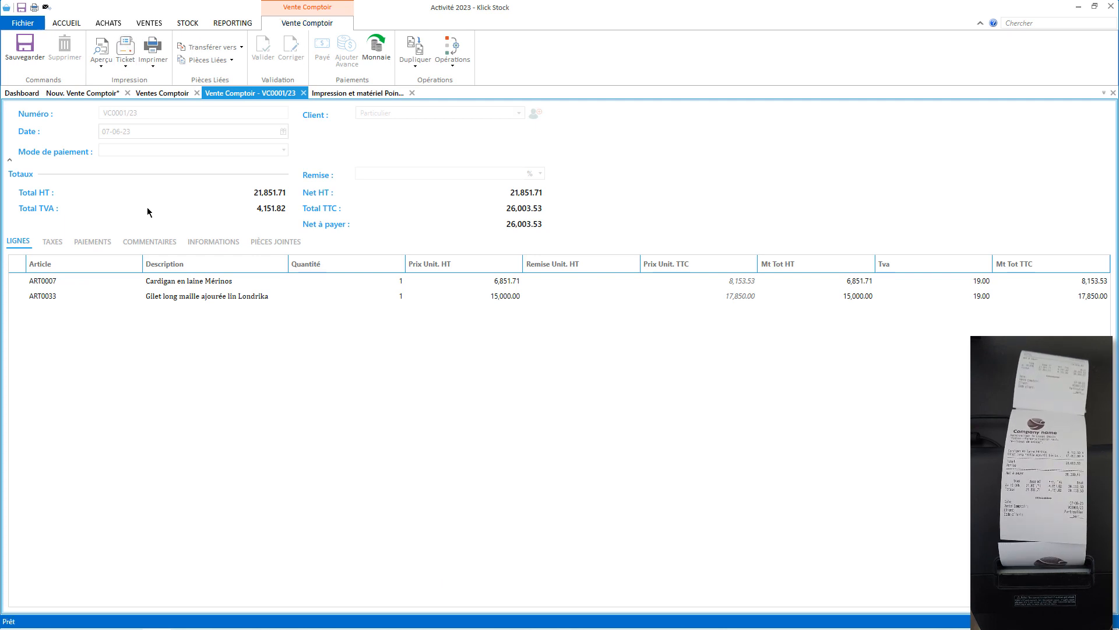
click(125, 51)
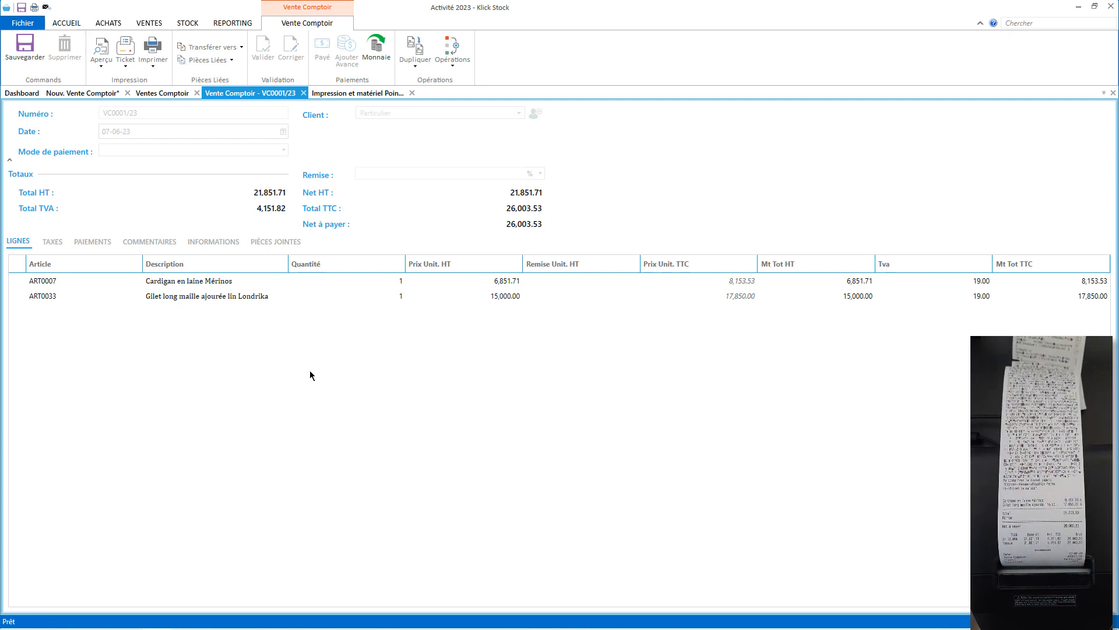
Save the 500 px logo size and print a VC0001/23 receipt with the larger logo.
click(342, 95)
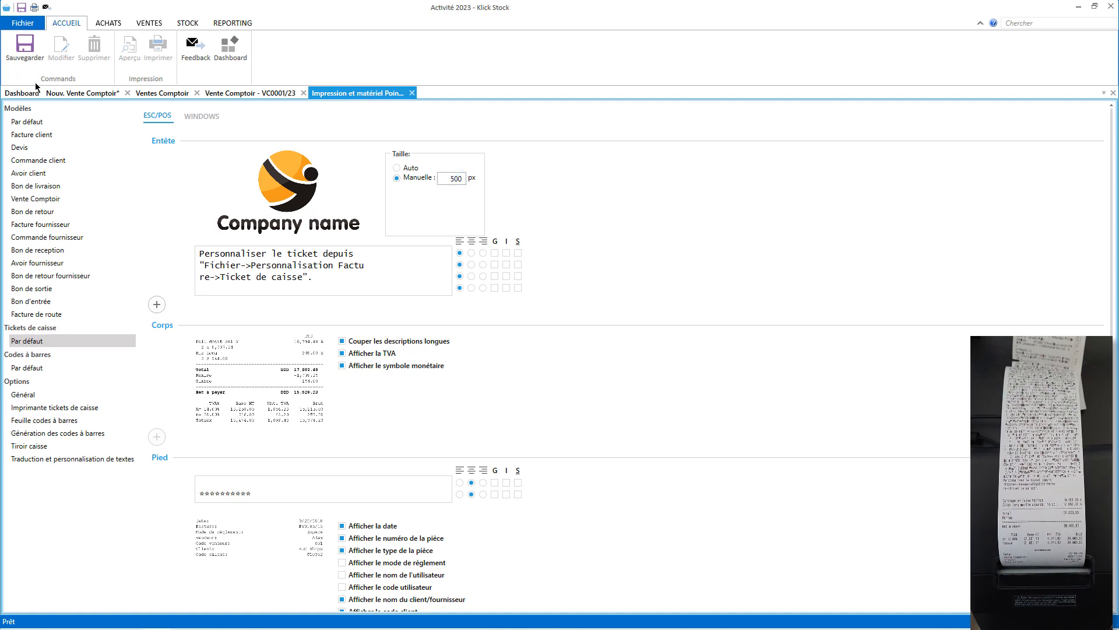
click(26, 50)
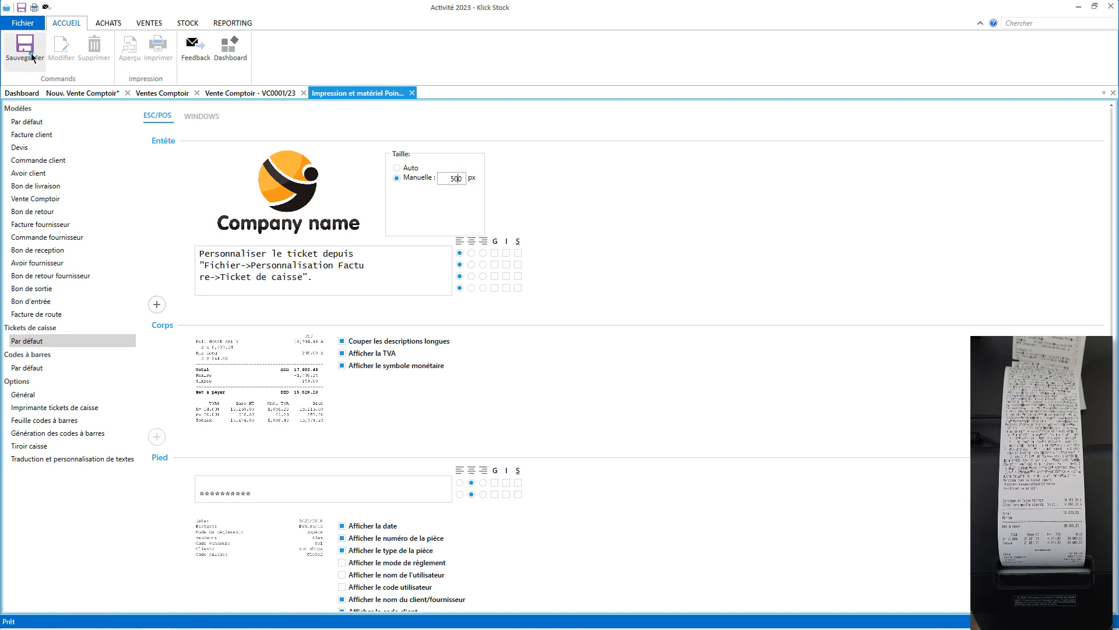
click(243, 94)
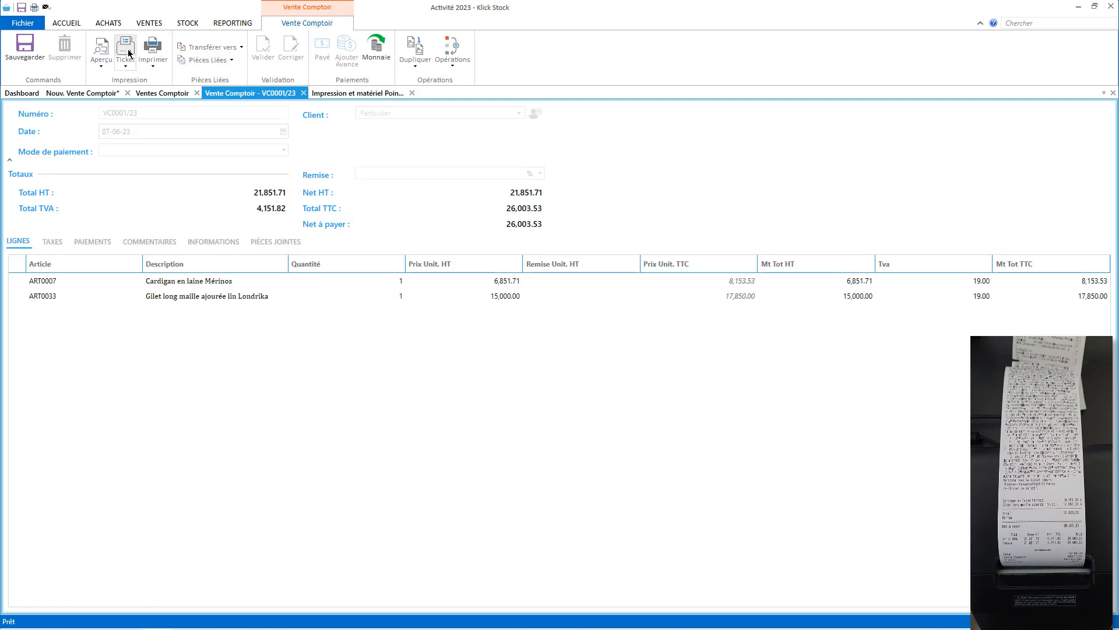
click(129, 53)
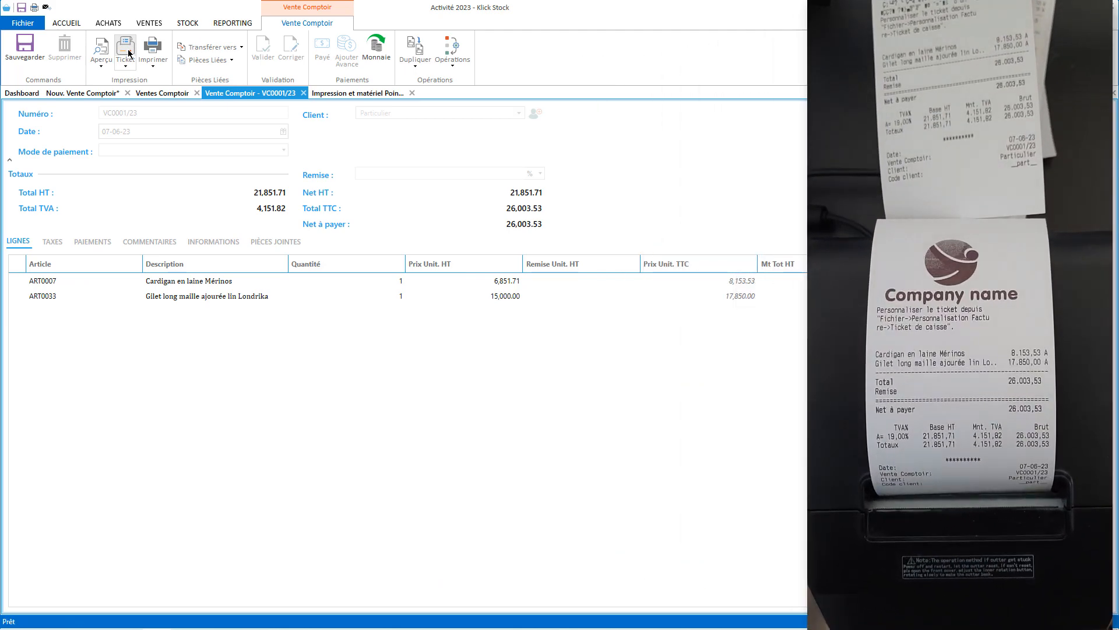
Adjust the manual logo size value again, save it, and return to sale VC0001/23.
click(341, 93)
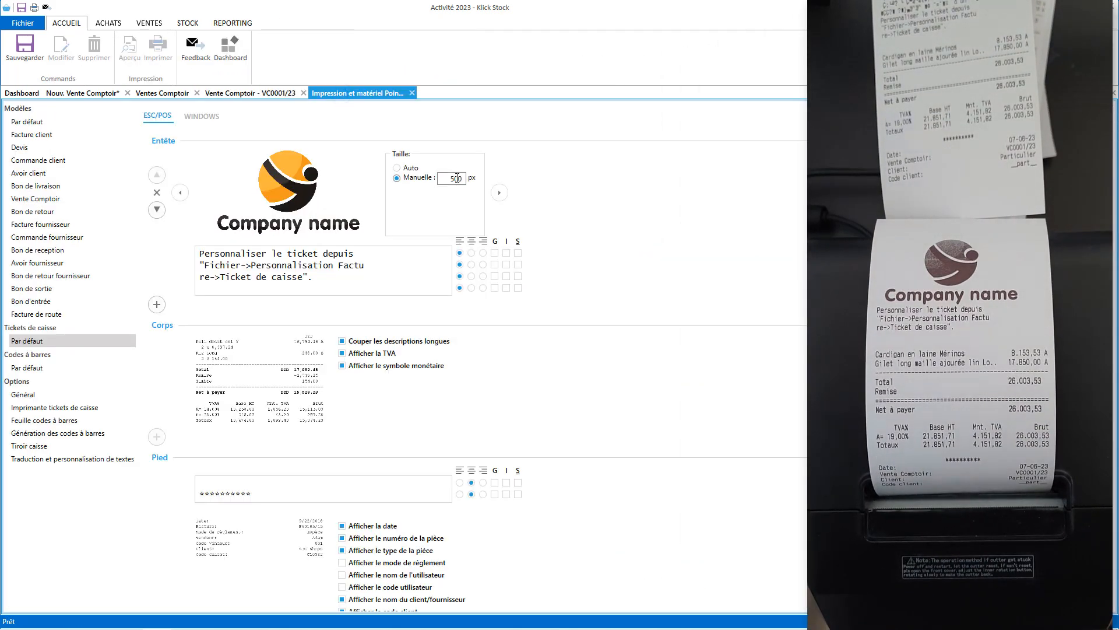
click(453, 179)
click(25, 48)
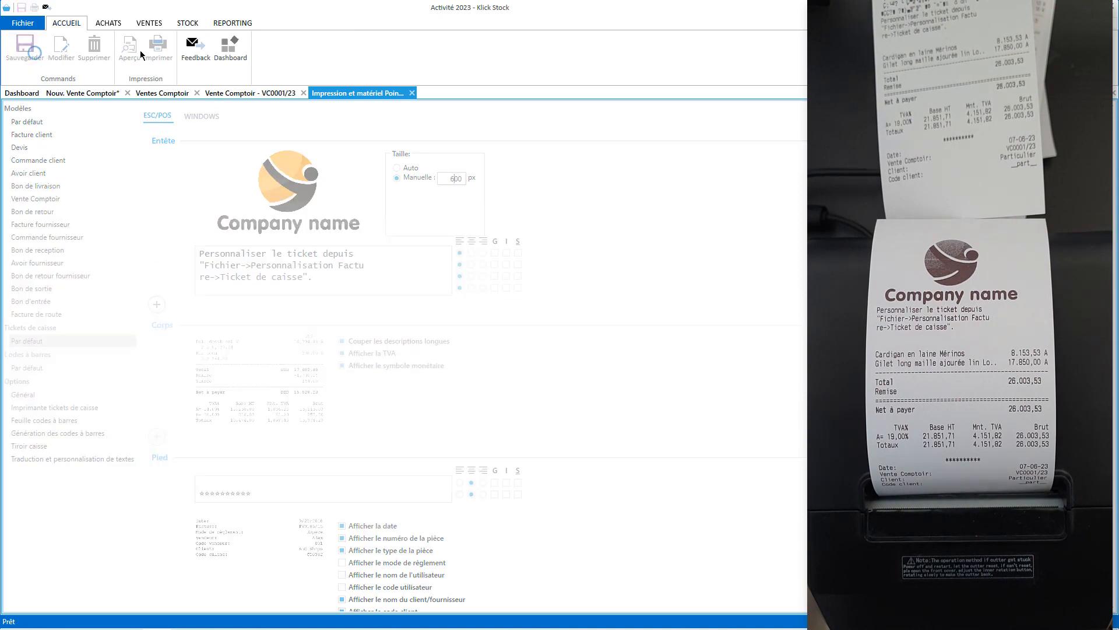
click(256, 94)
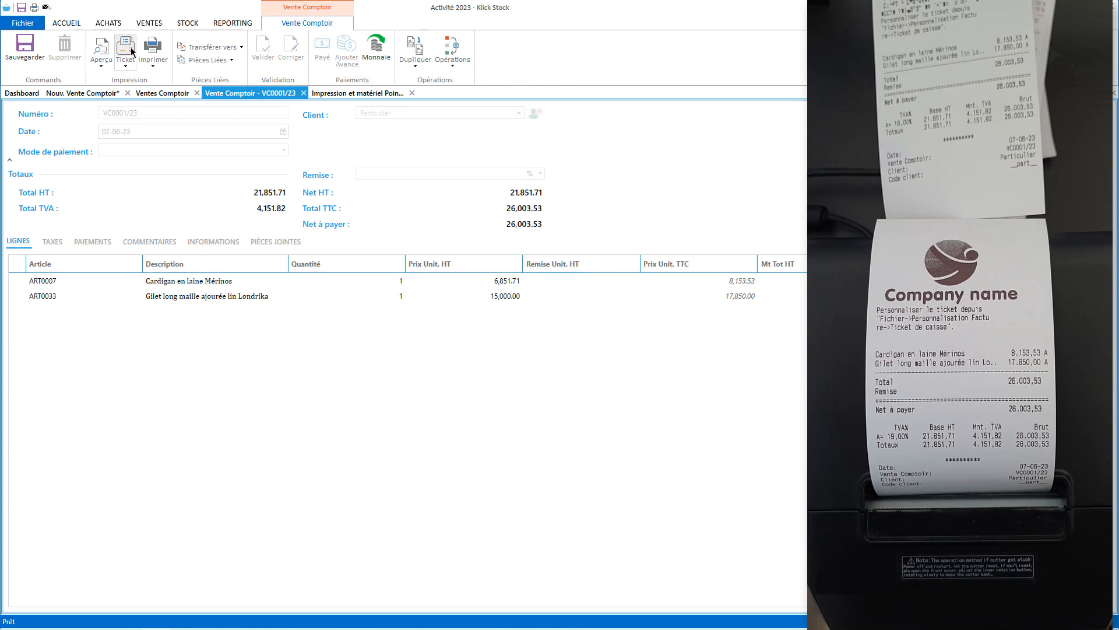
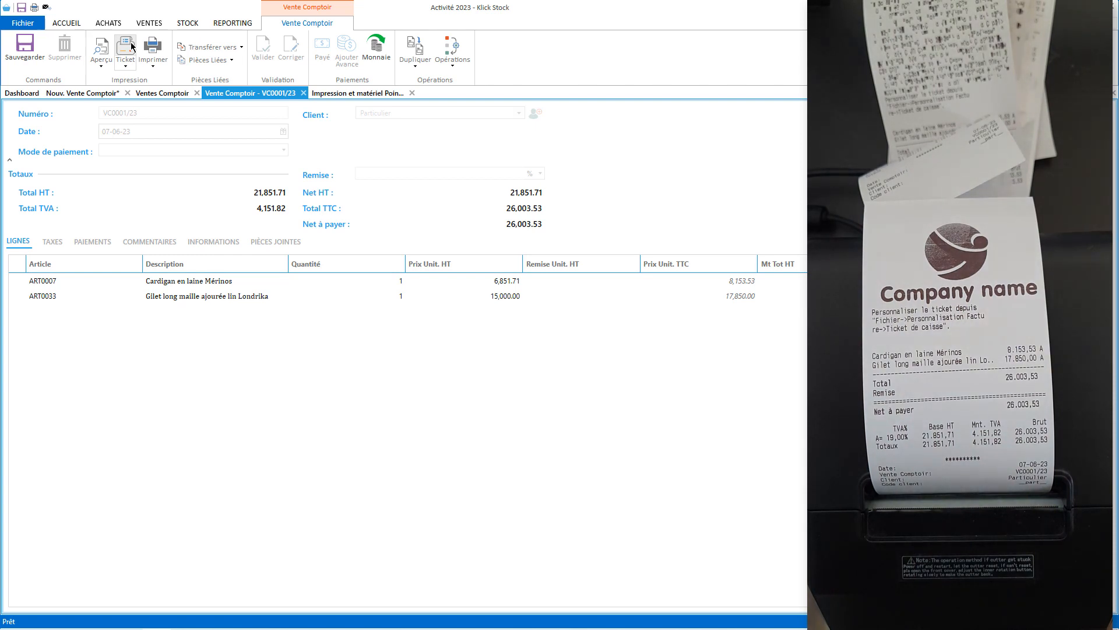
Delete the header text line under the logo in the cash-ticket template.
click(357, 93)
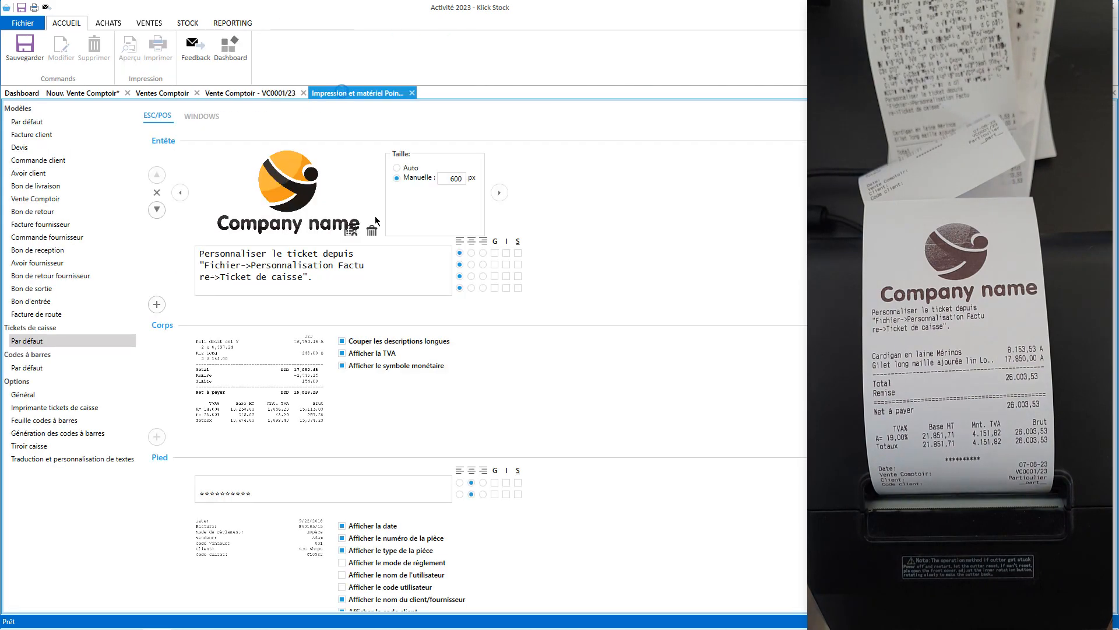
mouse_move(163, 274)
click(157, 266)
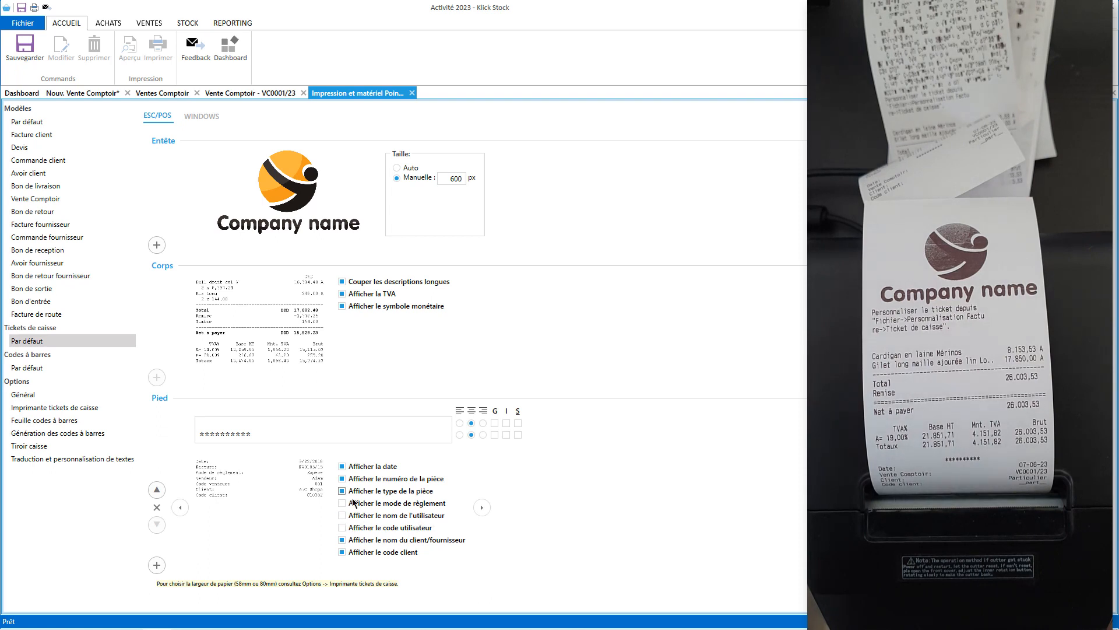
Add a 'Merci pour votre visite' text line to the ticket footer, save, and return to VC0001/23.
click(156, 565)
scroll(766, 543, down, 3)
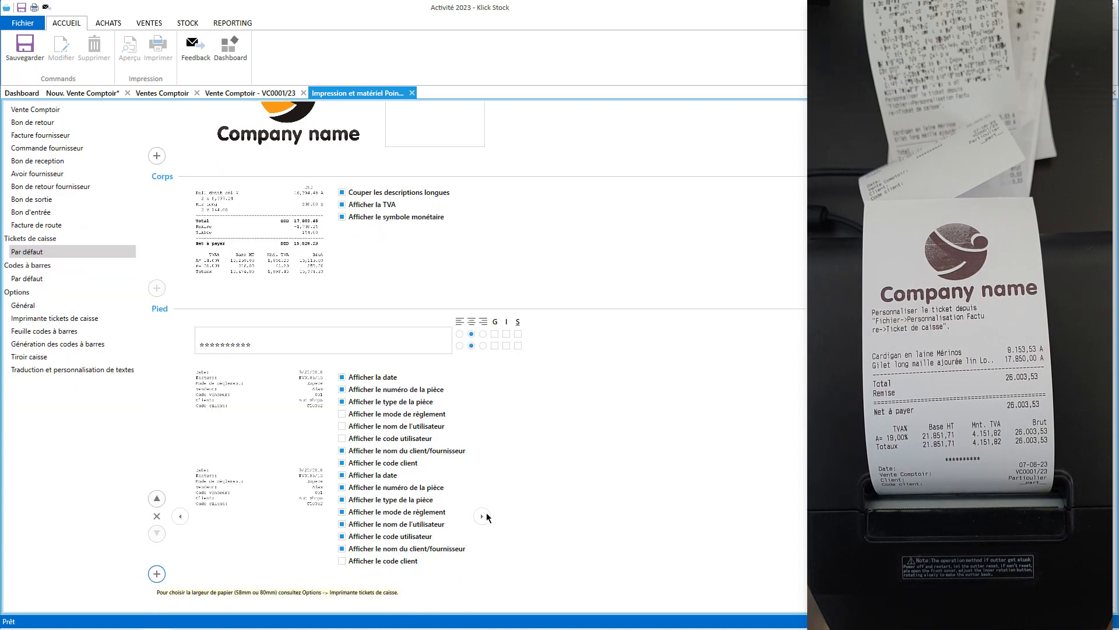
click(482, 515)
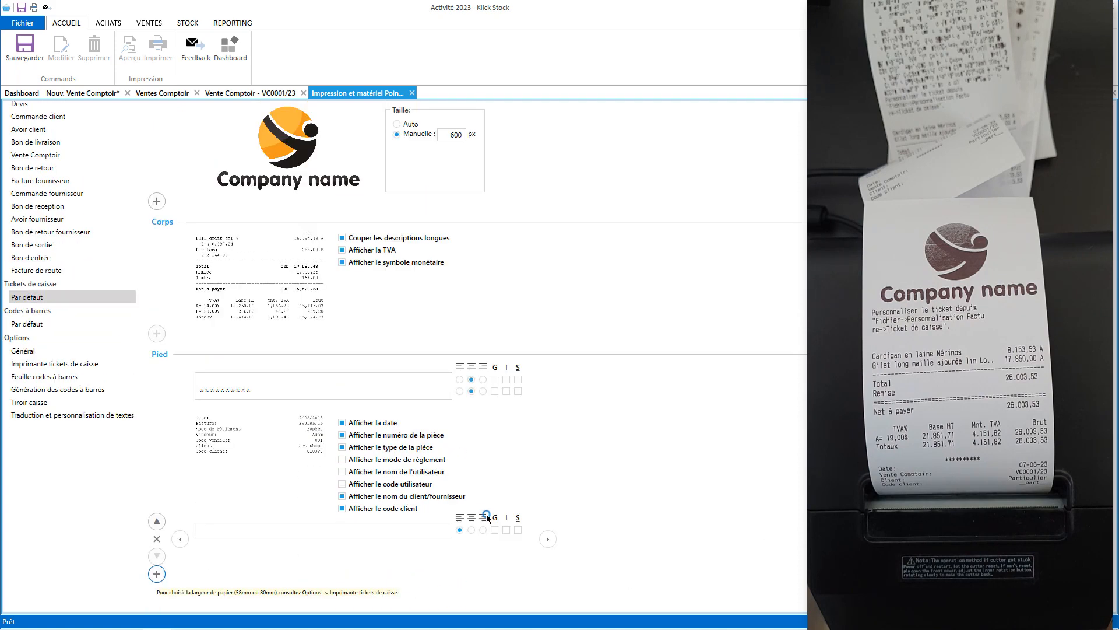
click(394, 529)
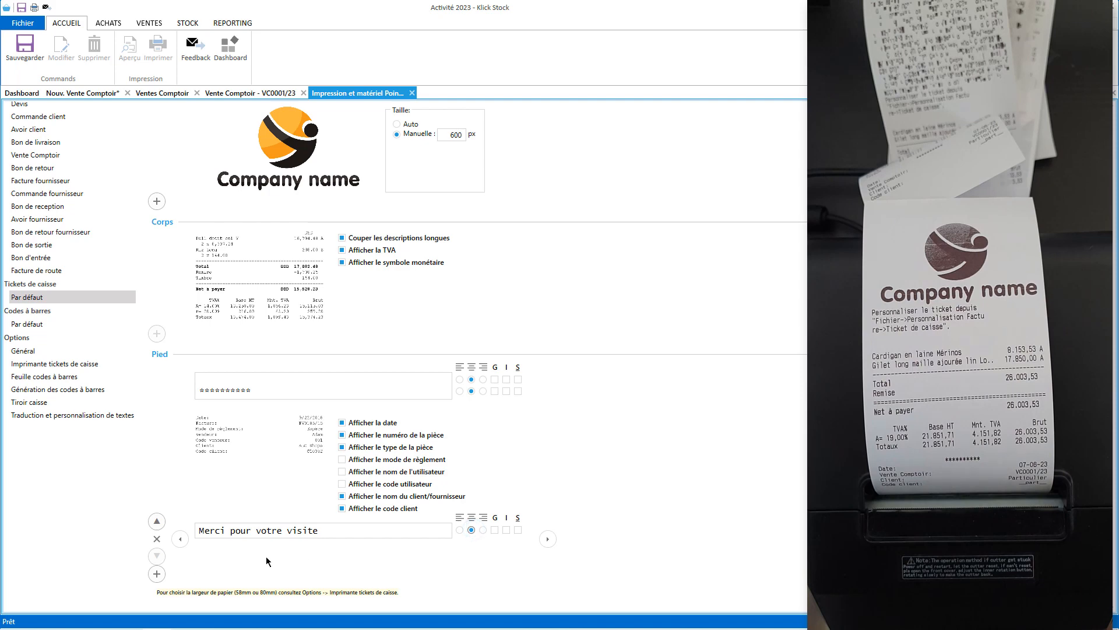
click(16, 52)
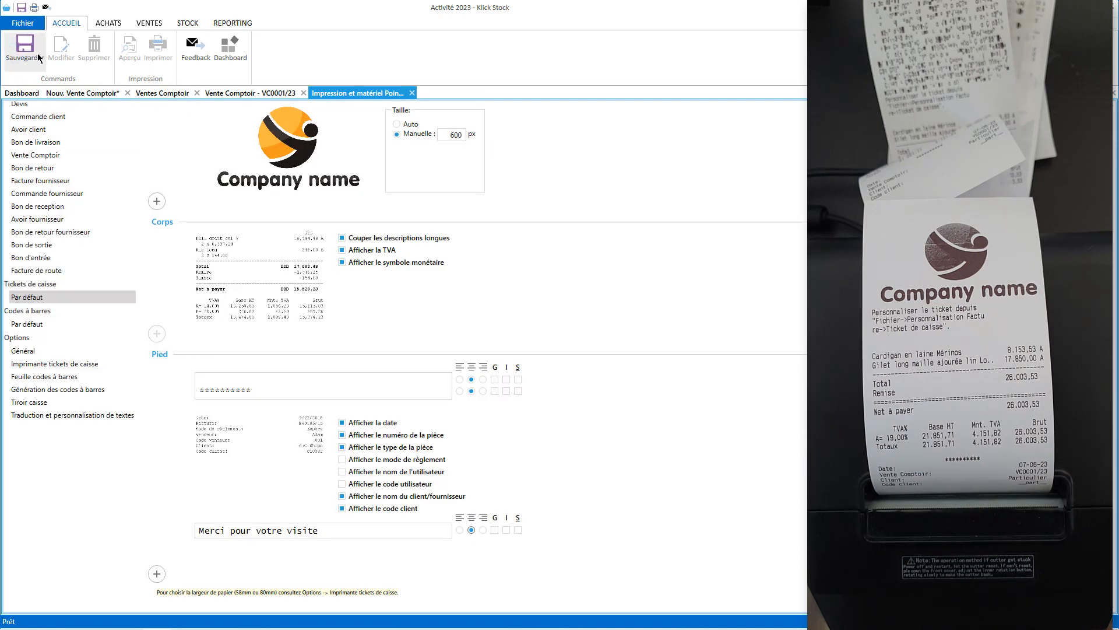
click(229, 94)
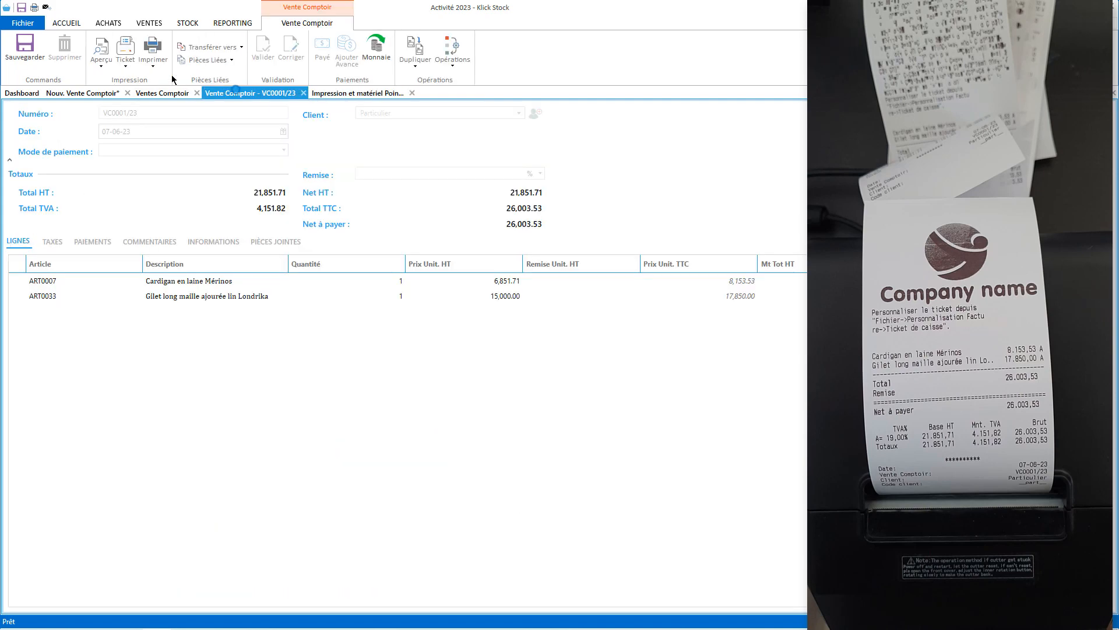
Print a VC0001/23 test ticket ending with 'Merci pour votre visite'.
click(129, 49)
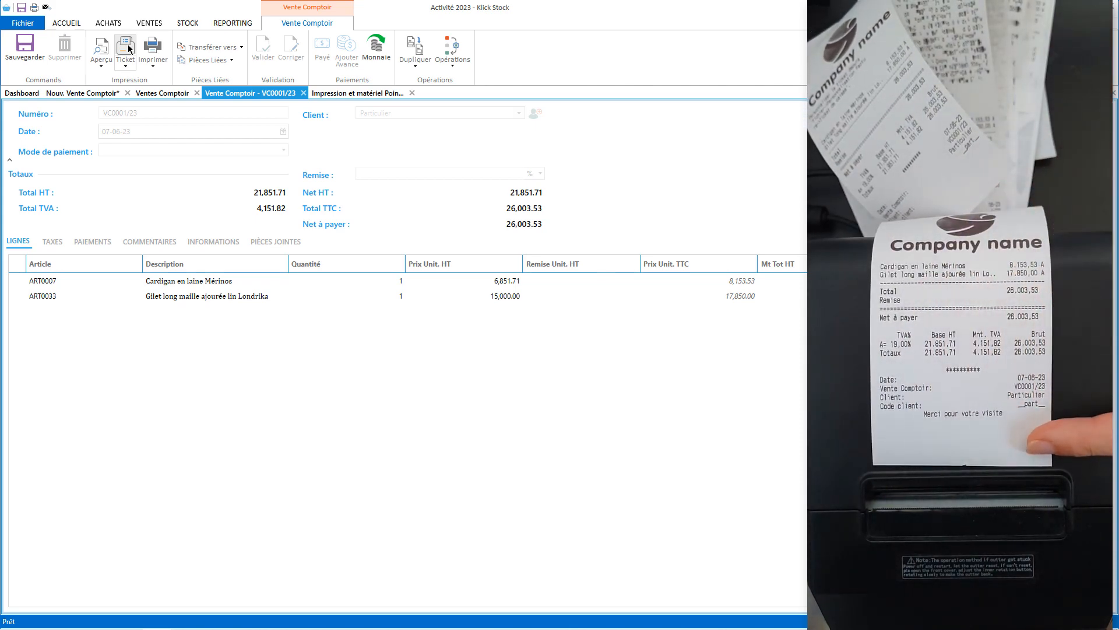
click(334, 93)
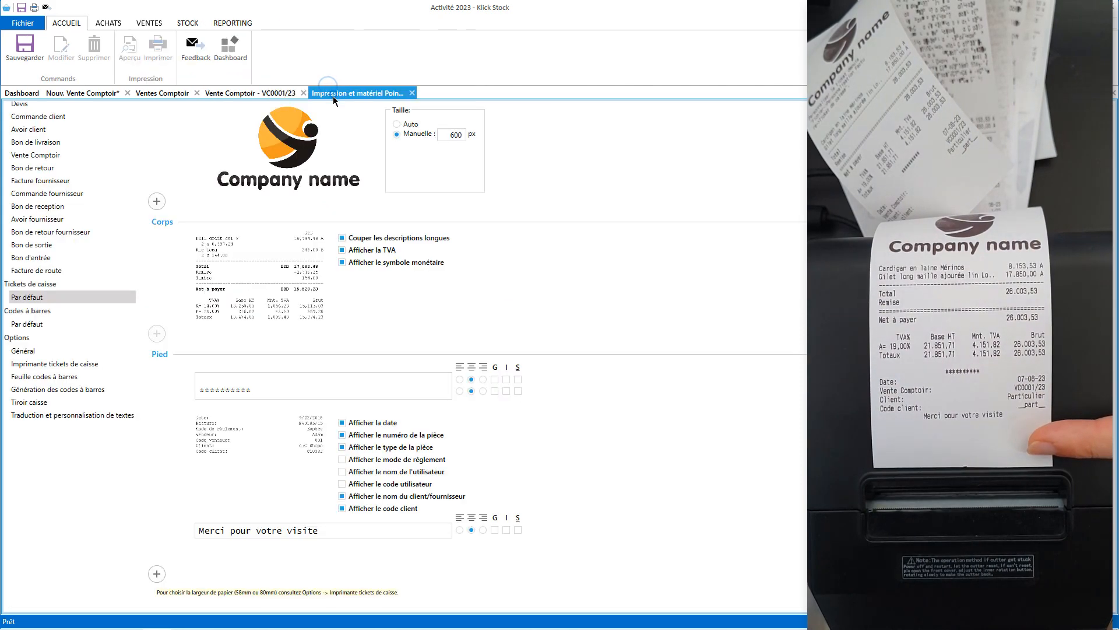
Hide the client code and show the user's name on tickets, then save the template.
click(378, 510)
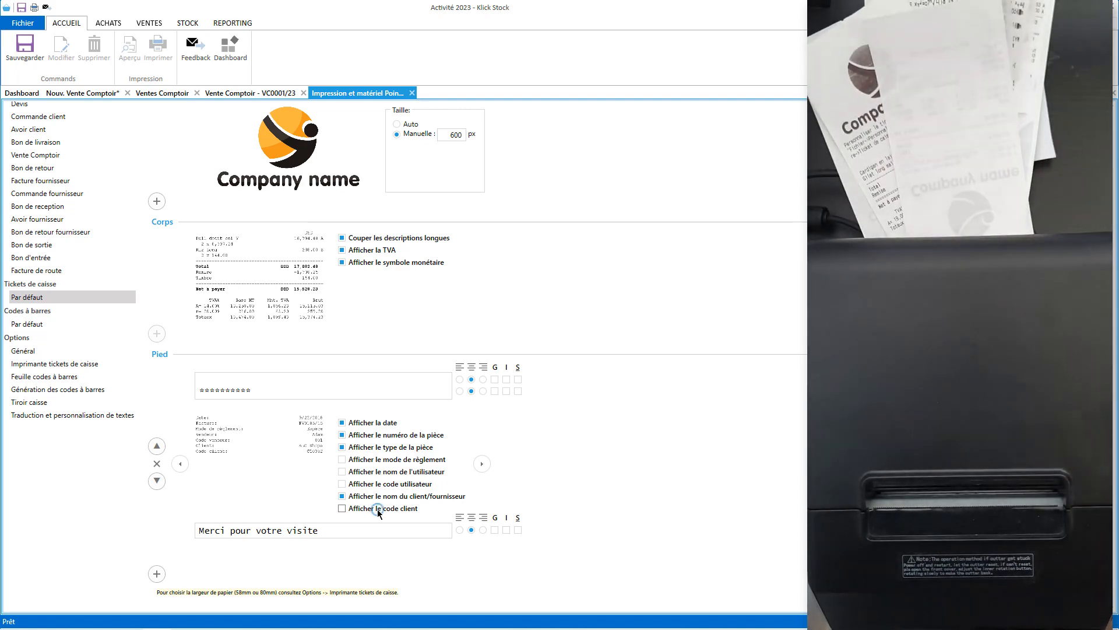
click(390, 474)
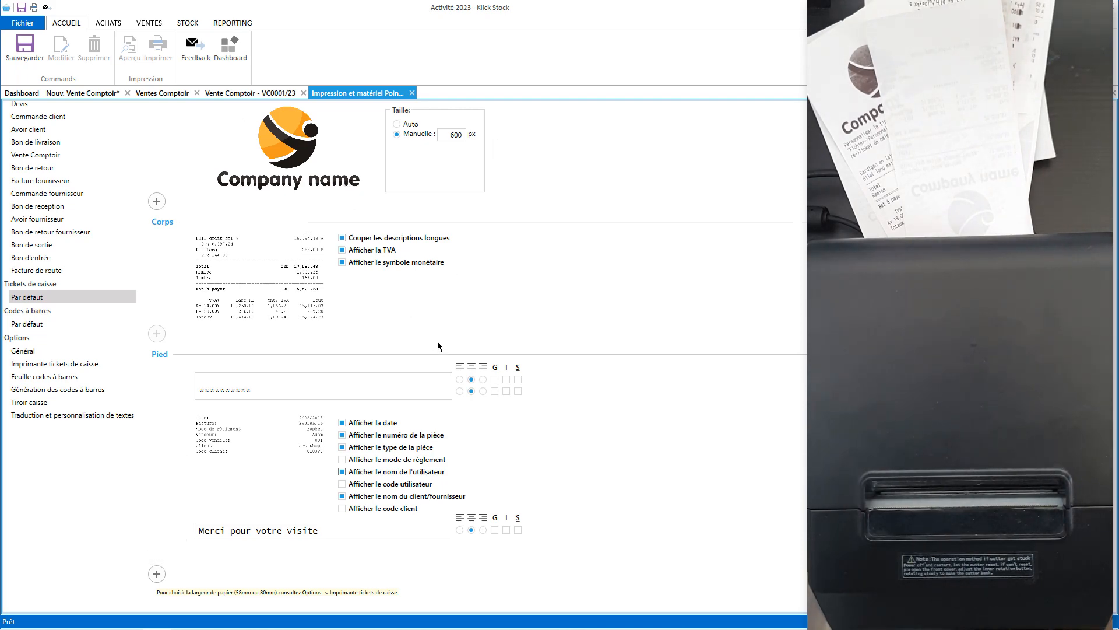
click(24, 47)
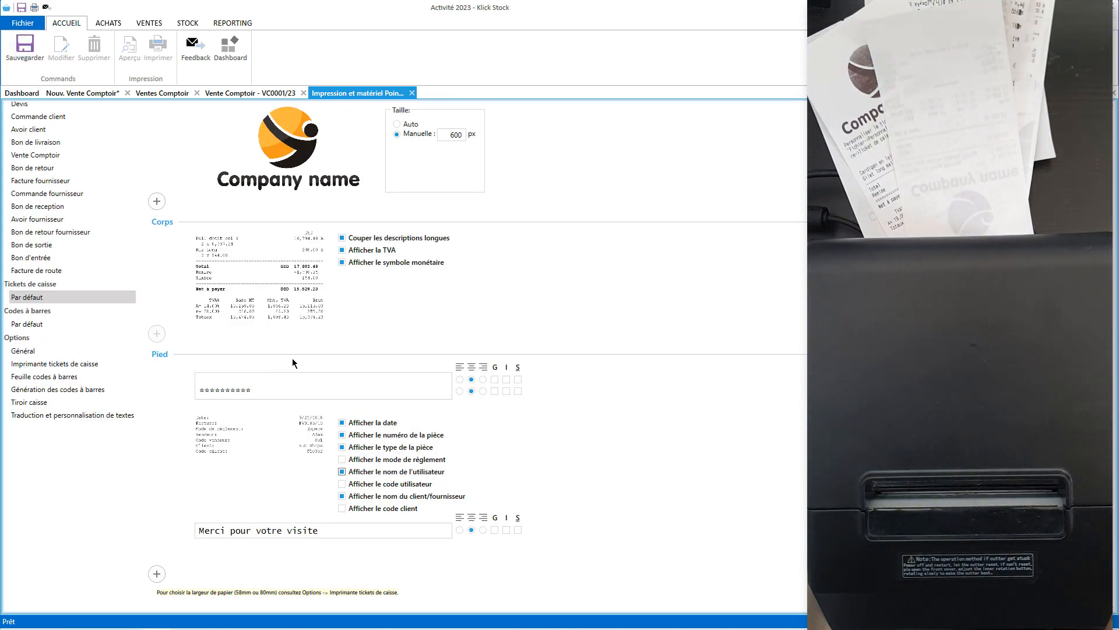
click(247, 93)
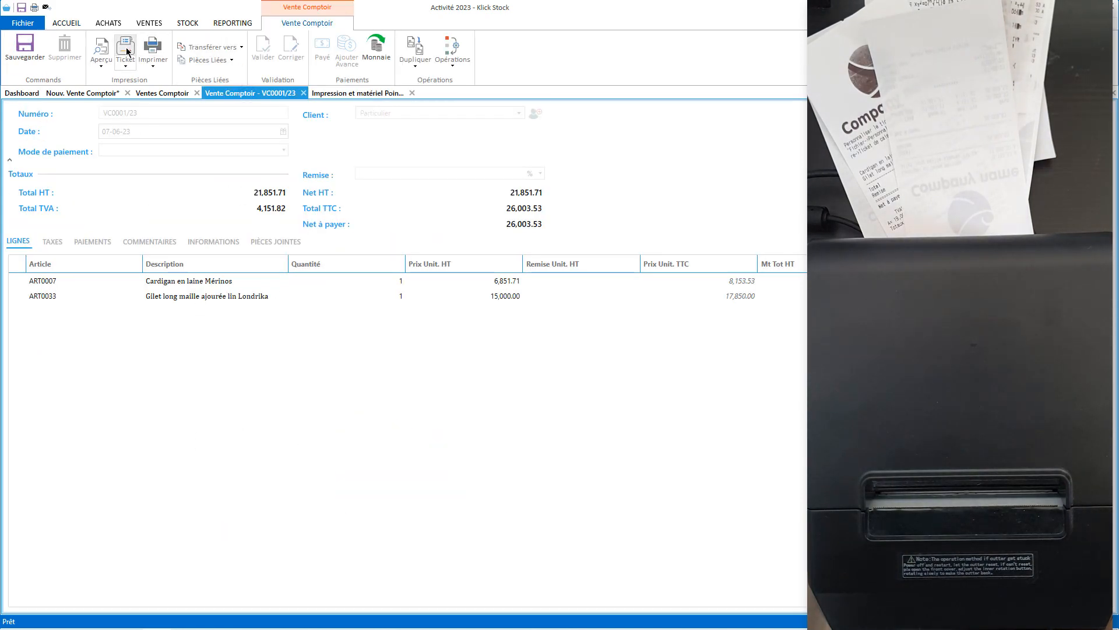
Reprint the VC0001/23 ticket, now showing a Vendeur line.
click(126, 51)
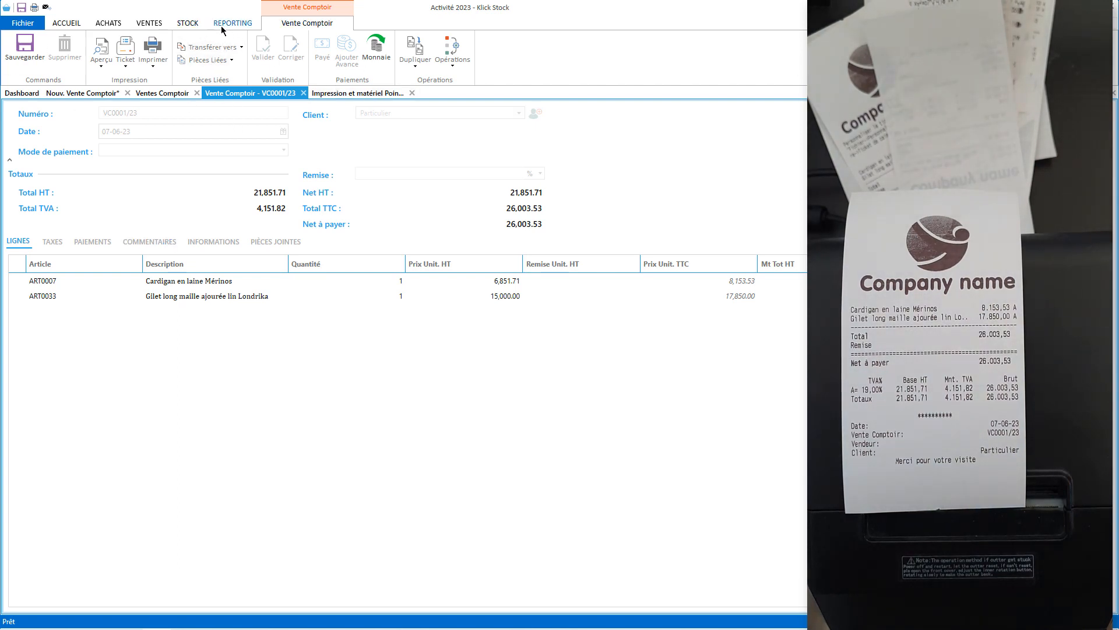
click(187, 23)
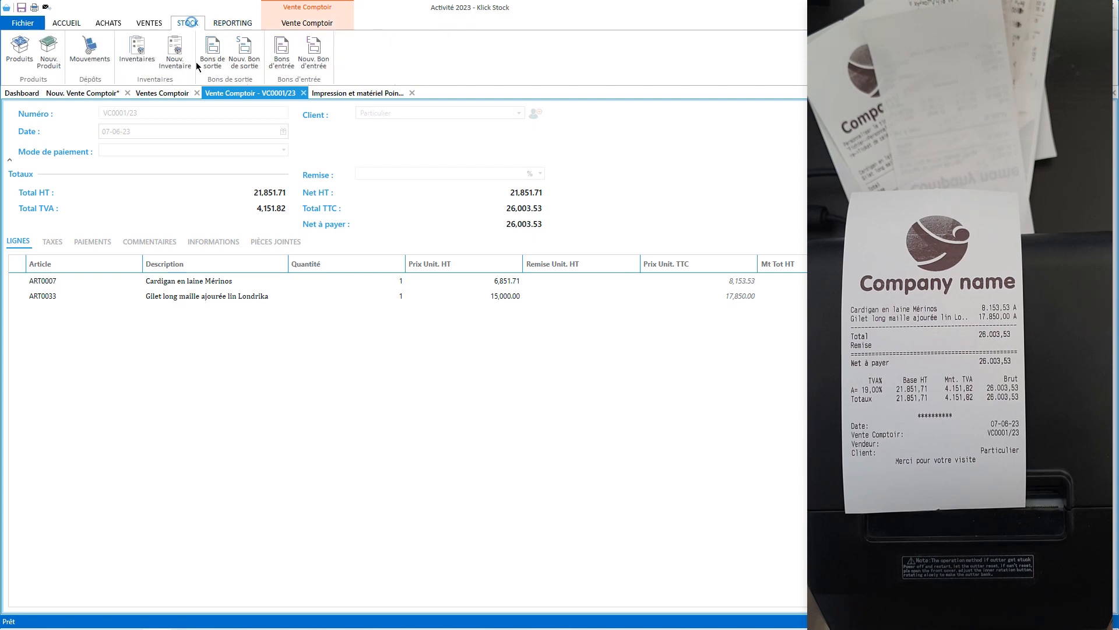
Give product Gilet droit brodé de pois the ticket label 'Gilet droit' and save it.
click(30, 61)
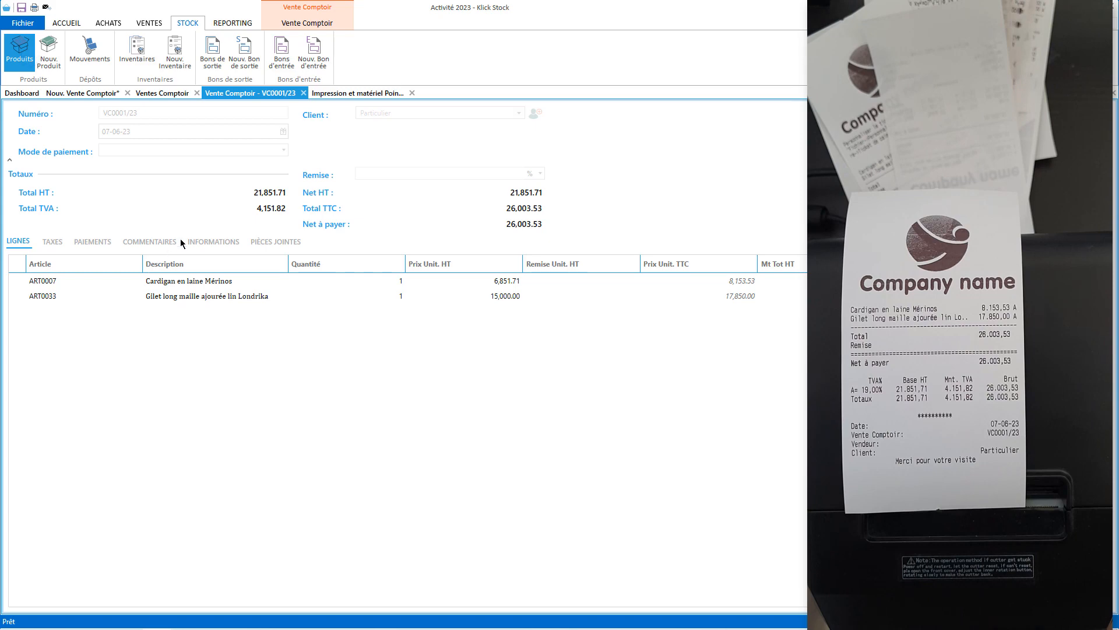
double_click(130, 146)
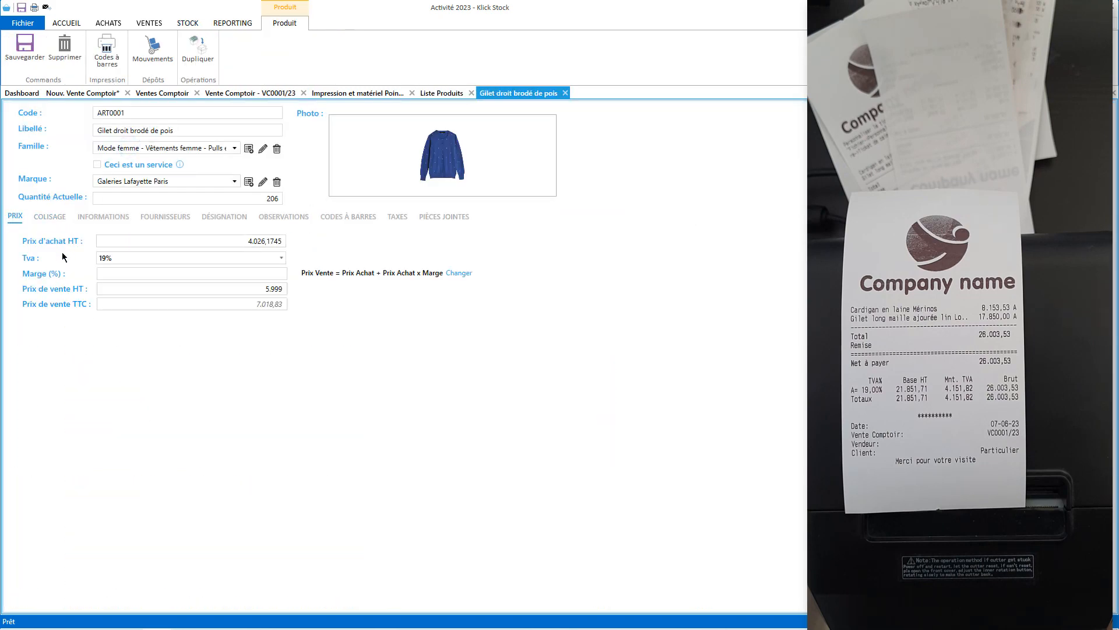
click(51, 216)
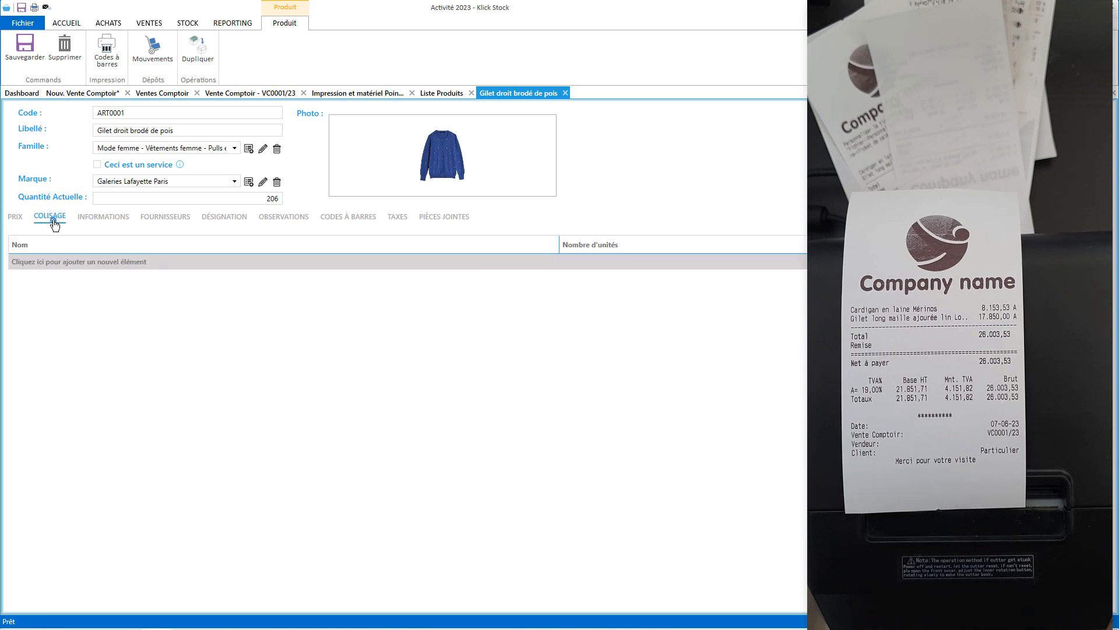
click(99, 217)
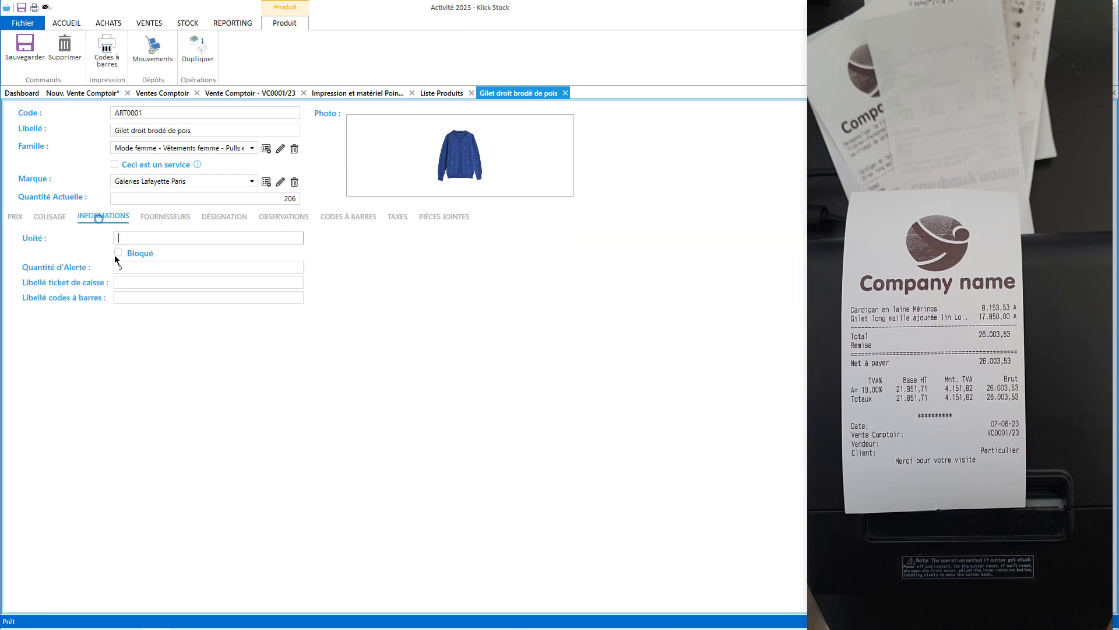
click(145, 282)
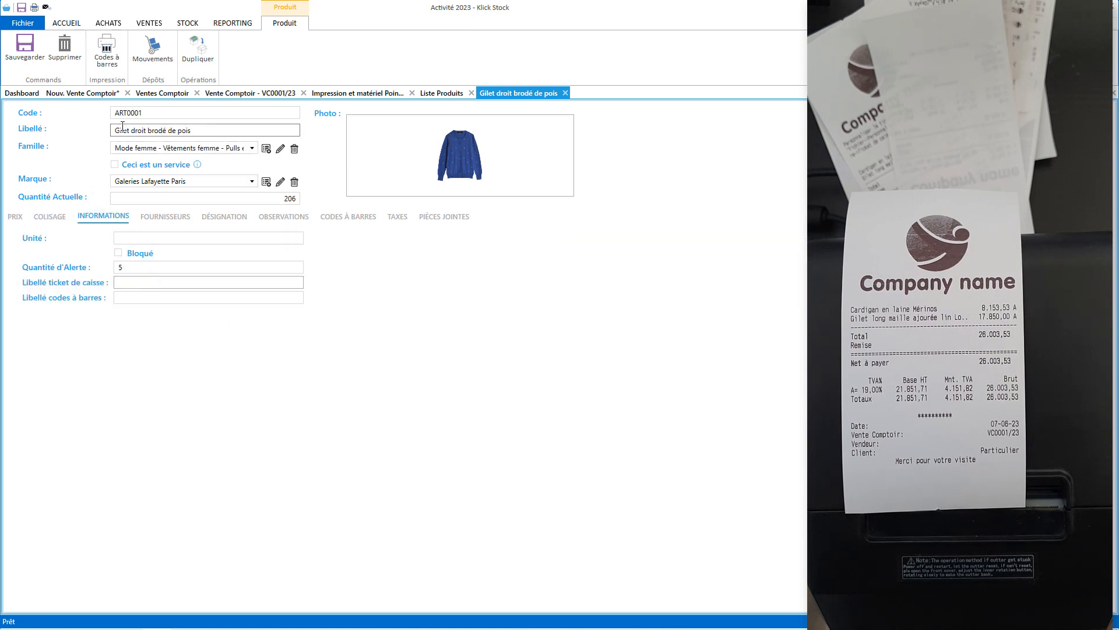
drag(147, 134, 114, 134)
key(ctrl+c)
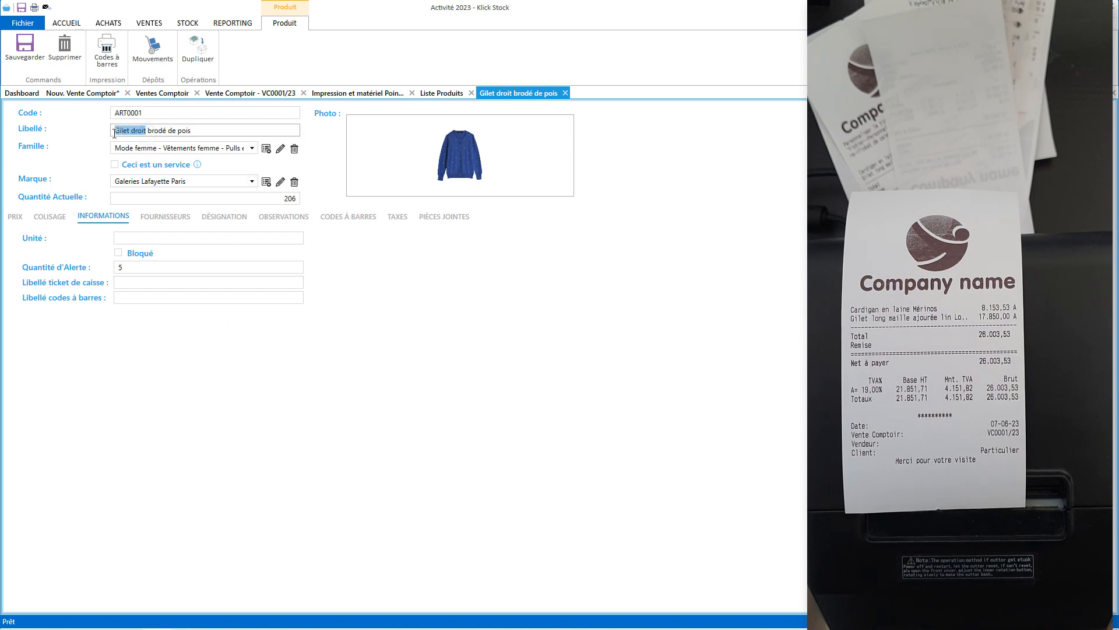
click(132, 281)
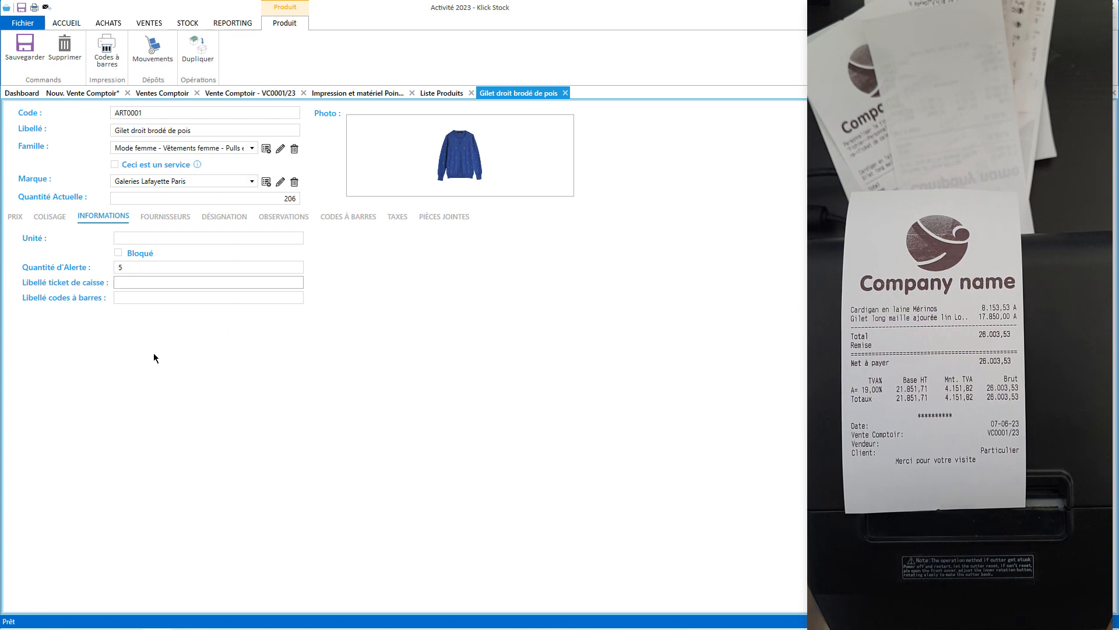
key(ctrl+v)
click(26, 50)
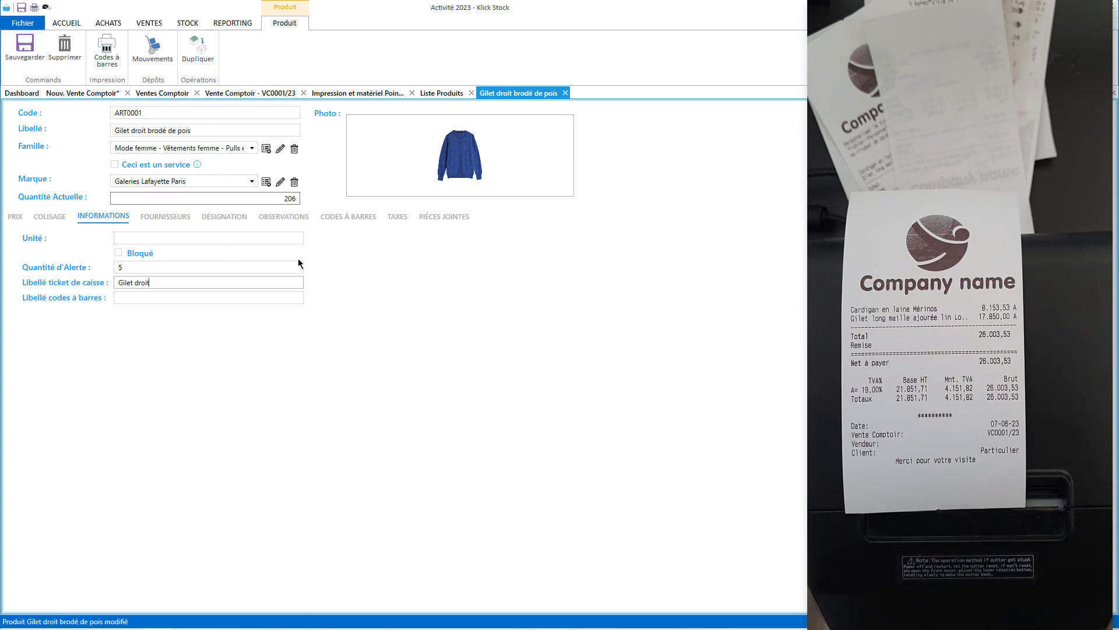
click(271, 95)
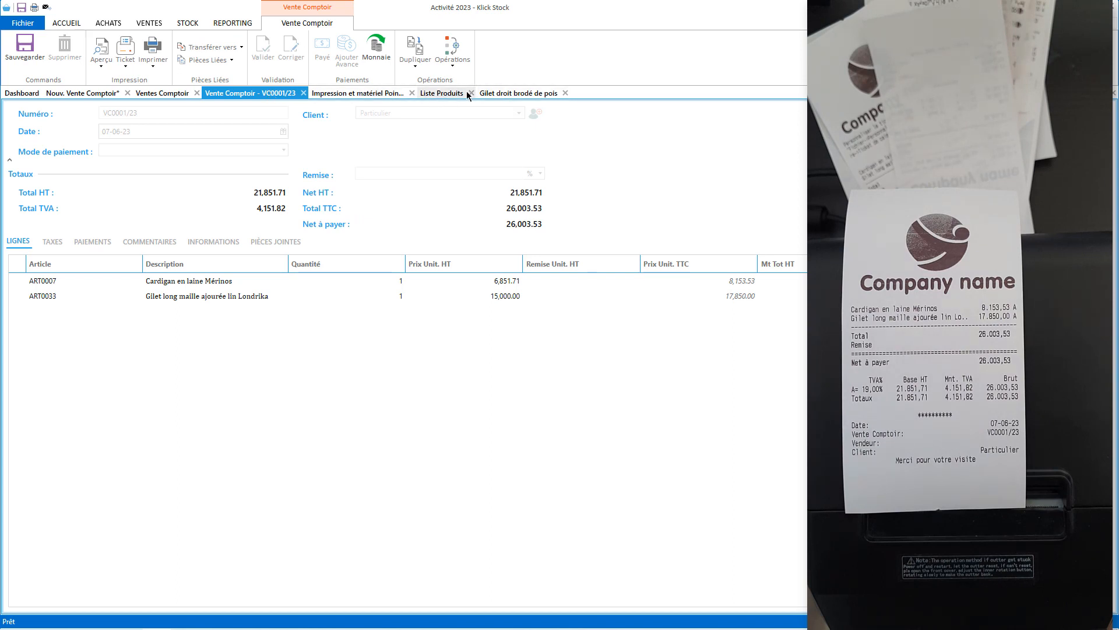
Save and validate counter sale VC0004/23 for Gilet droit brodé de pois, totalling 7,138.81.
click(512, 92)
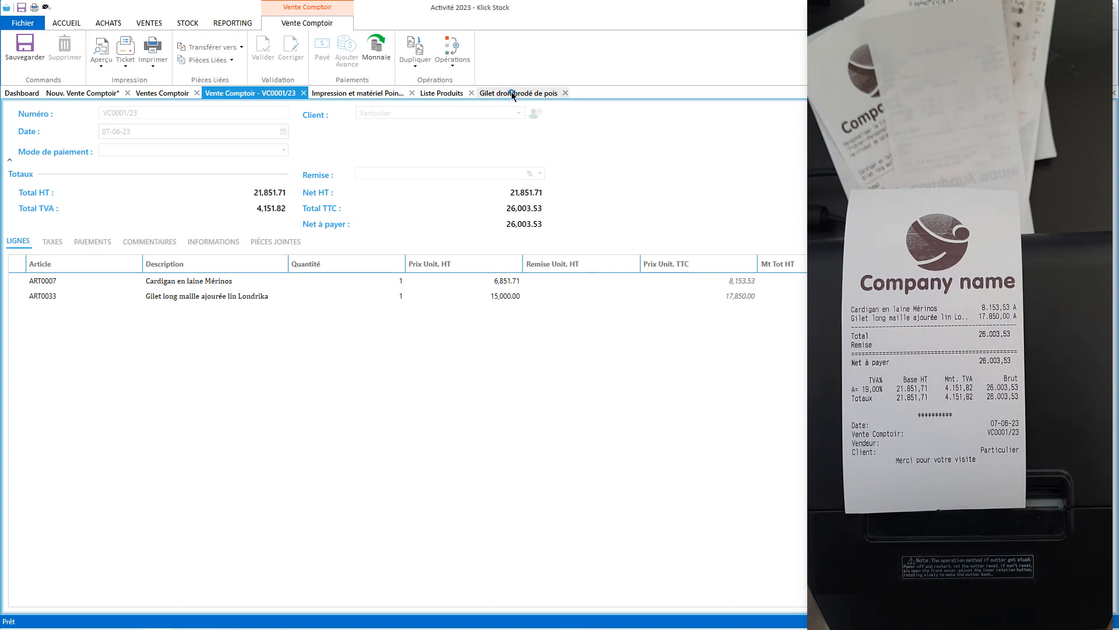
click(189, 24)
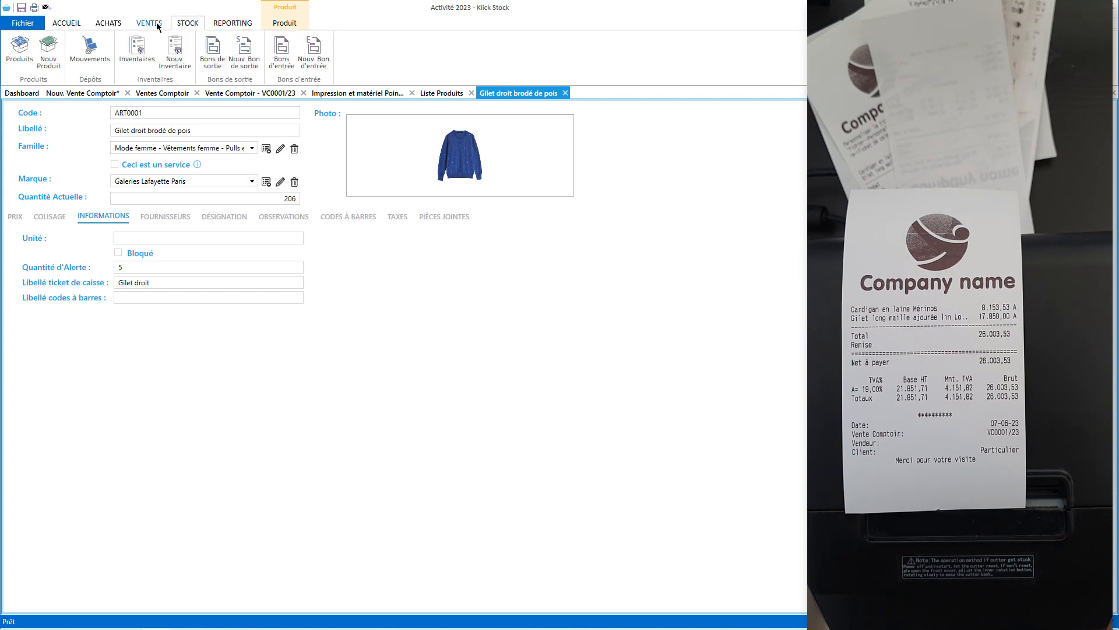
click(85, 92)
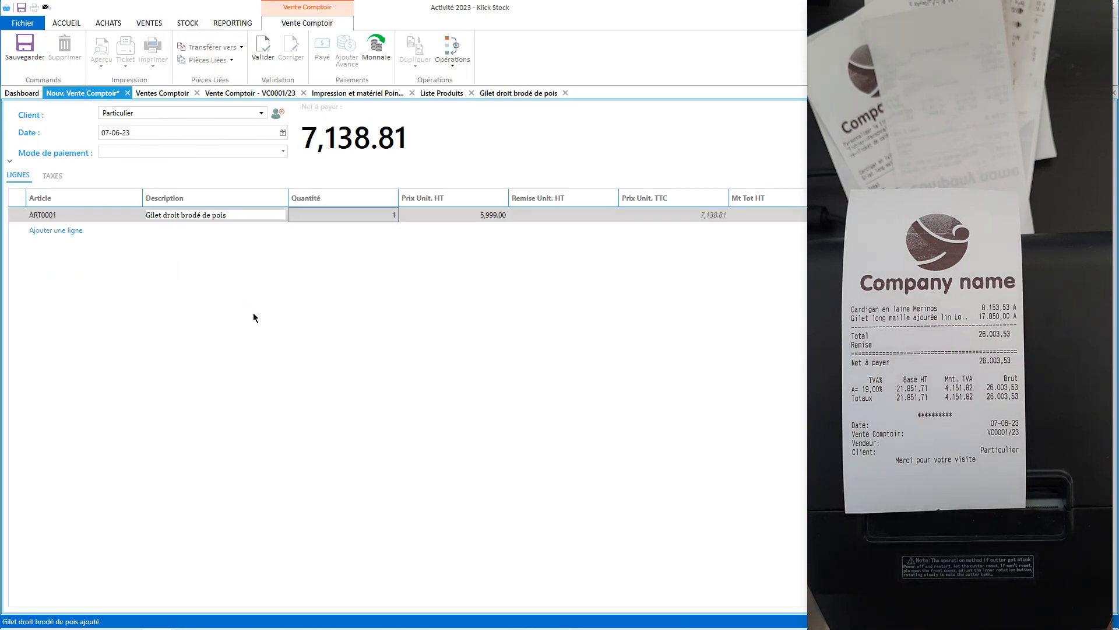
click(24, 47)
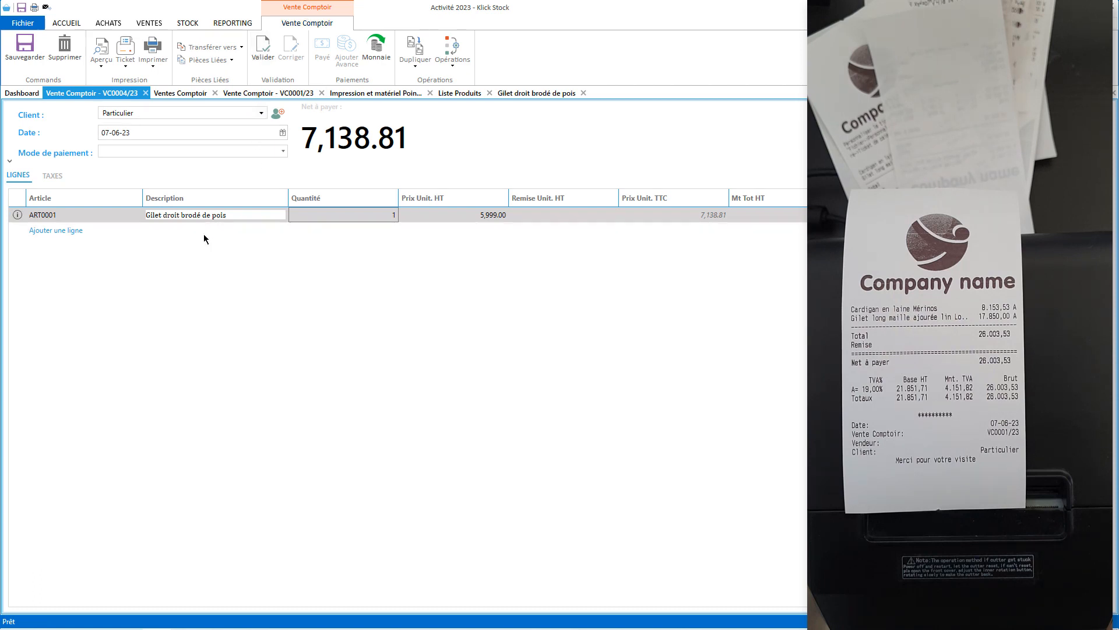
click(263, 48)
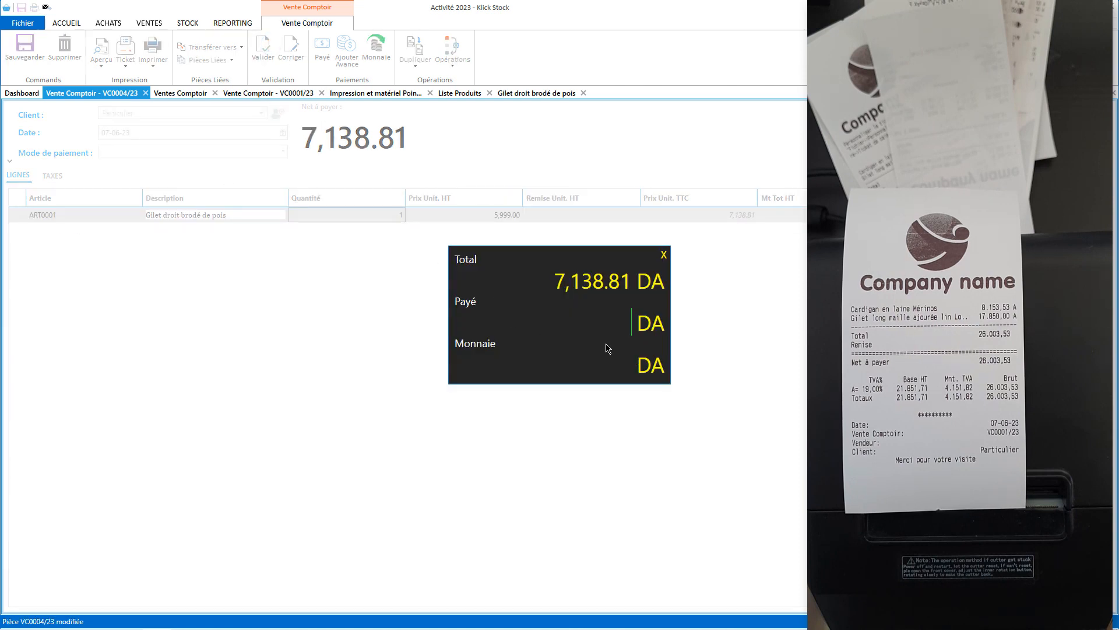
key(Return)
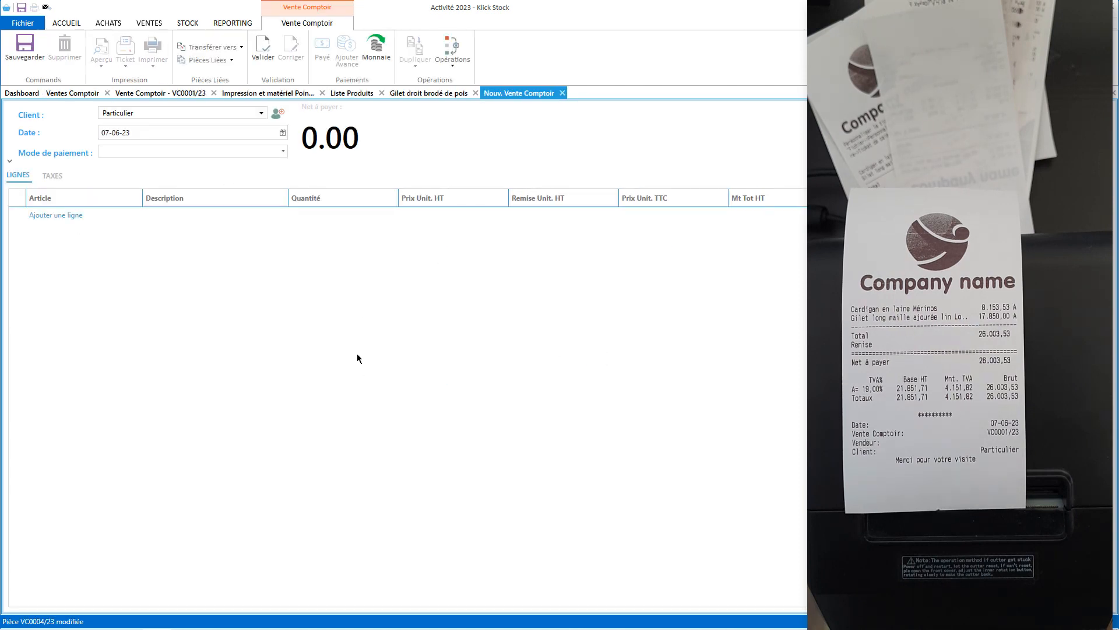
click(64, 94)
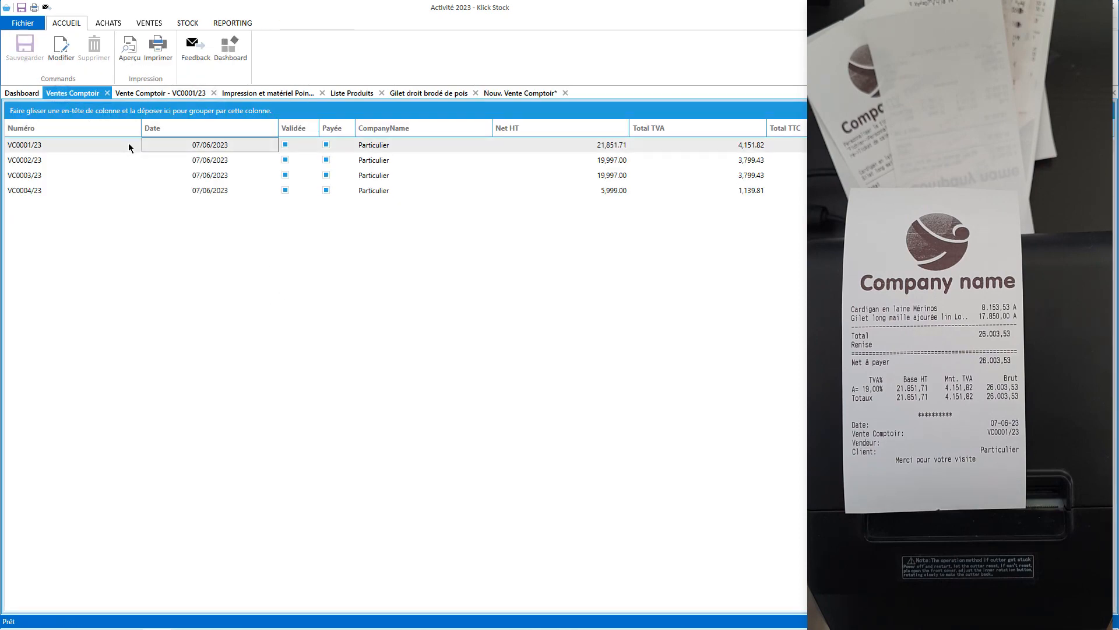
Open sale VC0004/23, print its 7,138.81 ticket, and preview the sale document.
double_click(102, 190)
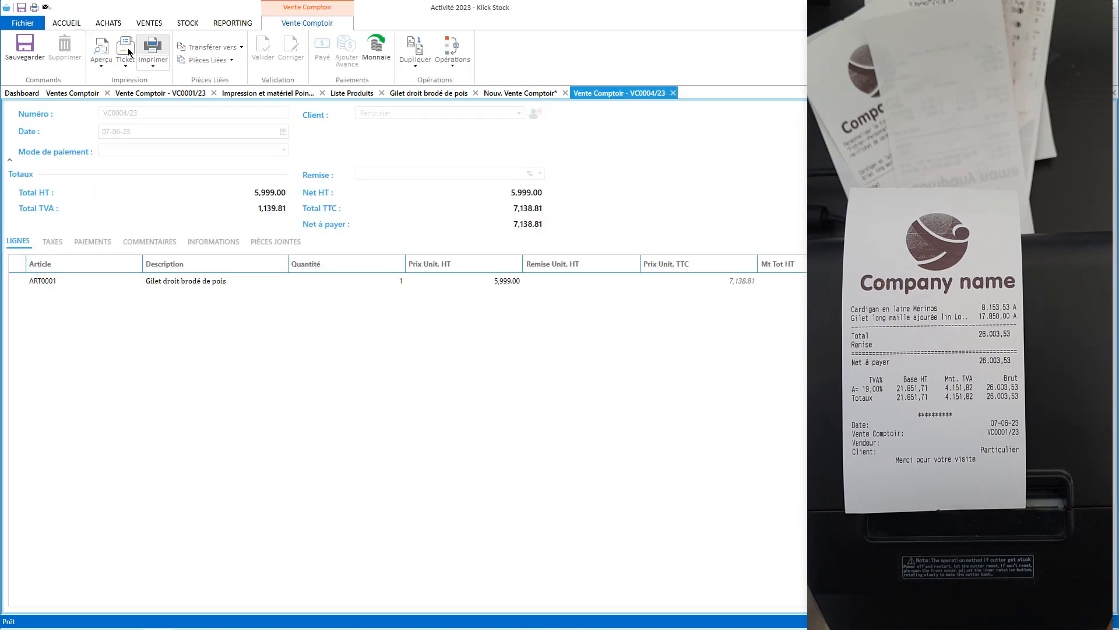
click(124, 52)
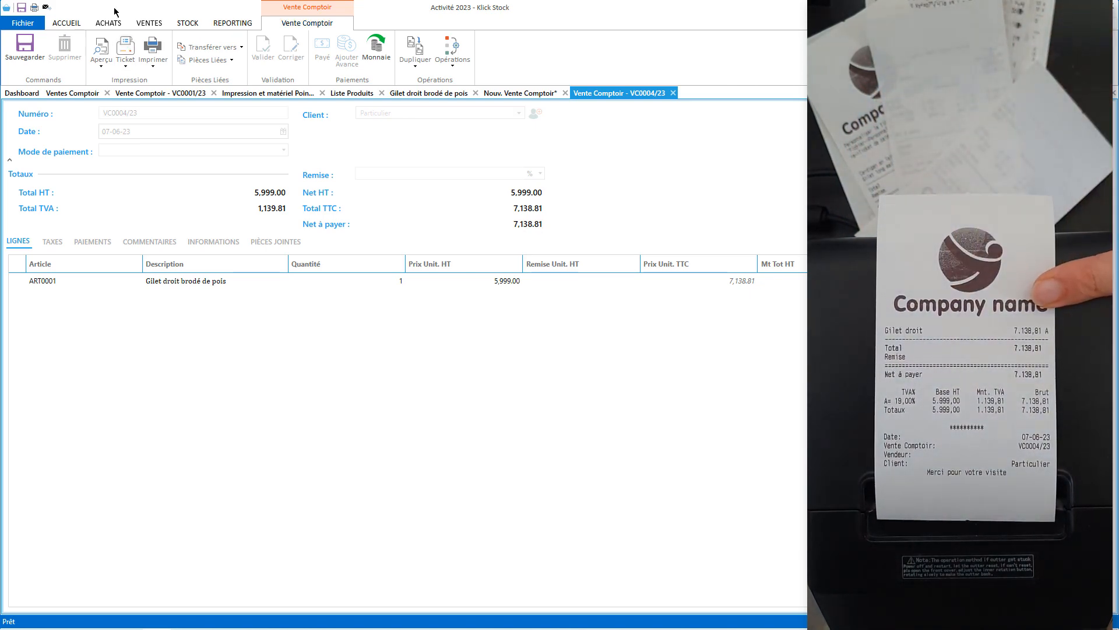
click(100, 49)
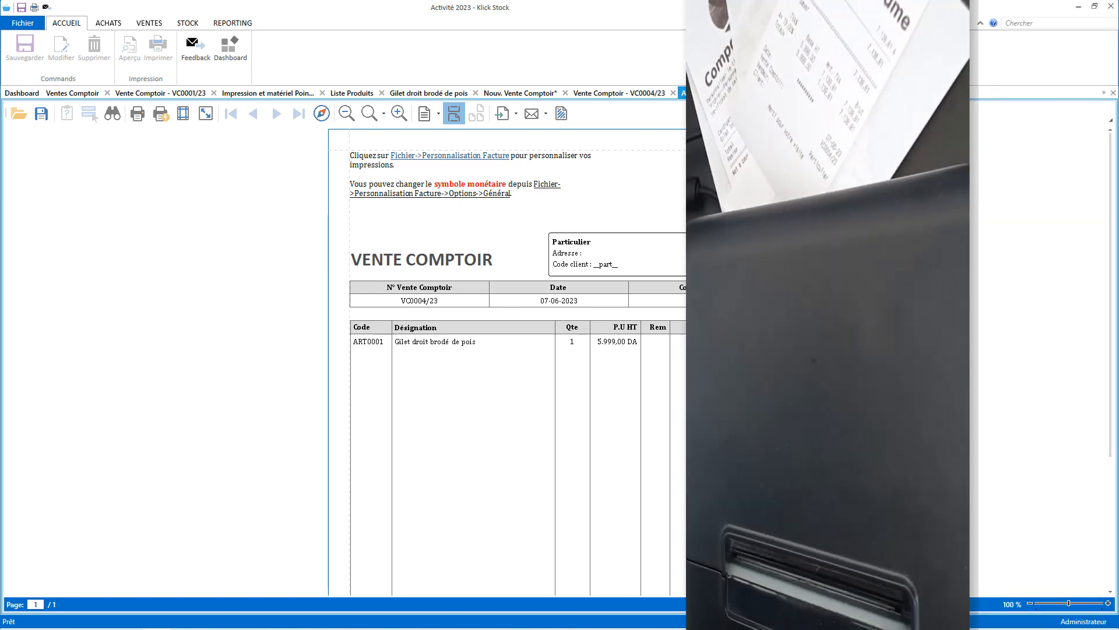
click(753, 94)
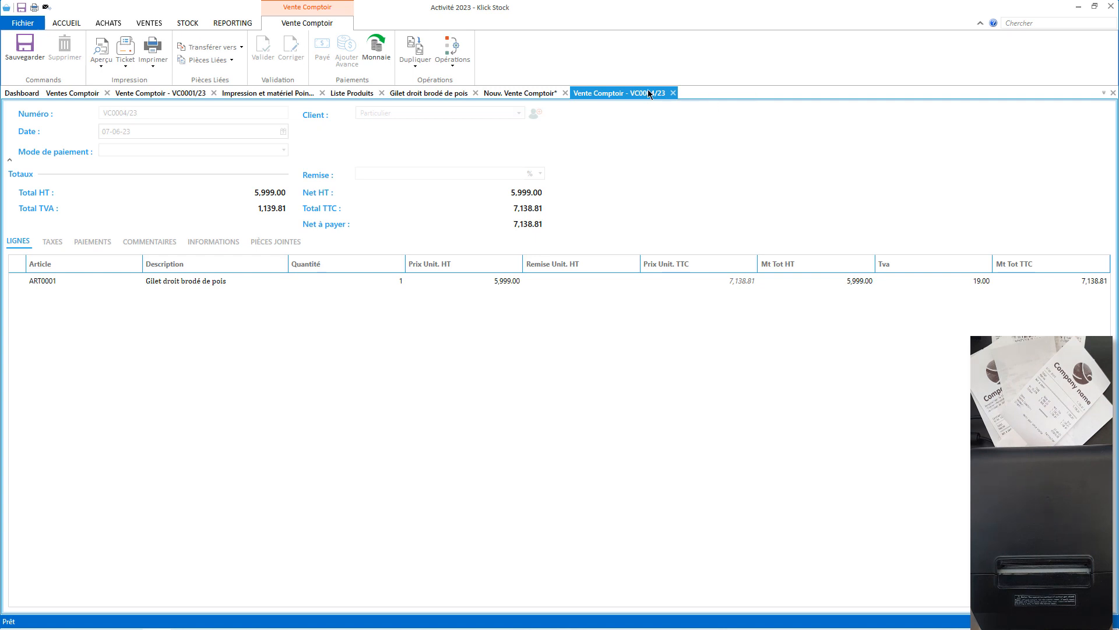
Enable automatic ticket printing after counter sale payment and save the receipt printer settings.
click(255, 94)
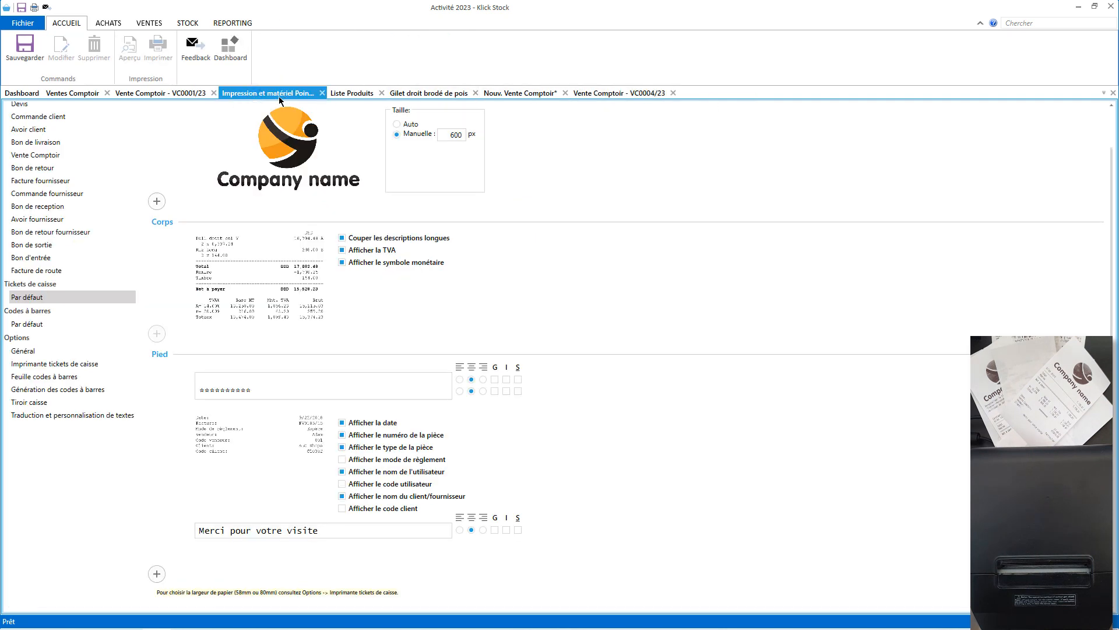
click(44, 364)
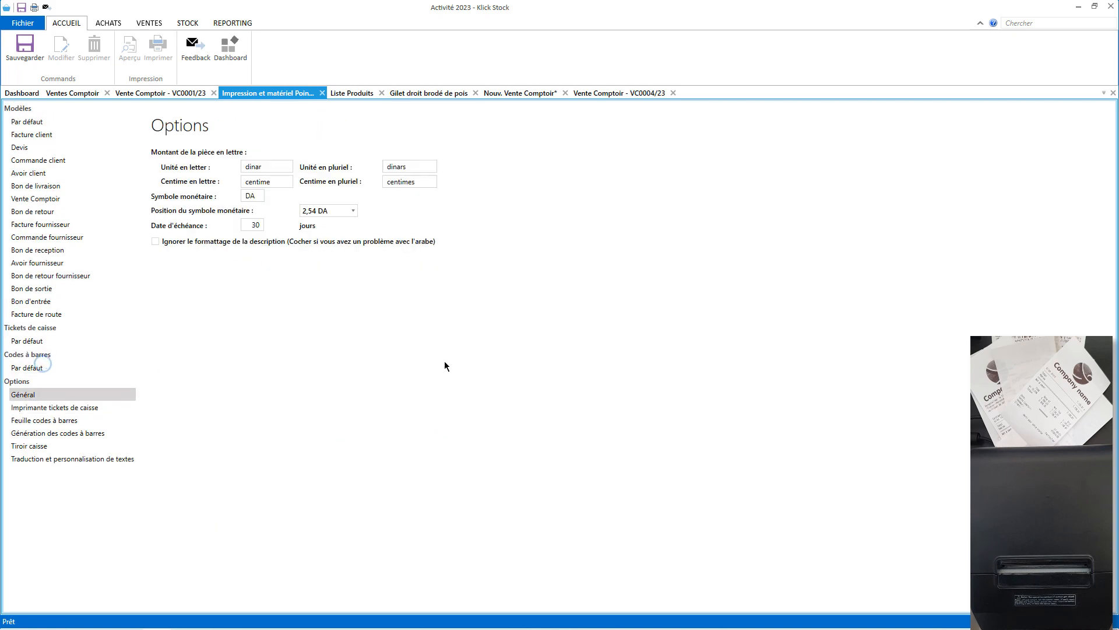
click(59, 407)
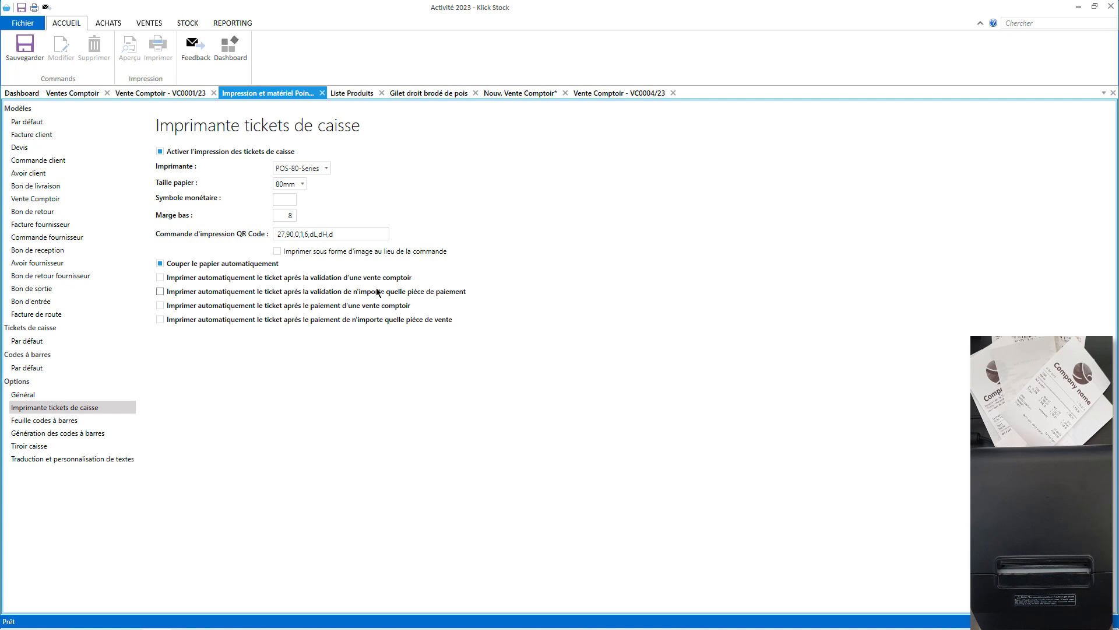
click(207, 307)
click(24, 60)
Set the receipt currency symbol to DA and the bottom margin to 4.
click(289, 198)
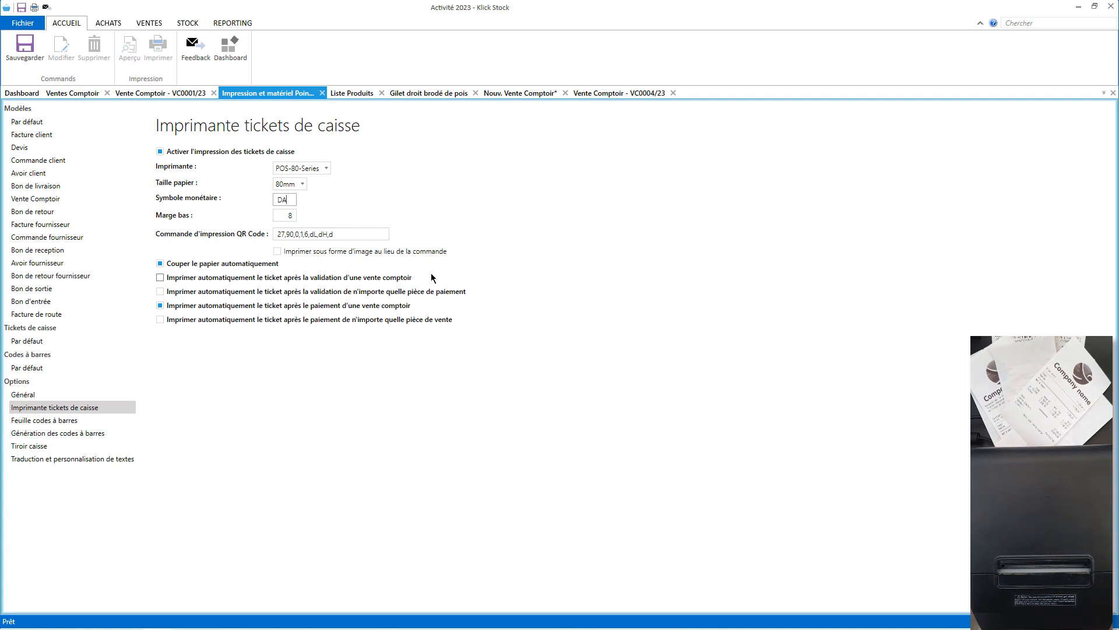
click(286, 215)
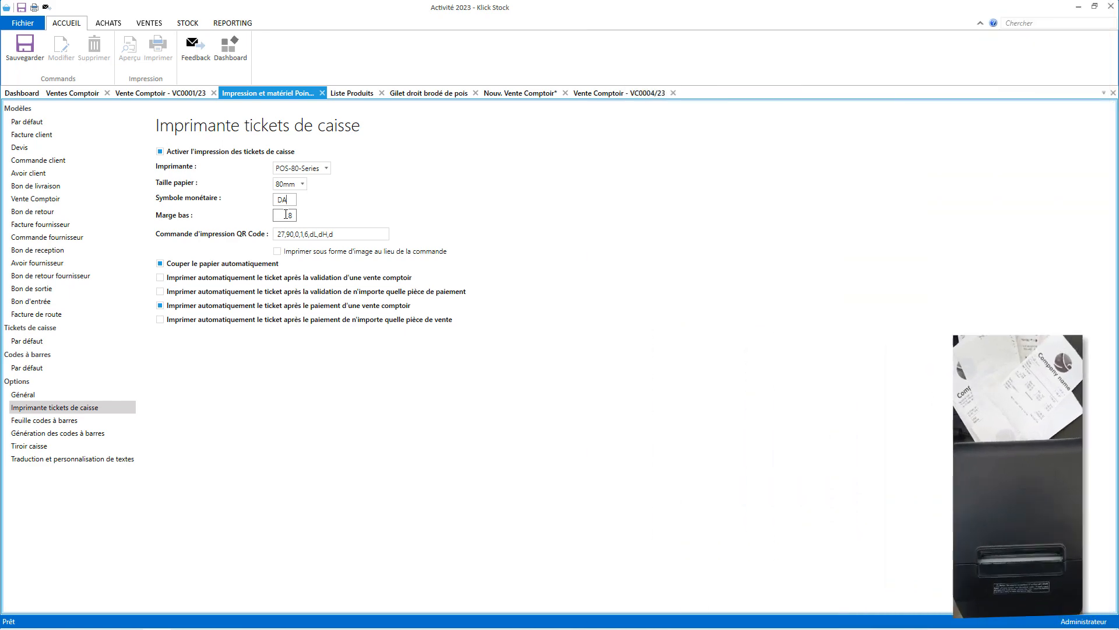
click(286, 215)
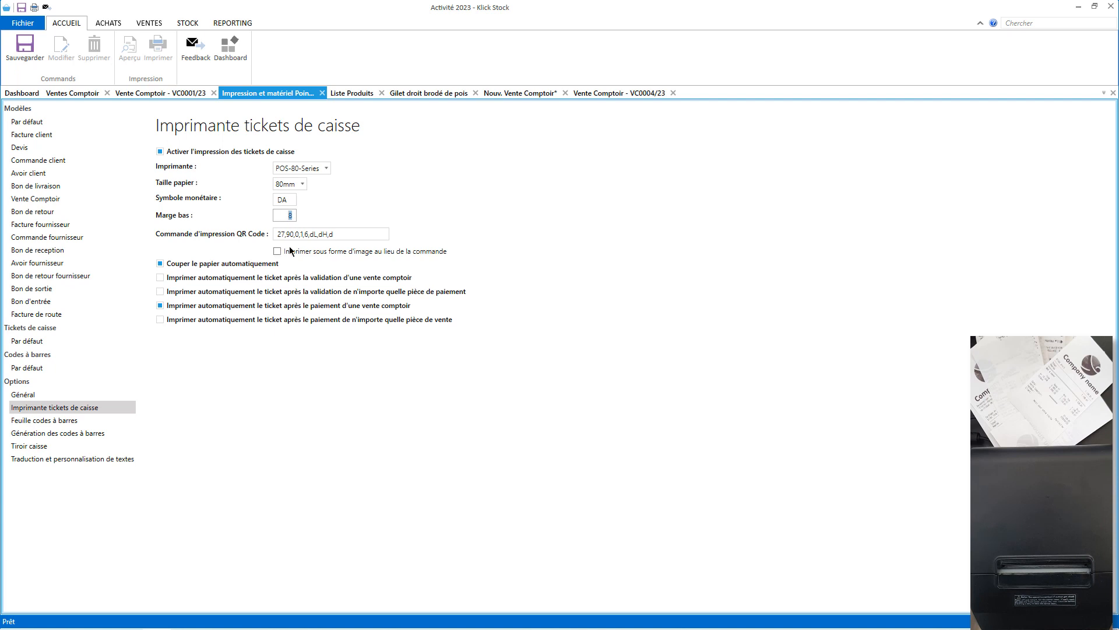
key(BackSpace)
text(4)
Validate sale VC0005/23 for 30,935.24, paying 40000 DA for 9,064.76 change.
click(509, 95)
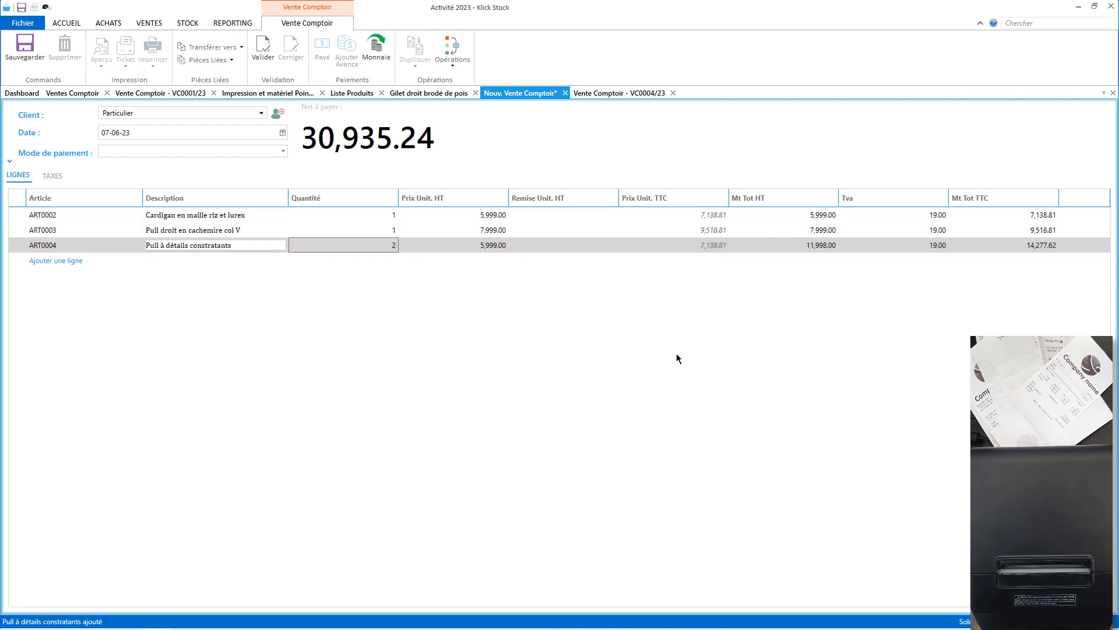
click(263, 47)
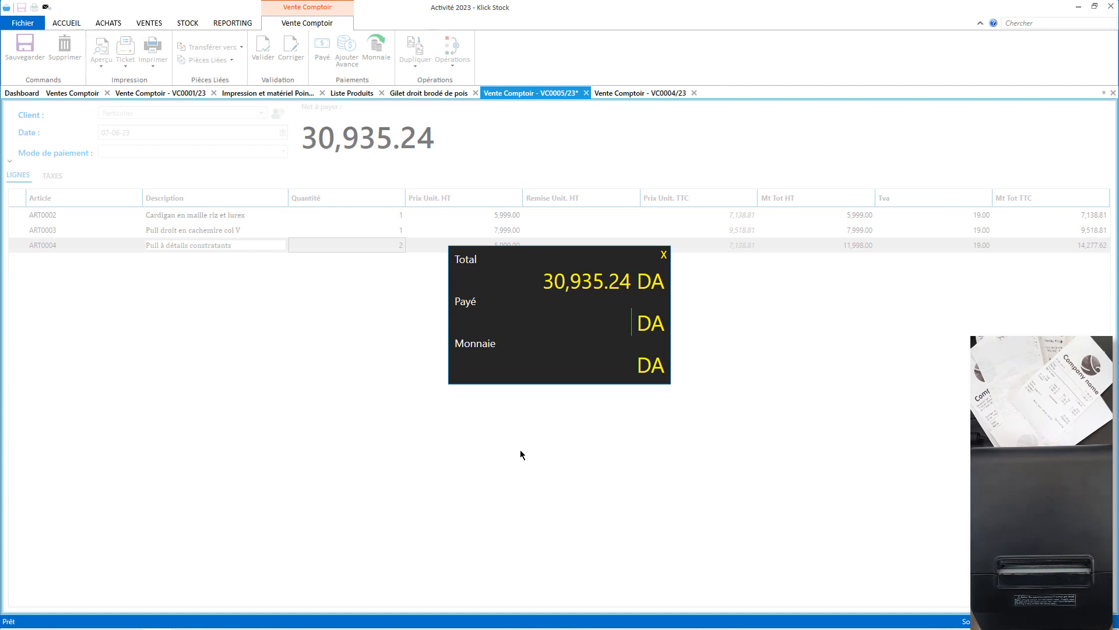
text(40000)
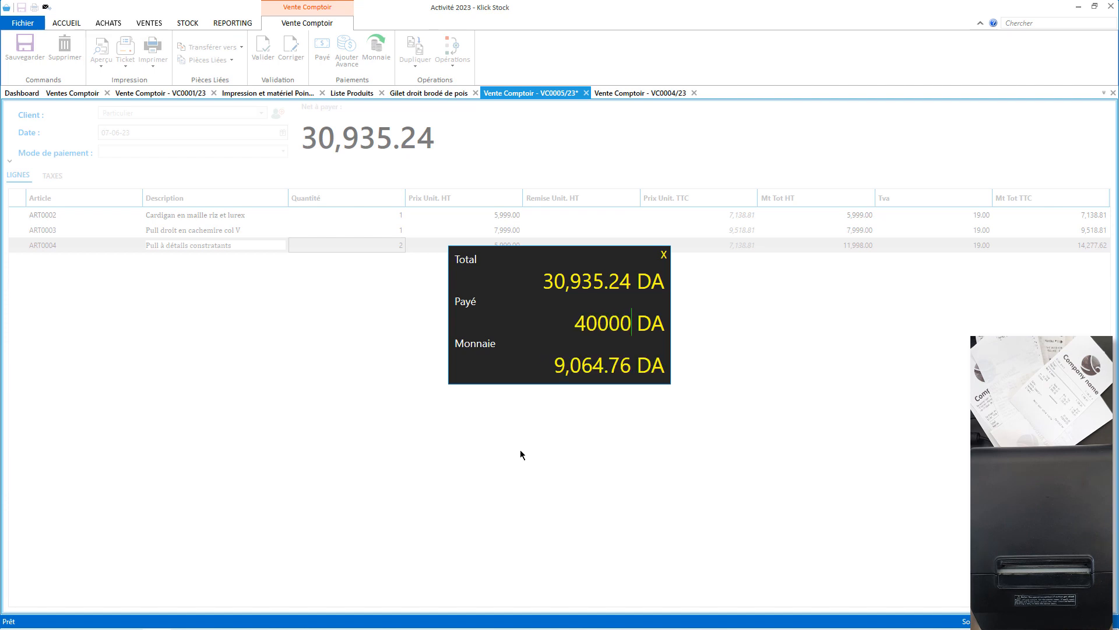
key(Return)
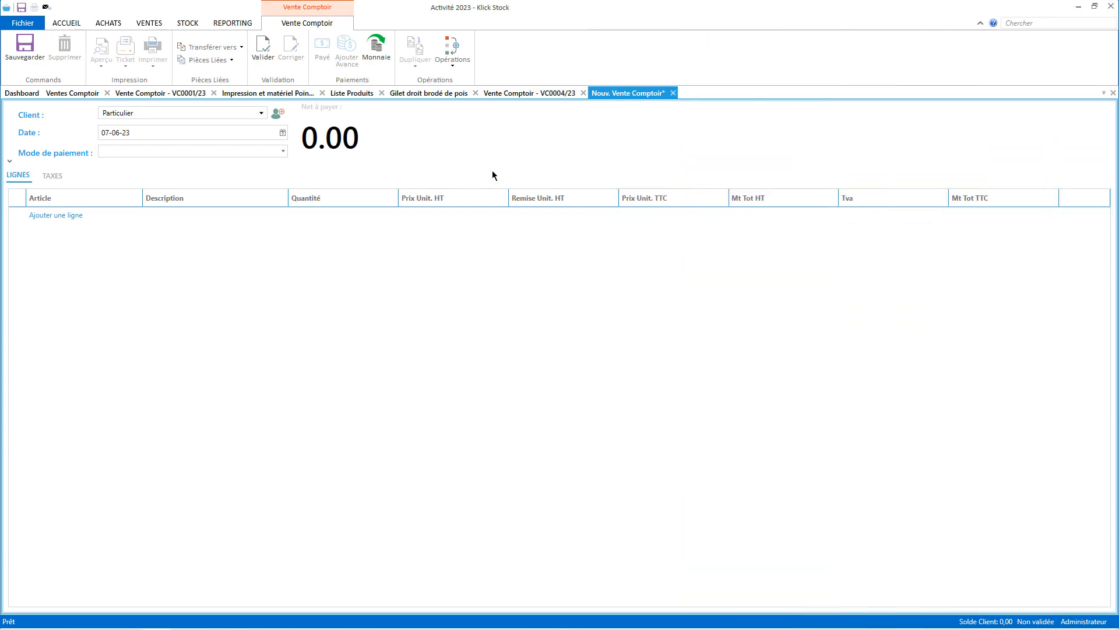
click(242, 93)
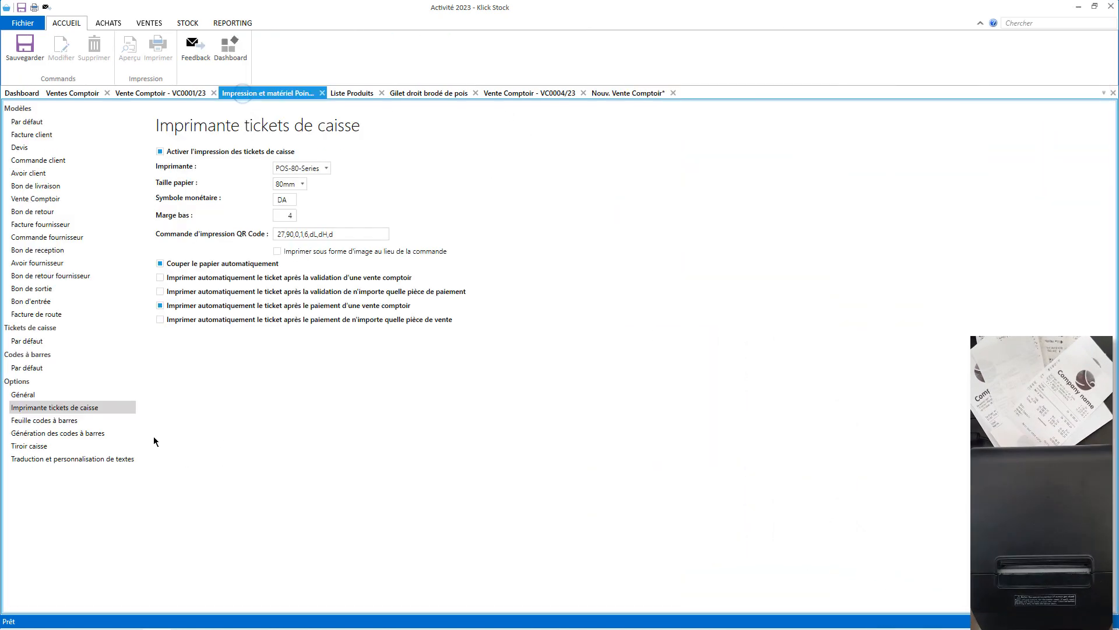
Add a new block to the default receipt footer and set it to the payments summary.
click(36, 344)
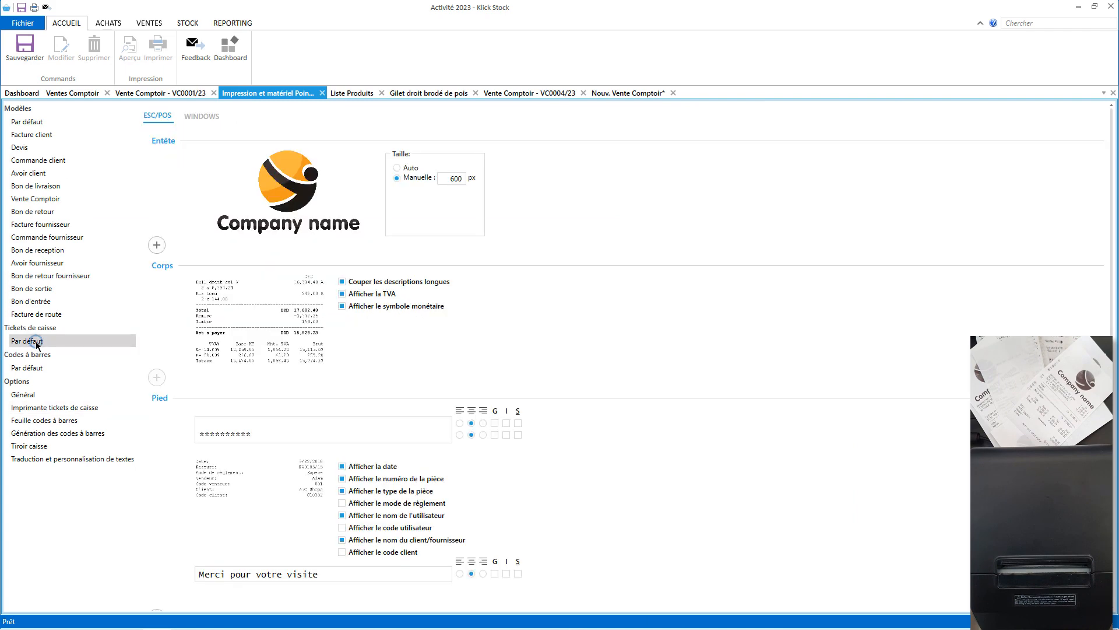
scroll(737, 383, down, 1)
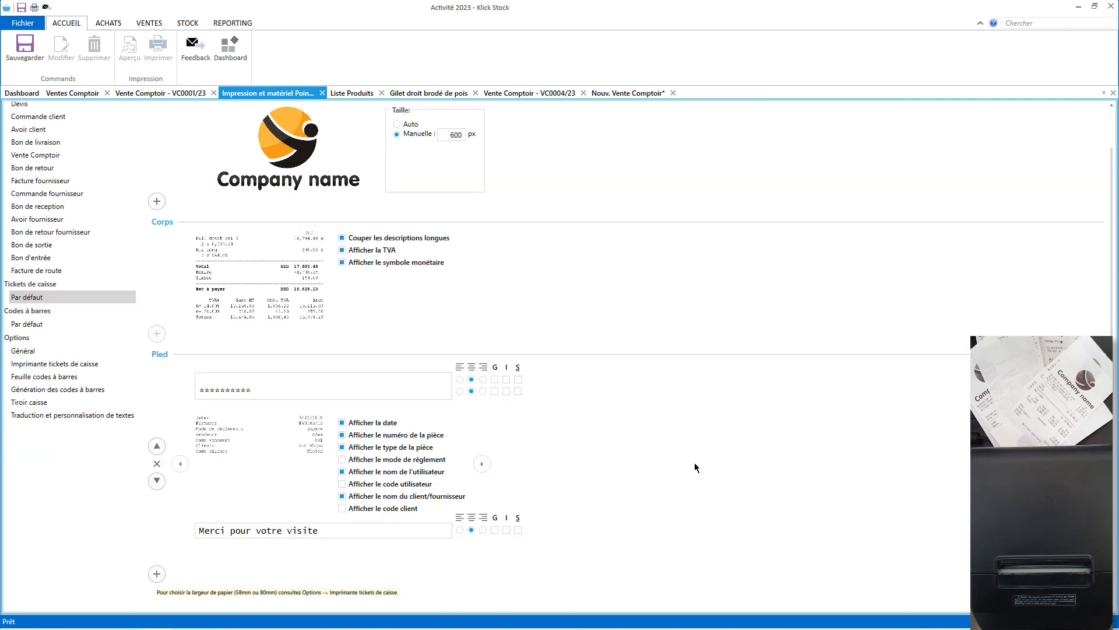
click(156, 574)
scroll(1112, 356, down, 2)
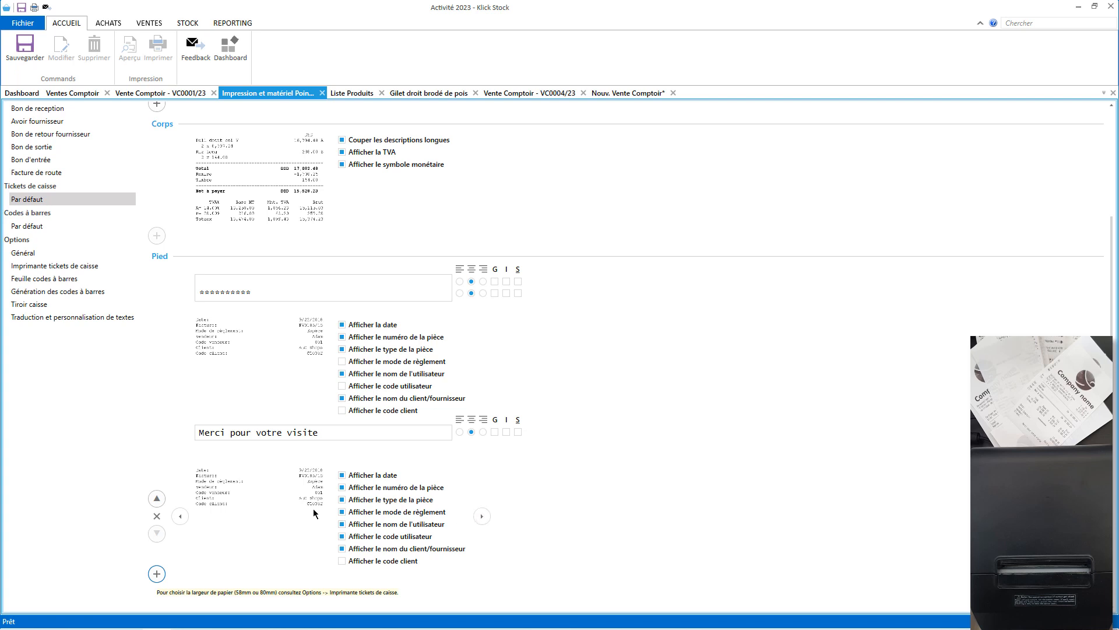
click(482, 516)
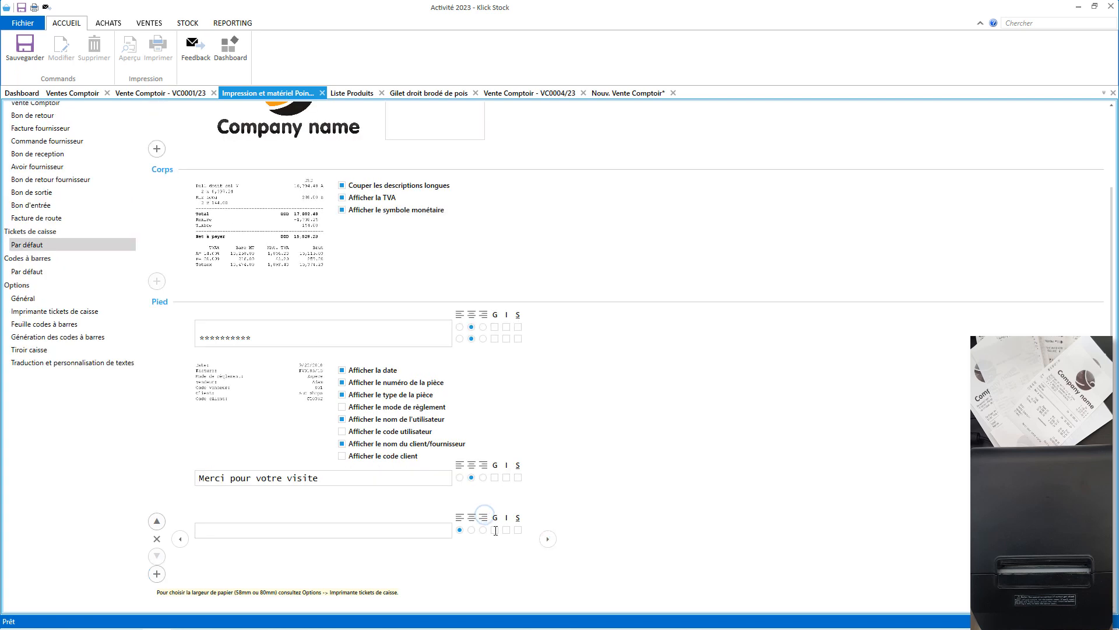
click(548, 539)
click(502, 555)
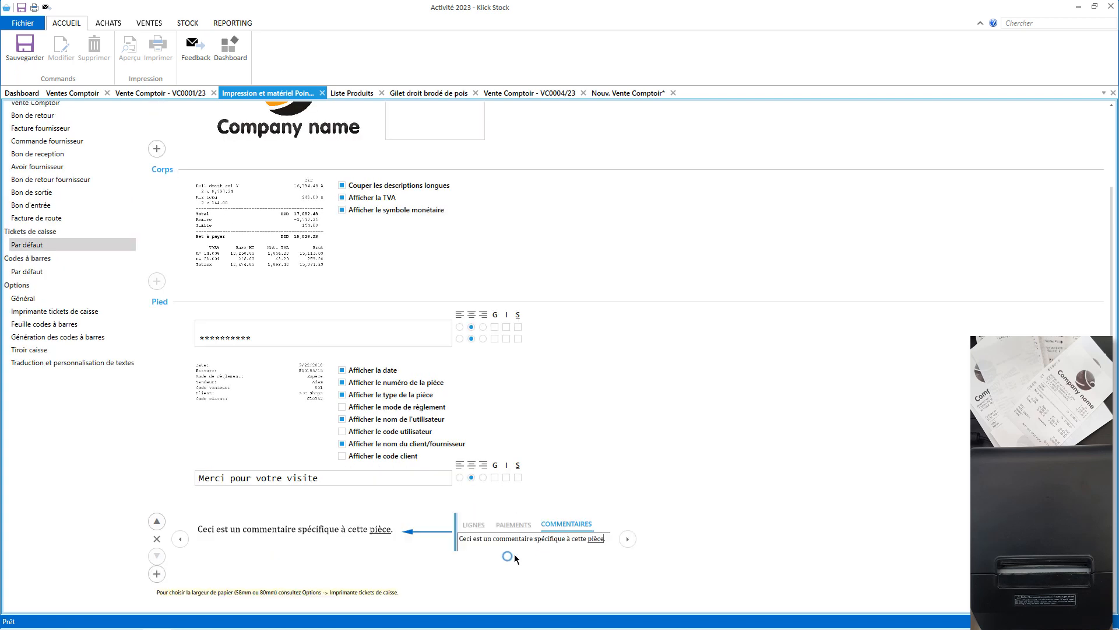
click(624, 538)
click(622, 536)
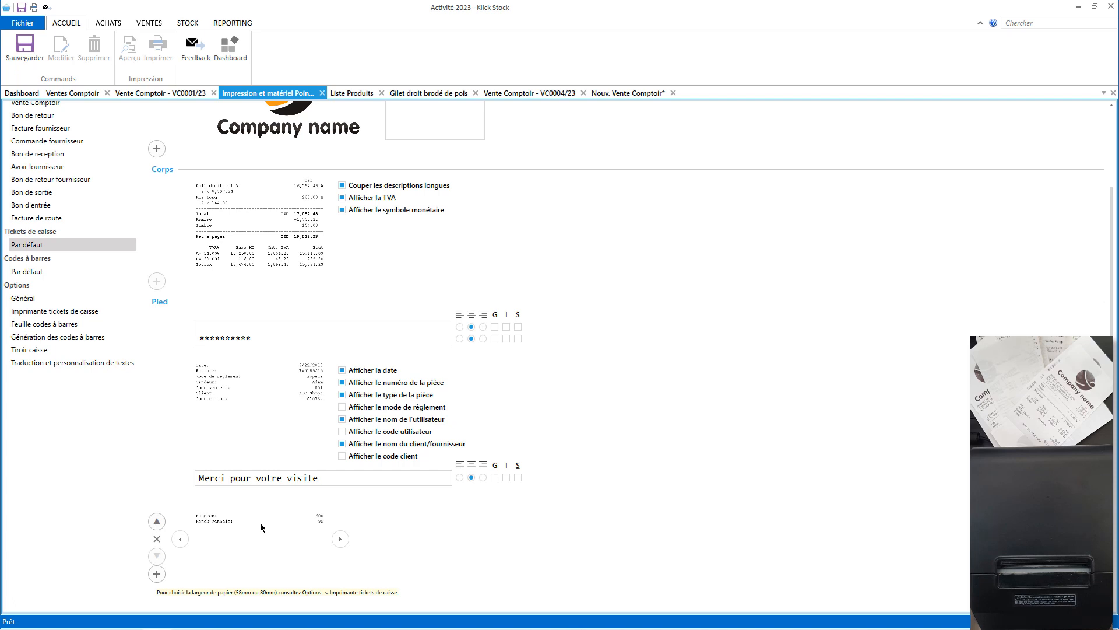
Place the payments block between the date details and 'Merci pour votre visite', and save the template.
click(156, 522)
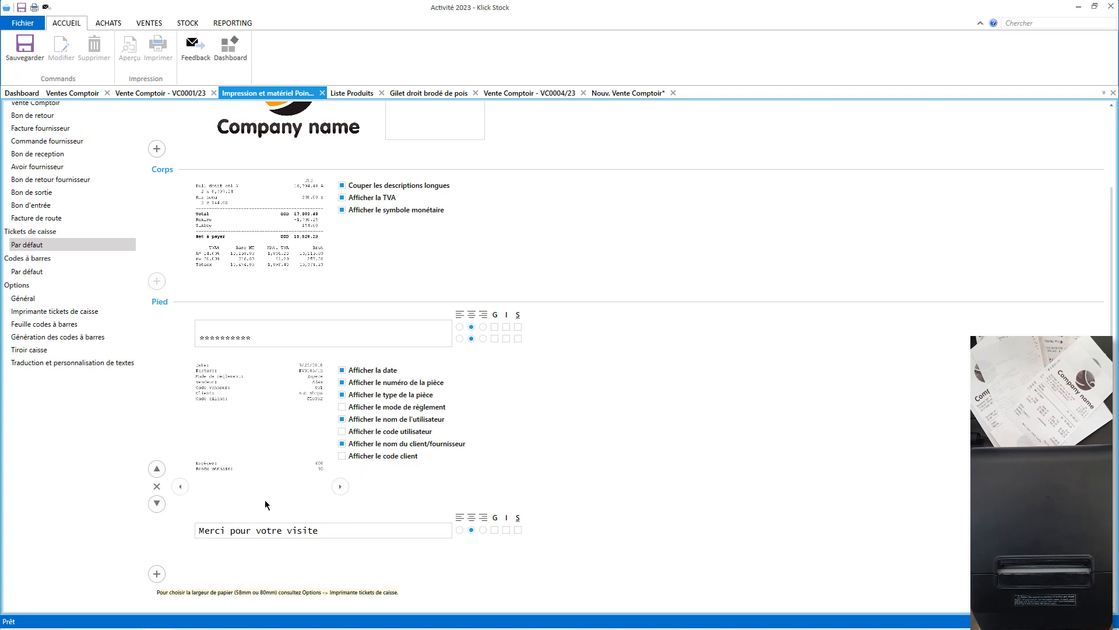
click(156, 469)
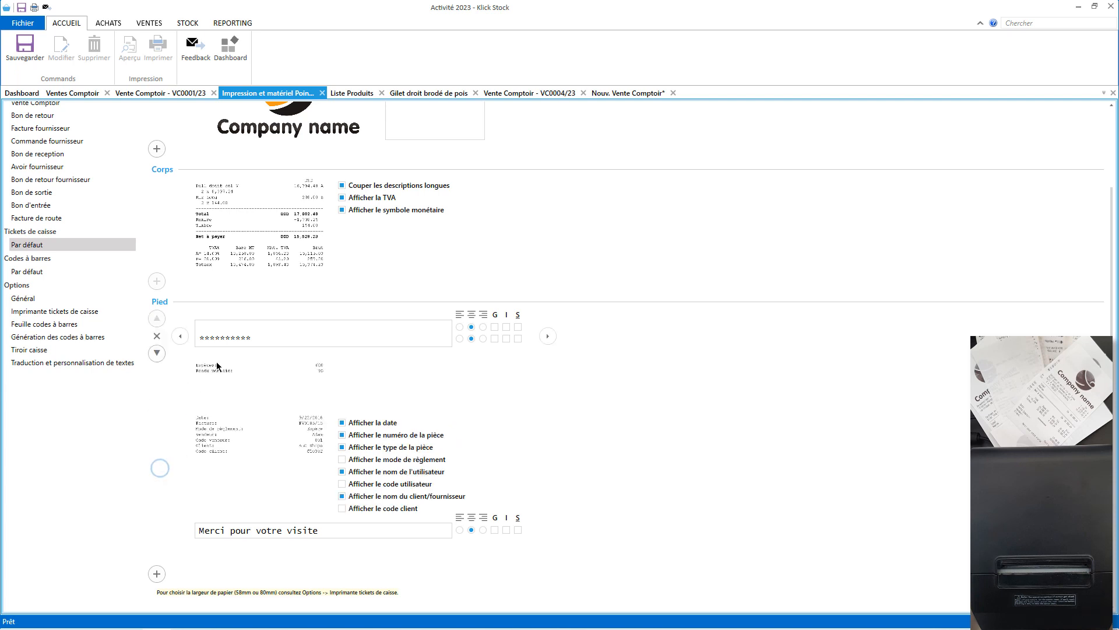
click(157, 406)
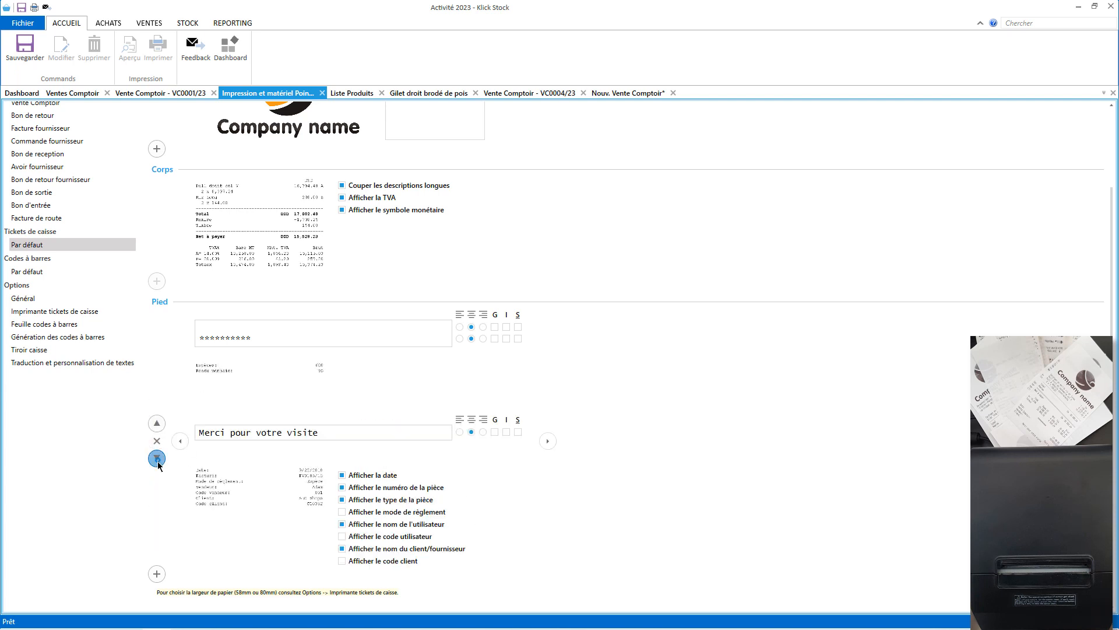
click(156, 460)
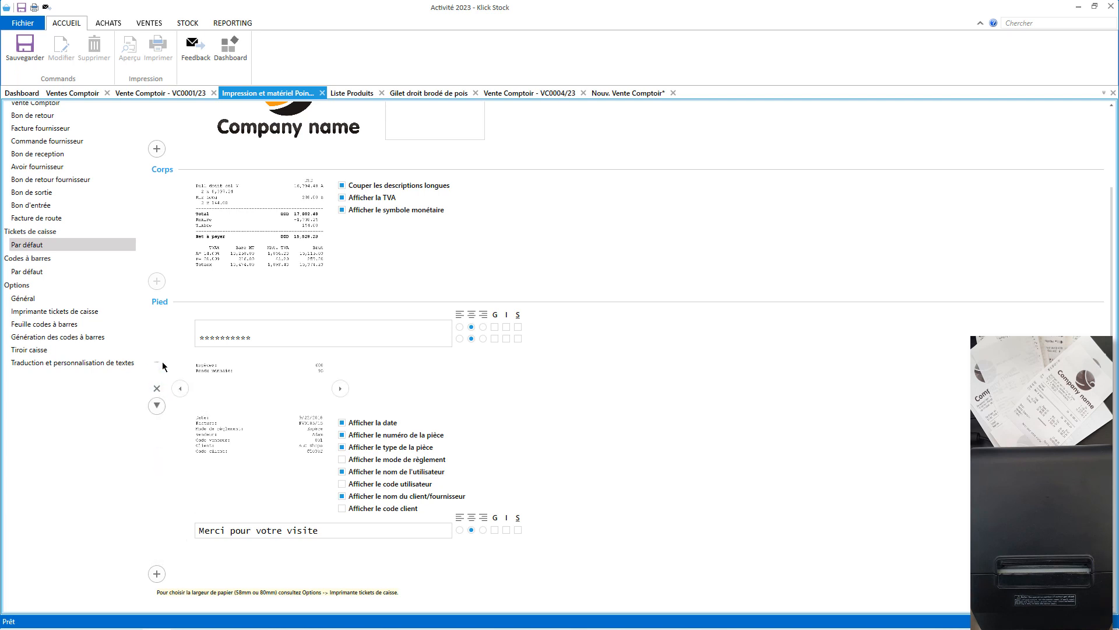
click(157, 406)
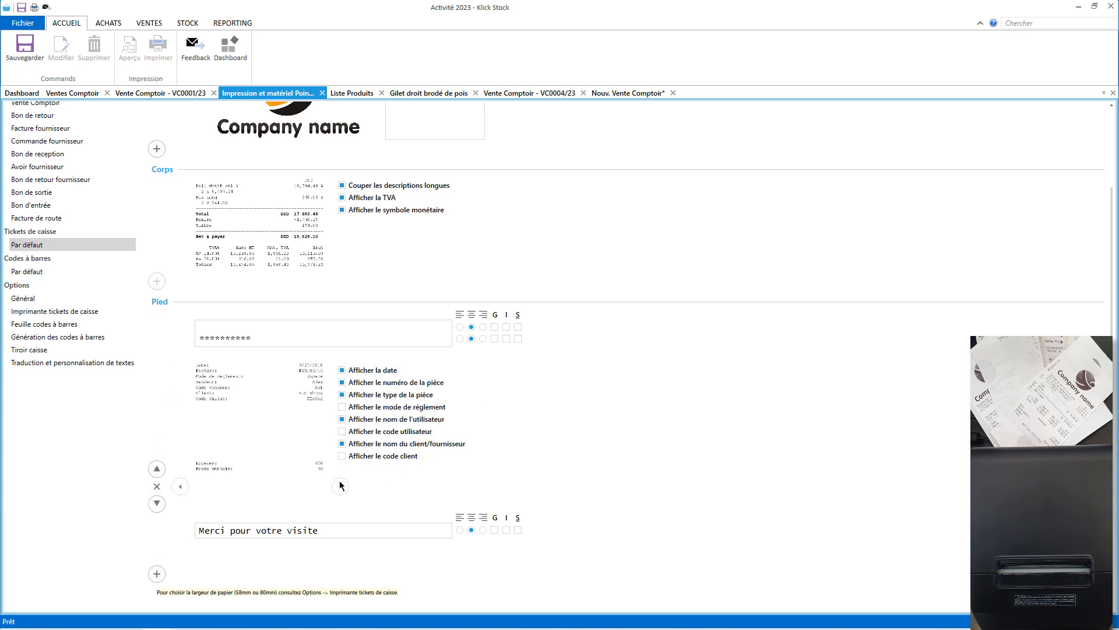
click(25, 48)
click(628, 93)
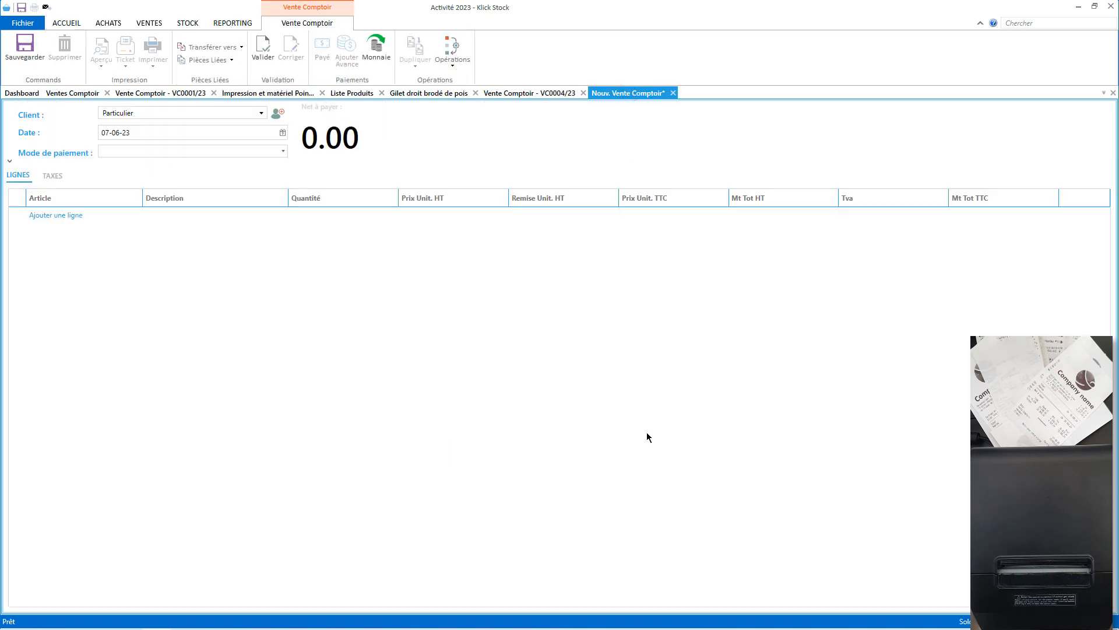
Scan articles 0000233 and 0000251 into the sale, bringing the Gilet line to quantity 6.
text(0000233)
key(Return)
key(Return)
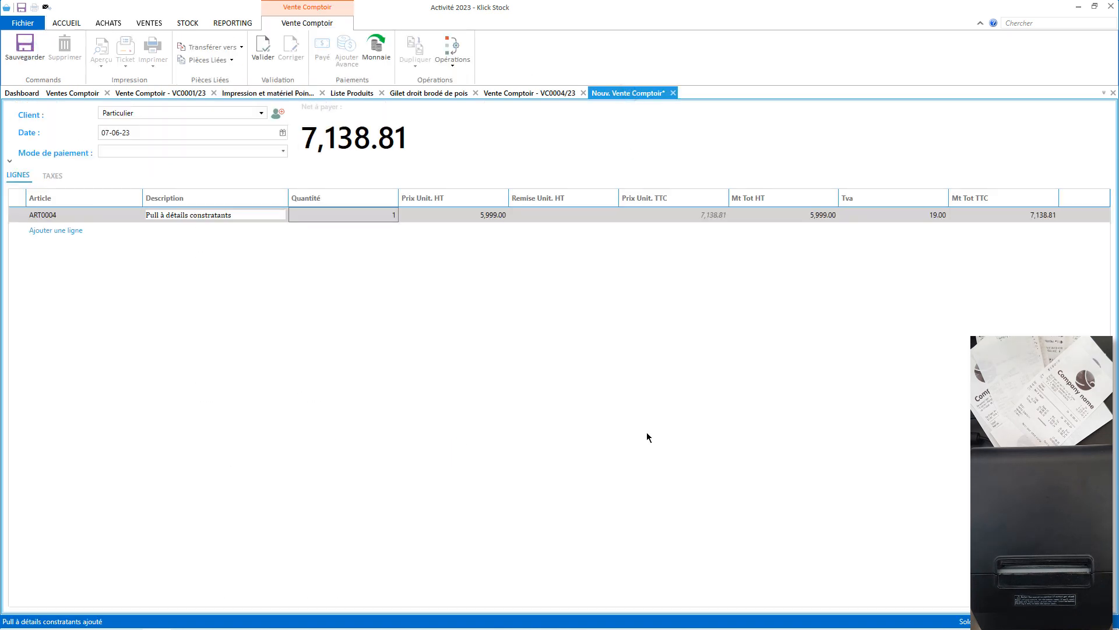
key(Return)
key(Return)
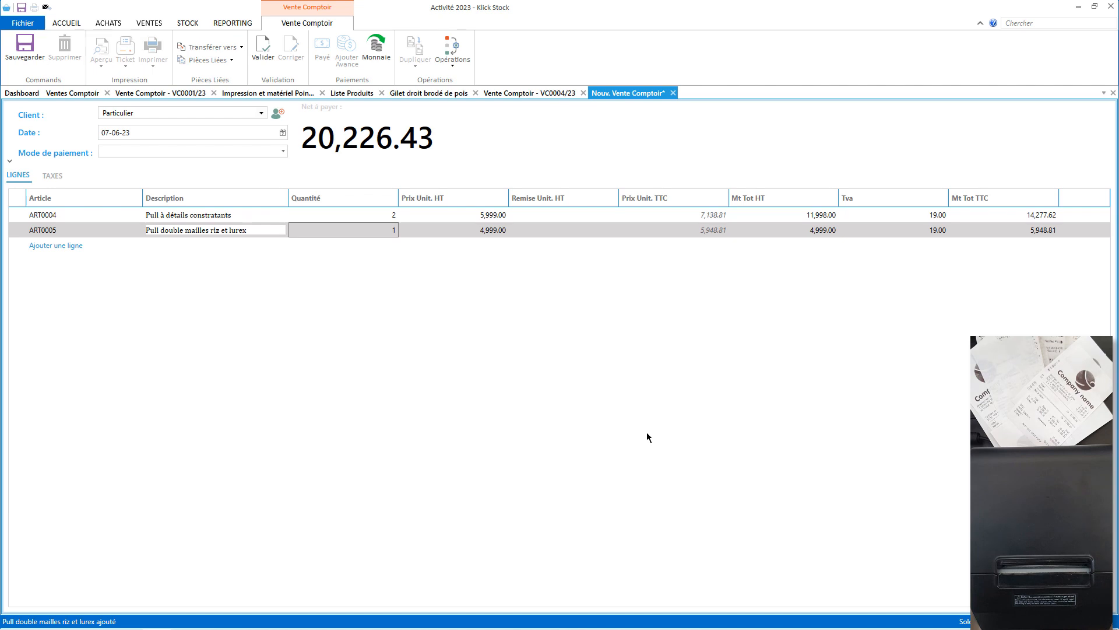
text(0000251)
key(Return)
key(Return)
key(Return)
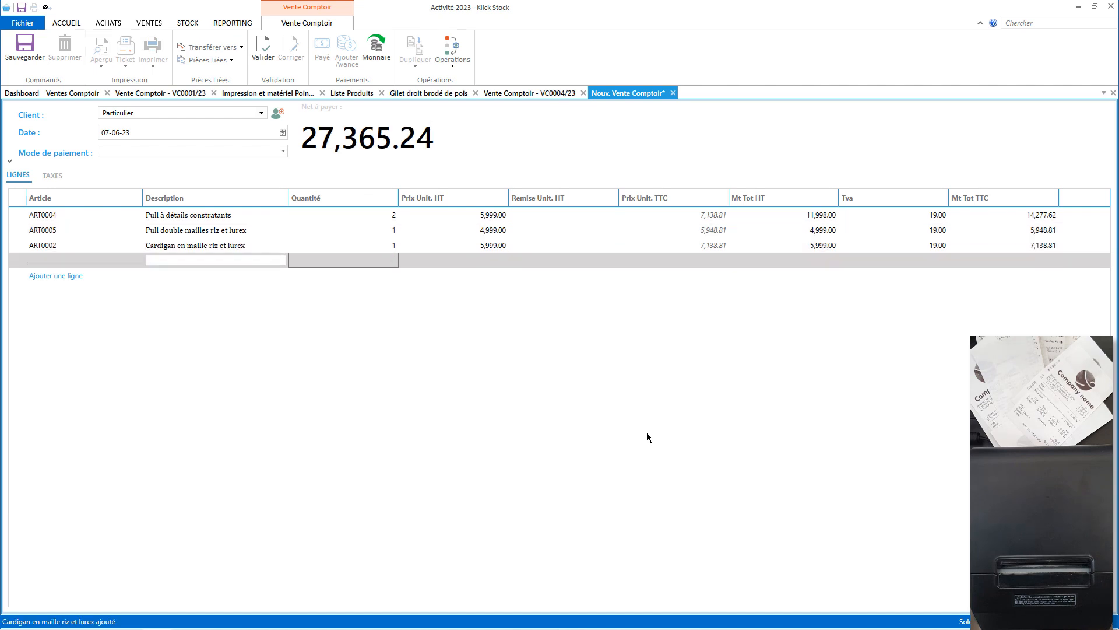
key(Return)
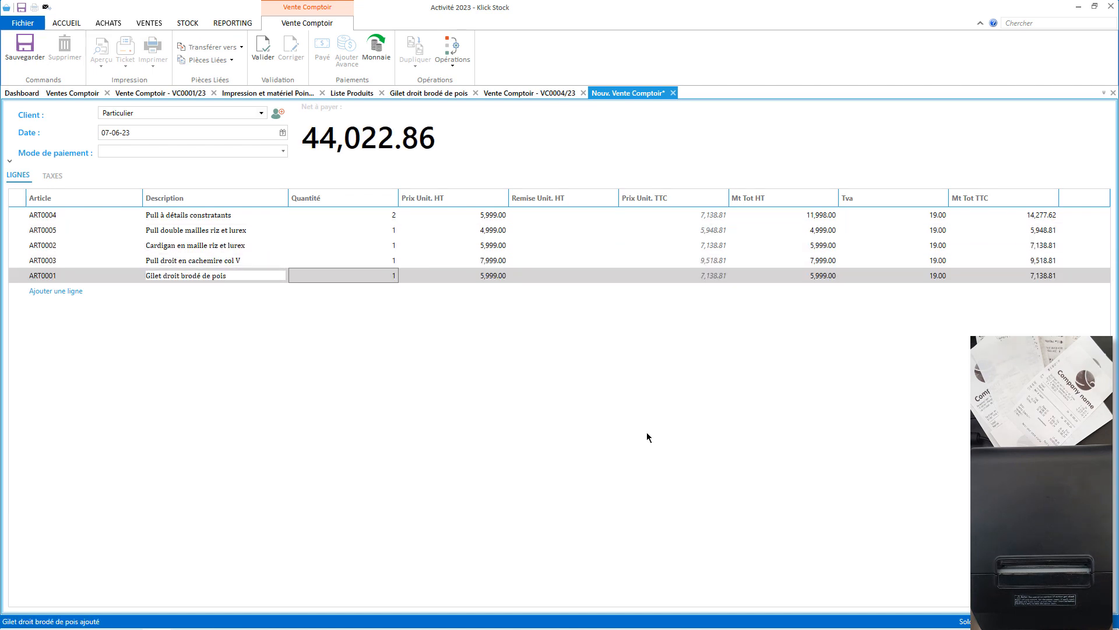
key(Return)
key(Return)
key(Return)
key(Return)
key(Return)
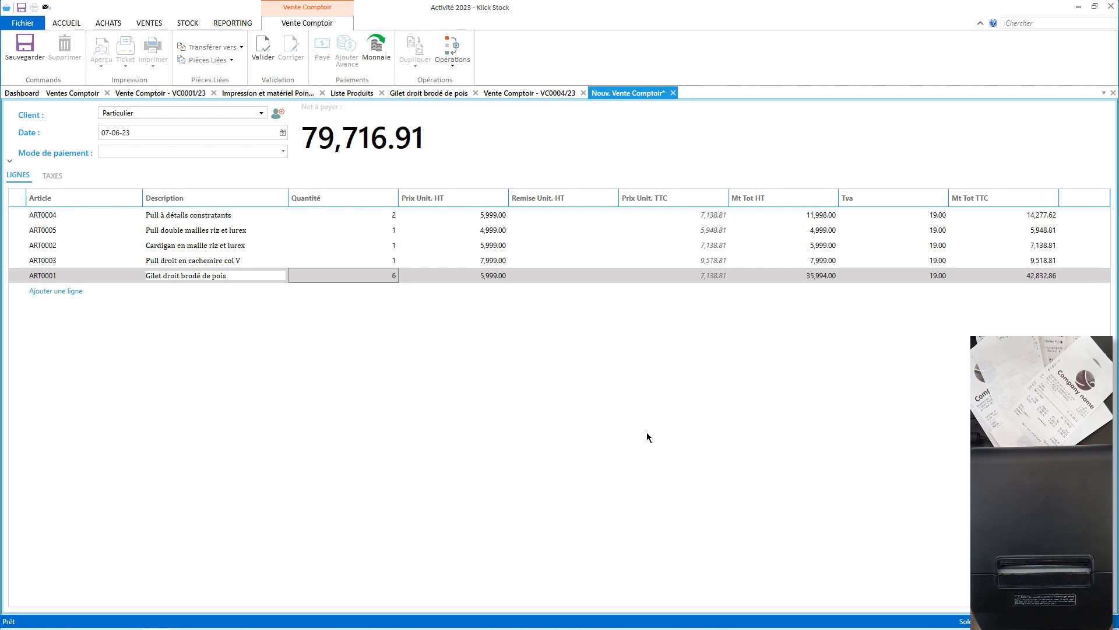
Validate sale VC0006/23 and pay 80000, leaving 283.09 change.
click(265, 54)
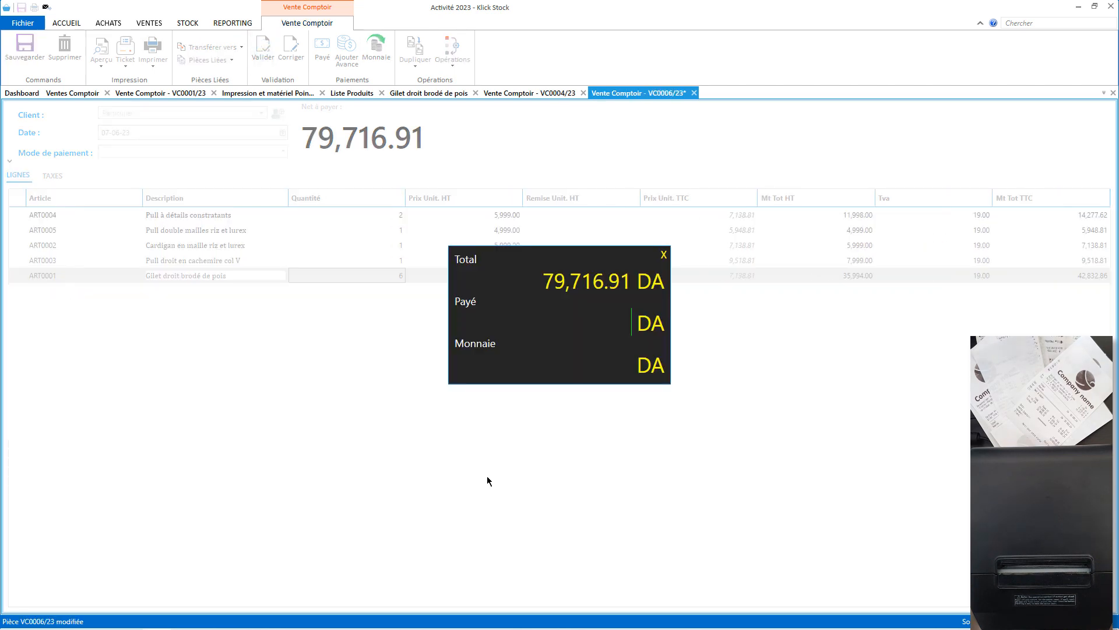
text(80000)
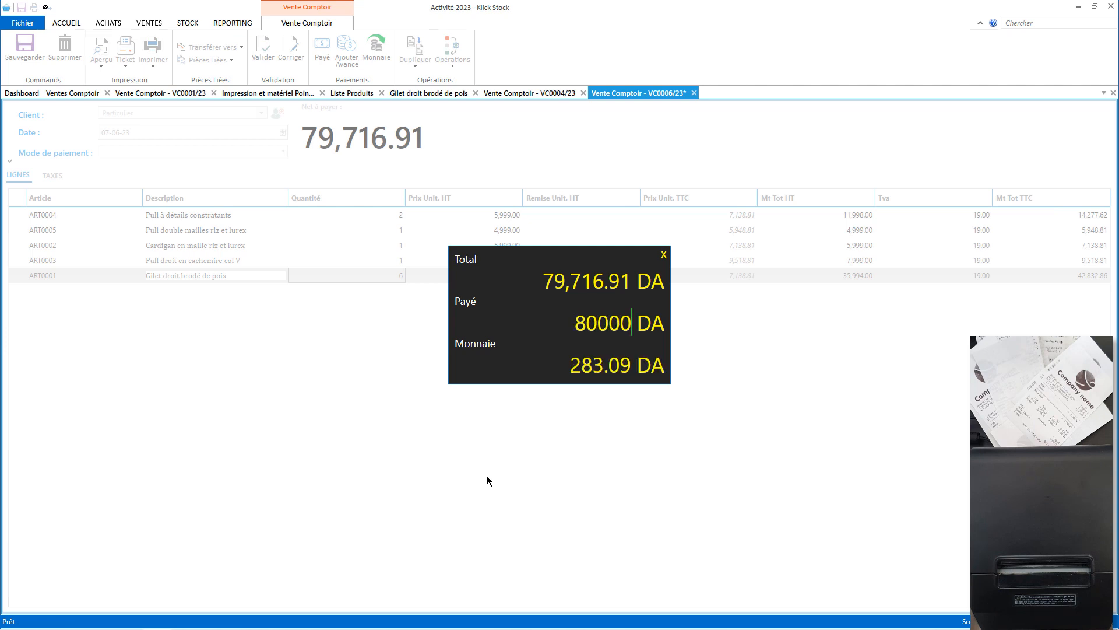
key(Return)
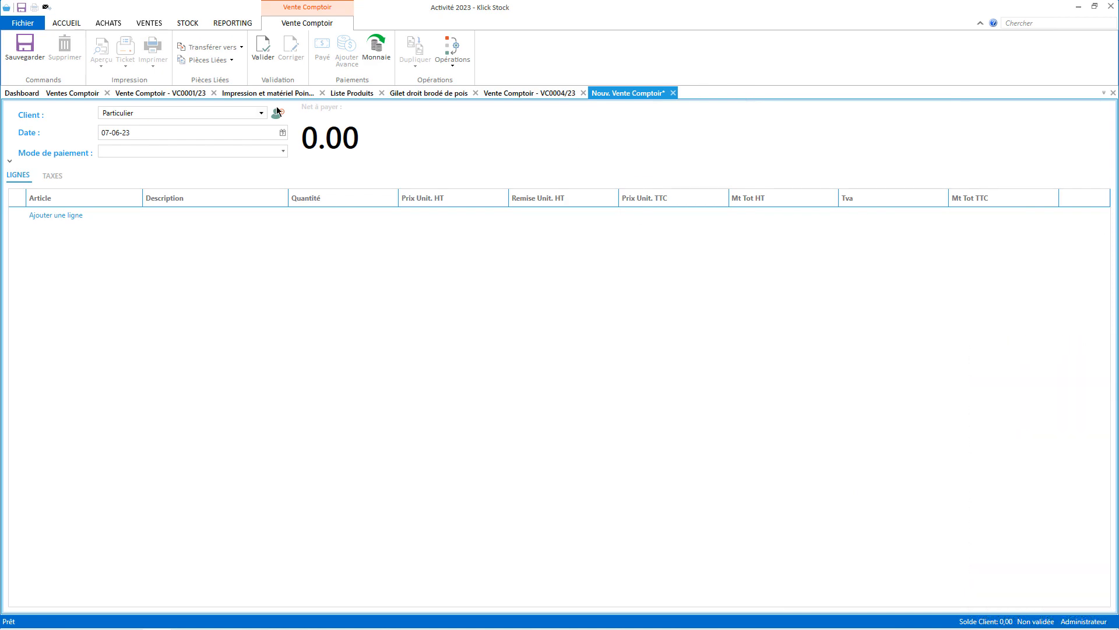
Close the new sale without saving, plus the Gilet page, product list, printing settings and VC0001/23 tabs.
click(107, 93)
click(175, 23)
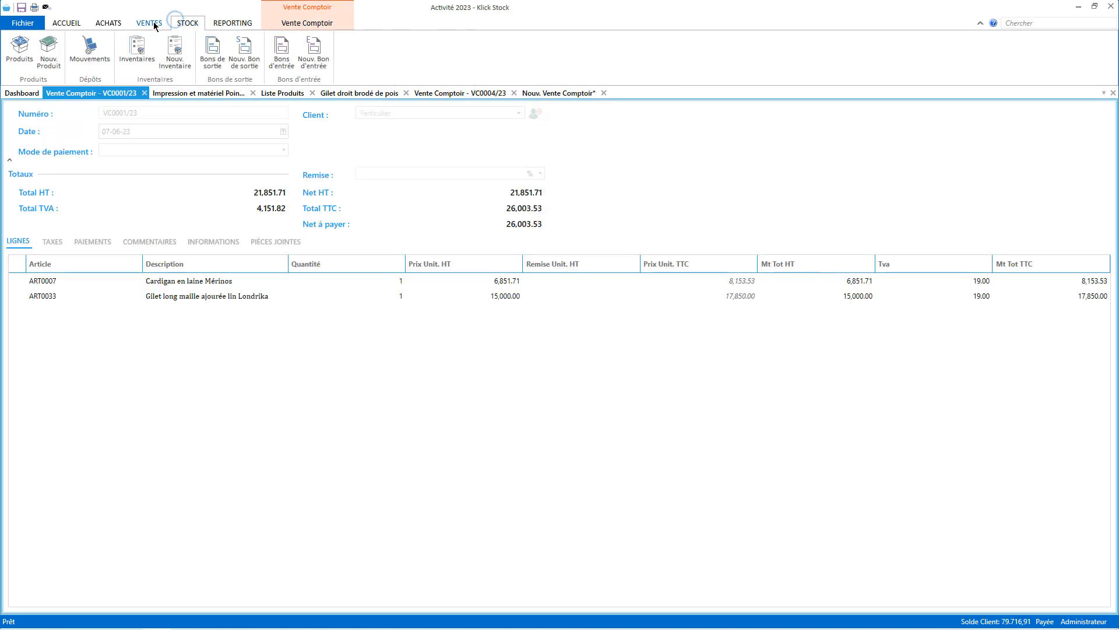
click(149, 23)
click(431, 54)
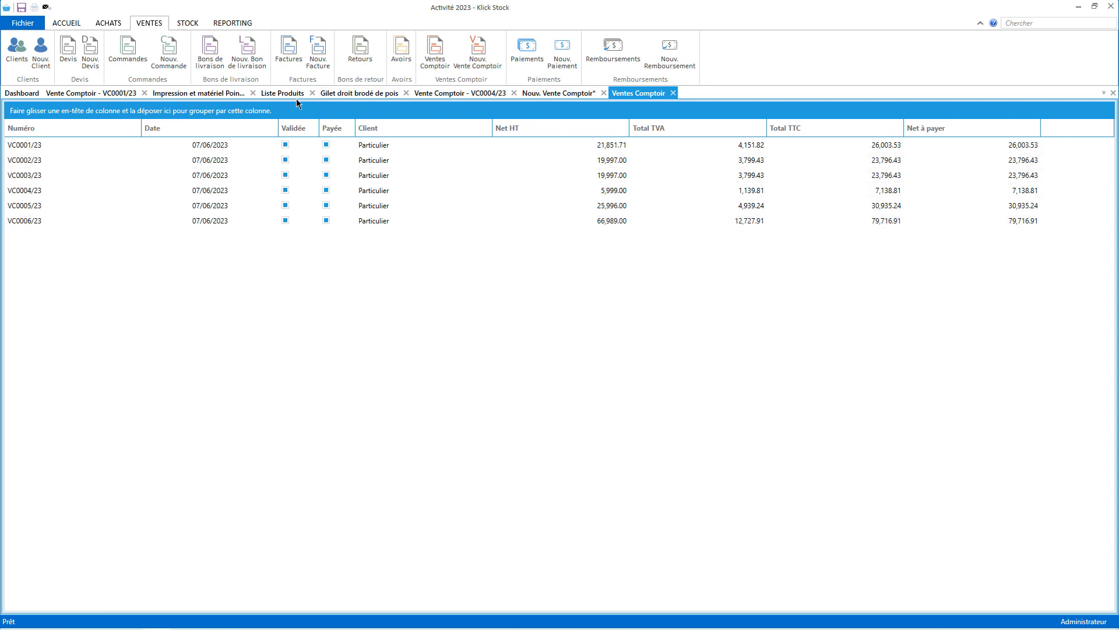
click(603, 93)
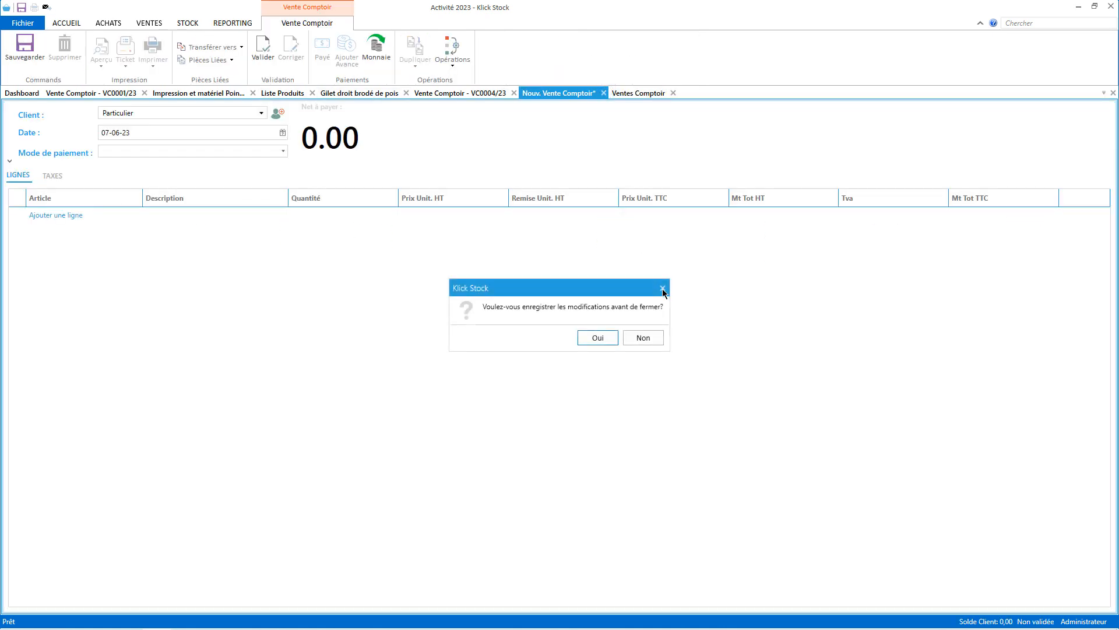
click(652, 338)
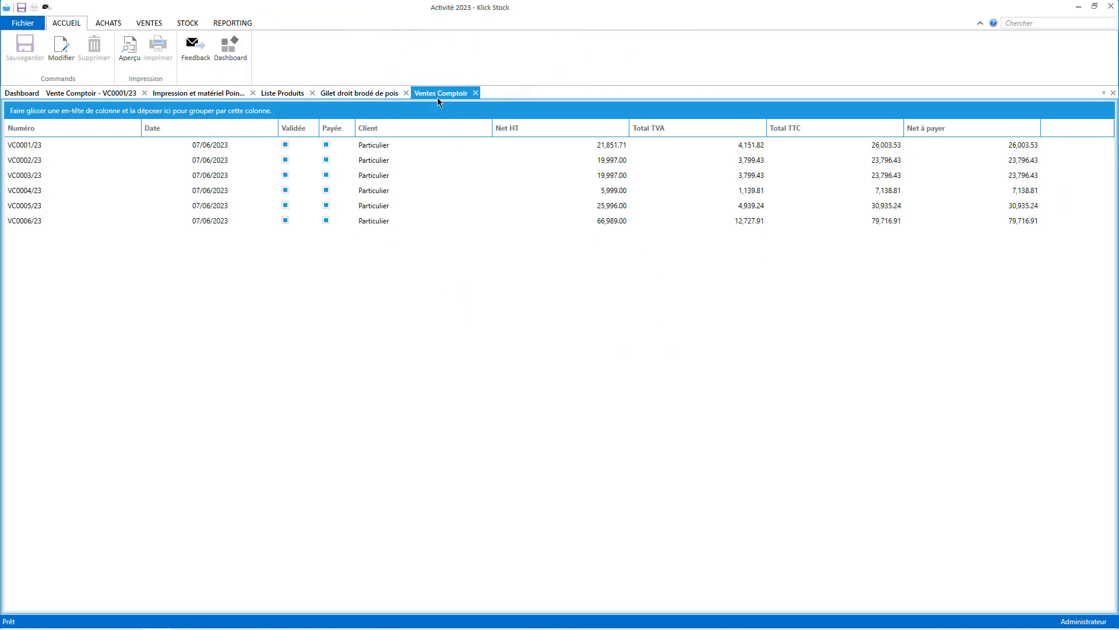
click(406, 93)
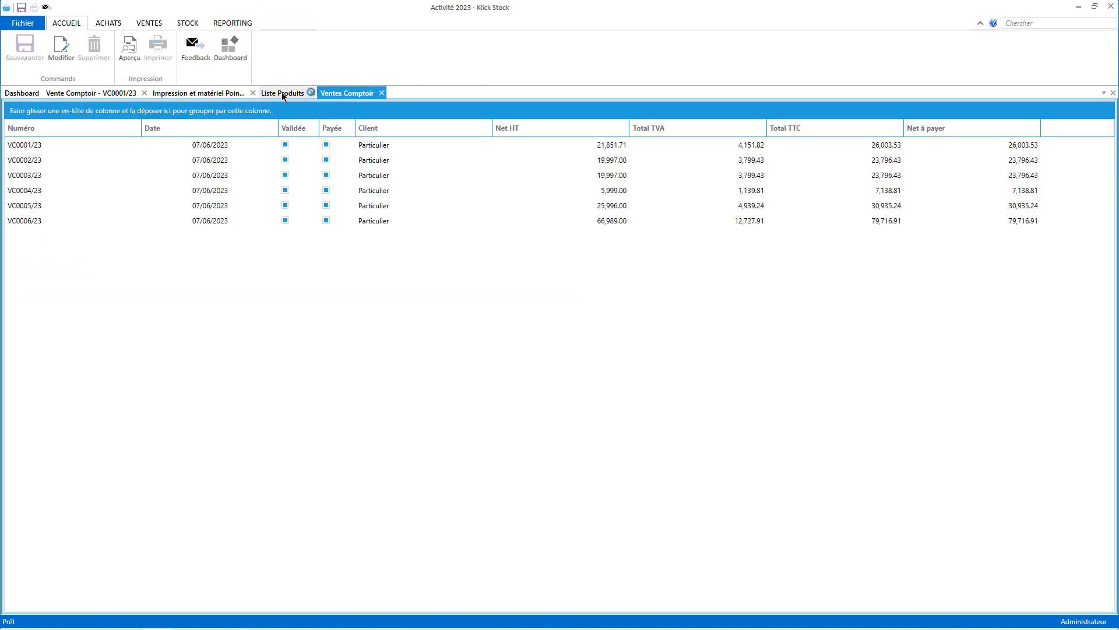
click(312, 93)
click(253, 93)
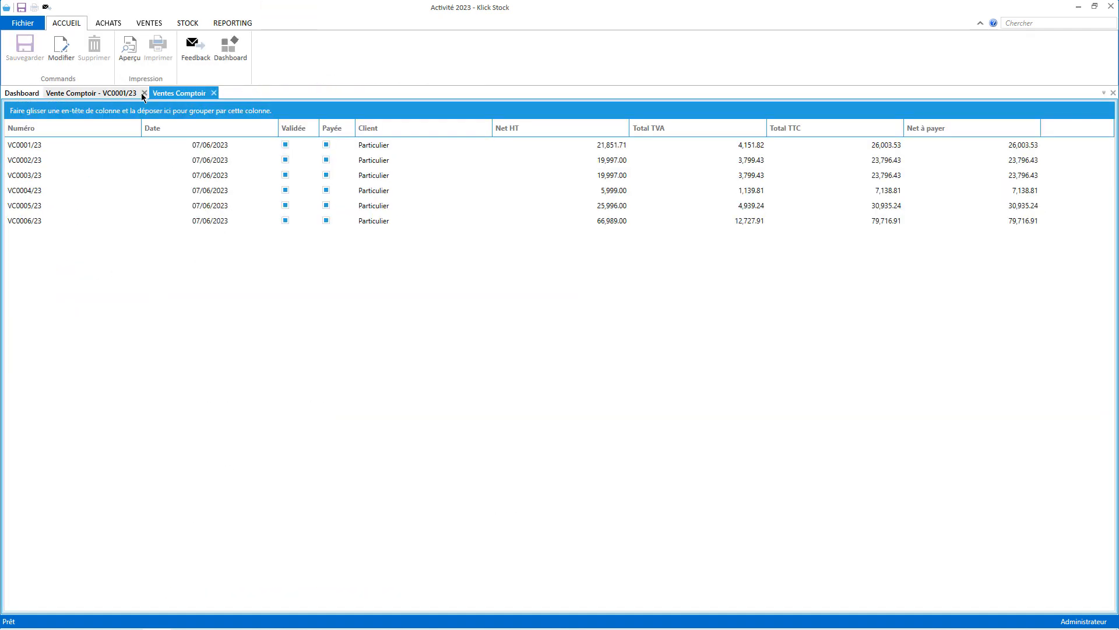
click(142, 94)
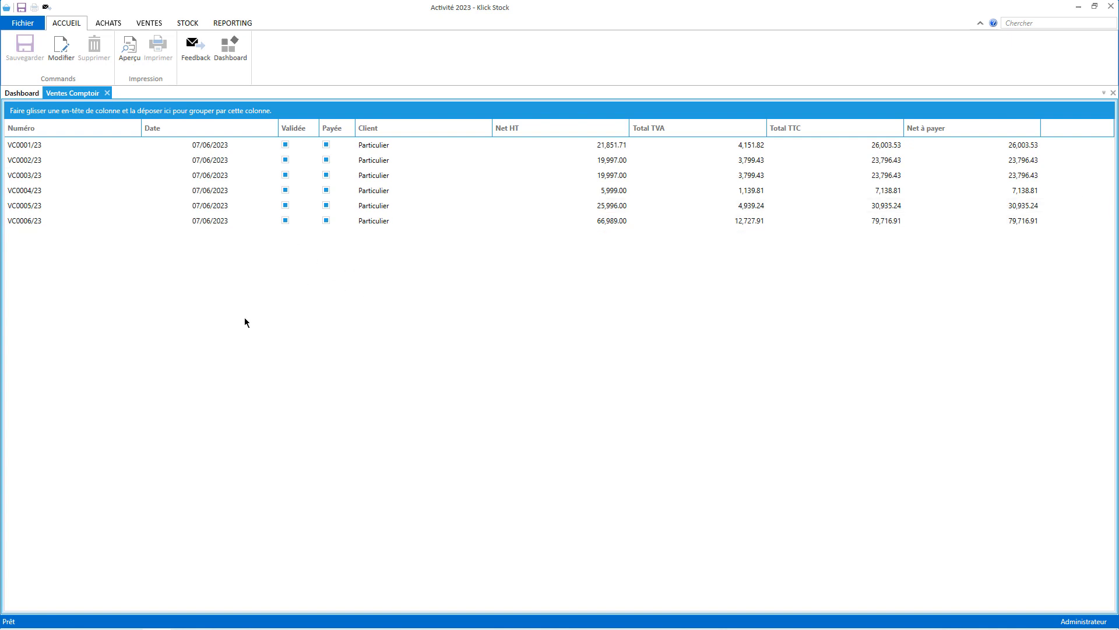
Search the sales for 006, clear the search, and group the list by Date under 07/06/2023.
click(1020, 21)
text(006)
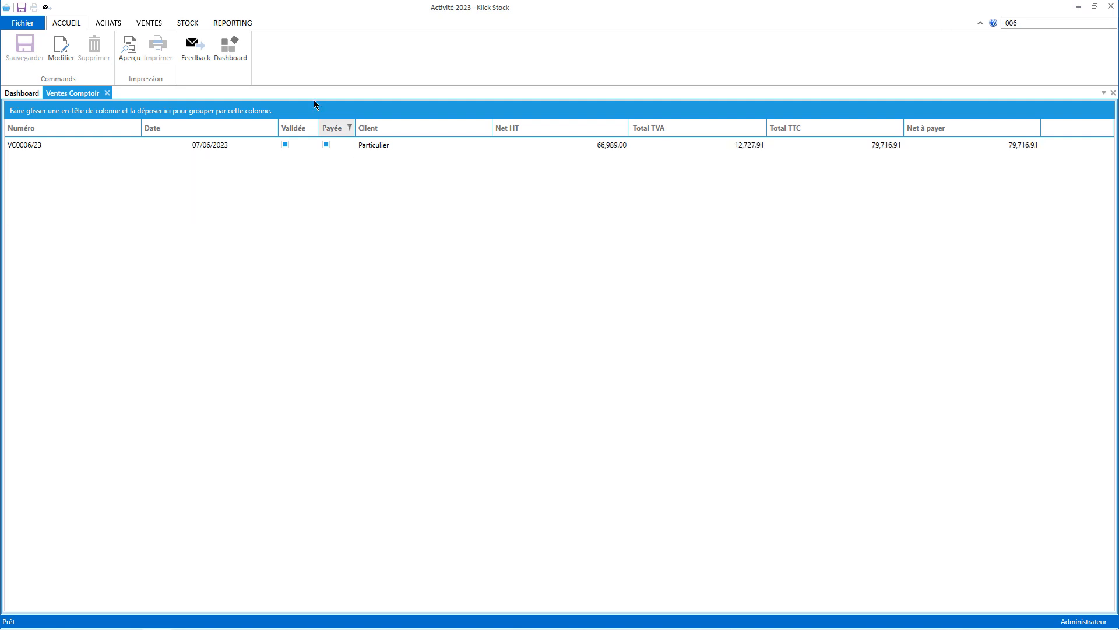
drag(1055, 23, 973, 22)
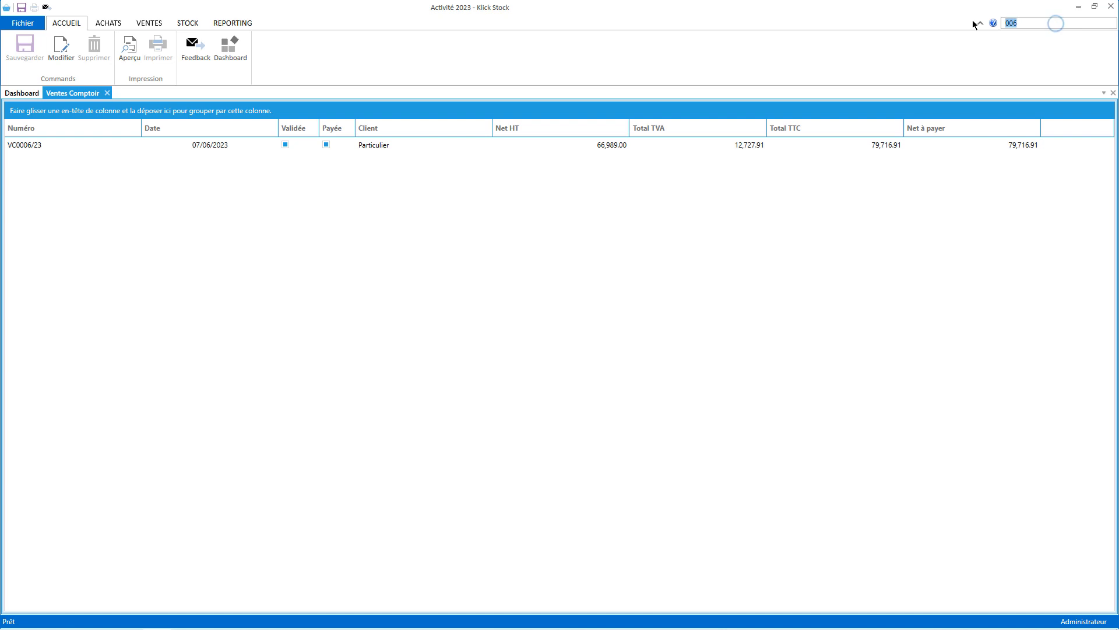
key(BackSpace)
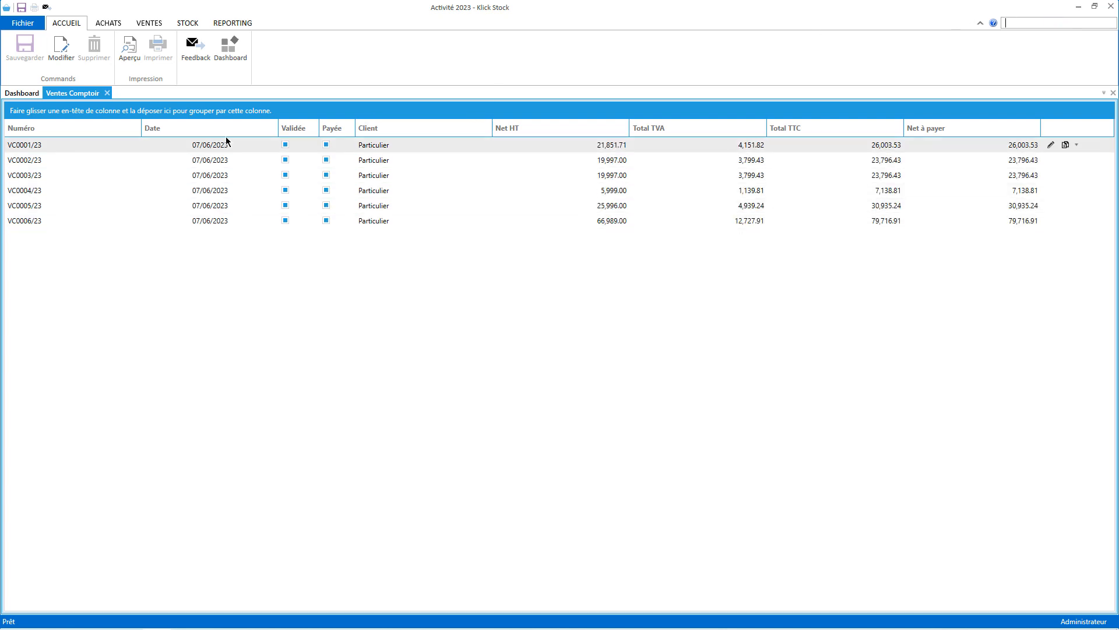
drag(226, 131, 153, 113)
click(13, 144)
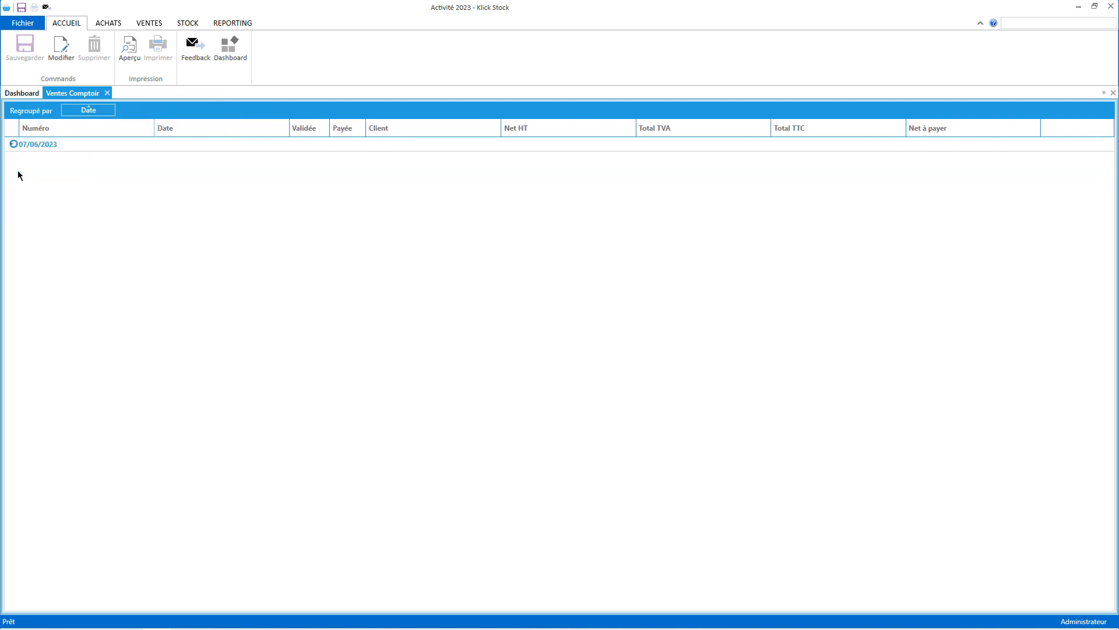
click(188, 23)
click(19, 48)
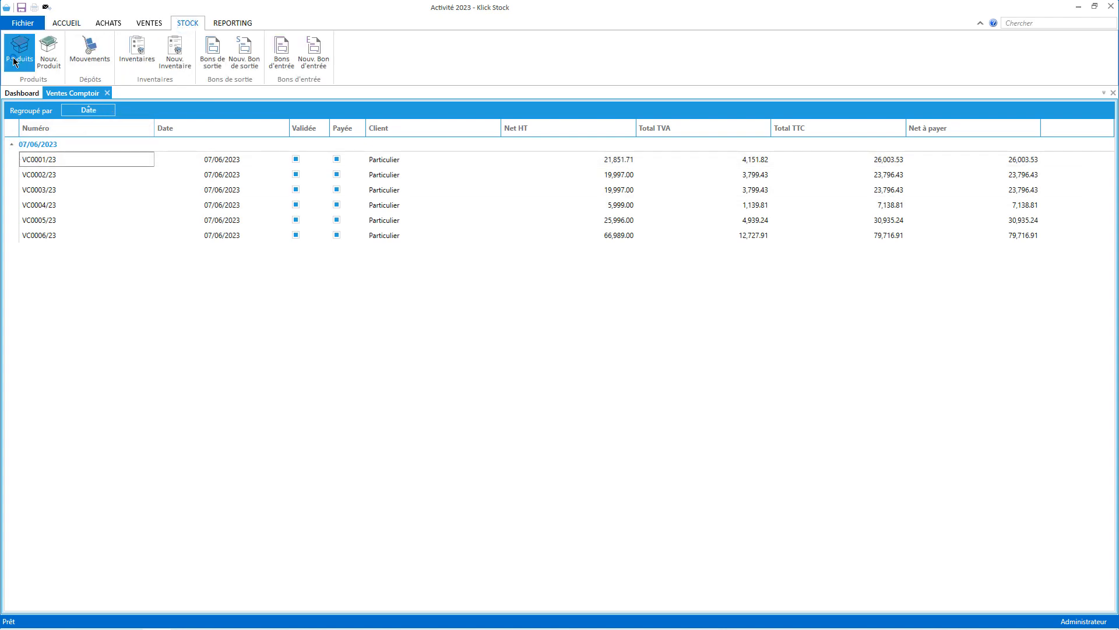
Group the product list by Famille and expand Pulls et gilets, then close it and open sale VC0001/23.
drag(198, 128, 182, 114)
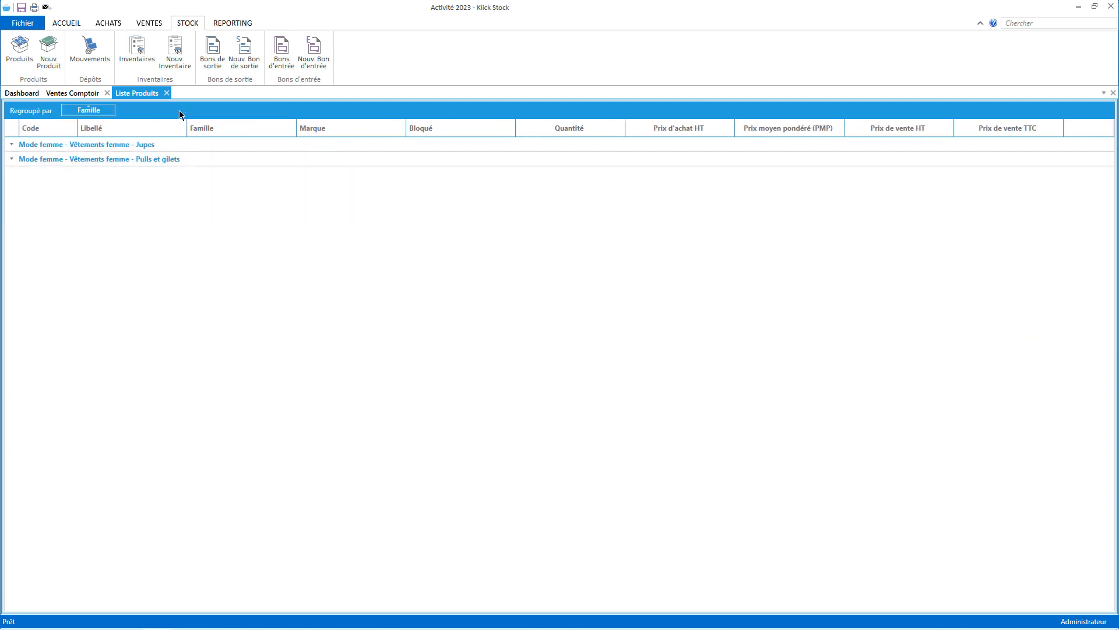
click(11, 145)
click(11, 145)
click(12, 159)
click(166, 93)
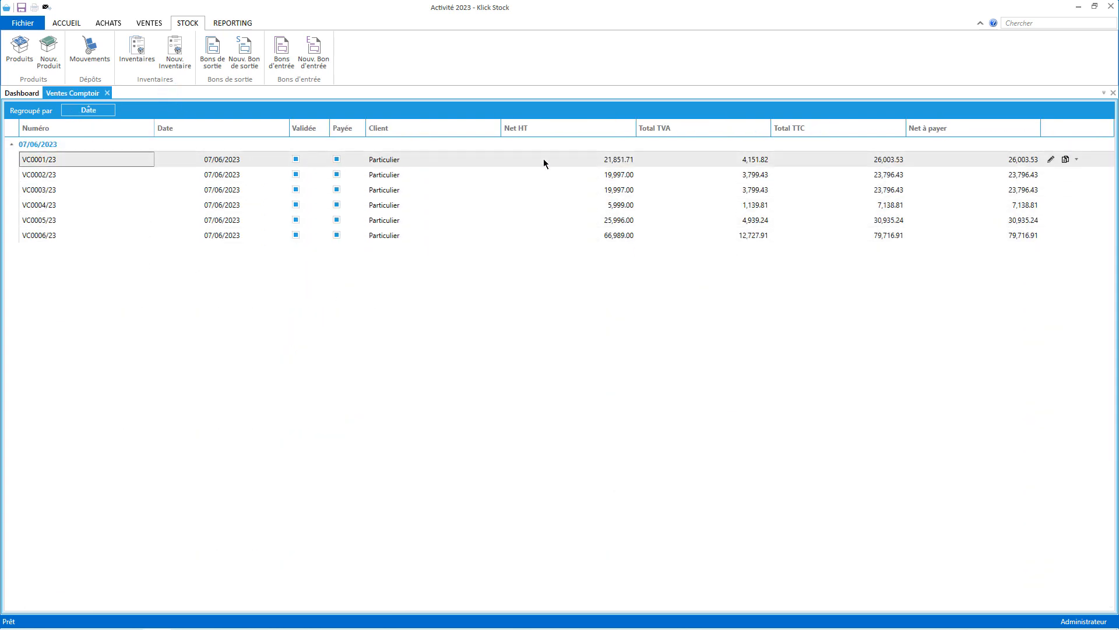
double_click(73, 159)
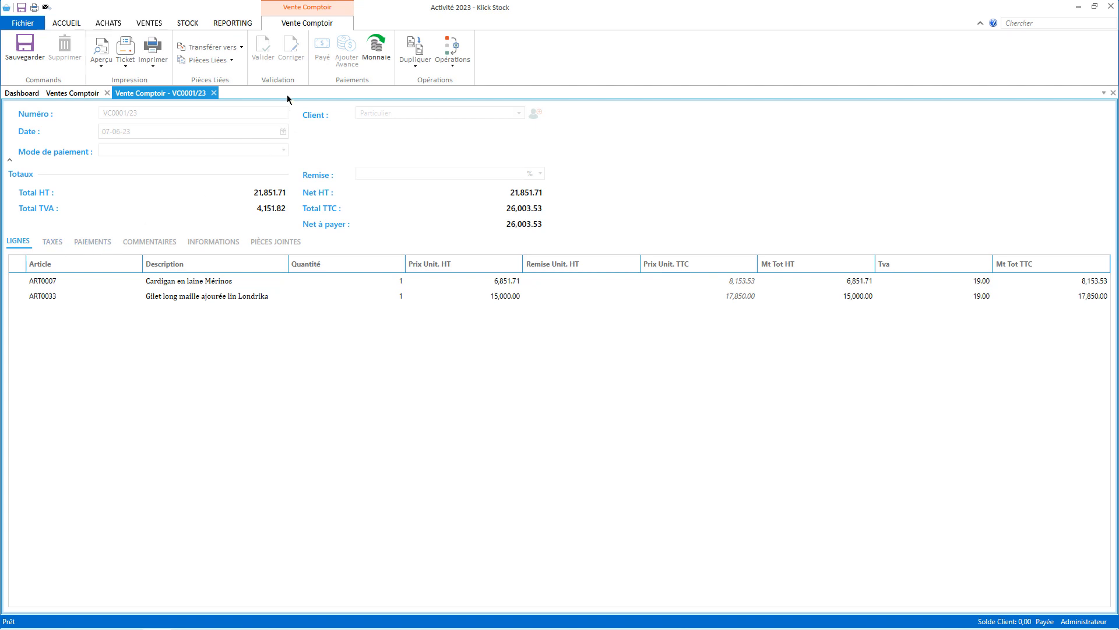
Delete VC0001/23's recorded payment and unlock the sale for correction.
click(95, 243)
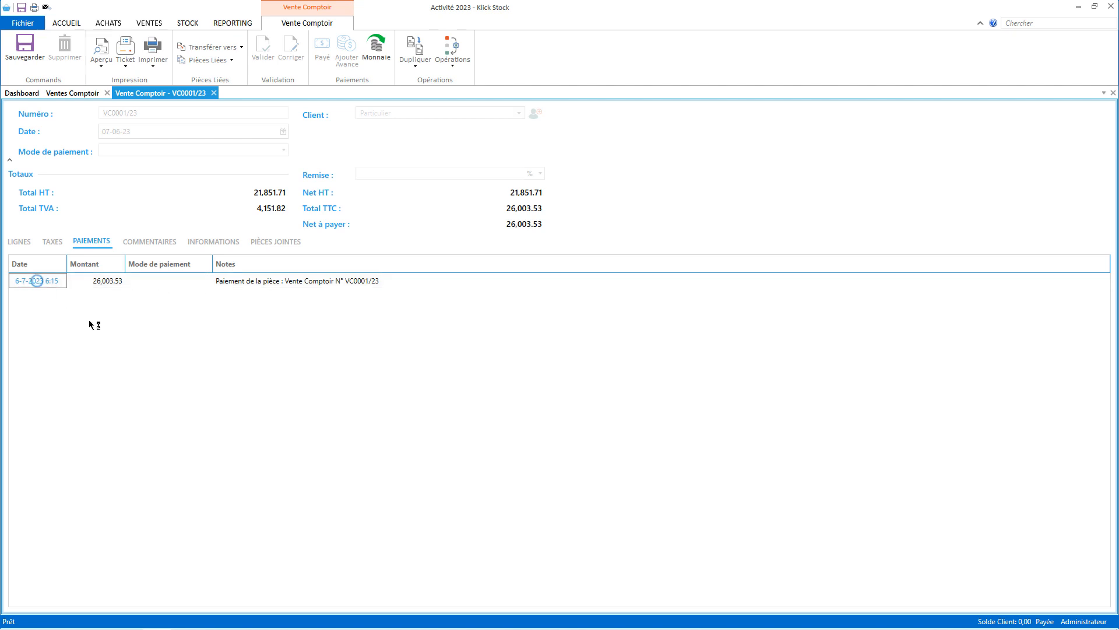
double_click(163, 280)
click(67, 45)
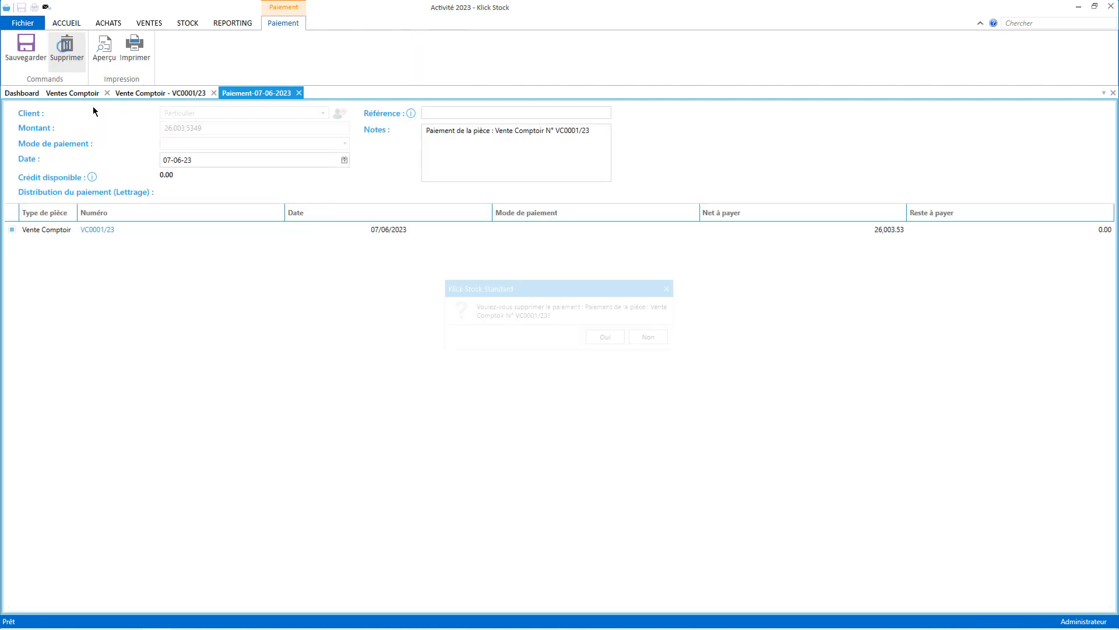
click(609, 339)
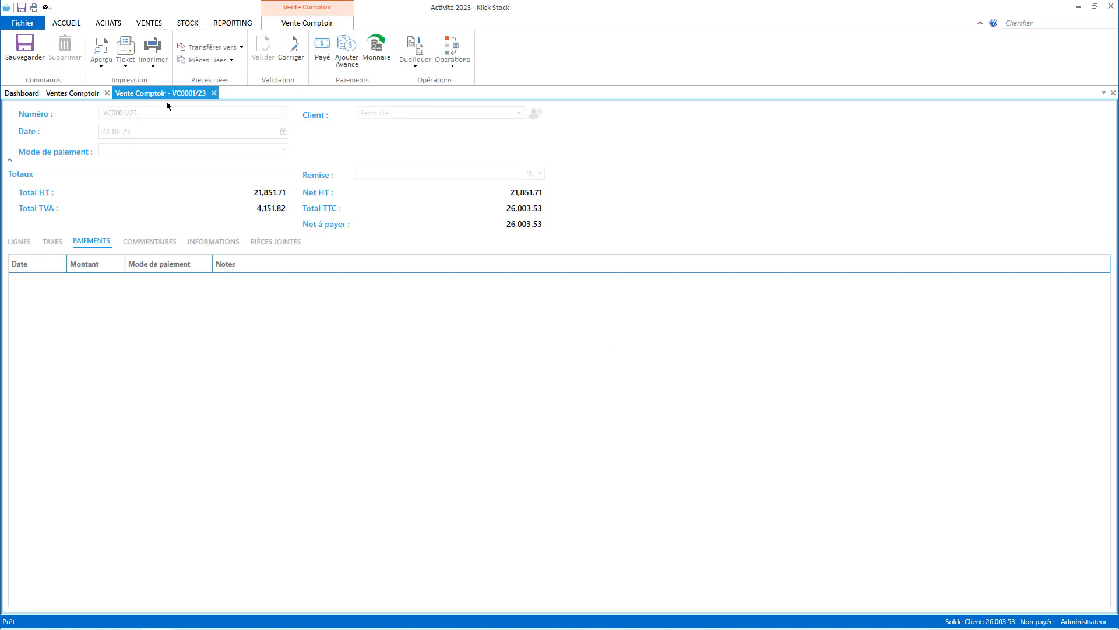
click(289, 65)
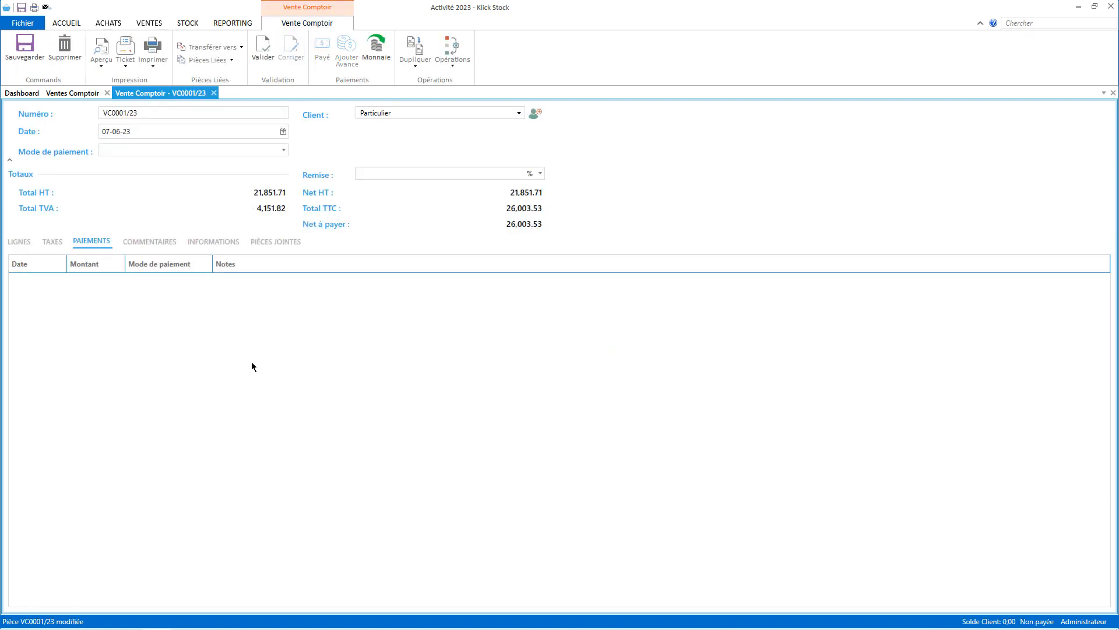
Correct ART0033's quantity to 2, revalidate and pay the sale, then open VC0005/23.
click(19, 242)
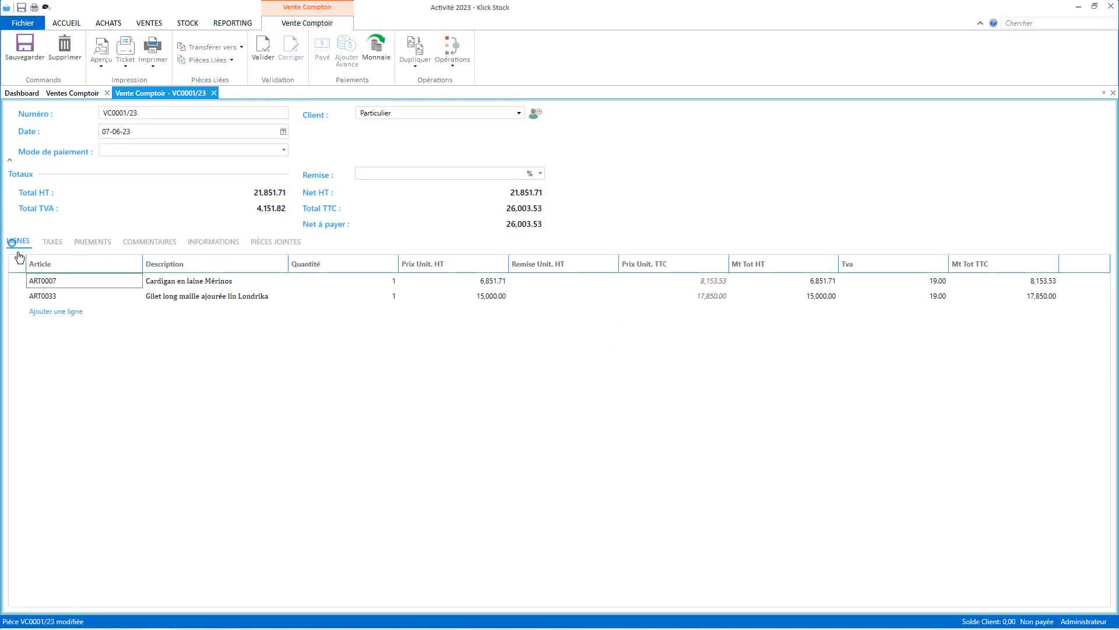
click(387, 295)
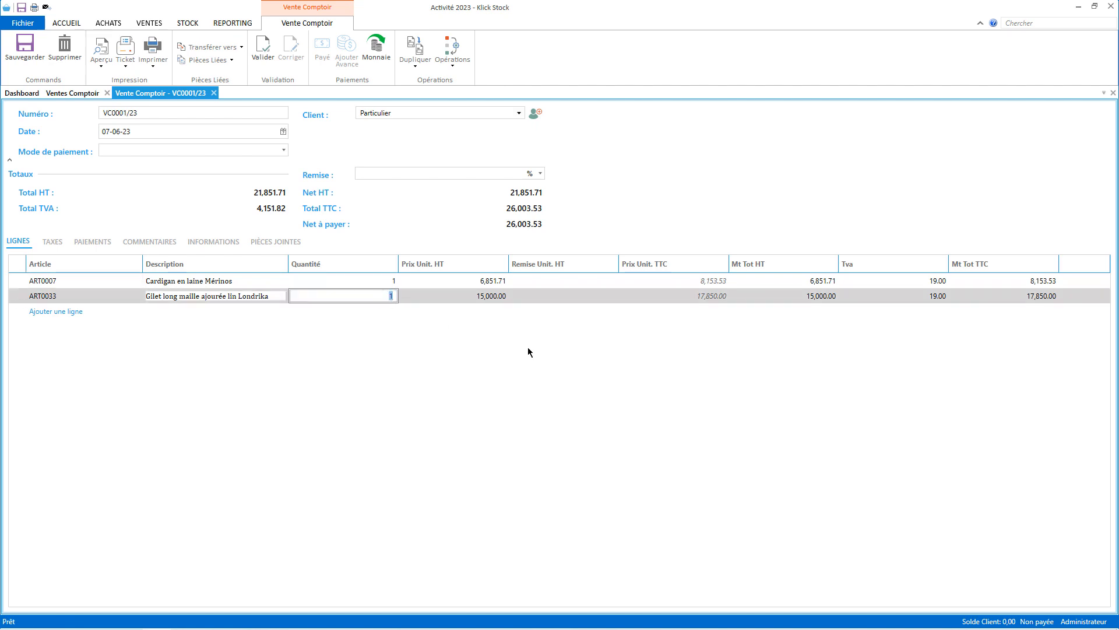
text(2)
click(262, 49)
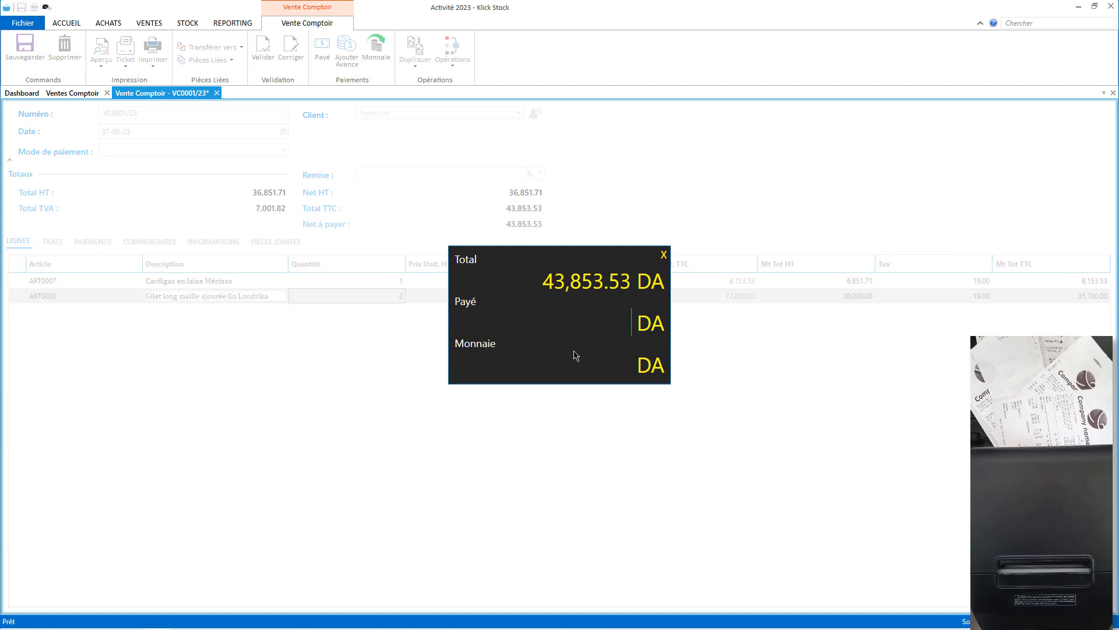
key(Return)
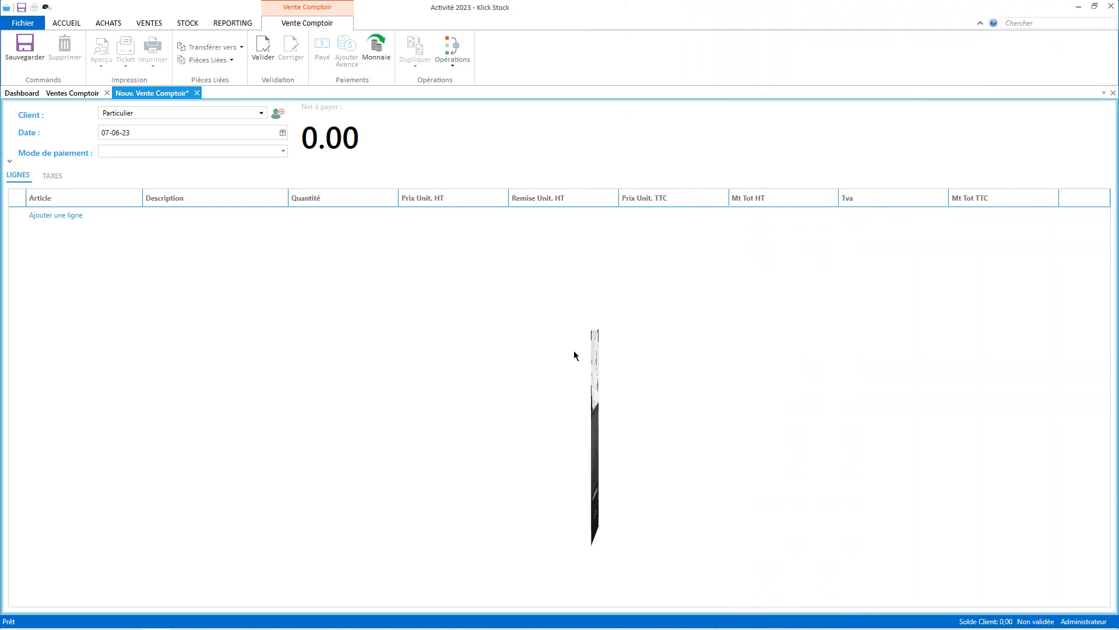
click(87, 94)
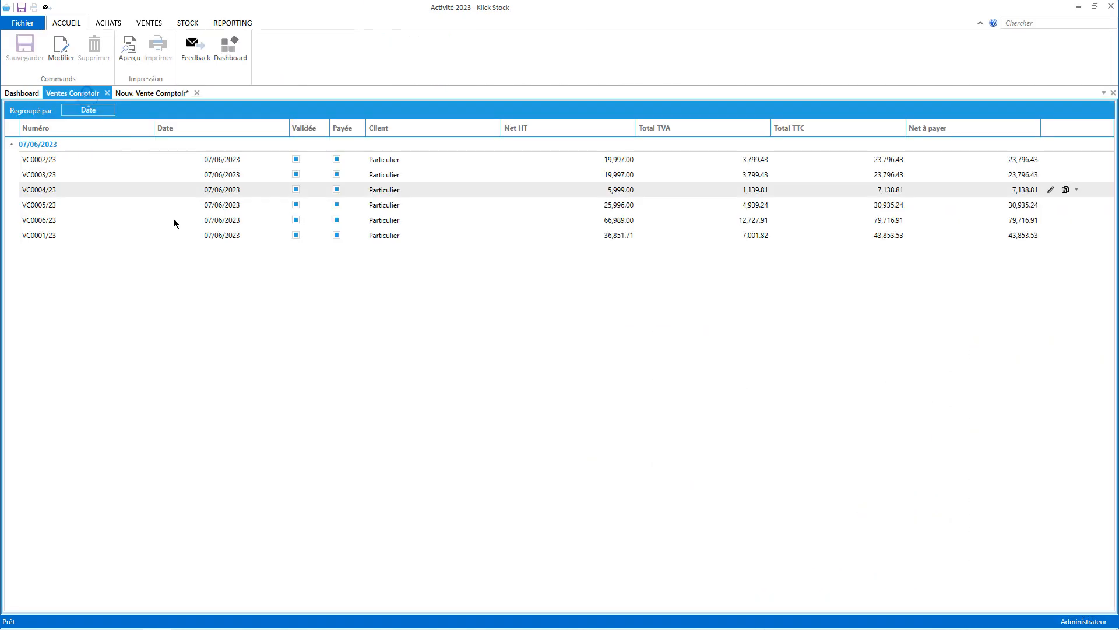
double_click(170, 208)
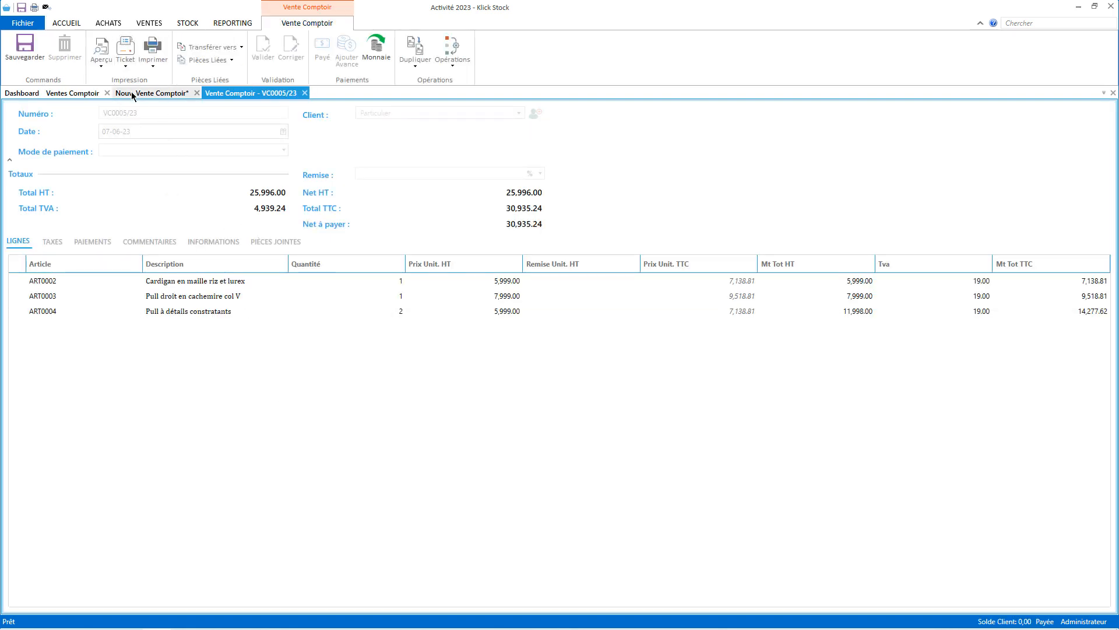
click(125, 61)
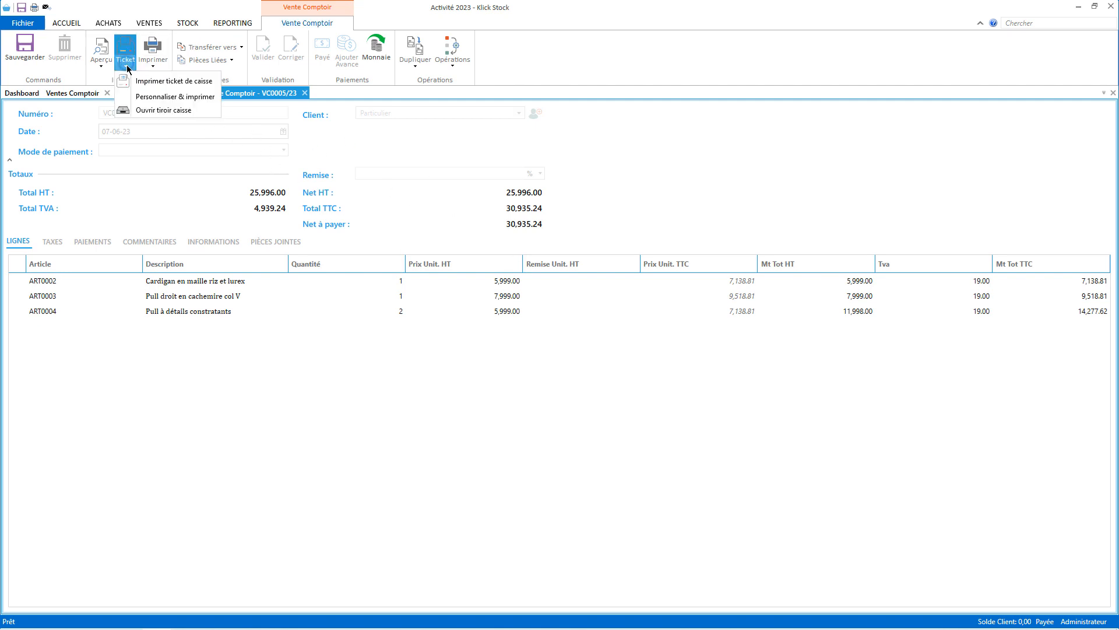
click(177, 100)
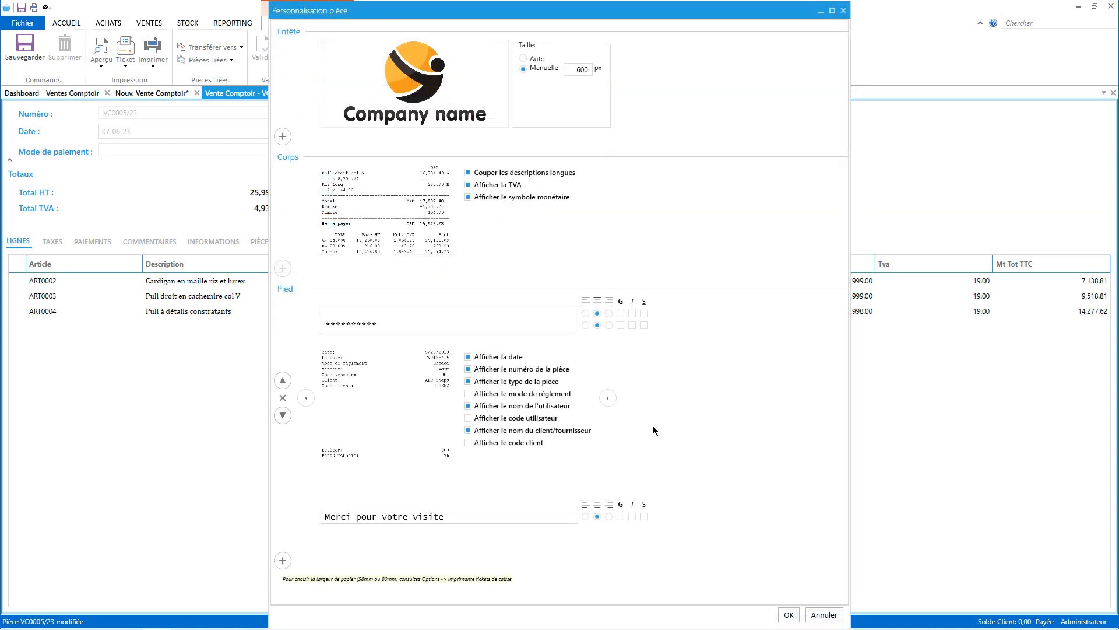
click(836, 614)
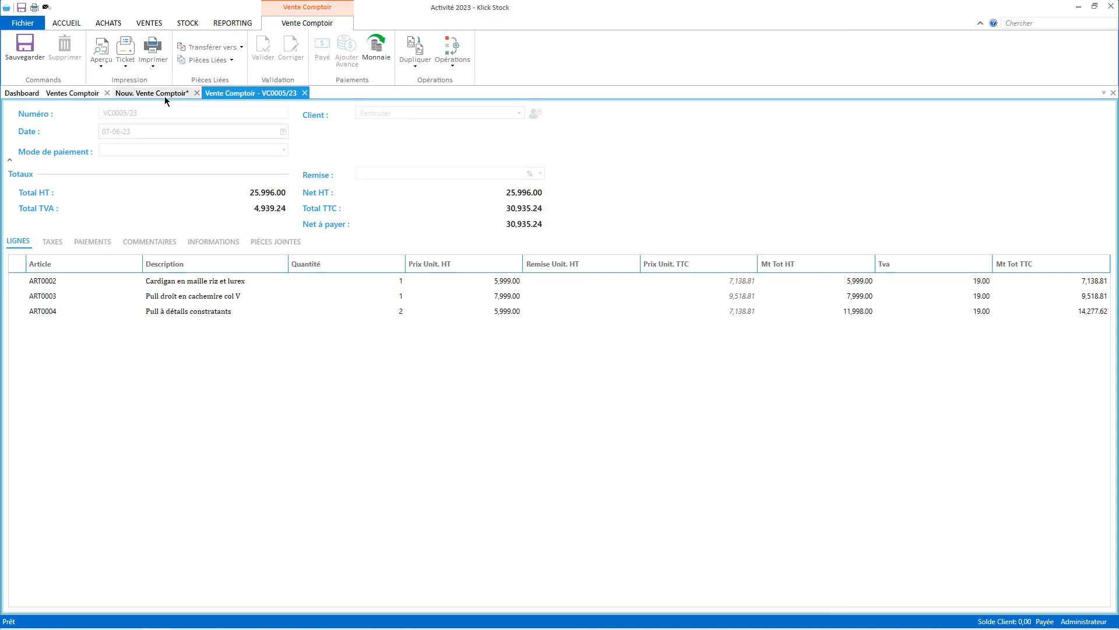
Open the point-of-sale printing settings and view the default receipt template, including its Windows printer version.
click(40, 25)
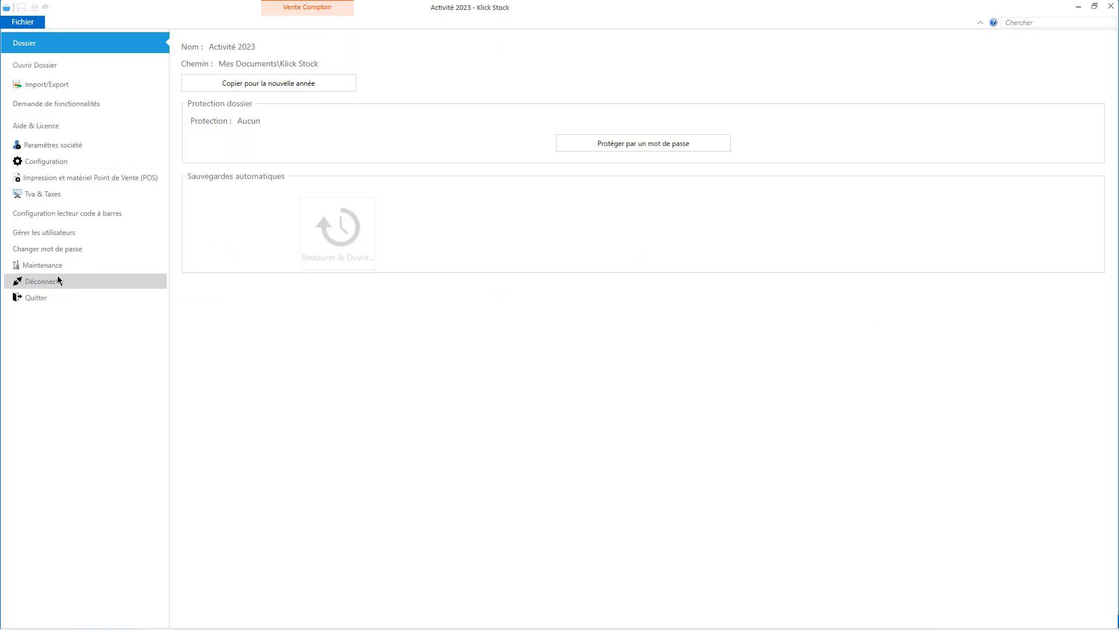
click(89, 178)
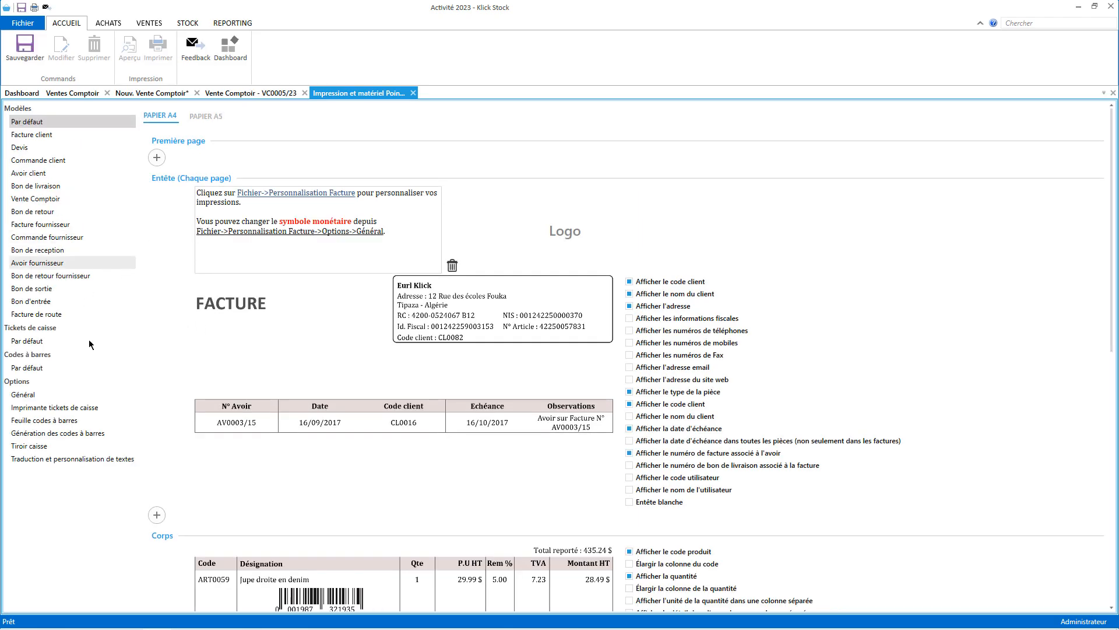
click(41, 407)
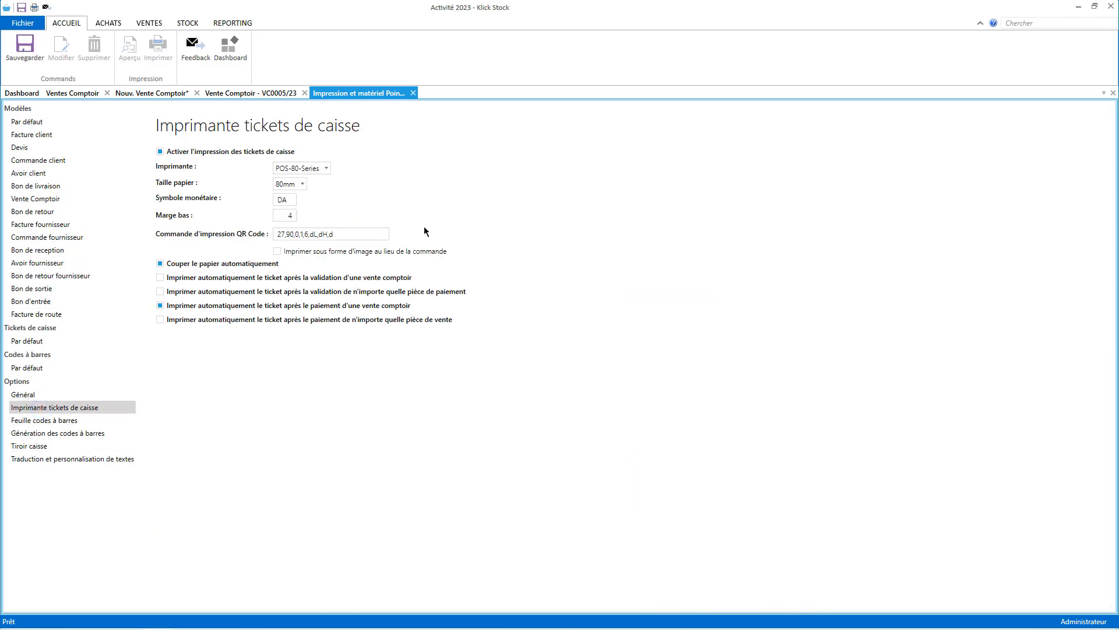
click(60, 340)
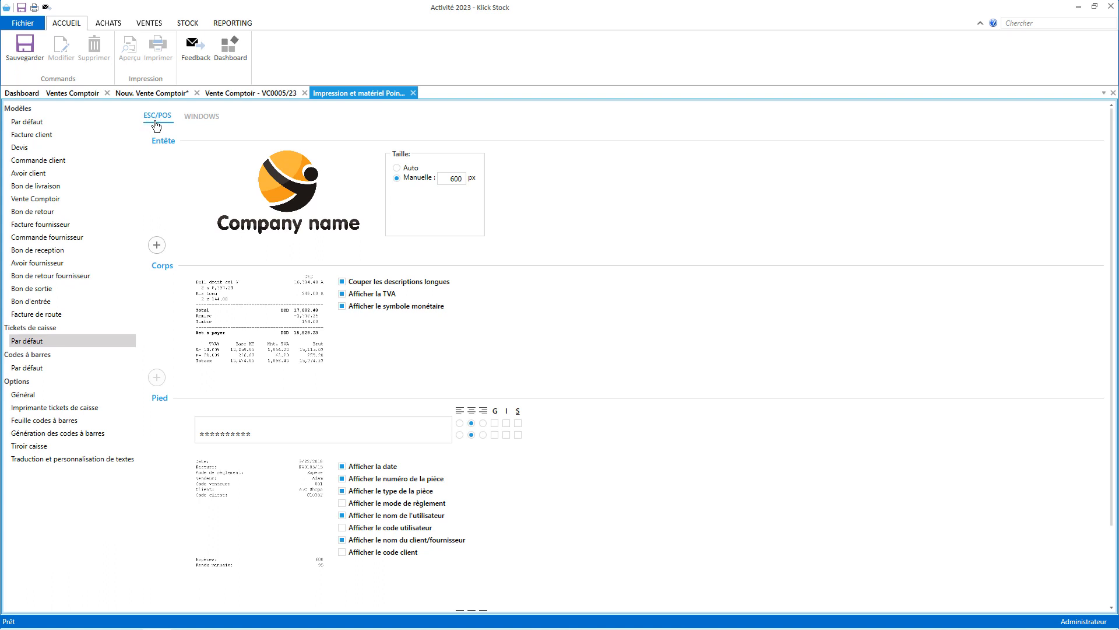
mouse_move(156, 157)
scroll(216, 281, down, 3)
scroll(228, 333, up, 3)
click(203, 122)
Close the printing settings, VC0005/23, the discarded new sale and the counter sales list.
click(1114, 93)
click(304, 93)
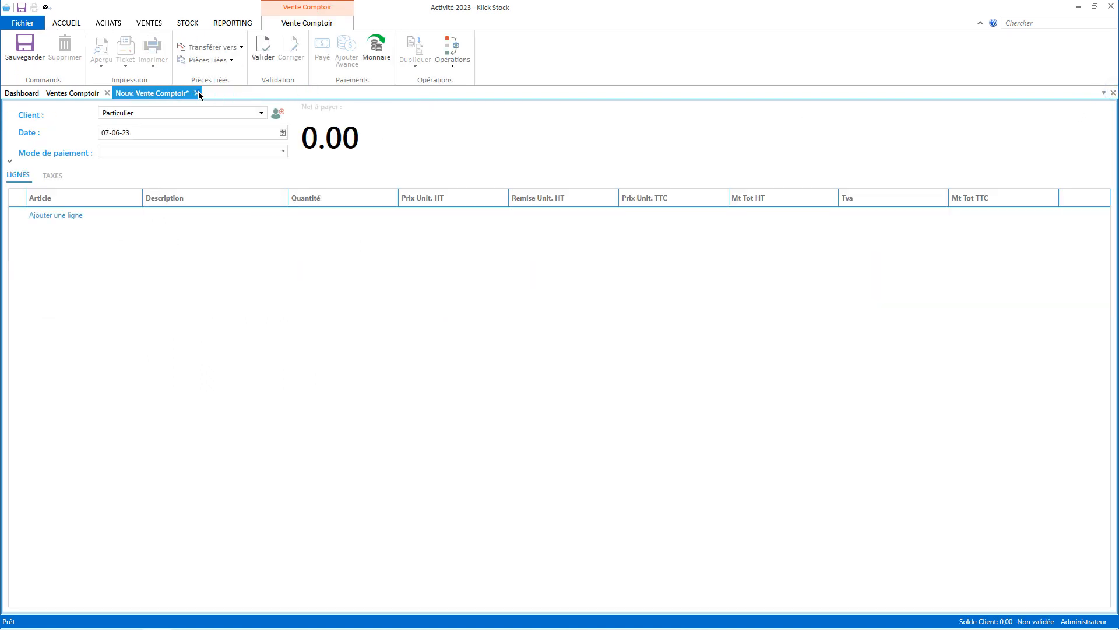
click(198, 93)
click(643, 337)
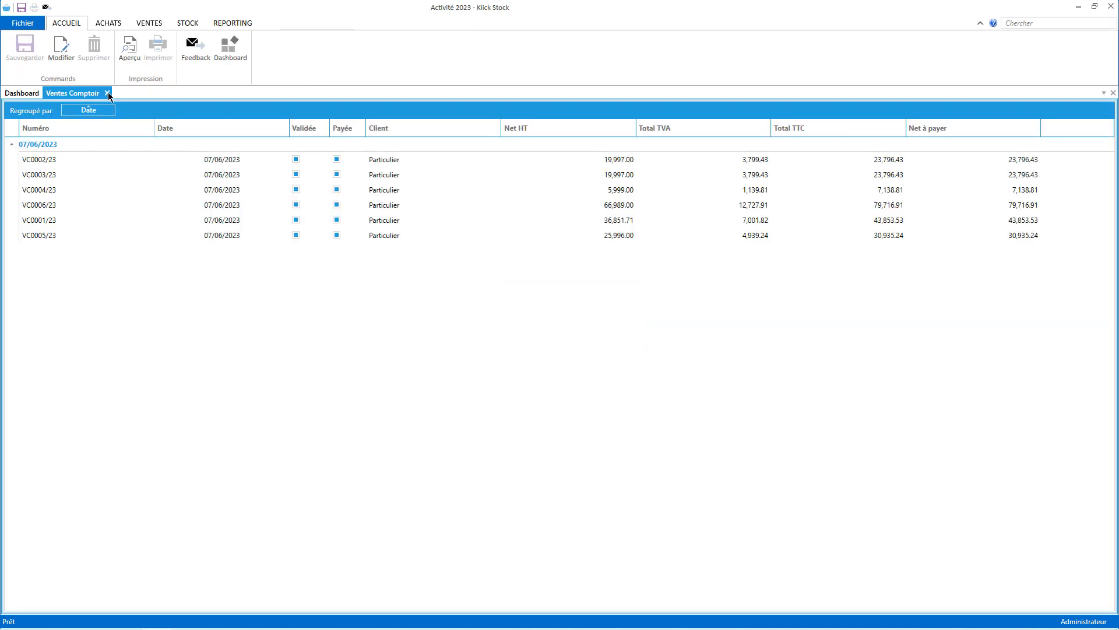
click(107, 94)
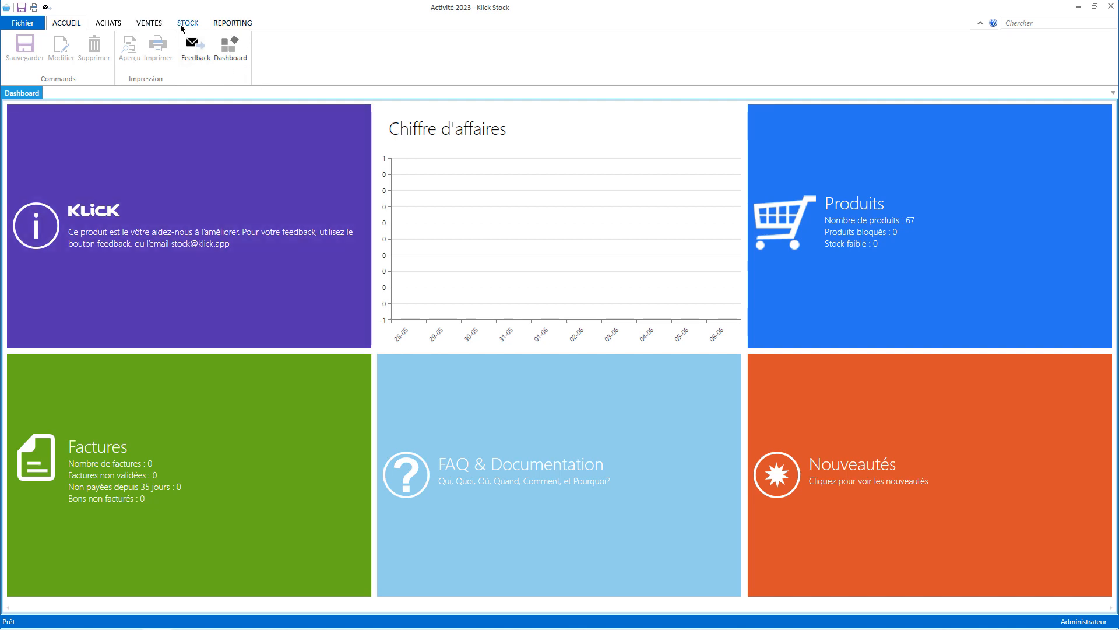
Open the stock movements list and inspect sale VC0001/23 behind the ART0007 movement.
click(181, 24)
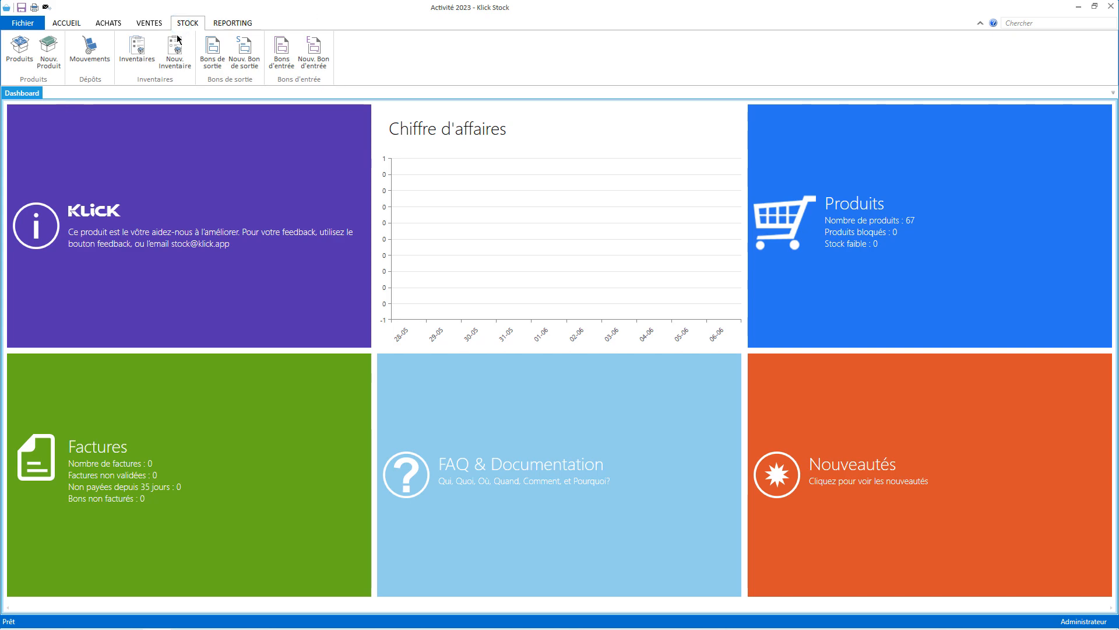
click(89, 47)
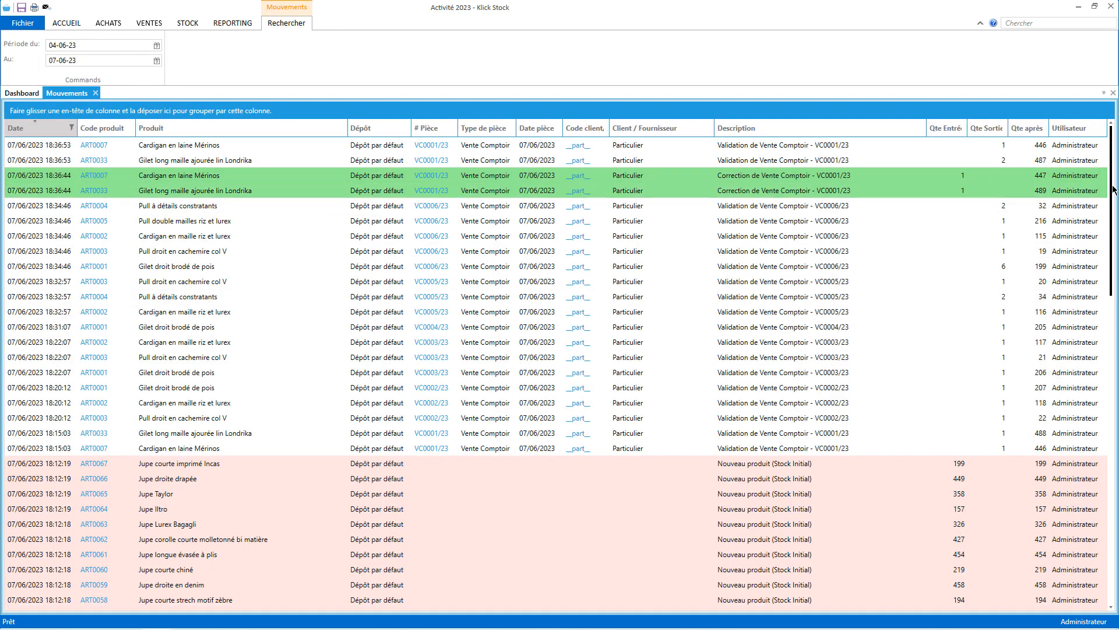
drag(1115, 189, 1094, 166)
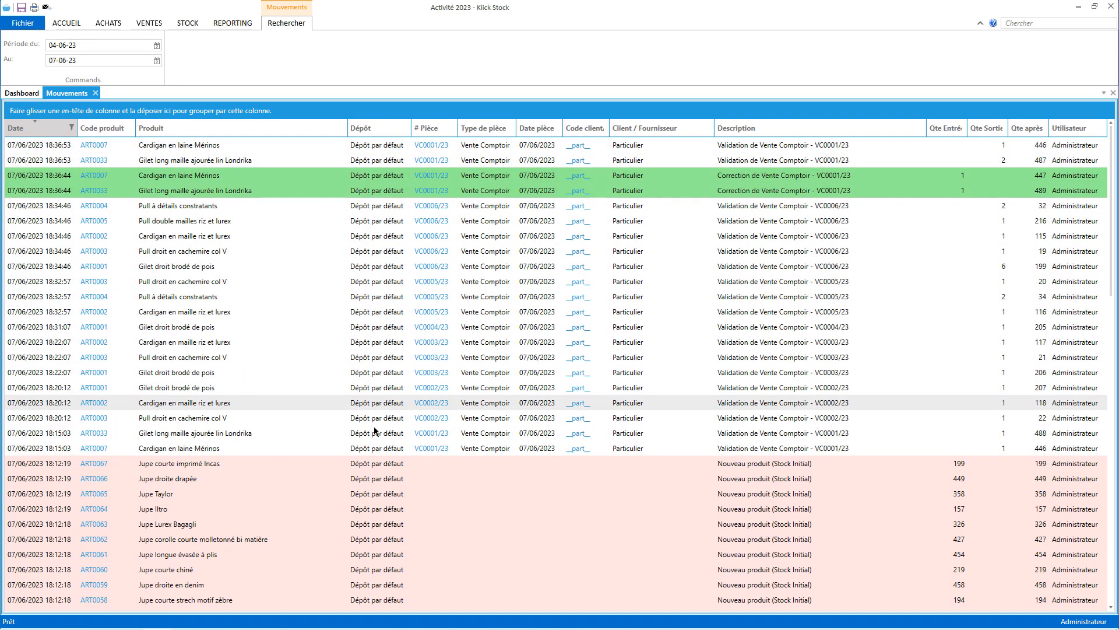
click(481, 463)
scroll(746, 496, down, 2)
scroll(746, 496, down, 15)
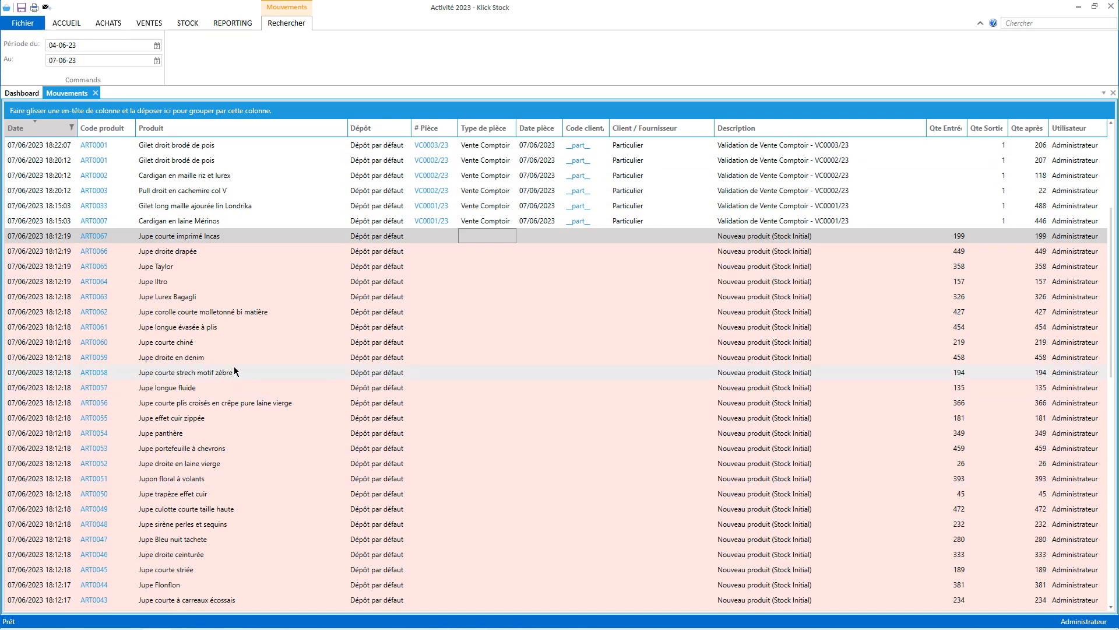
scroll(364, 513, up, 17)
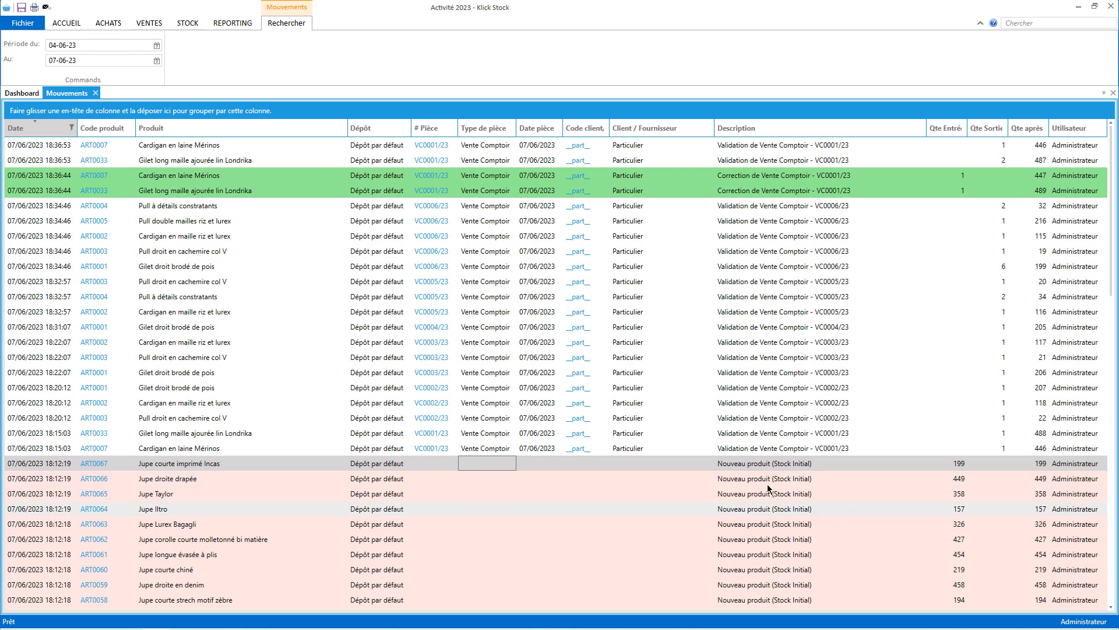
click(146, 450)
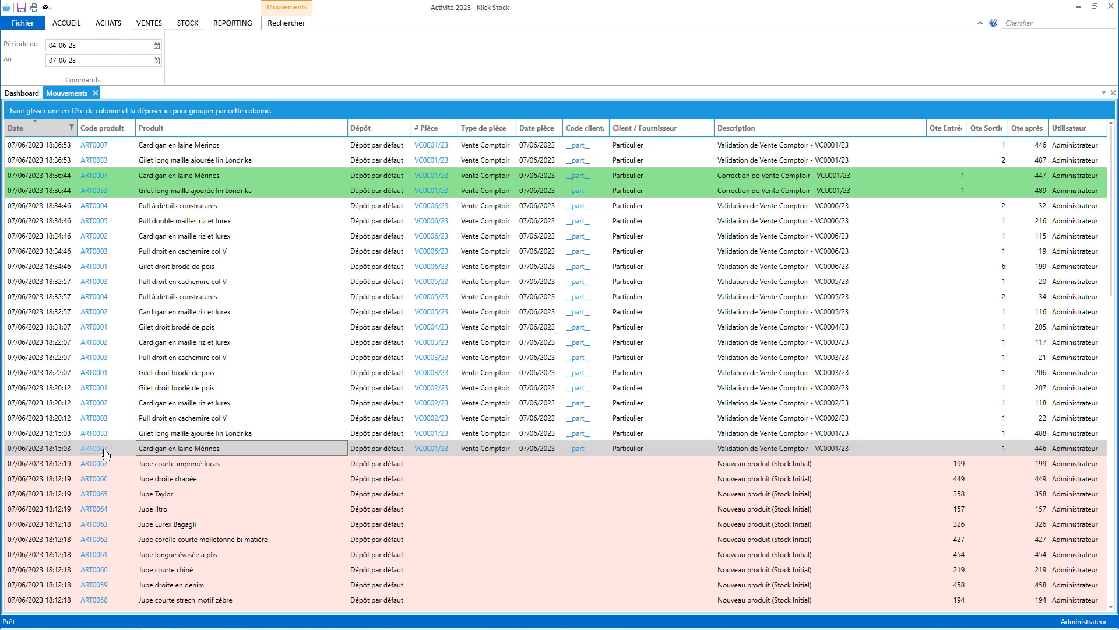
click(431, 448)
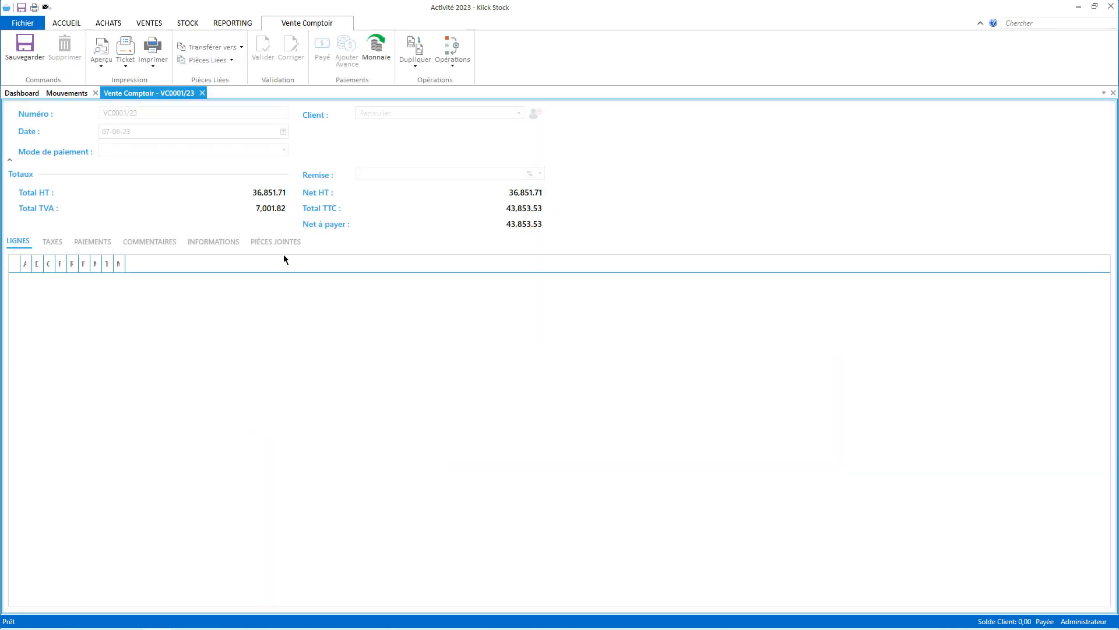
click(202, 93)
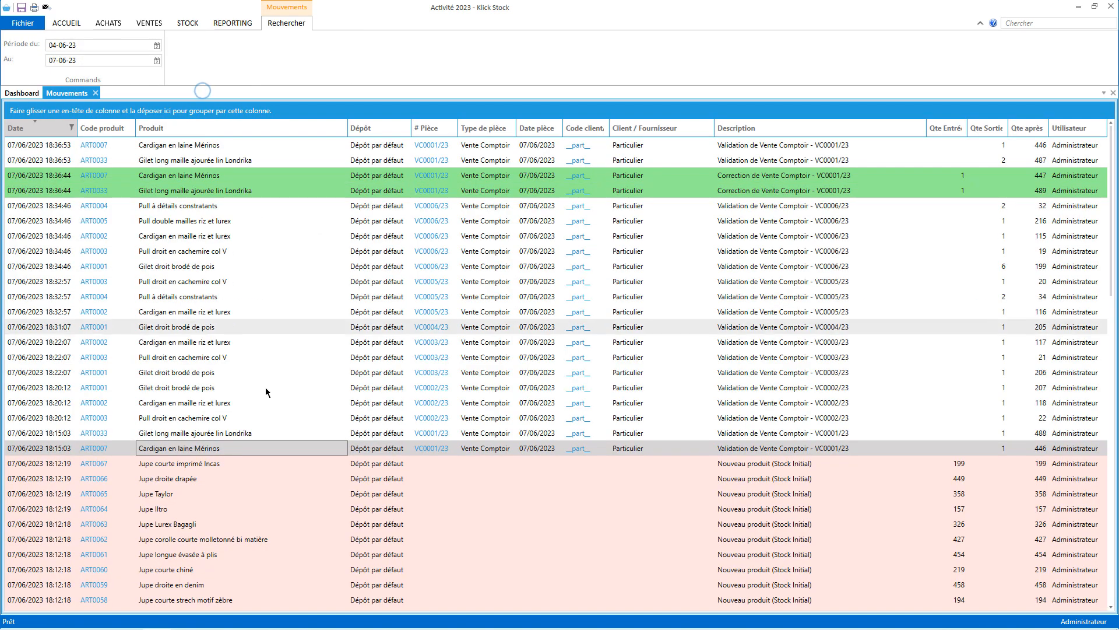
Check the Particulier client record and other movements, then open the Cardigan en laine Mérinos product.
click(578, 448)
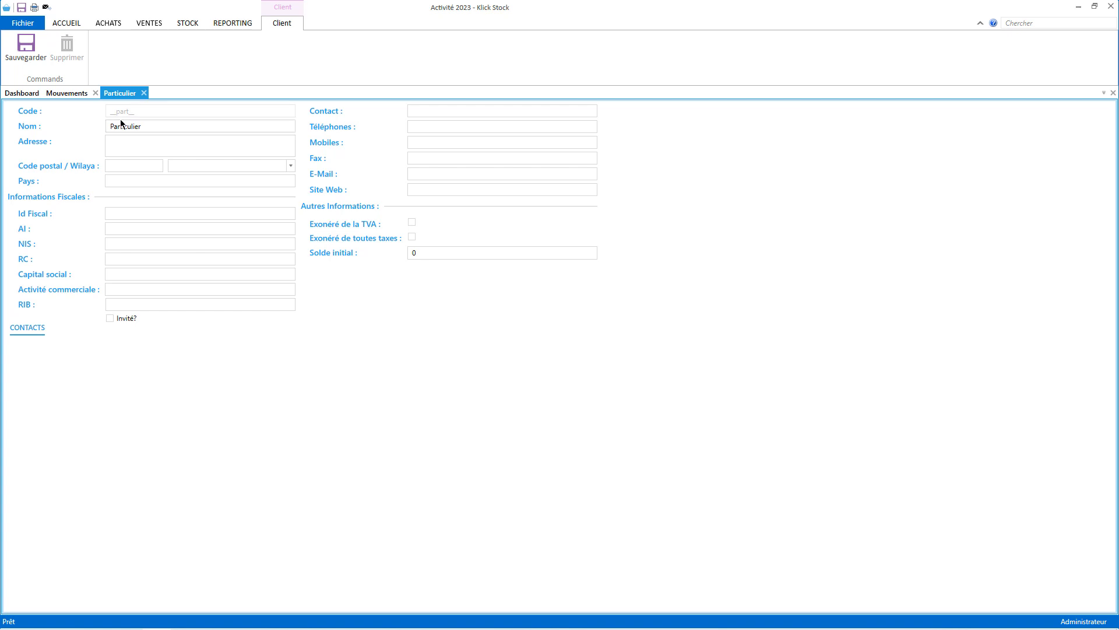
drag(155, 125, 108, 126)
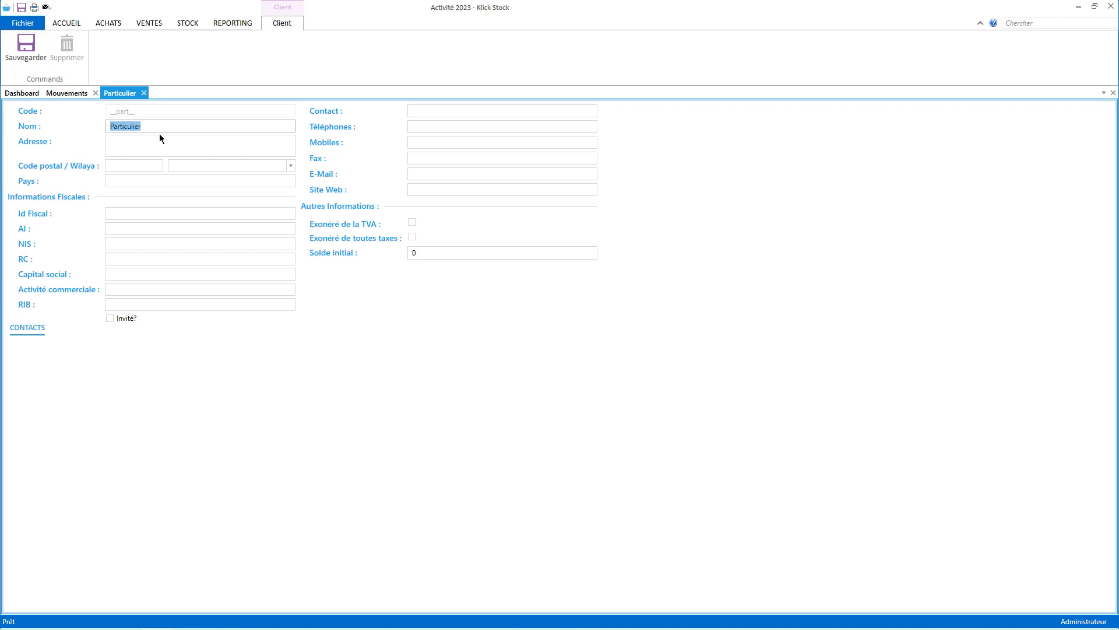
click(143, 93)
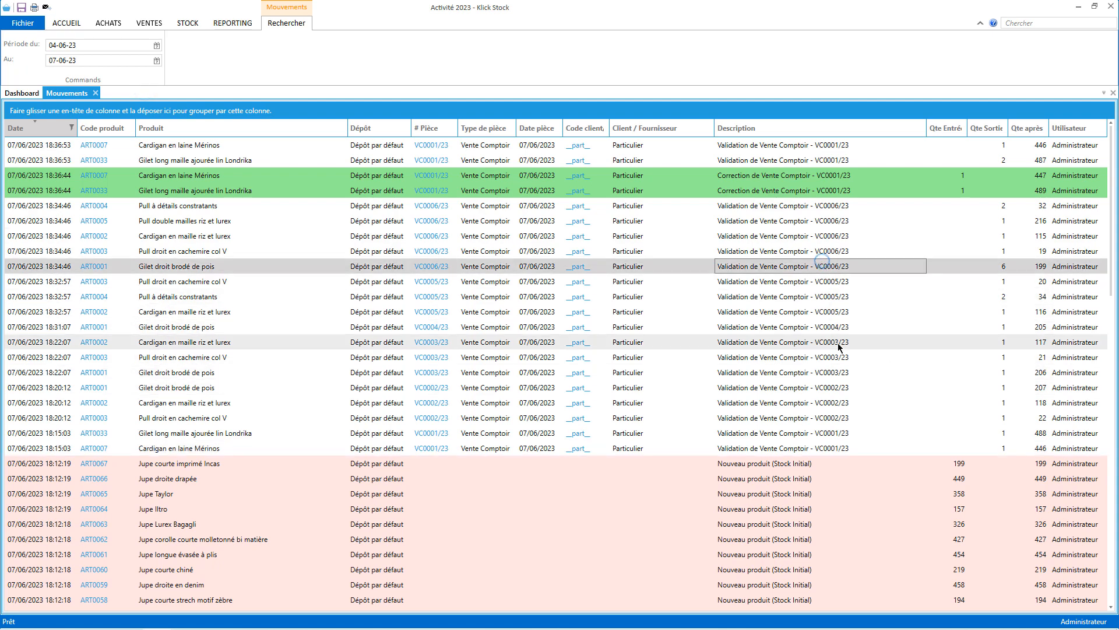
click(833, 374)
click(828, 284)
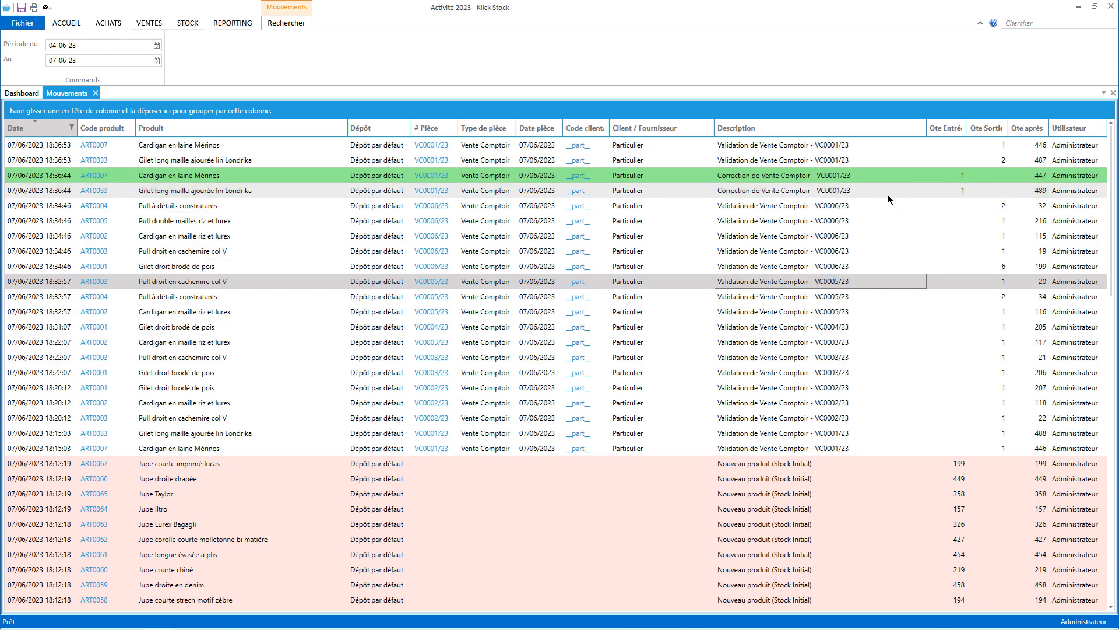
click(942, 190)
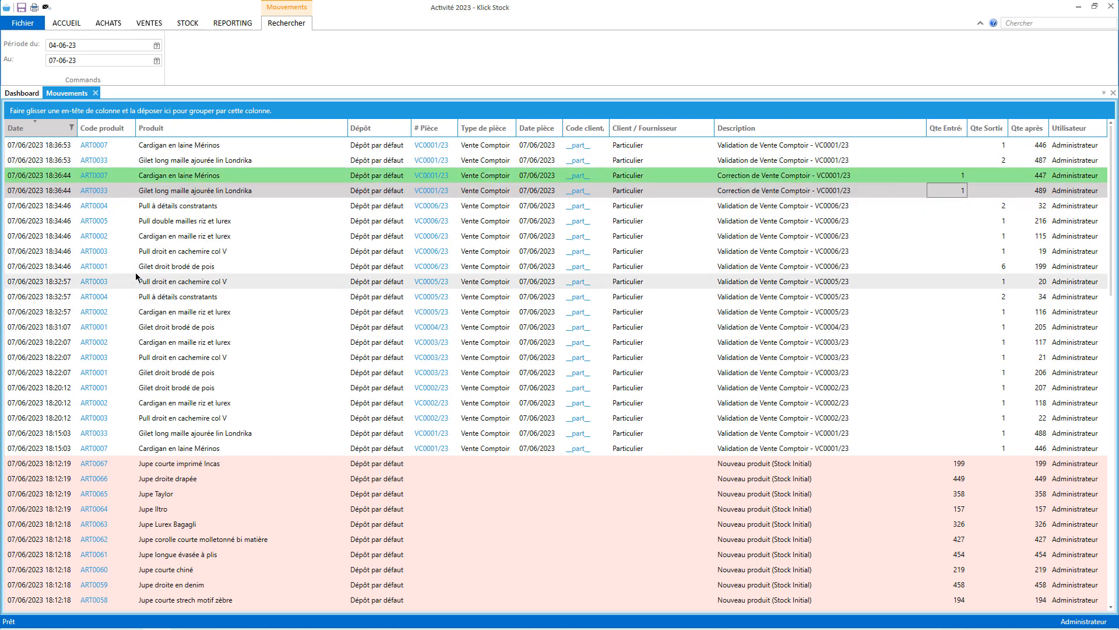
click(102, 450)
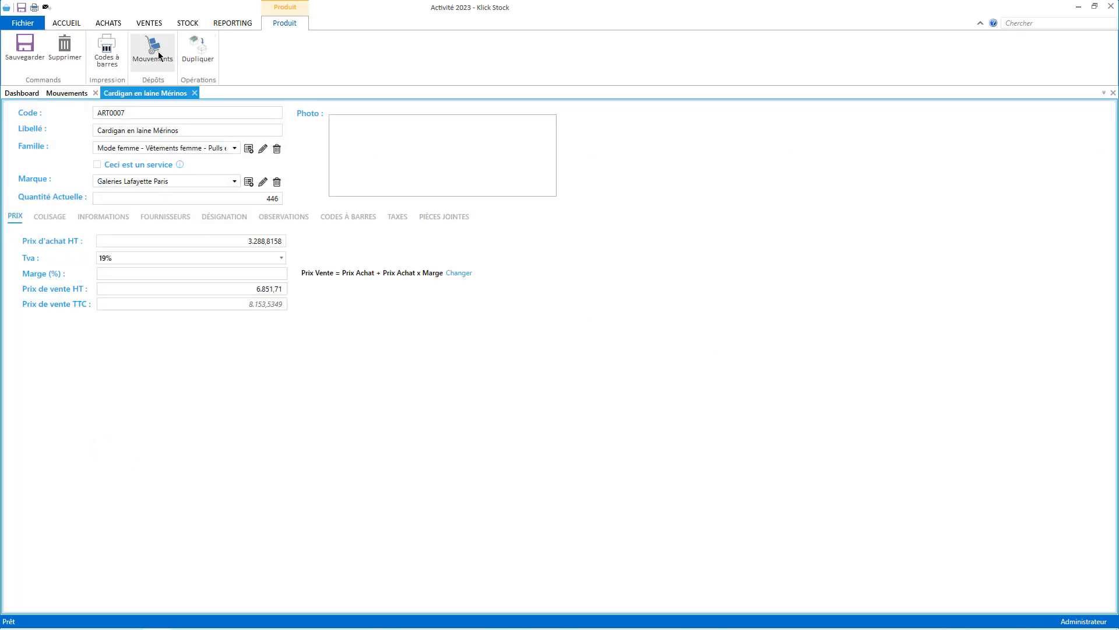
List all ART0007 stock movements with the start date changed to 04-06-20.
click(155, 52)
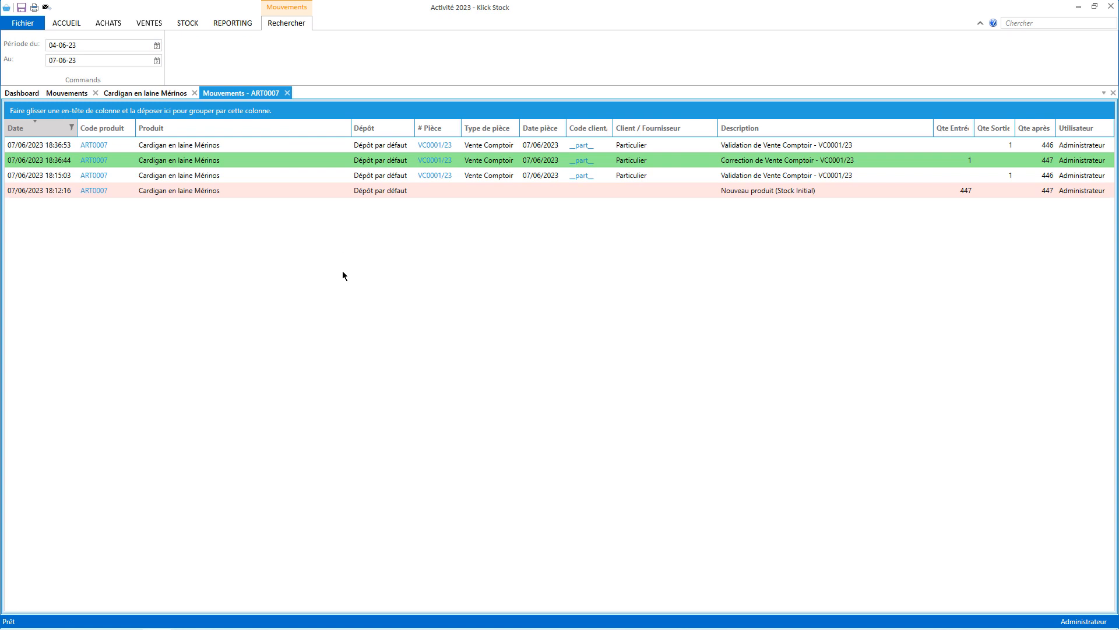
click(84, 46)
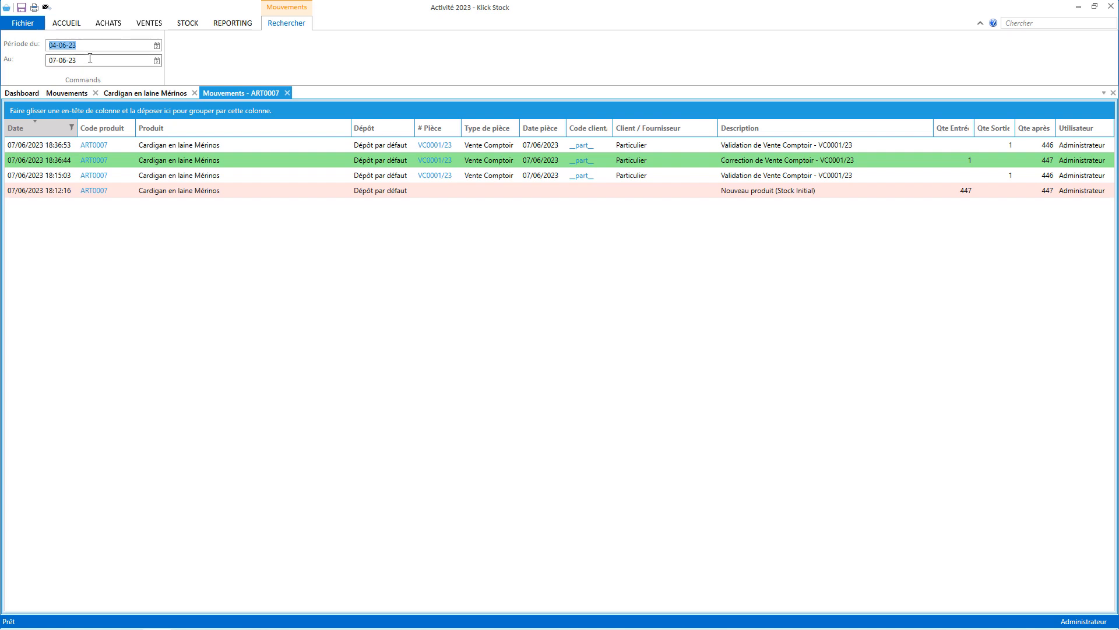
click(157, 45)
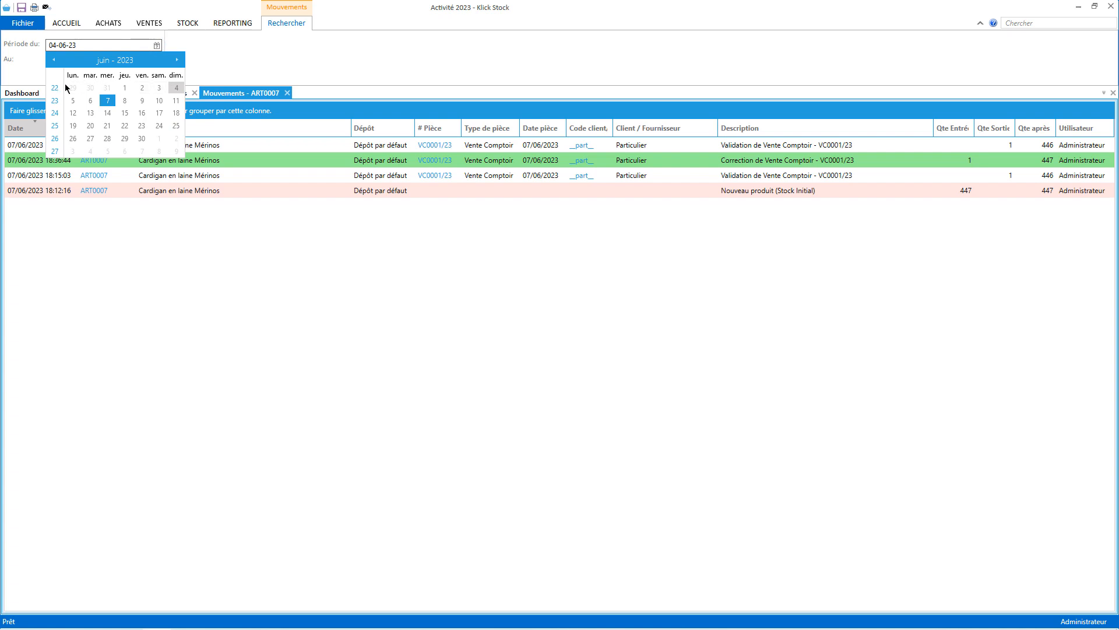
click(71, 46)
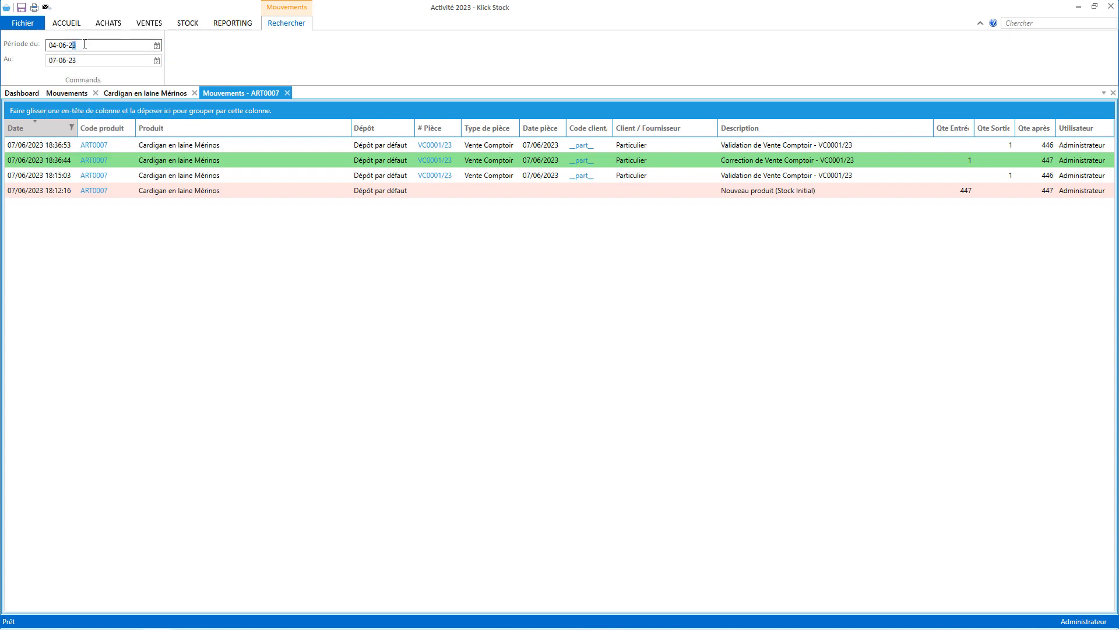
text(20)
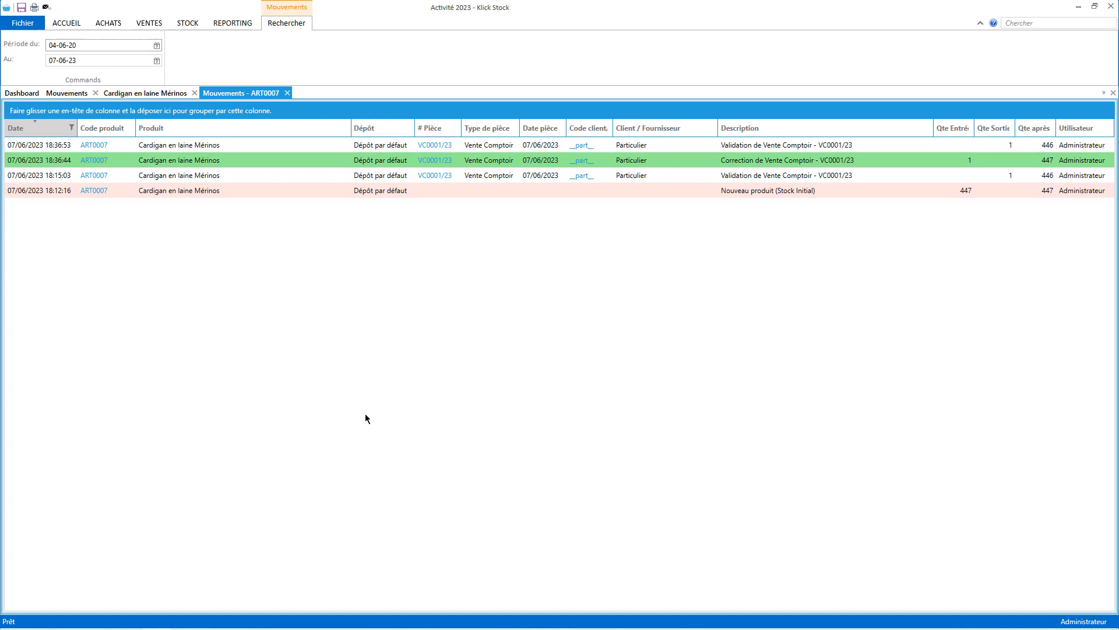
click(288, 93)
Close the ART0007 movements and Cardigan en laine Mérinos tabs and show the reporting options.
click(287, 94)
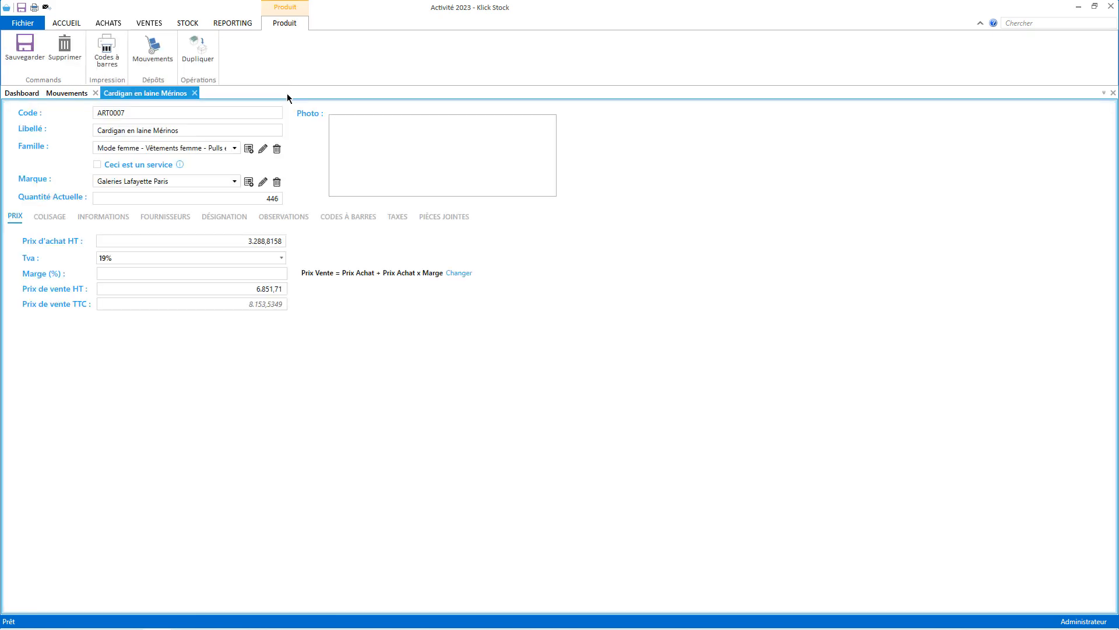
click(194, 92)
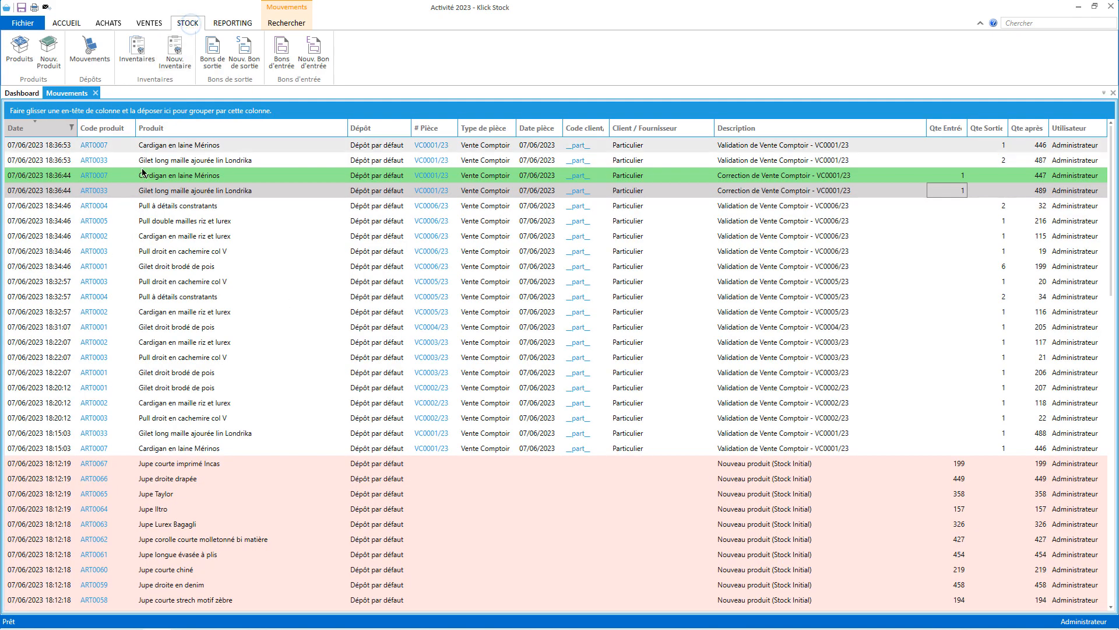
scroll(558, 359, down, 9)
scroll(558, 392, up, 9)
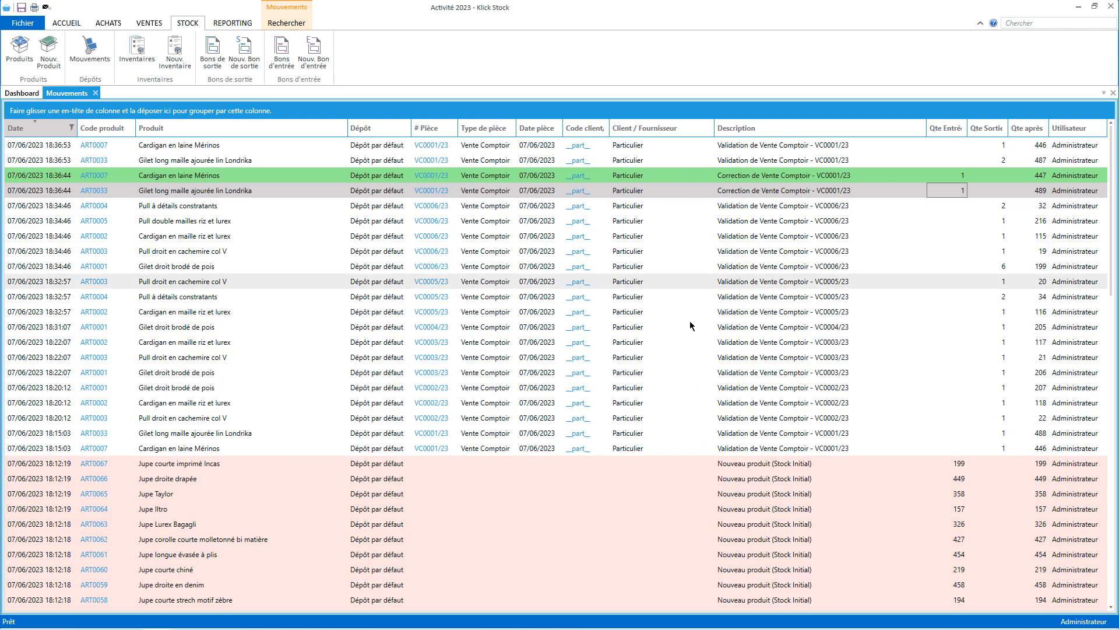
click(233, 23)
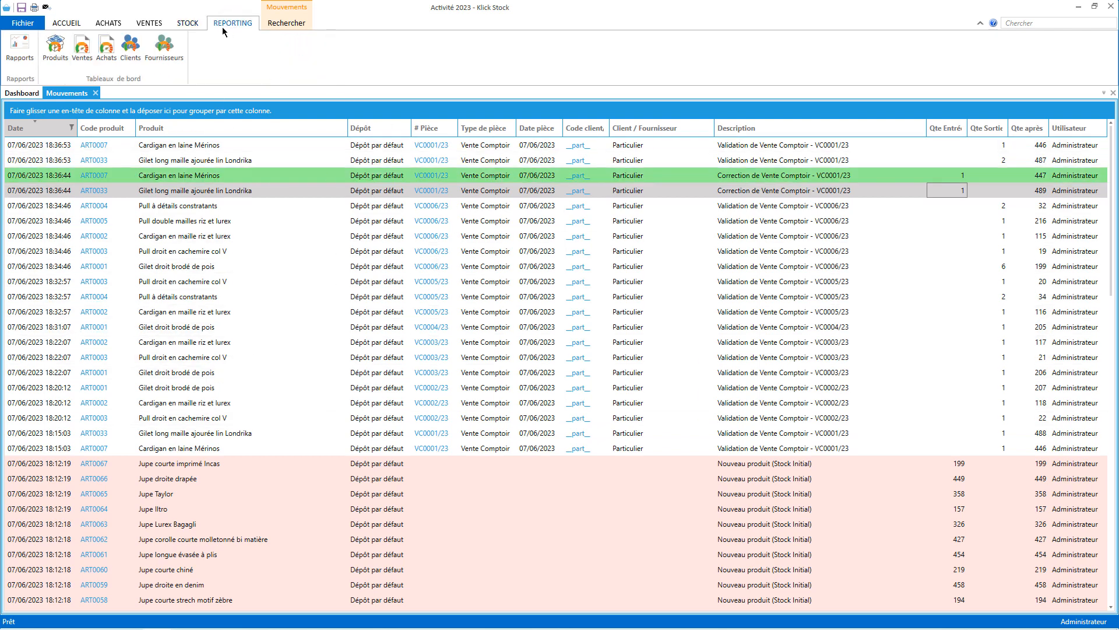
Search the reports for 'bé' and view the Bénéfice commercial journalier (Date pièce) report.
click(17, 47)
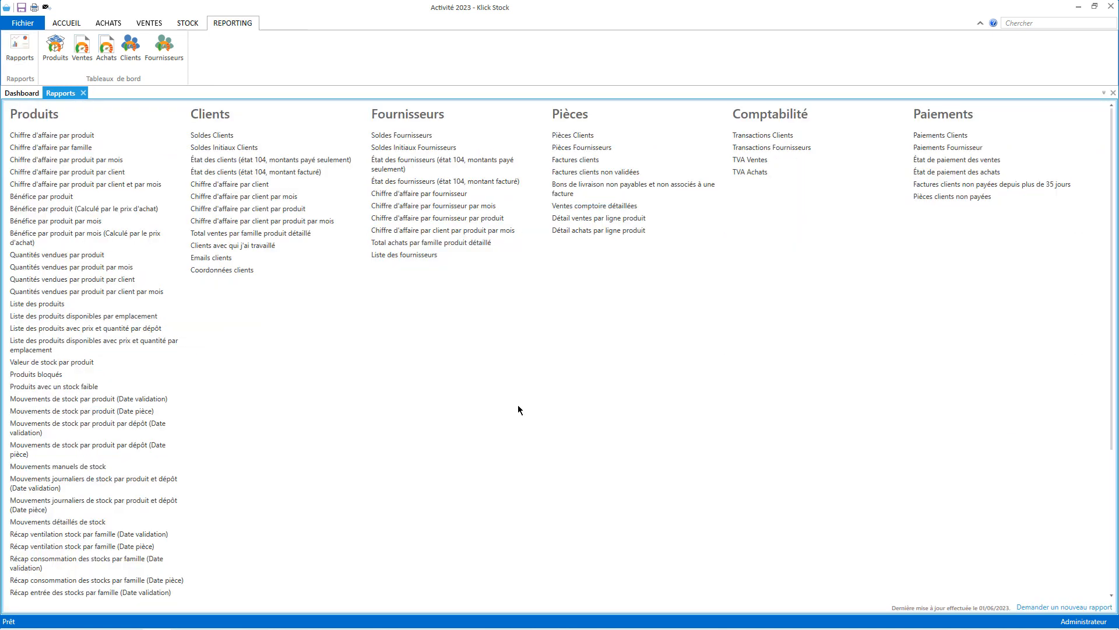
click(1033, 23)
text(bé)
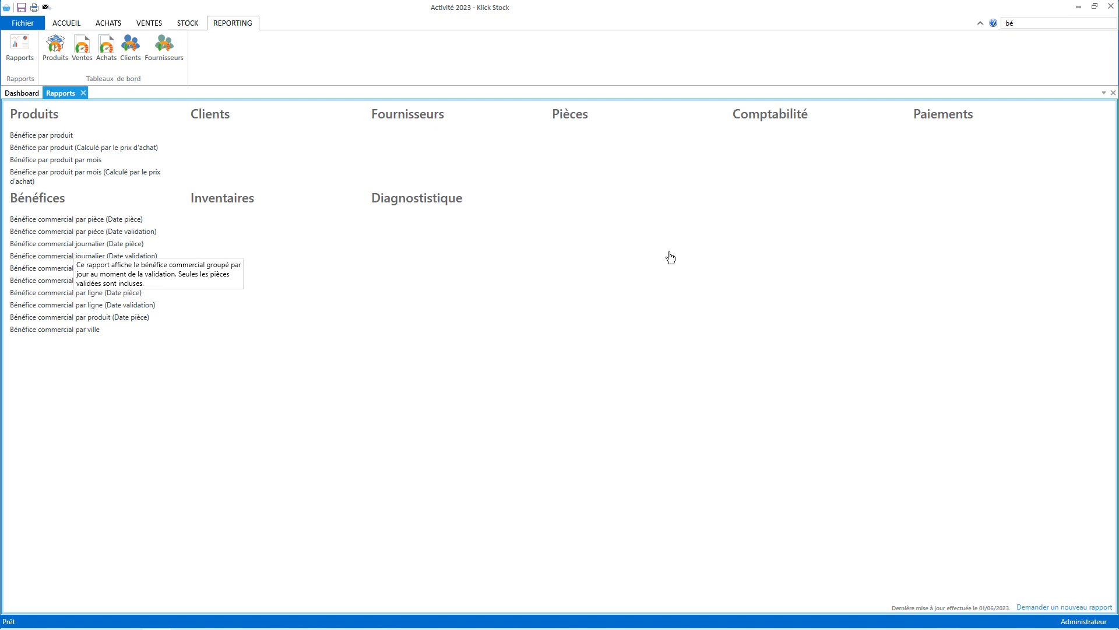
click(73, 245)
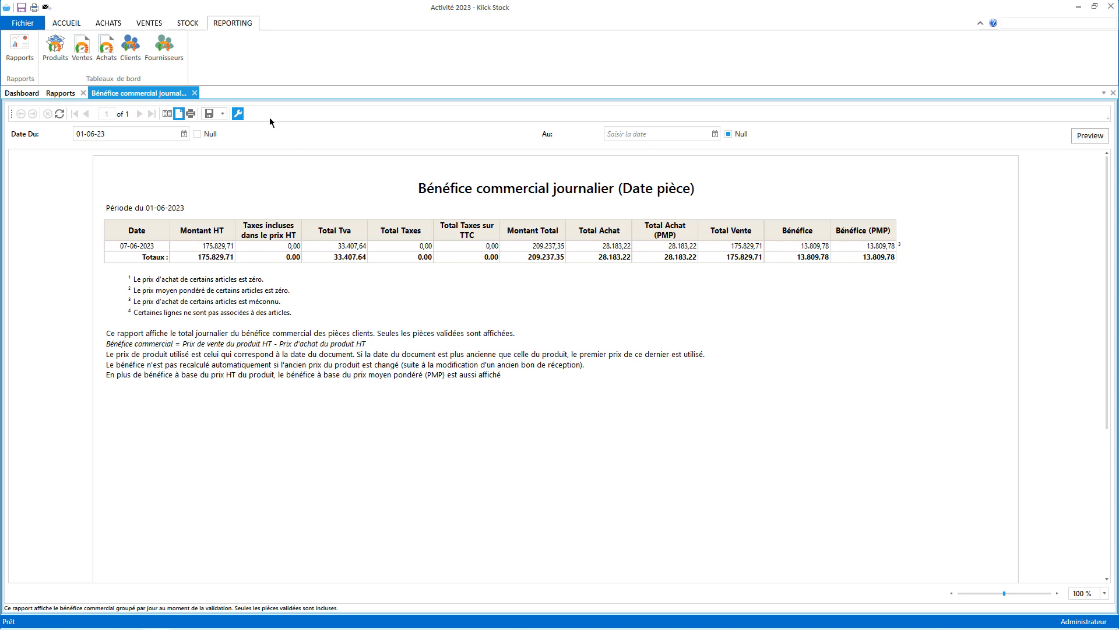
click(194, 93)
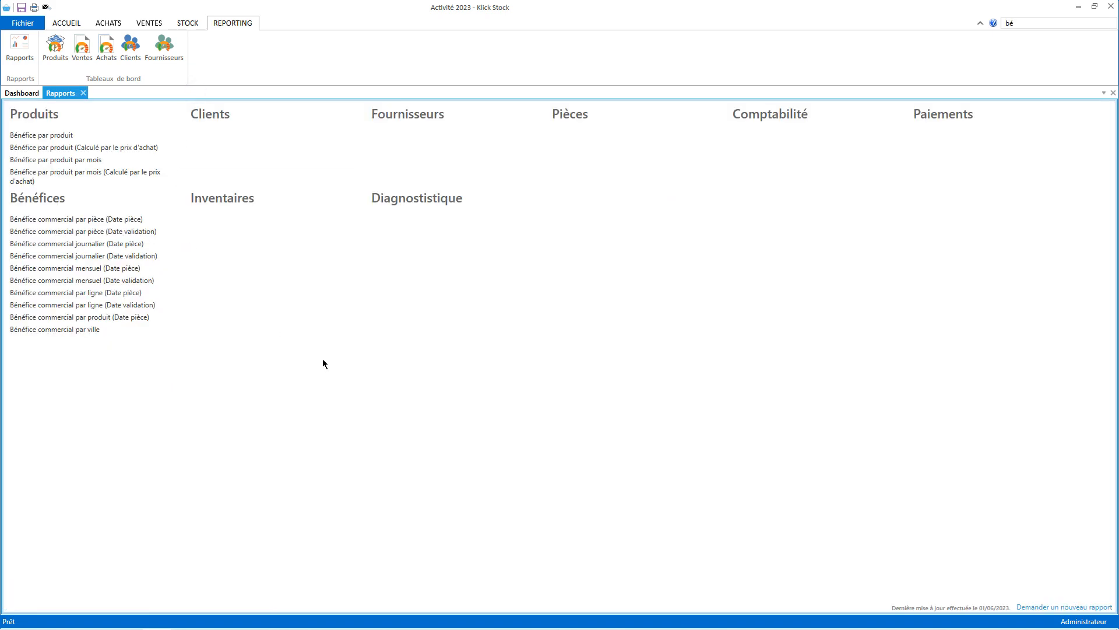
View the Bénéfice commercial par pièce and Bénéfice par produit reports, then close the reports list.
click(49, 217)
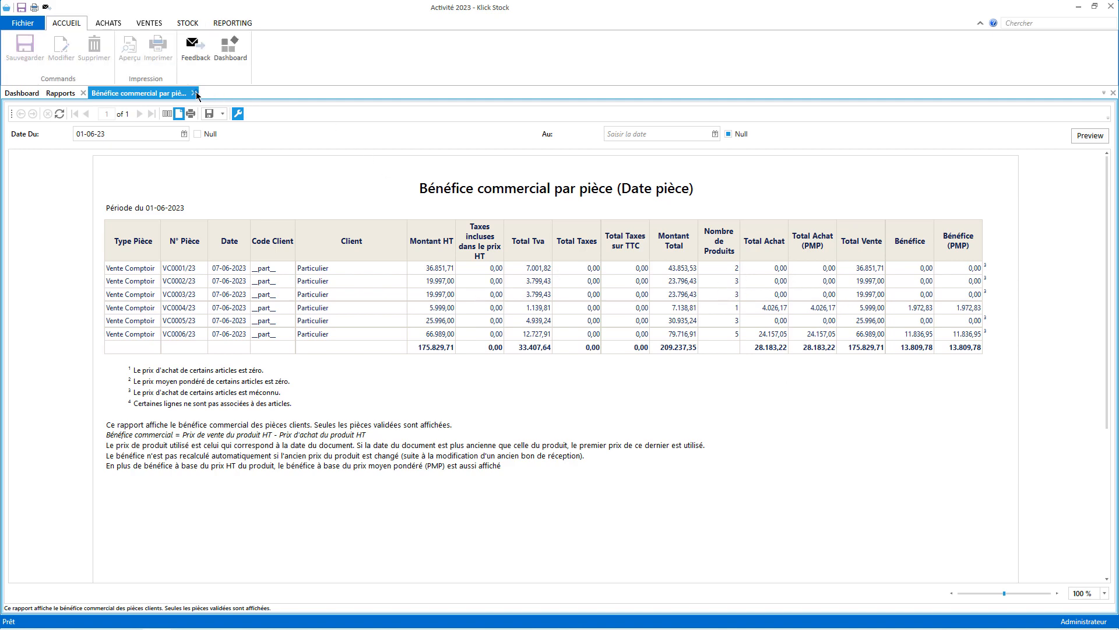
click(194, 93)
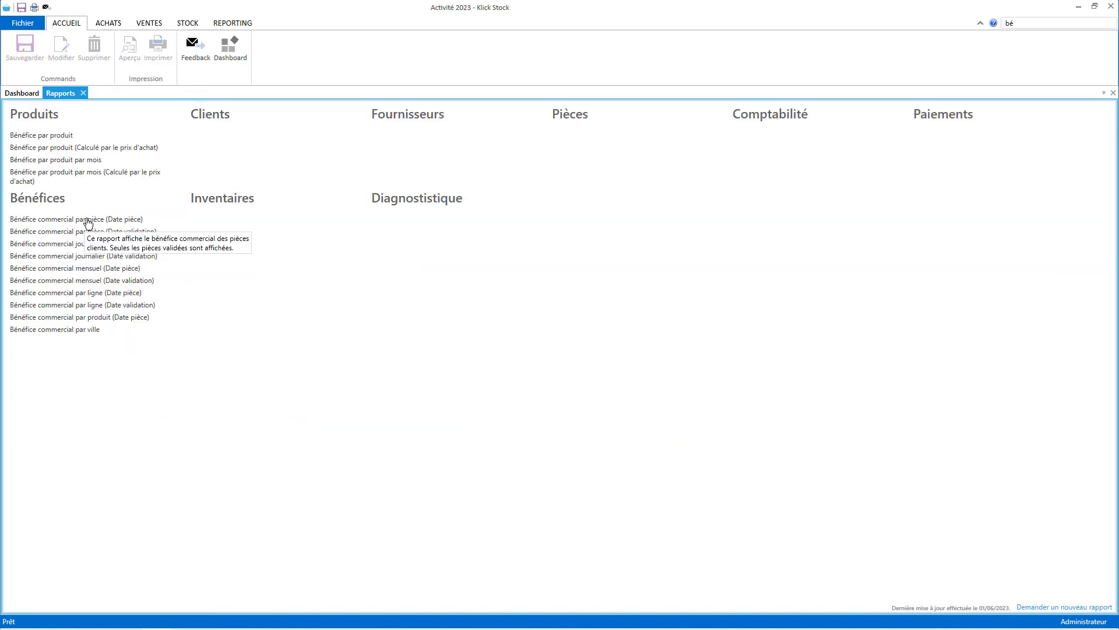
click(52, 134)
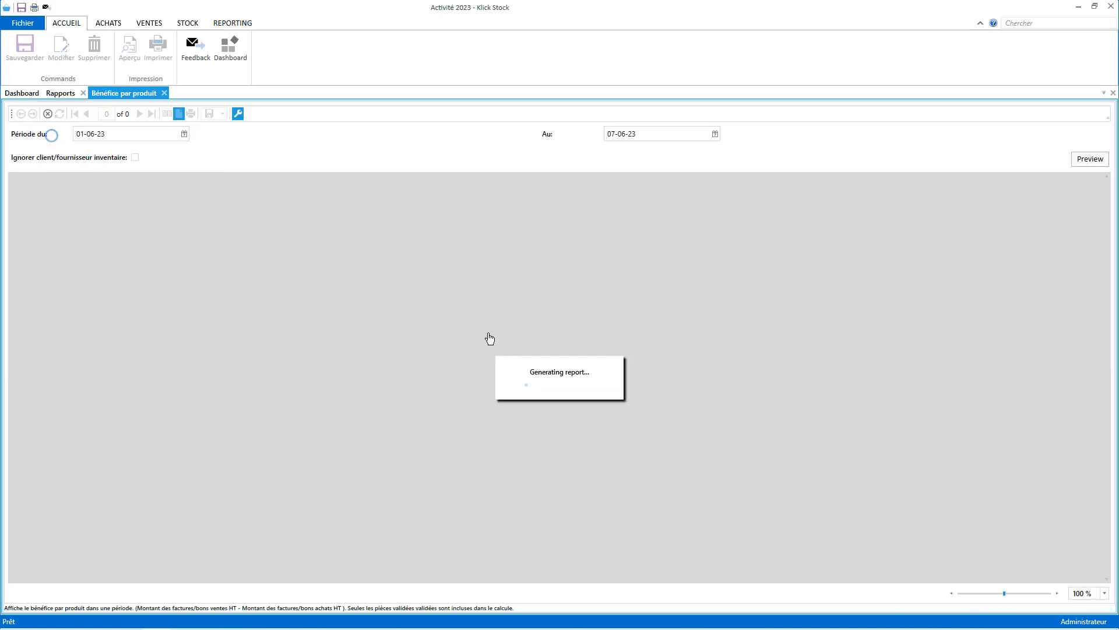
click(164, 94)
click(83, 93)
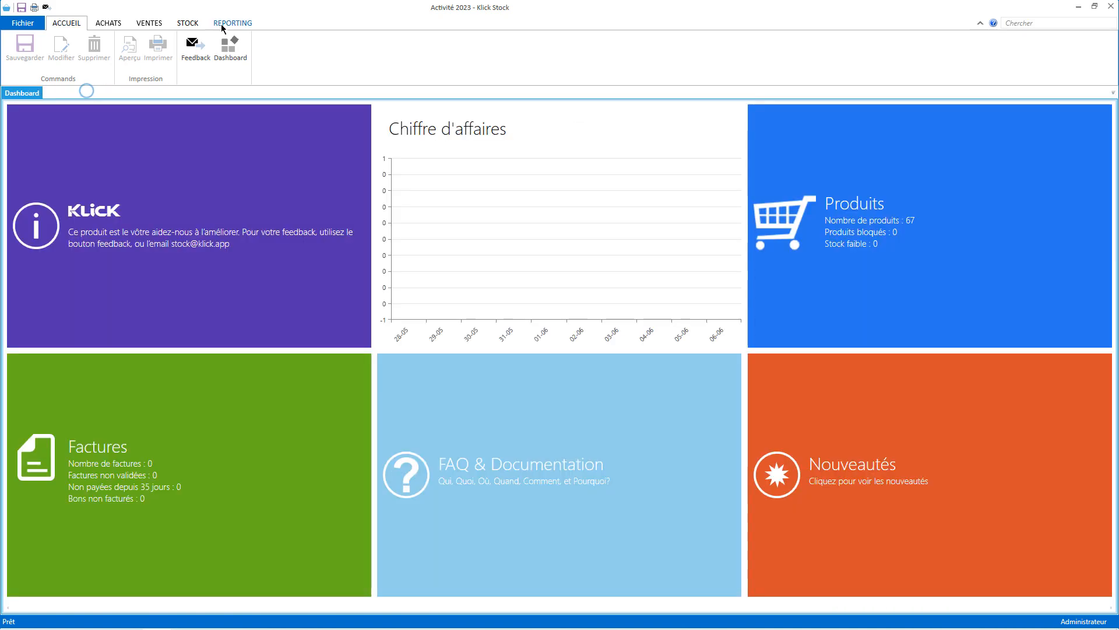
Open the Ventes sales dashboard and scroll through its daily revenue and invoice/payment charts.
click(221, 26)
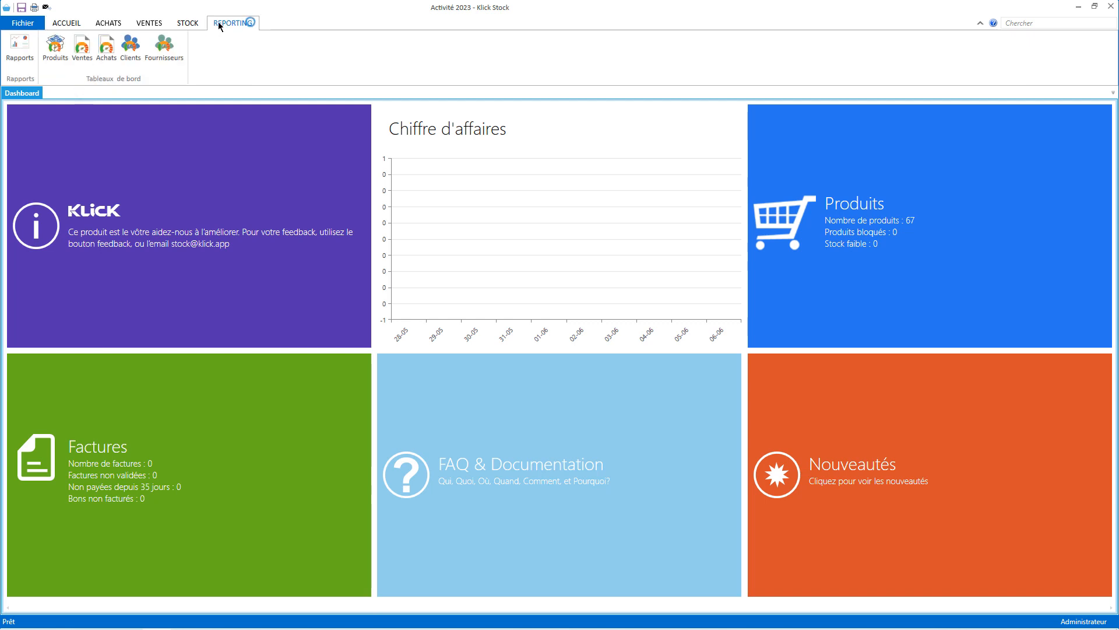
click(88, 51)
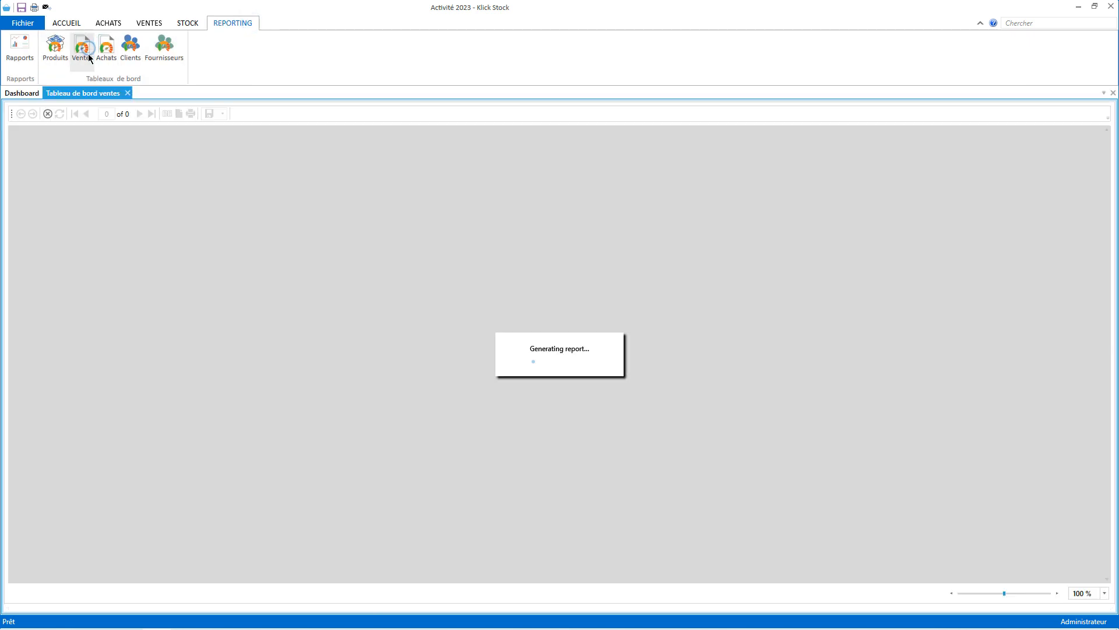
scroll(689, 366, down, 10)
scroll(687, 366, down, 2)
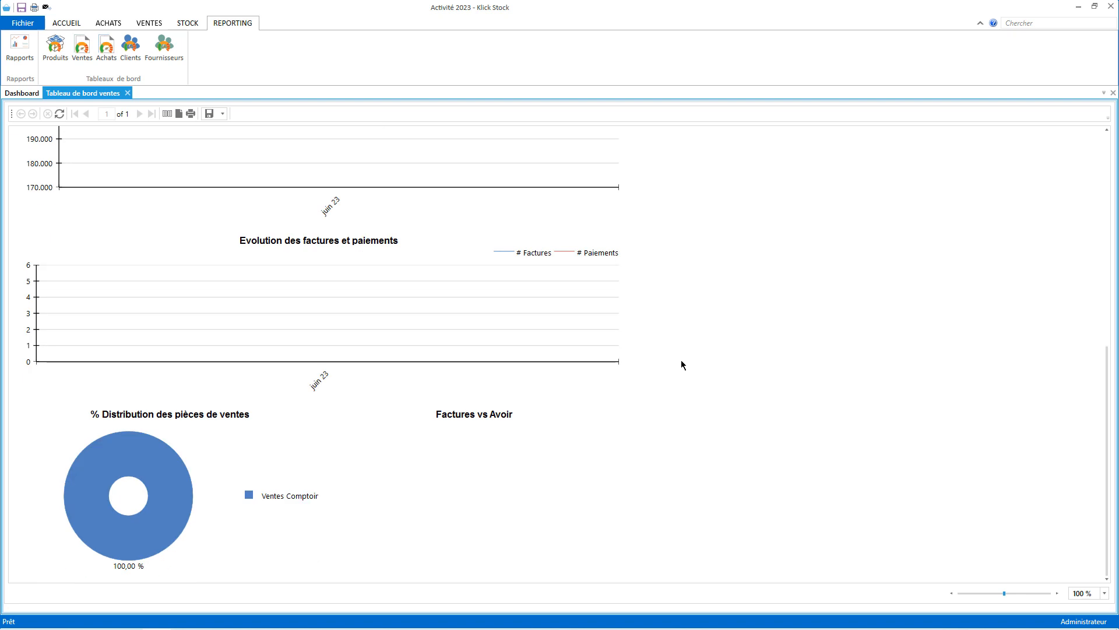
scroll(525, 450, up, 12)
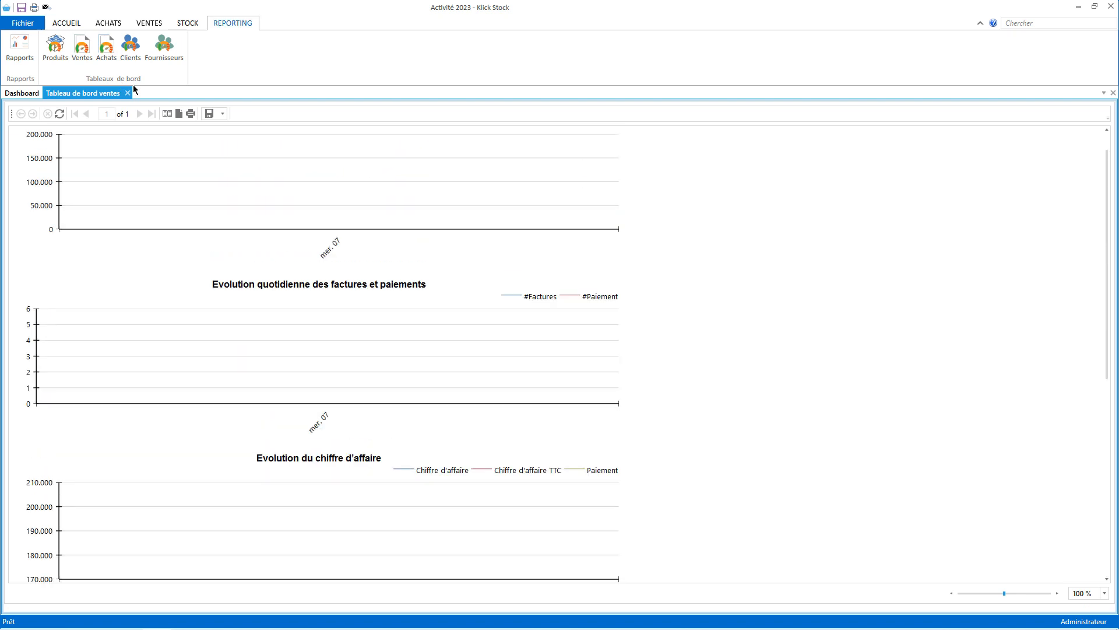
scroll(252, 284, up, 1)
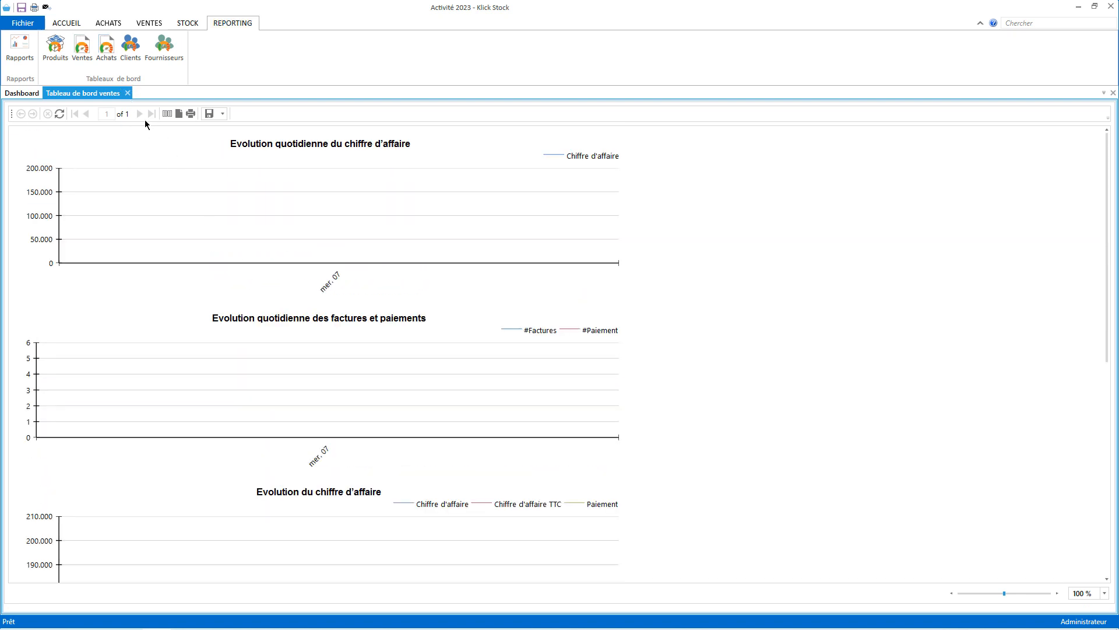
Close the sales dashboard, review the Produits top 10 charts, then close that dashboard too.
click(128, 93)
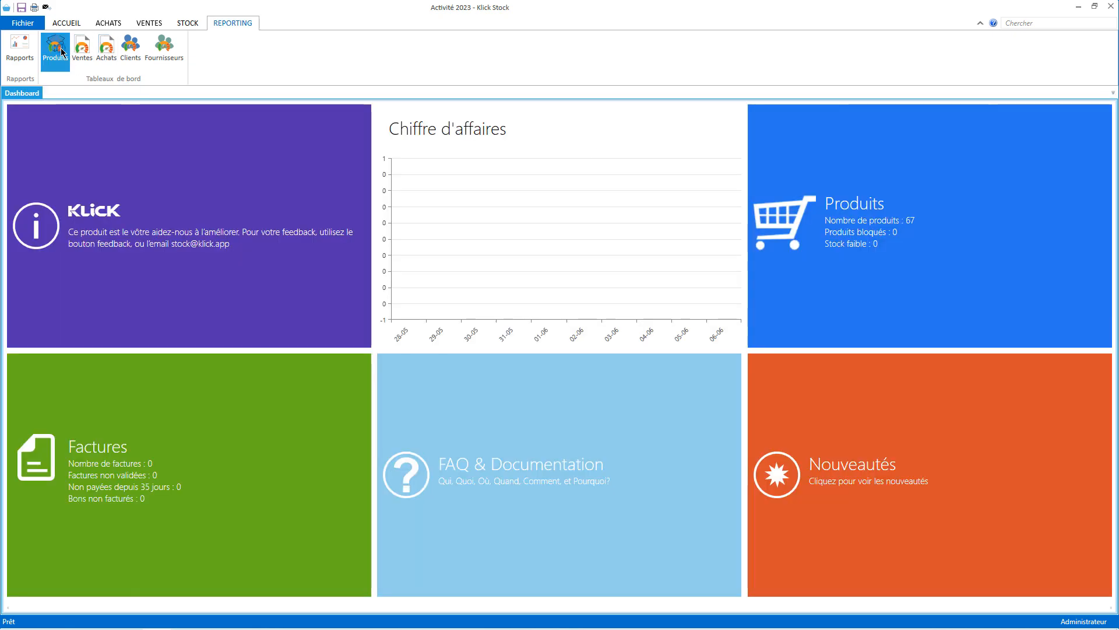
click(55, 46)
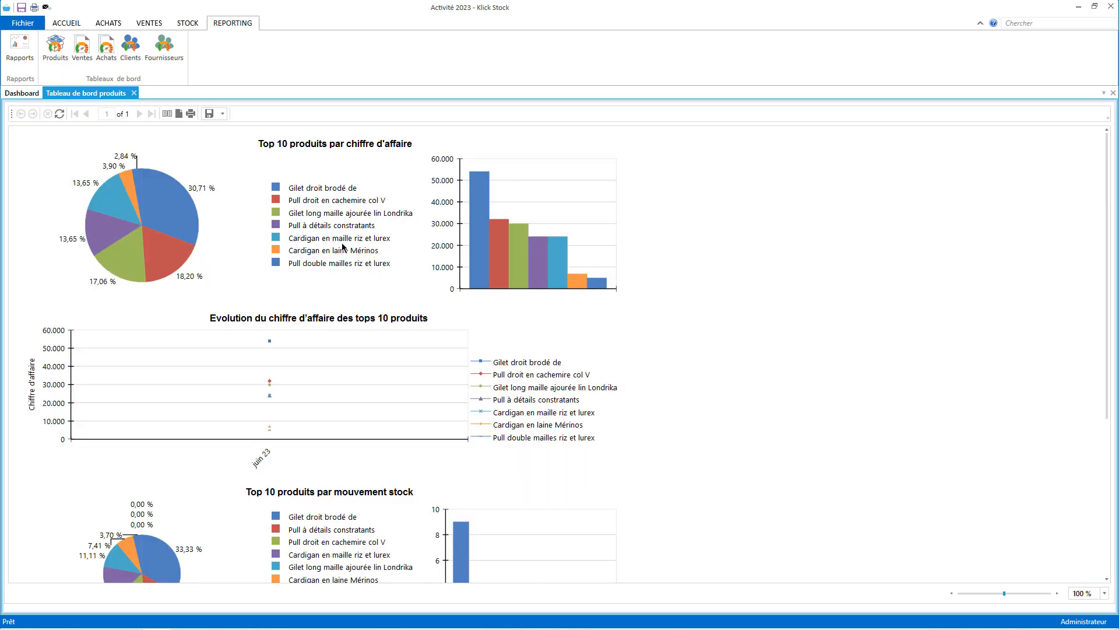
scroll(683, 355, down, 5)
scroll(705, 382, up, 5)
click(134, 94)
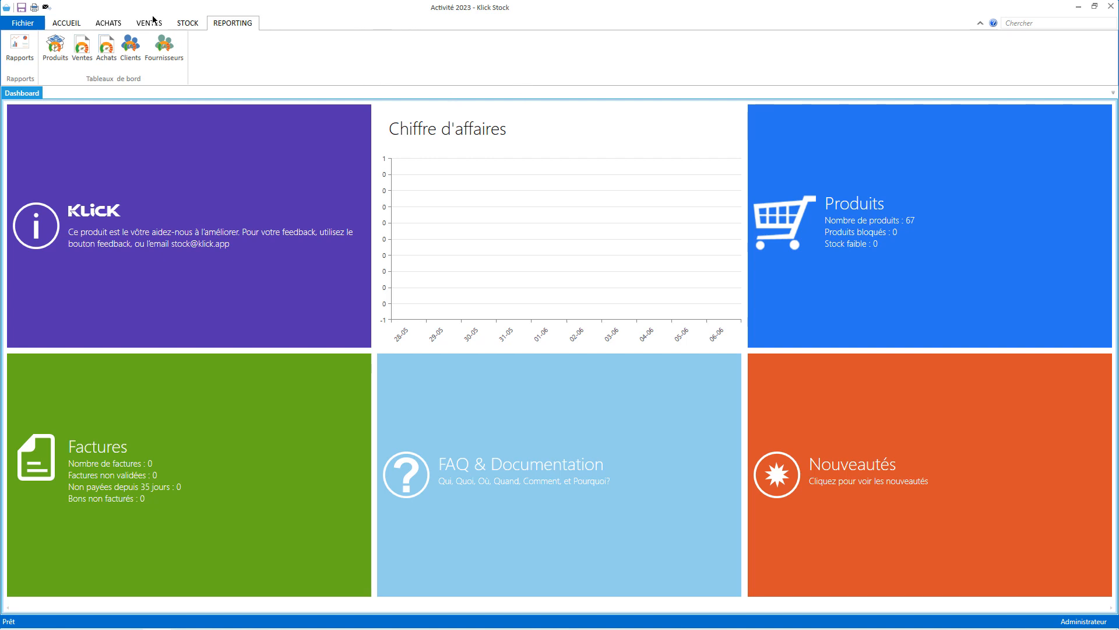
Set and confirm a new administrator password from Fichier, then return to the file settings page.
click(30, 27)
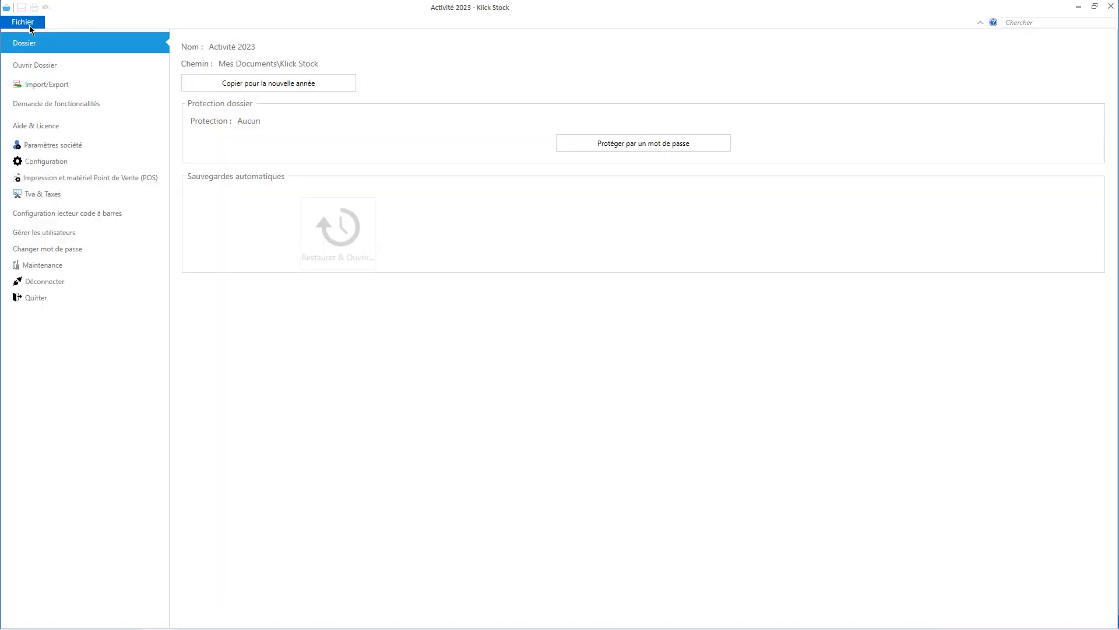
click(96, 255)
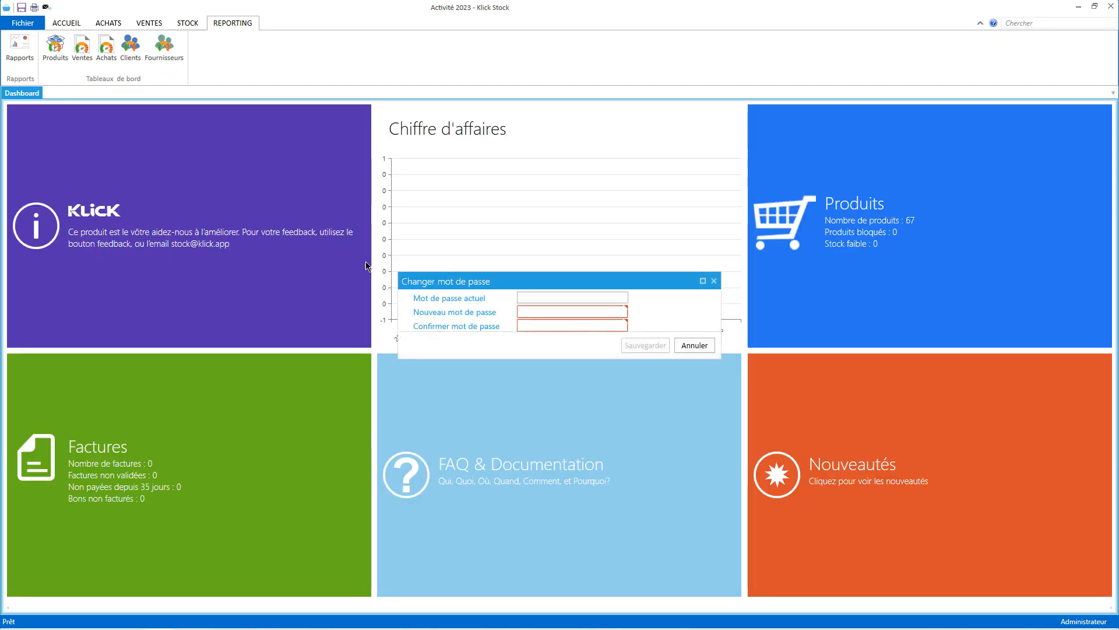
click(537, 308)
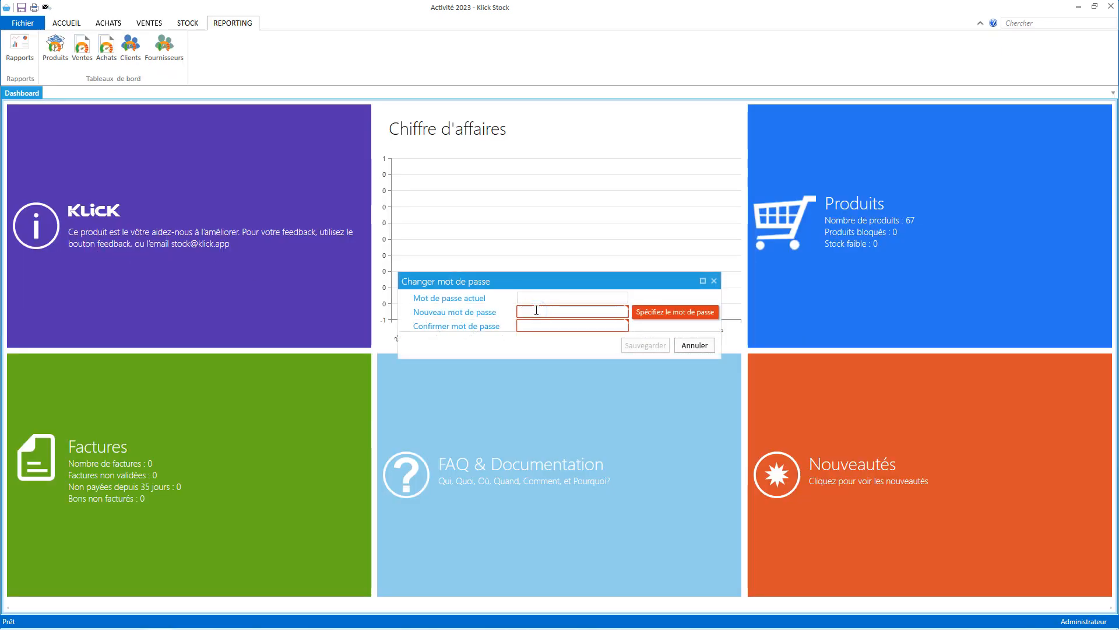
text(••)
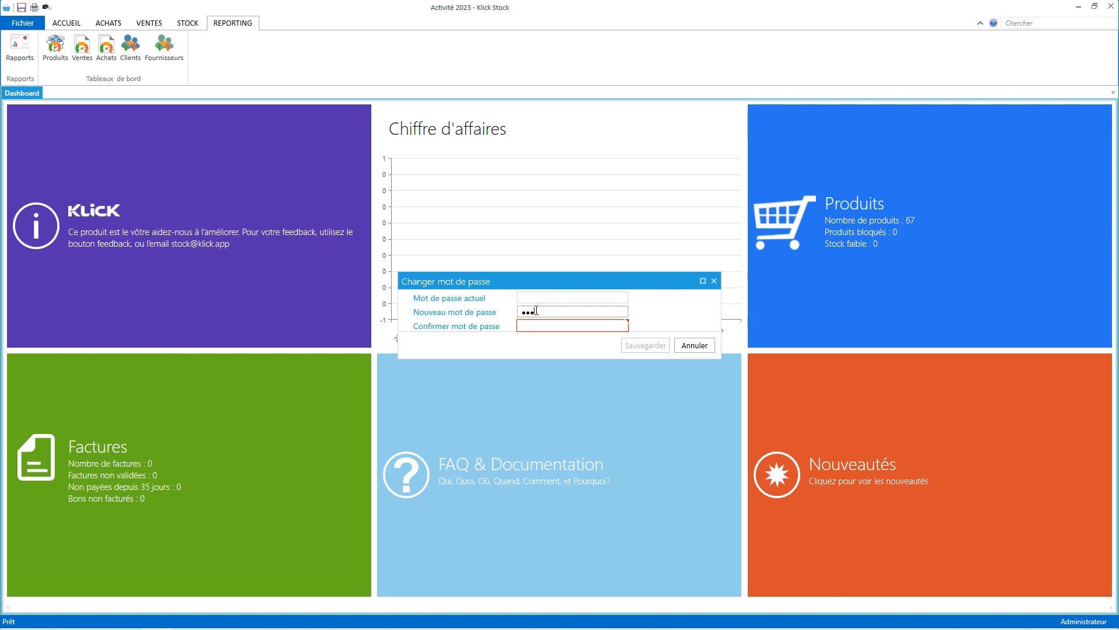
text(•)
key(Tab)
text(•••)
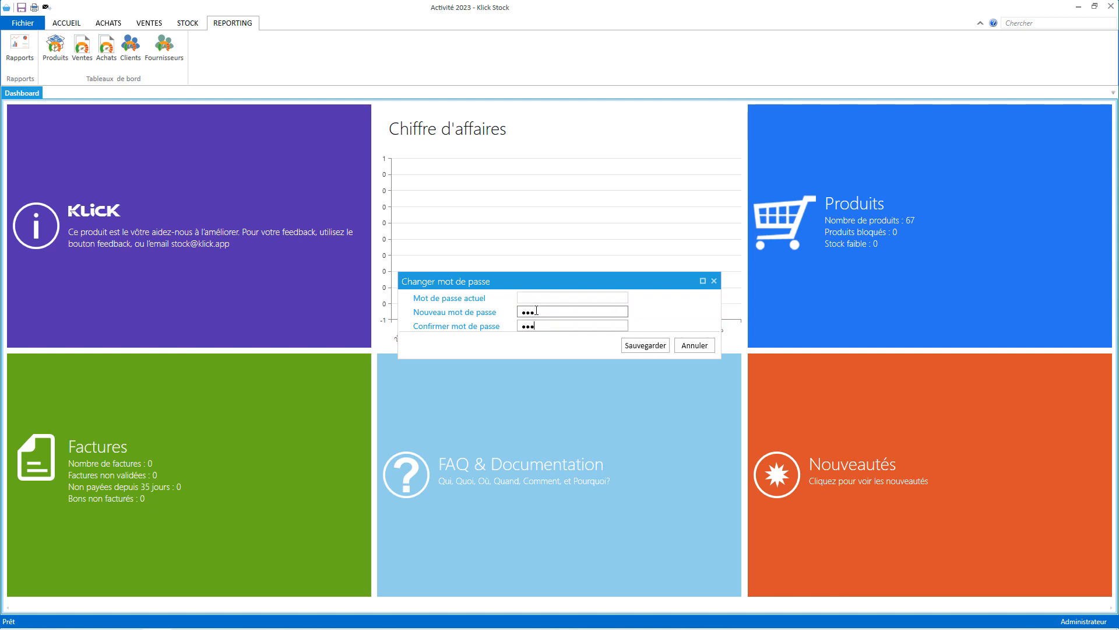
key(Return)
click(22, 23)
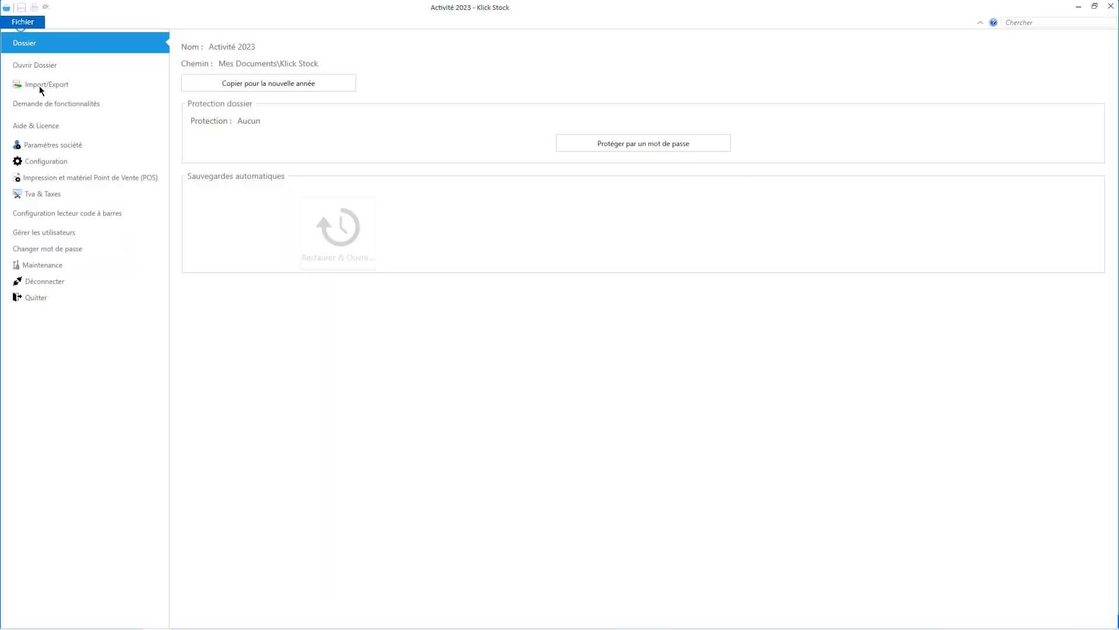
In Utilisateurs, create a new cashier user with a username and confirmed password.
click(65, 232)
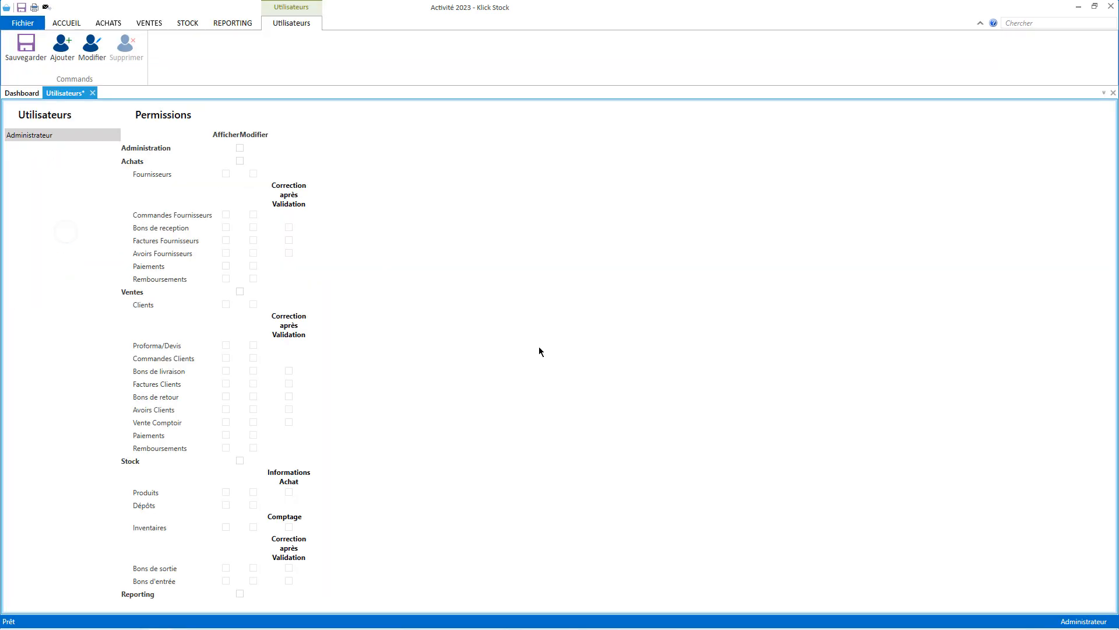
click(53, 50)
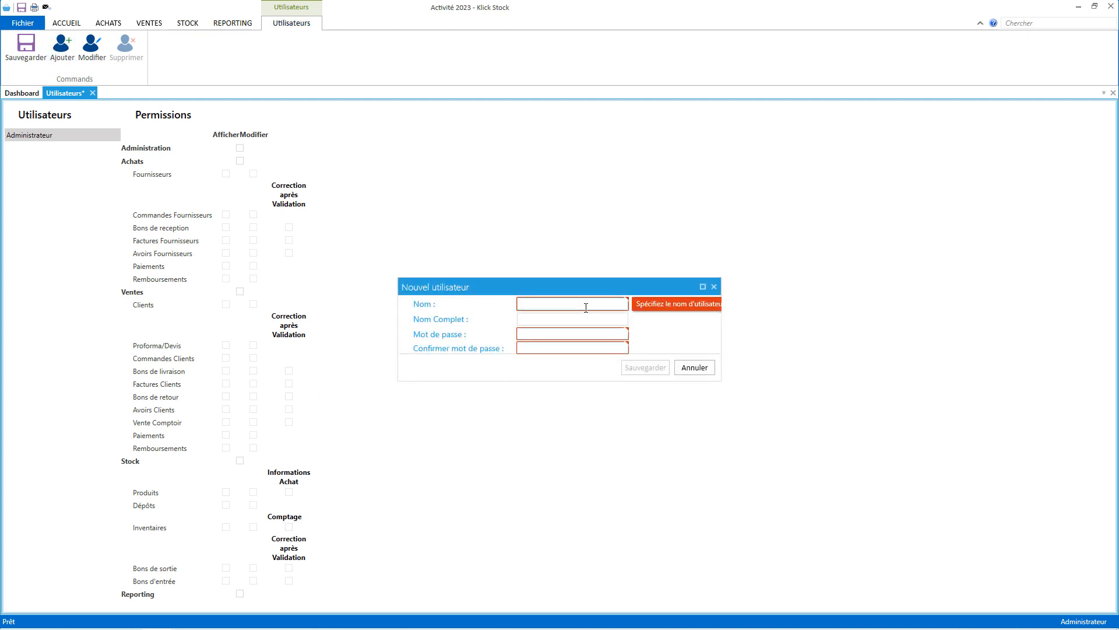
text(Adam)
key(Tab)
text(Adam)
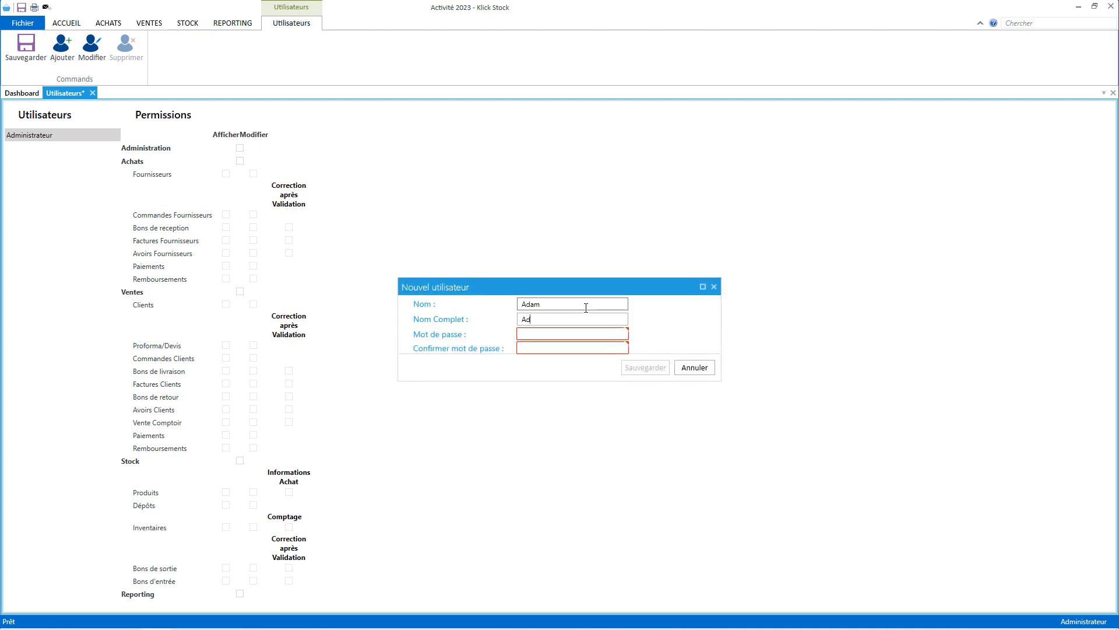
key(Tab)
text(123)
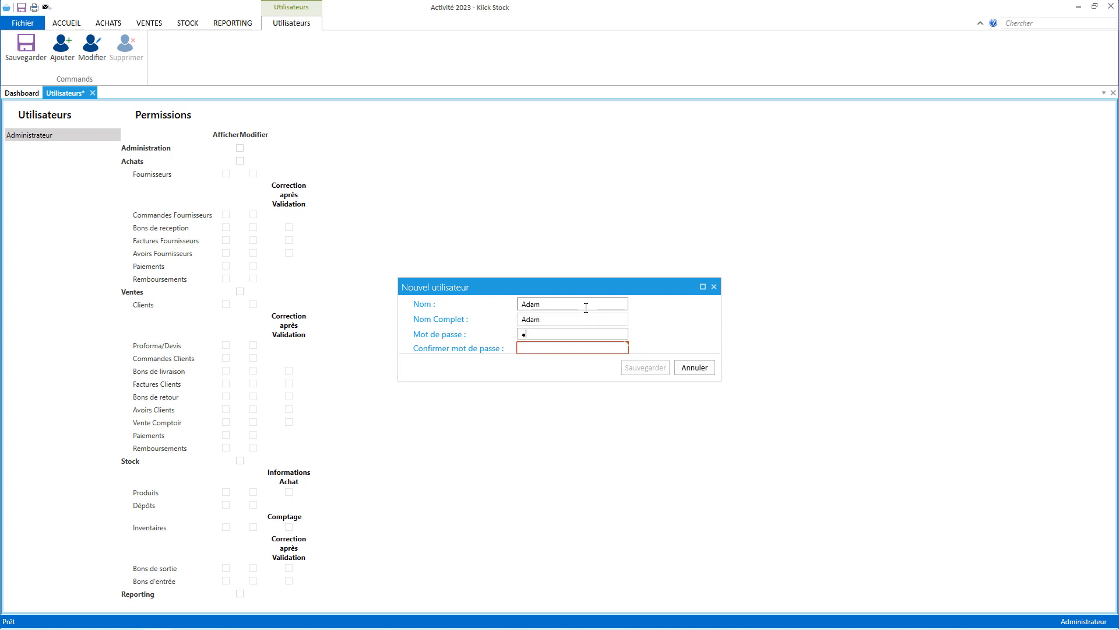
key(Tab)
text(123)
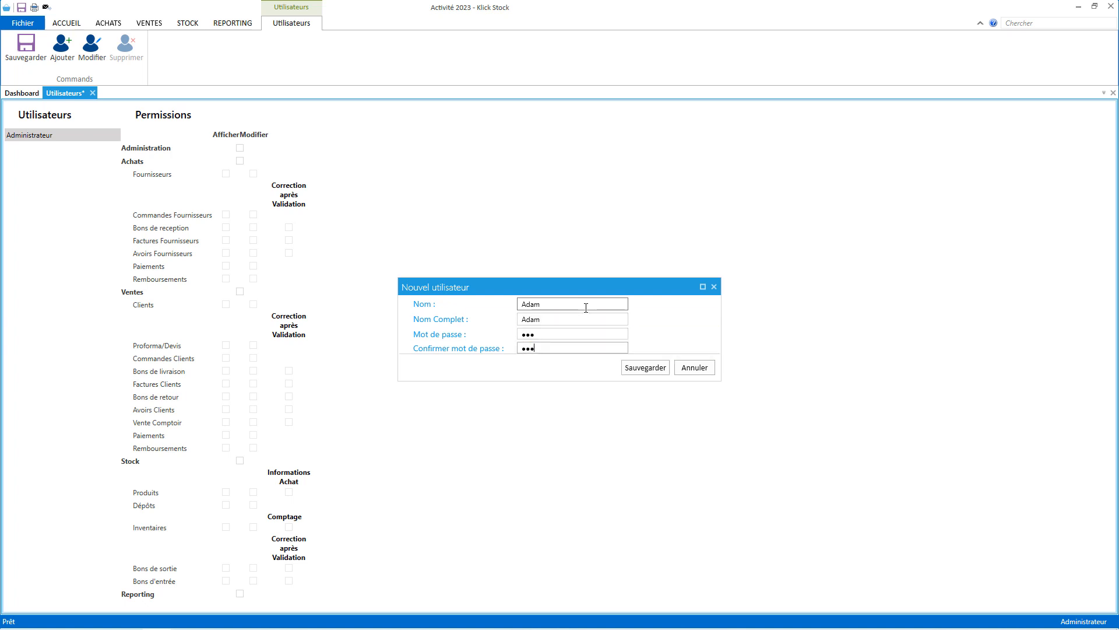
click(641, 370)
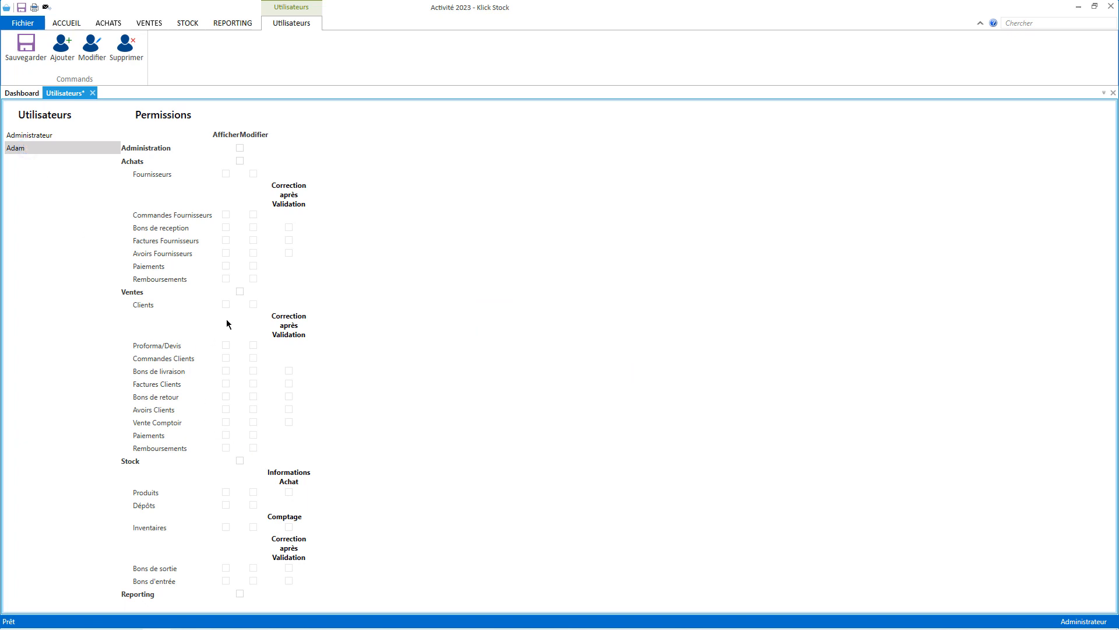
Grant the cashier Ventes view plus Vente Comptoir view and edit rights, and save.
click(240, 291)
click(226, 422)
click(253, 422)
click(26, 51)
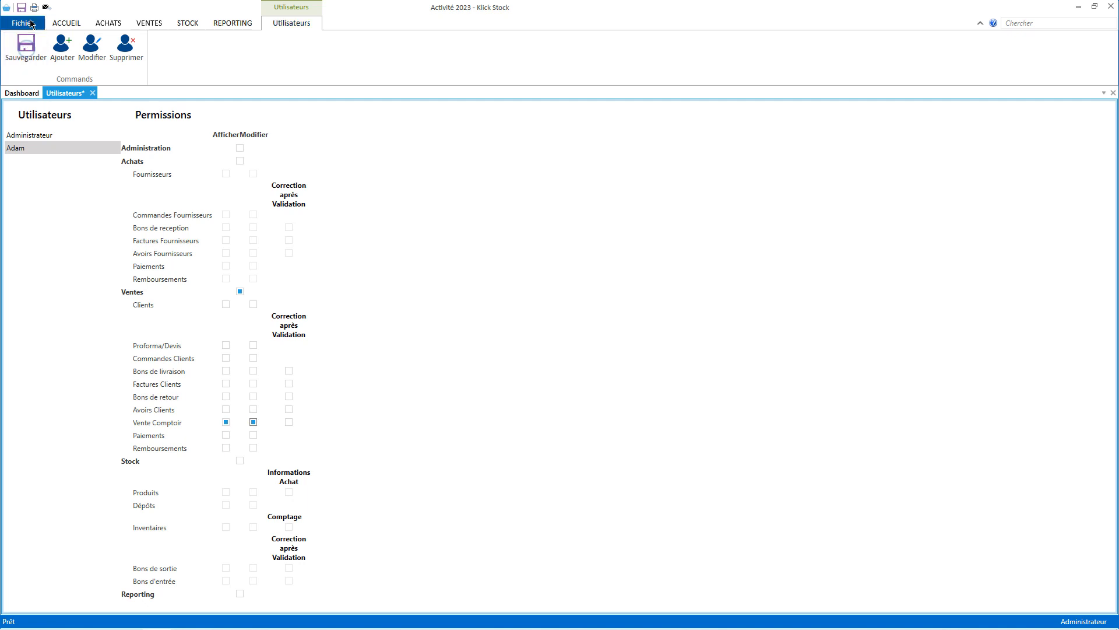
Log out of the administrator session and log into Activité 2023 as the cashier.
click(31, 25)
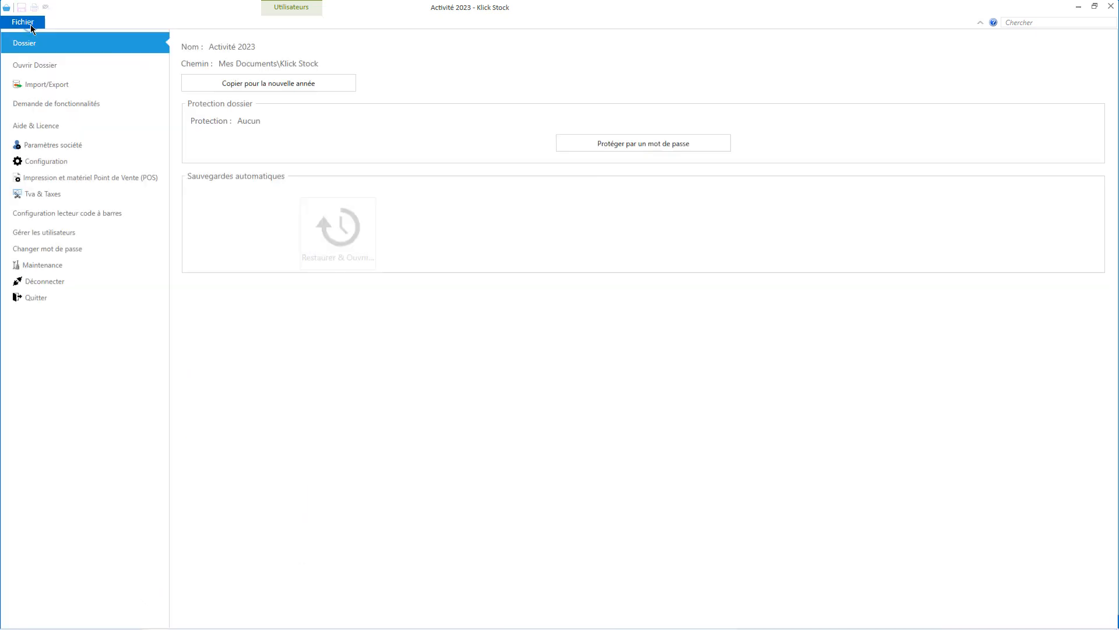
click(68, 280)
double_click(492, 279)
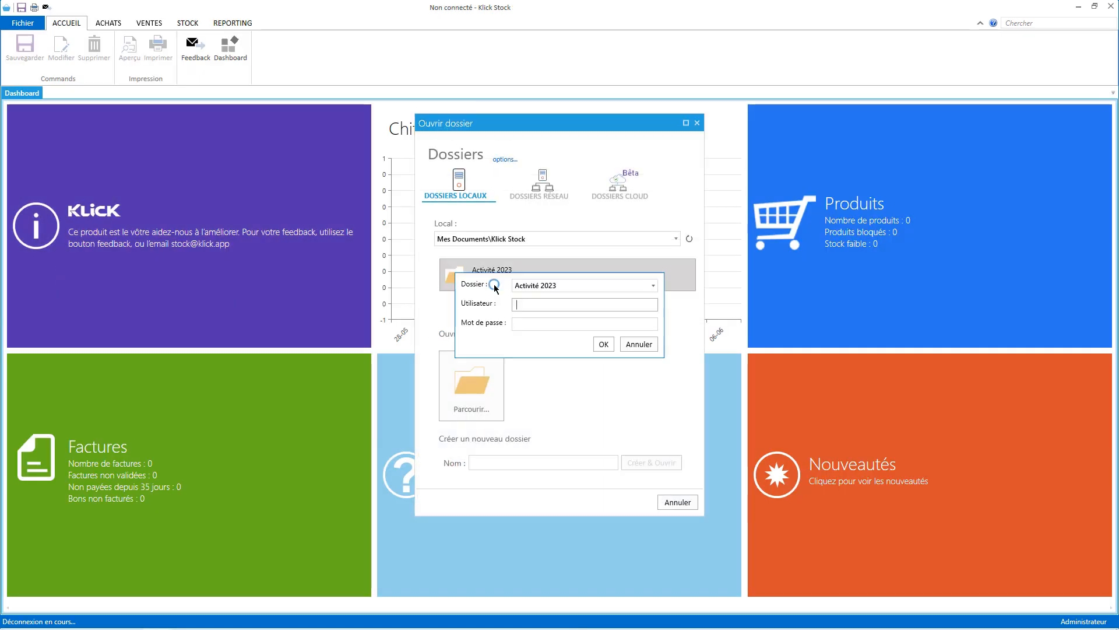
text(AD)
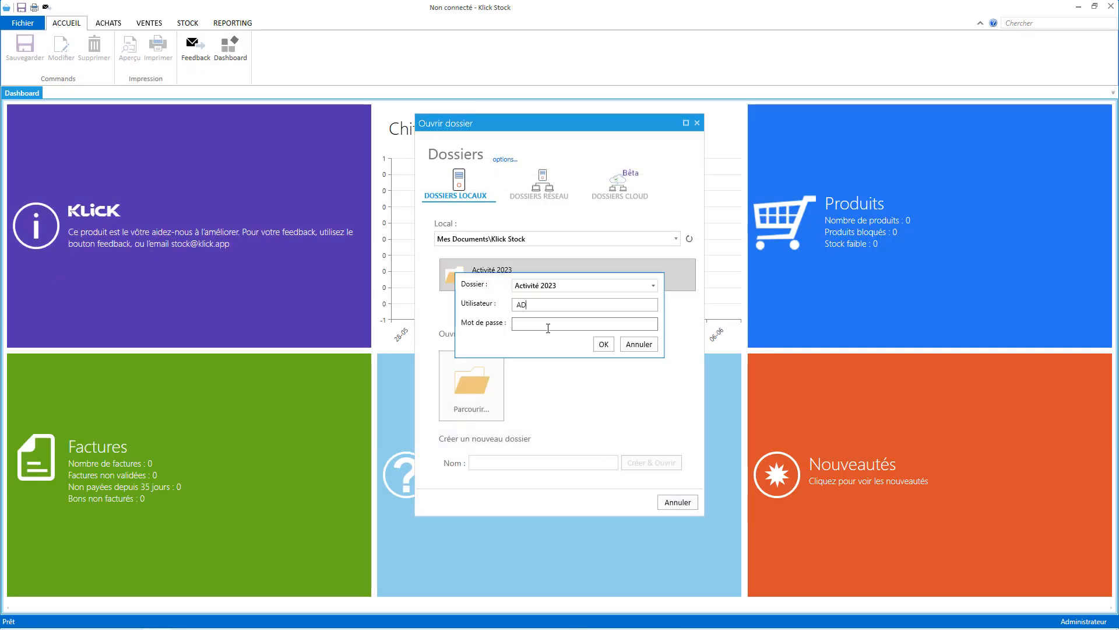
key(BackSpace)
key(BackSpace)
text(adam)
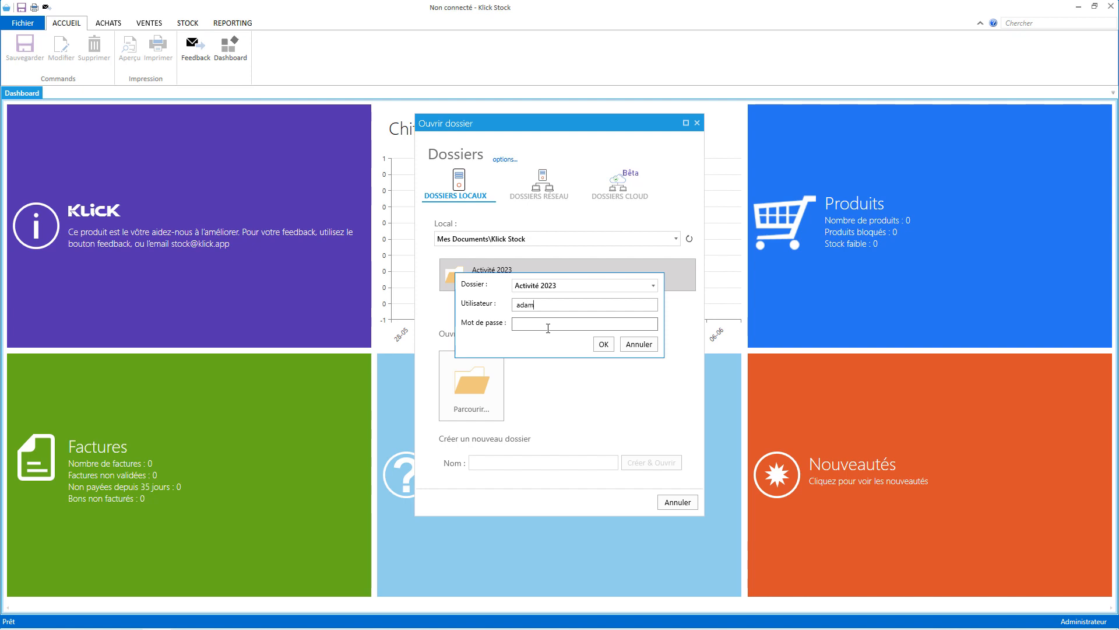
click(548, 328)
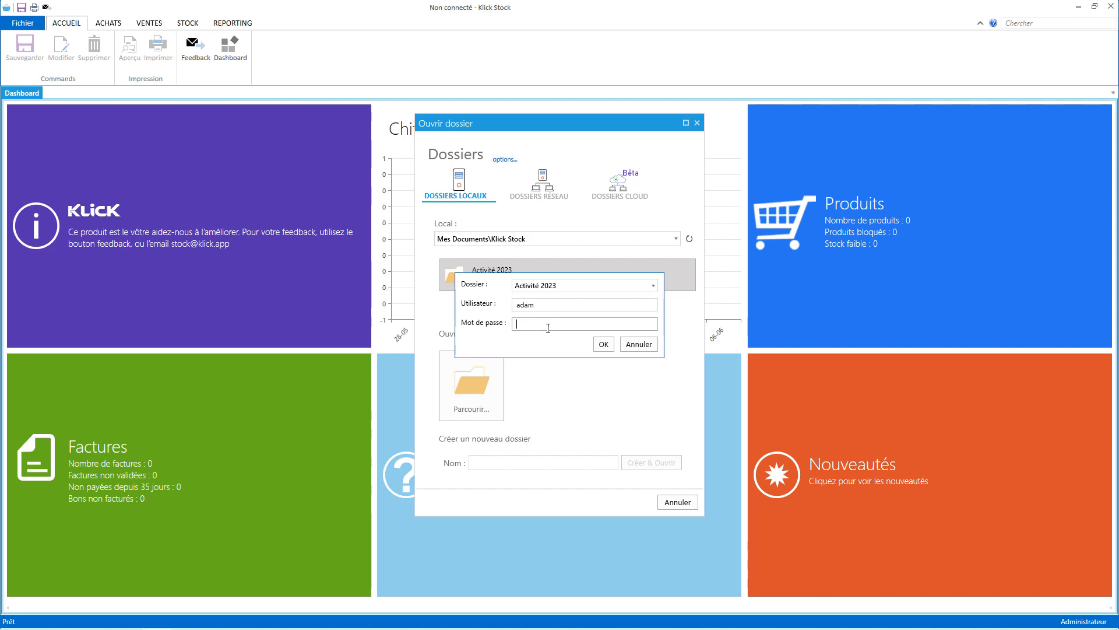
text(•••)
key(Return)
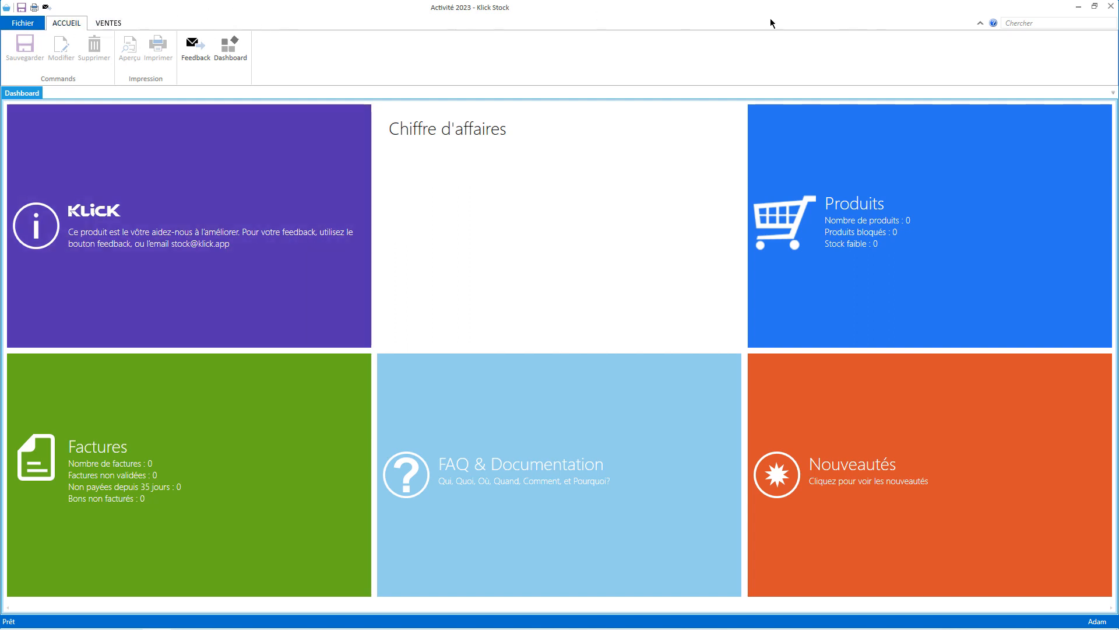
Start a new counter sale and inspect the ART0001 article details.
click(114, 25)
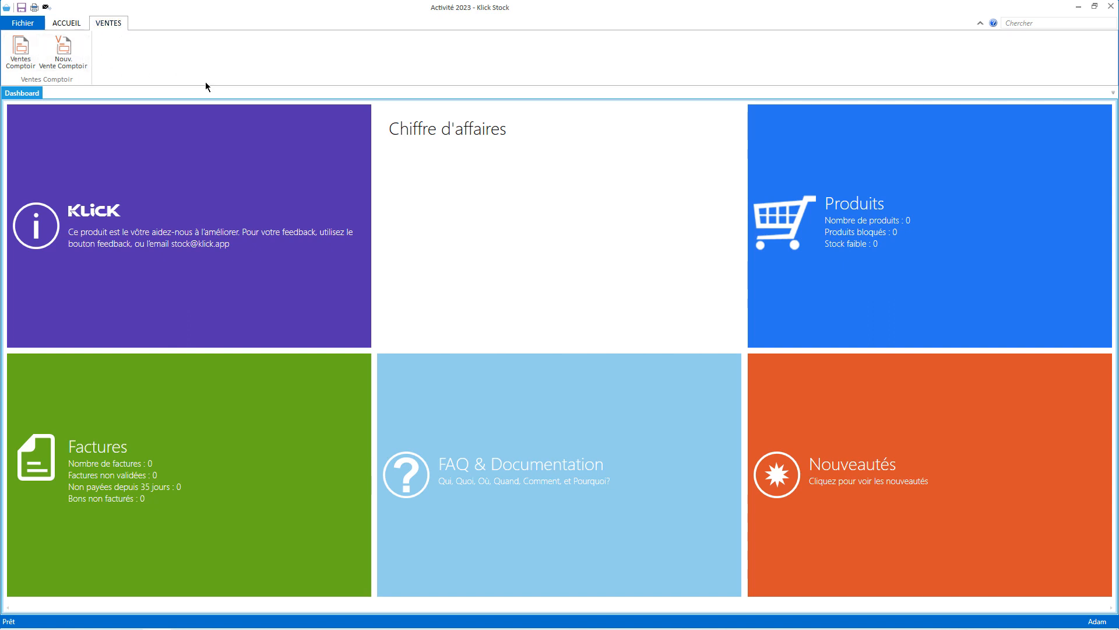
click(65, 56)
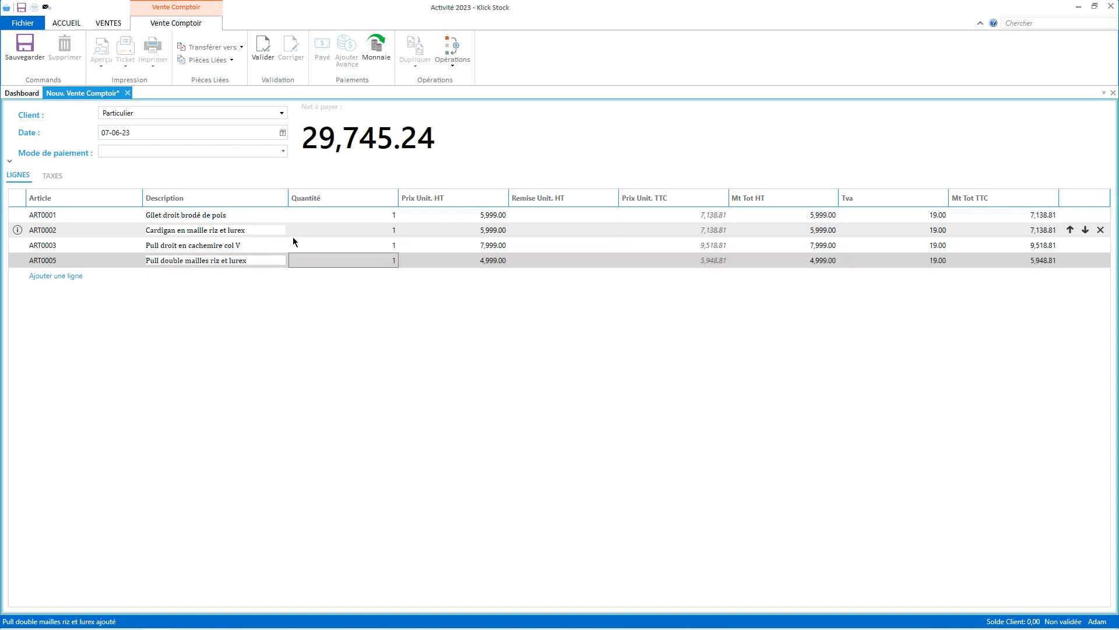
click(17, 215)
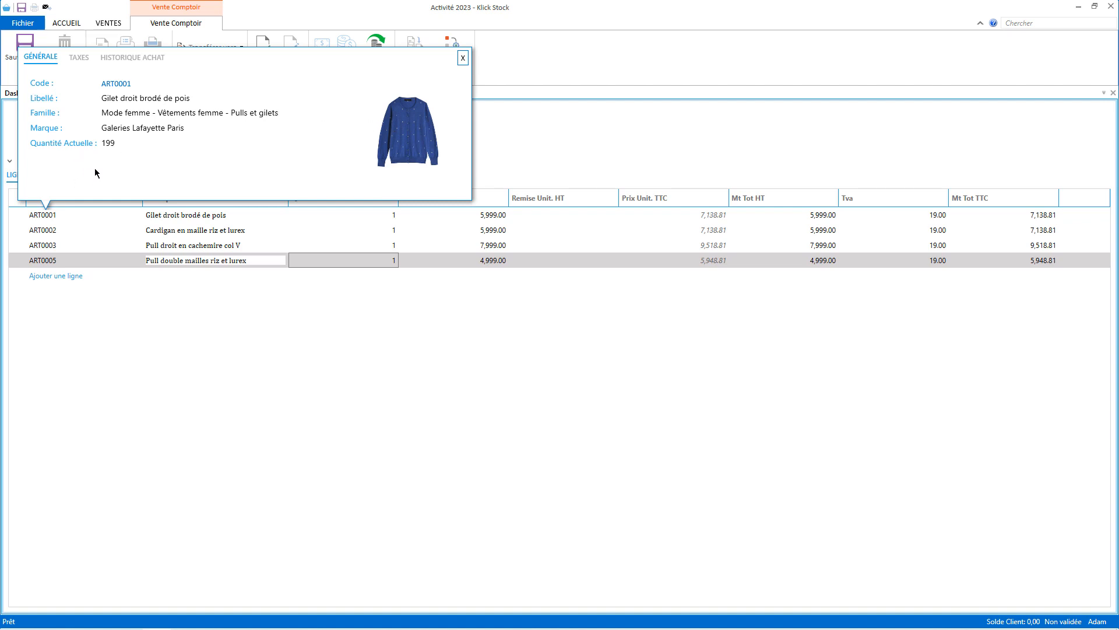
click(116, 85)
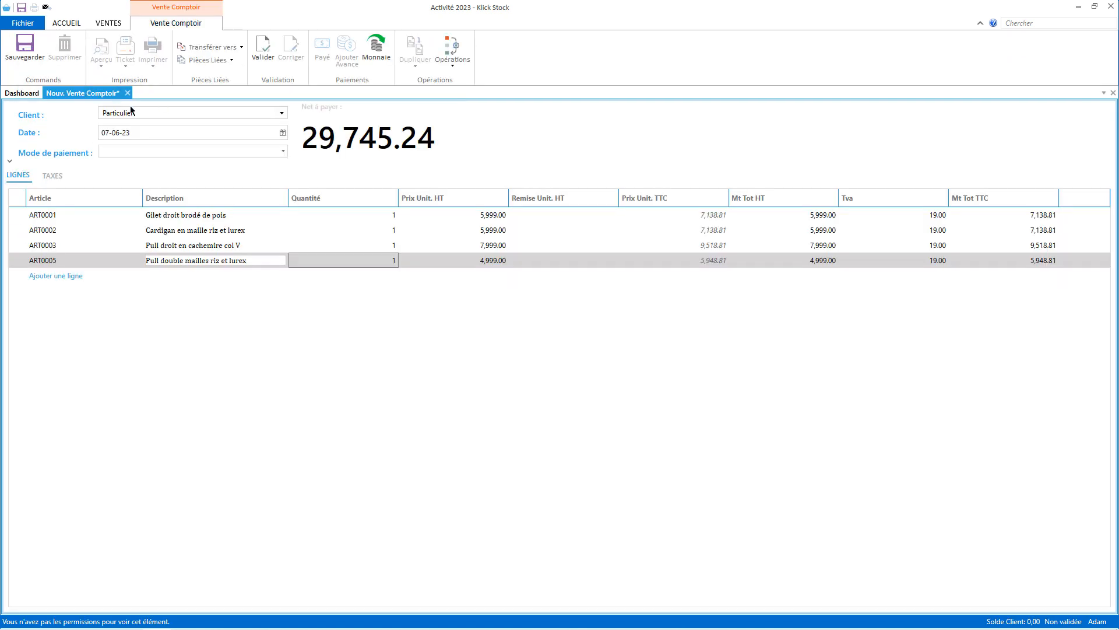
click(17, 214)
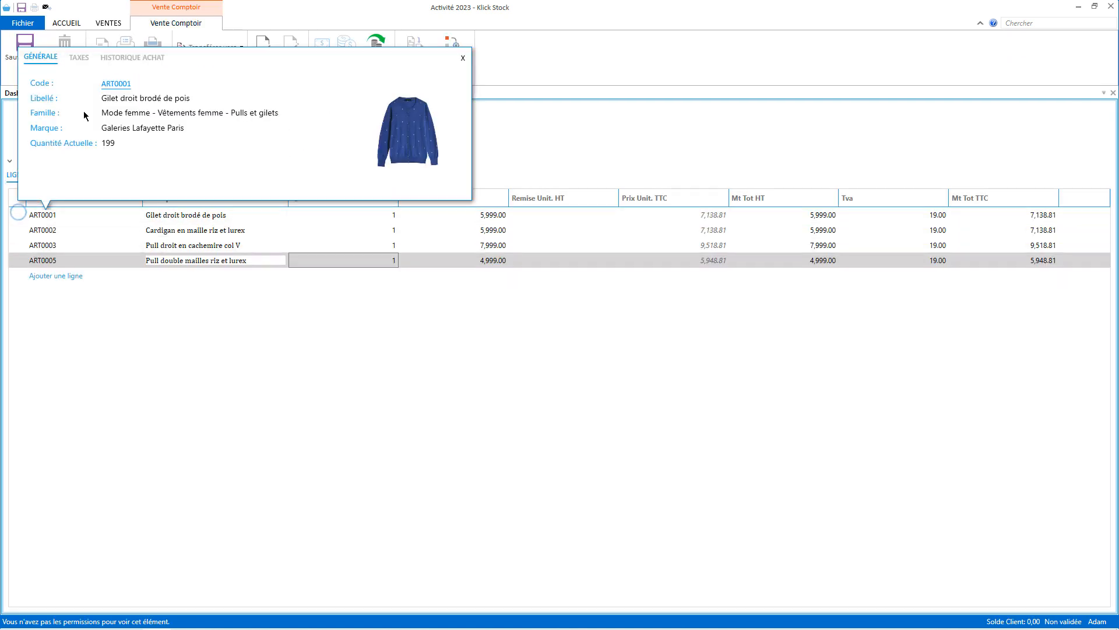
click(115, 84)
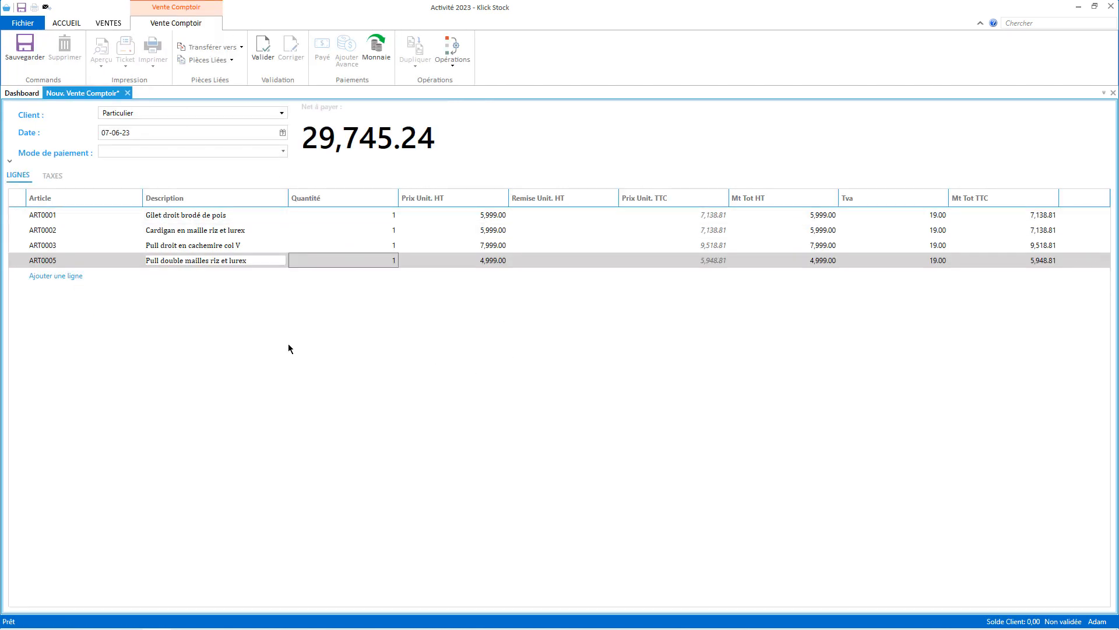
Validate the 29,745.24 DA sale with 30000 DA paid, leaving 254.76 DA change.
click(270, 54)
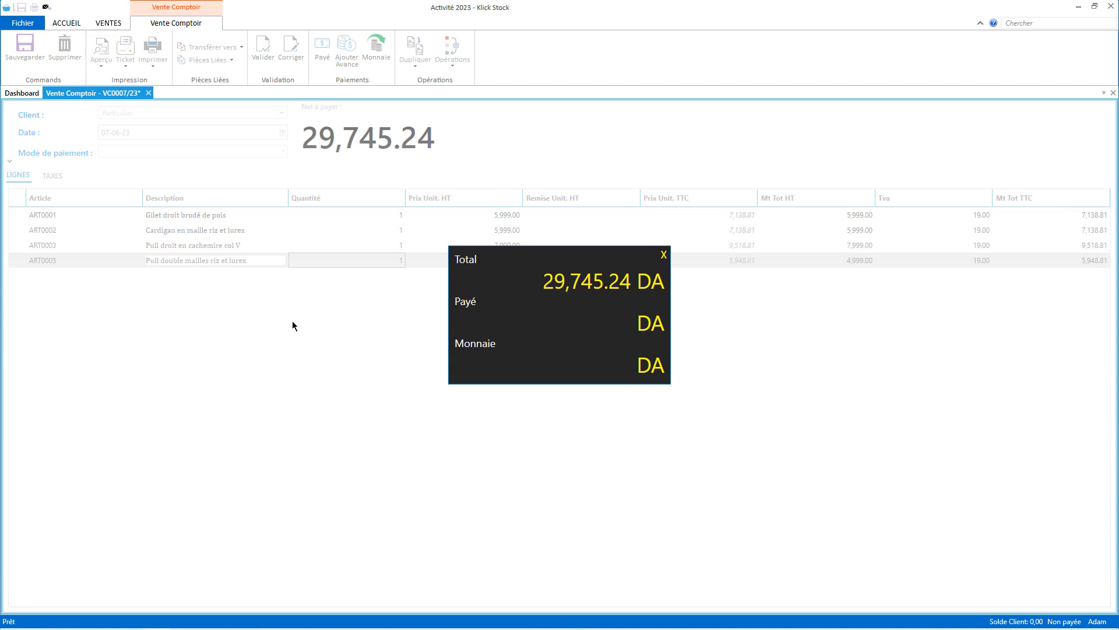
text(30000)
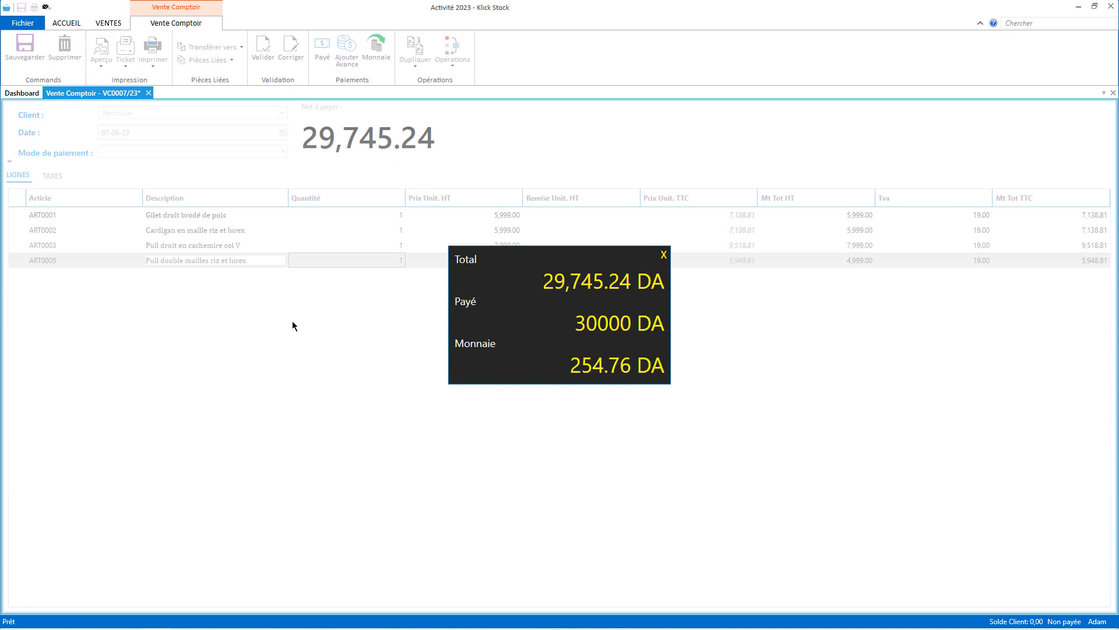
key(Return)
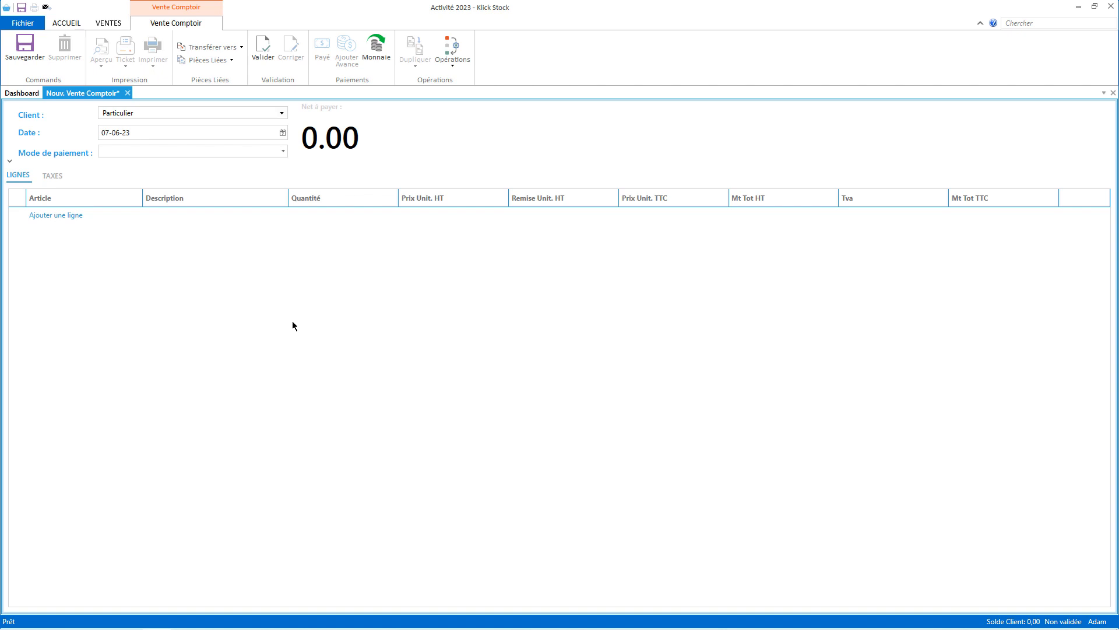
click(127, 92)
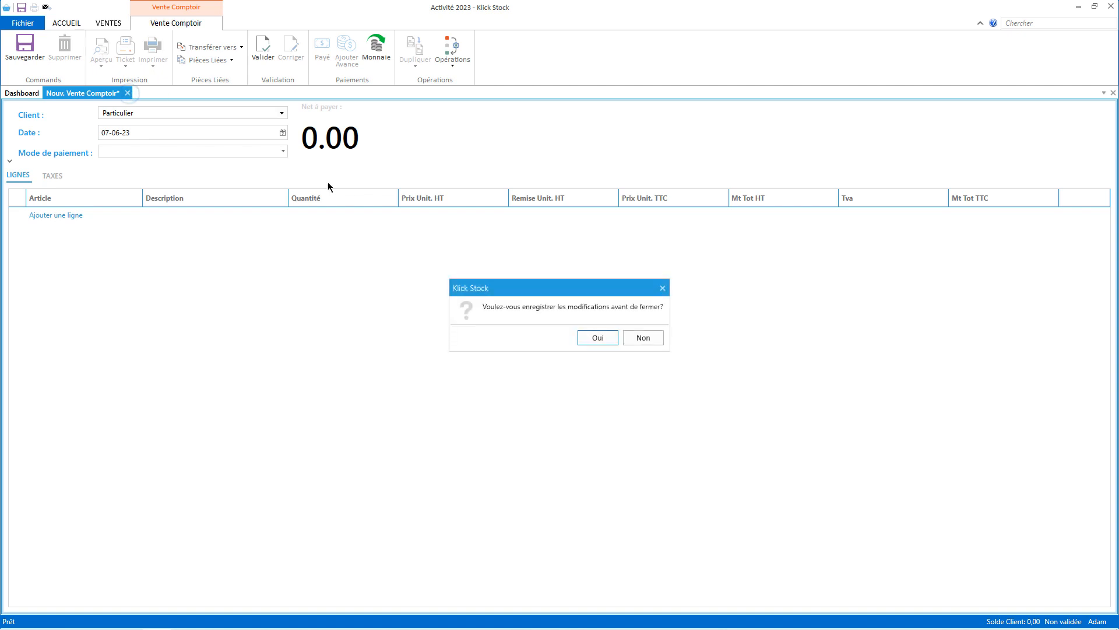
Discard the empty sale, log out the cashier, and log back in as admin.
click(643, 338)
click(23, 23)
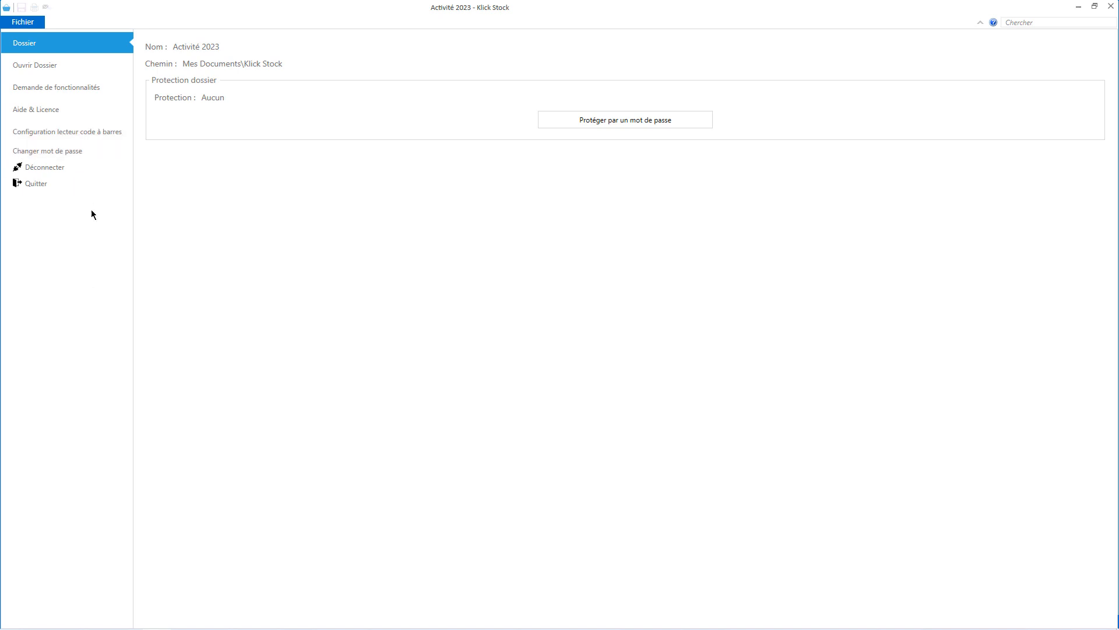
click(62, 169)
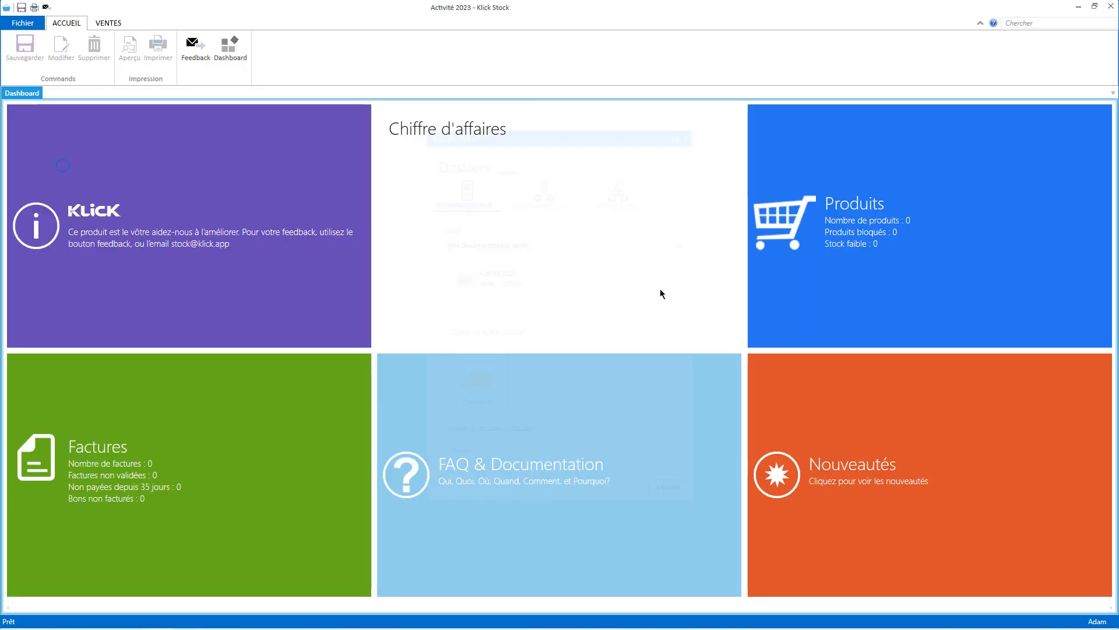
click(506, 285)
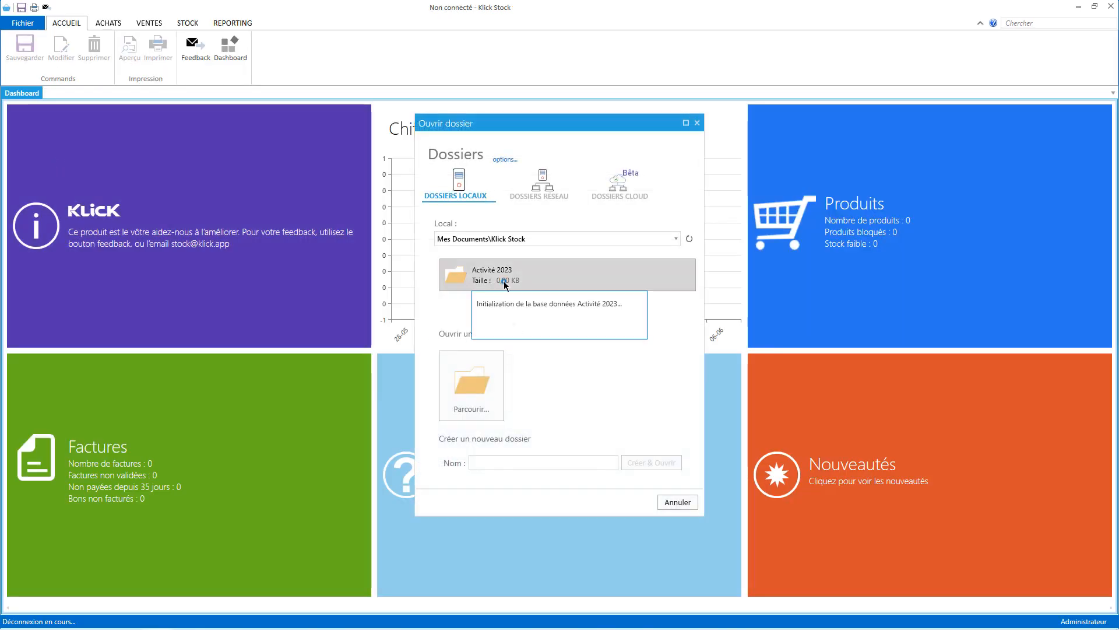
text(admin)
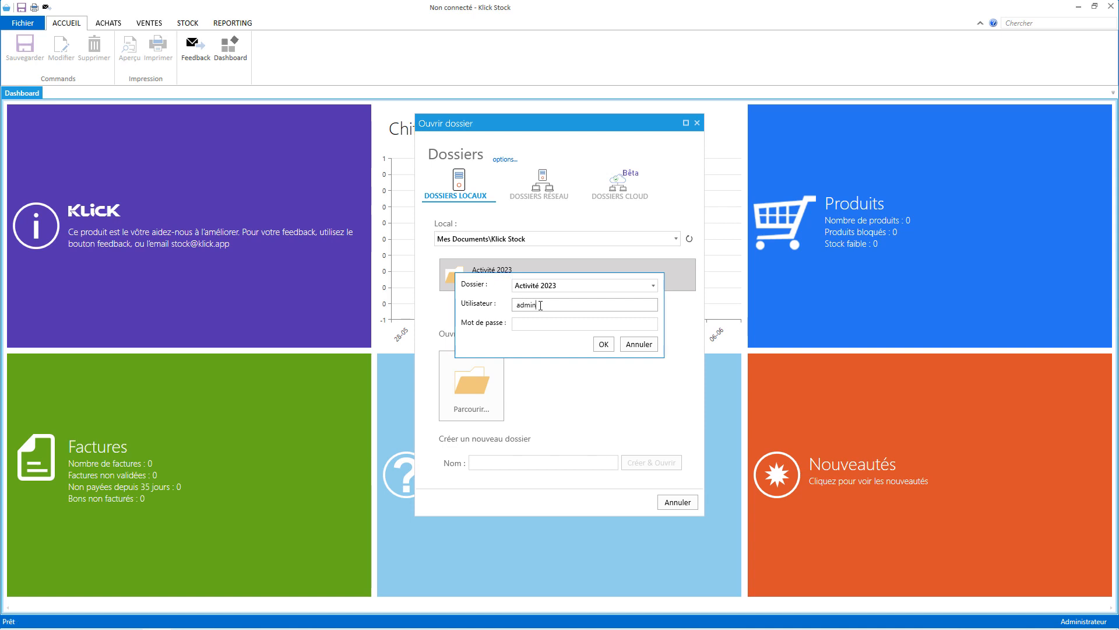
key(Tab)
text(●●●)
key(Return)
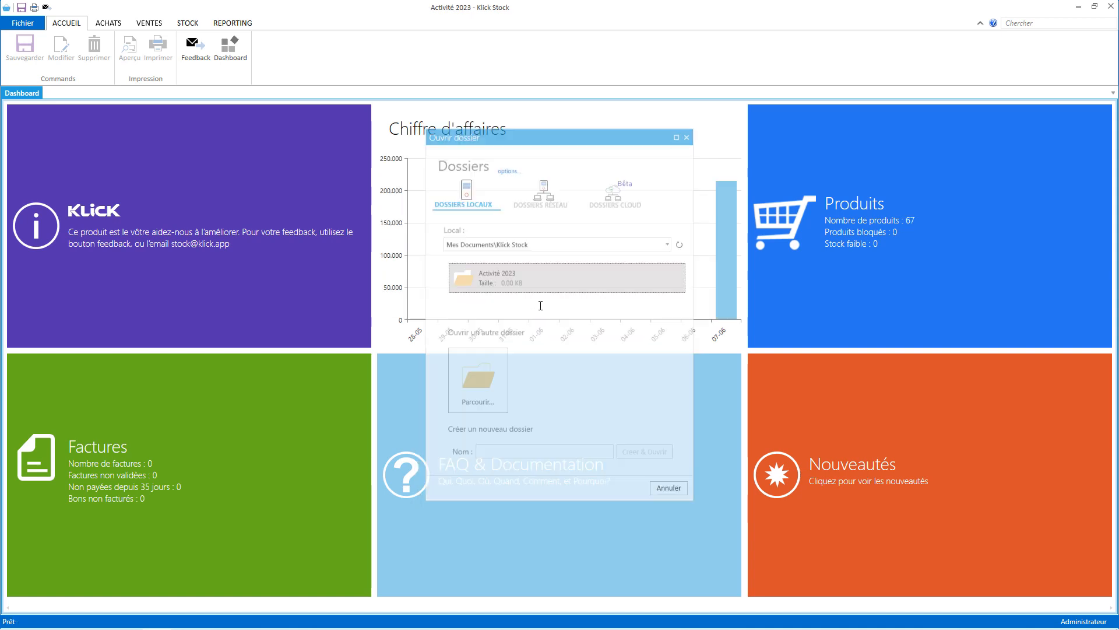
Review the POS ticket printer and COM1 cash drawer settings, then close the settings tab.
click(22, 23)
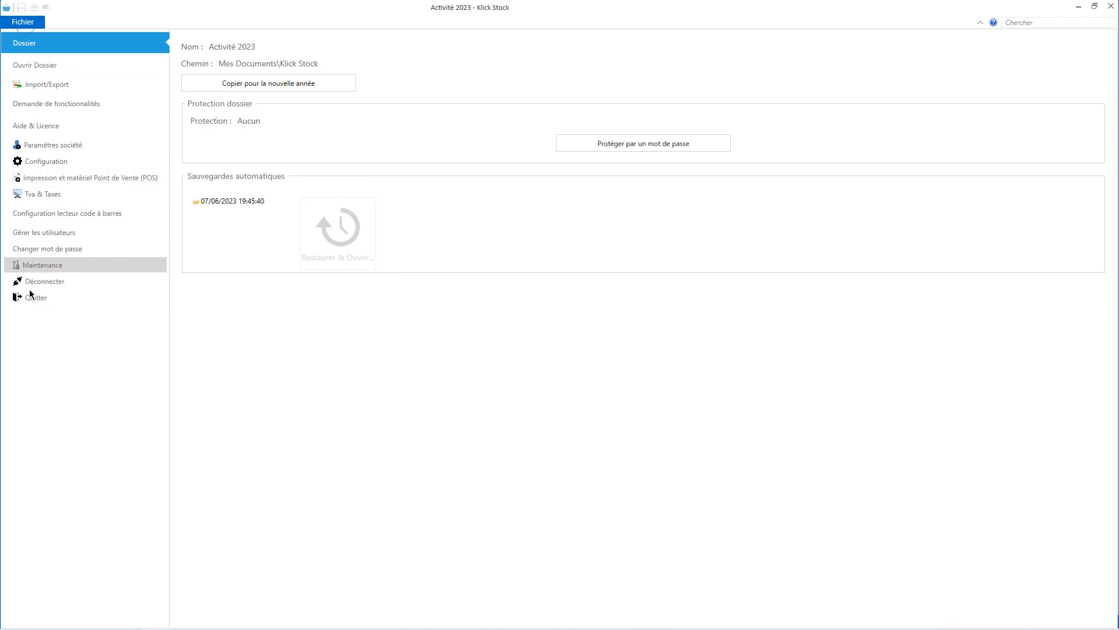
click(97, 179)
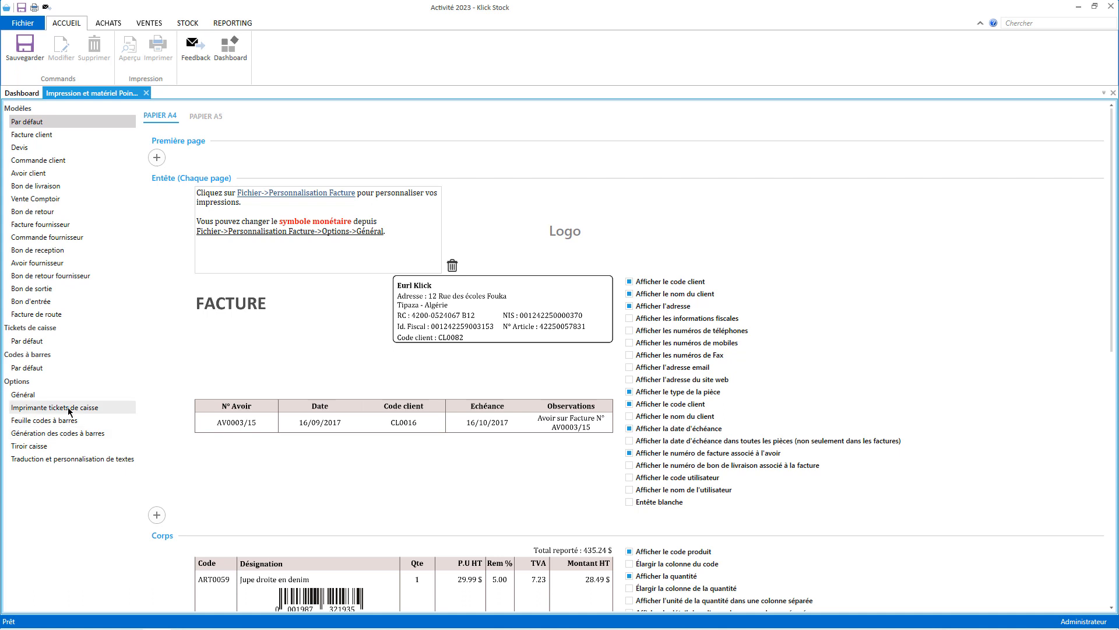
click(70, 408)
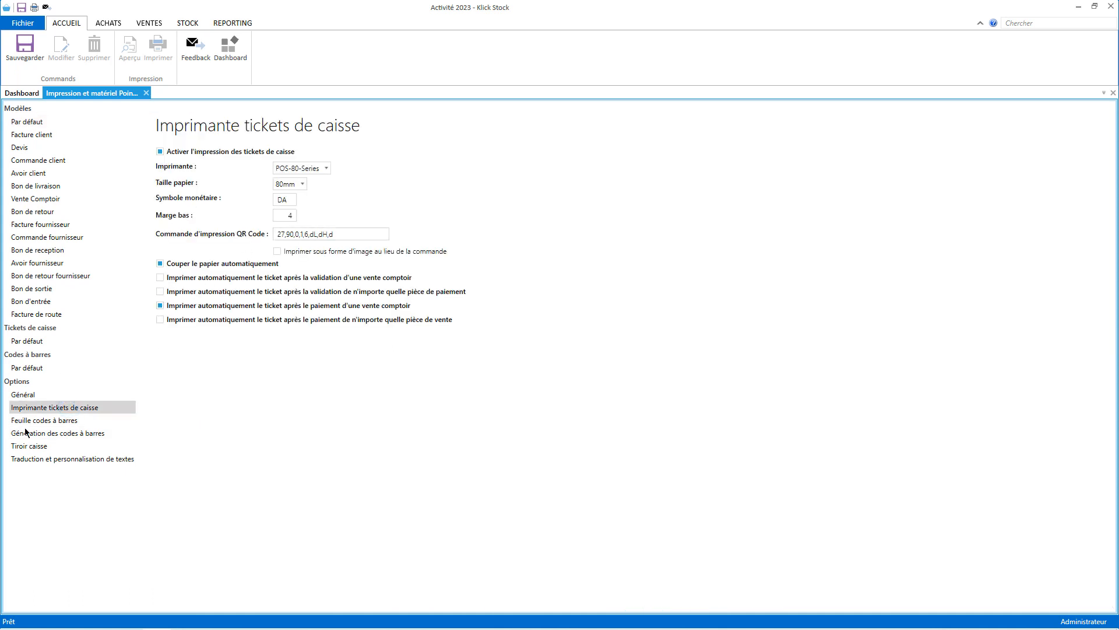
click(56, 446)
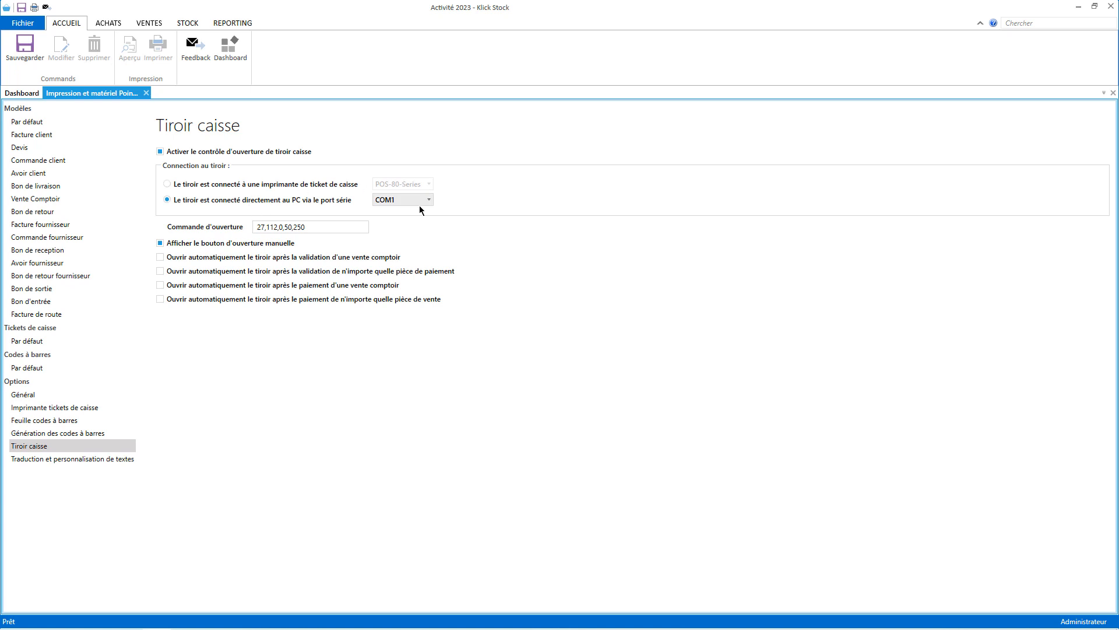
click(333, 225)
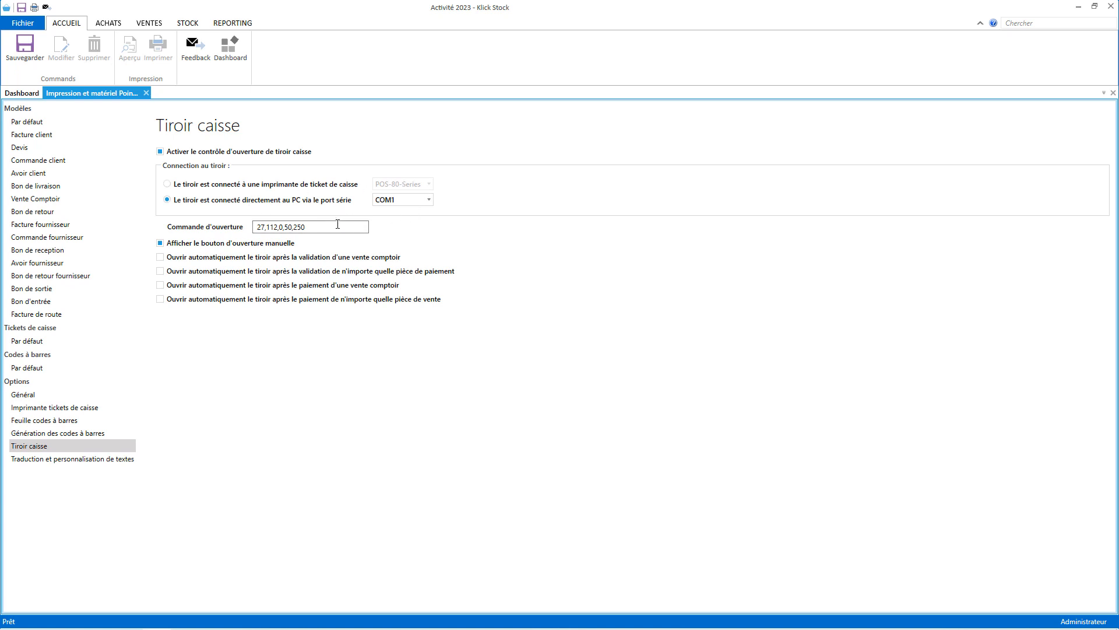
drag(333, 225, 233, 229)
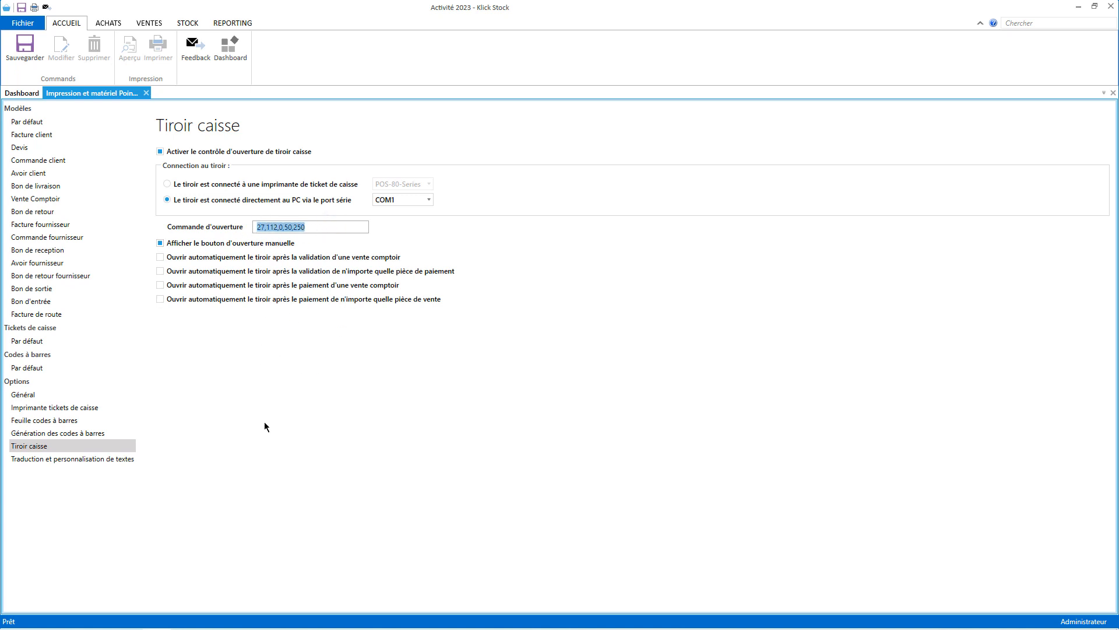
click(145, 93)
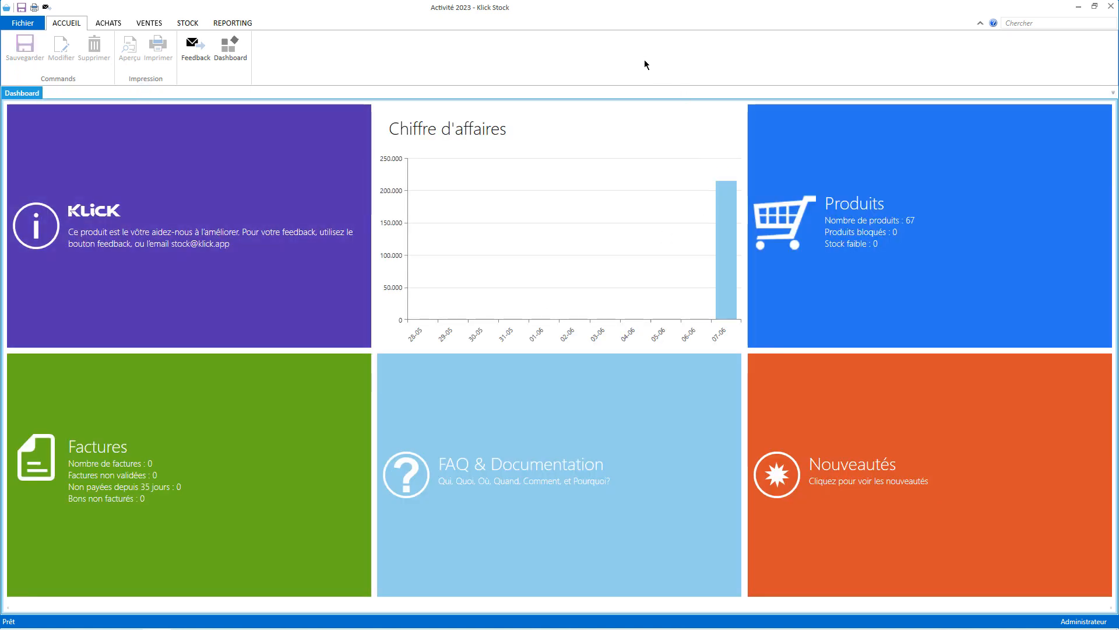